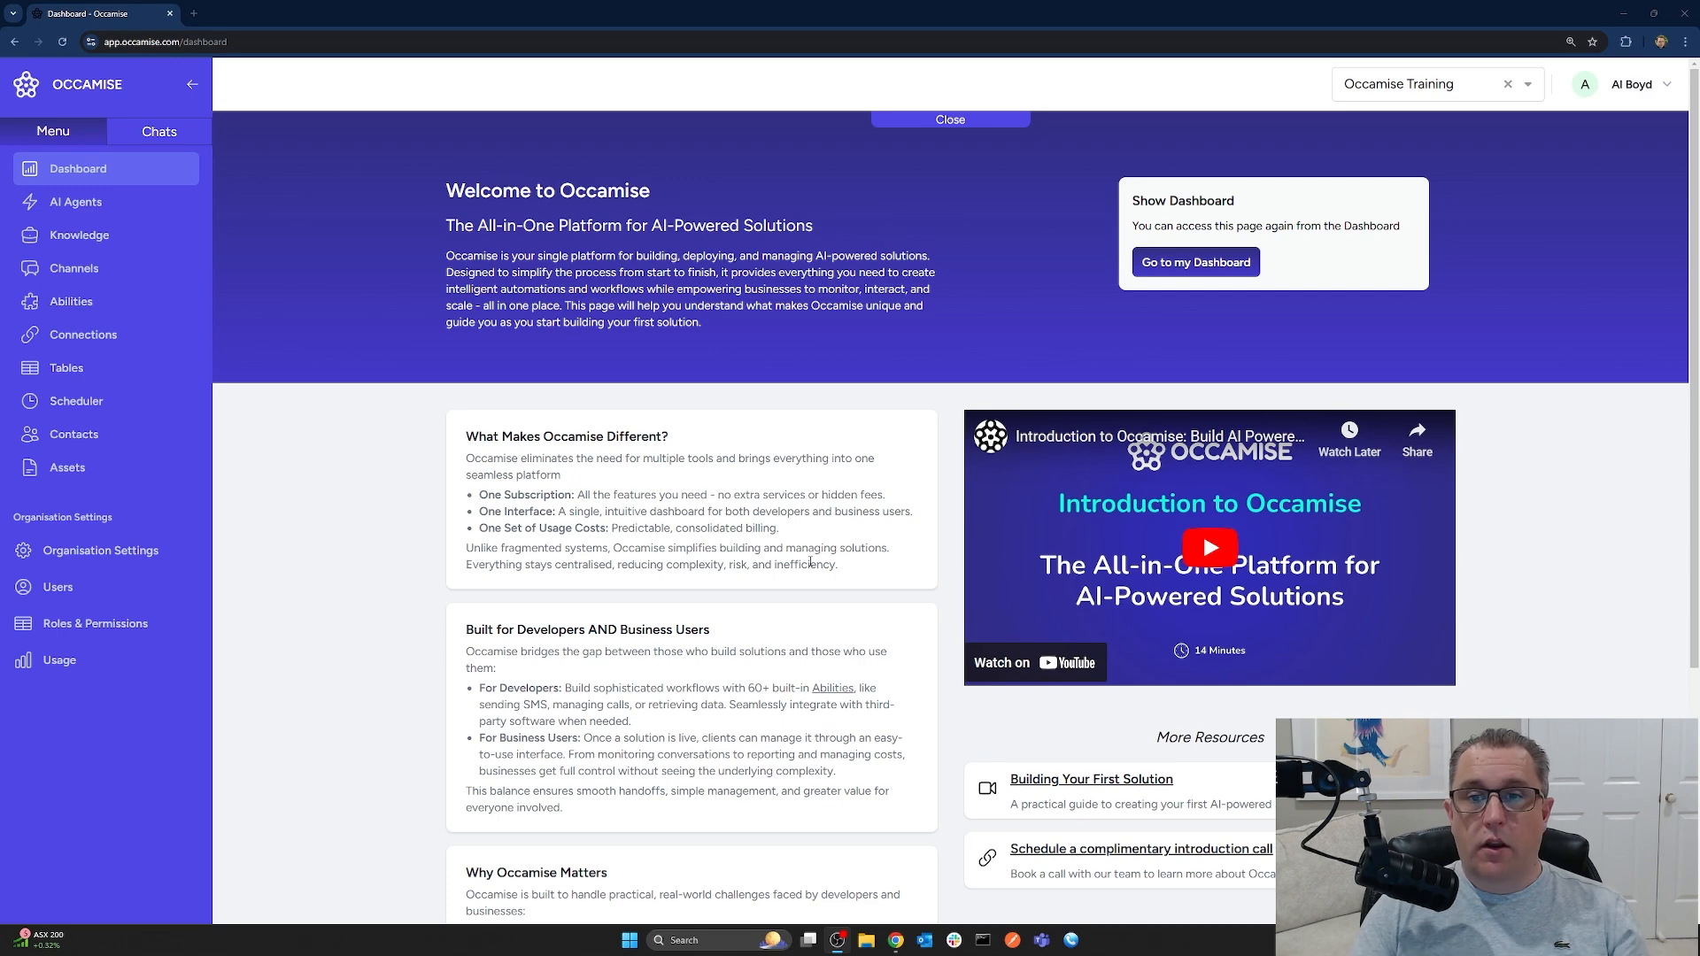
# Create a conversational AI agent named ChatGPT, using the first avatar image (dark-haired figure with crossed arms)
pyautogui.click(78, 204)
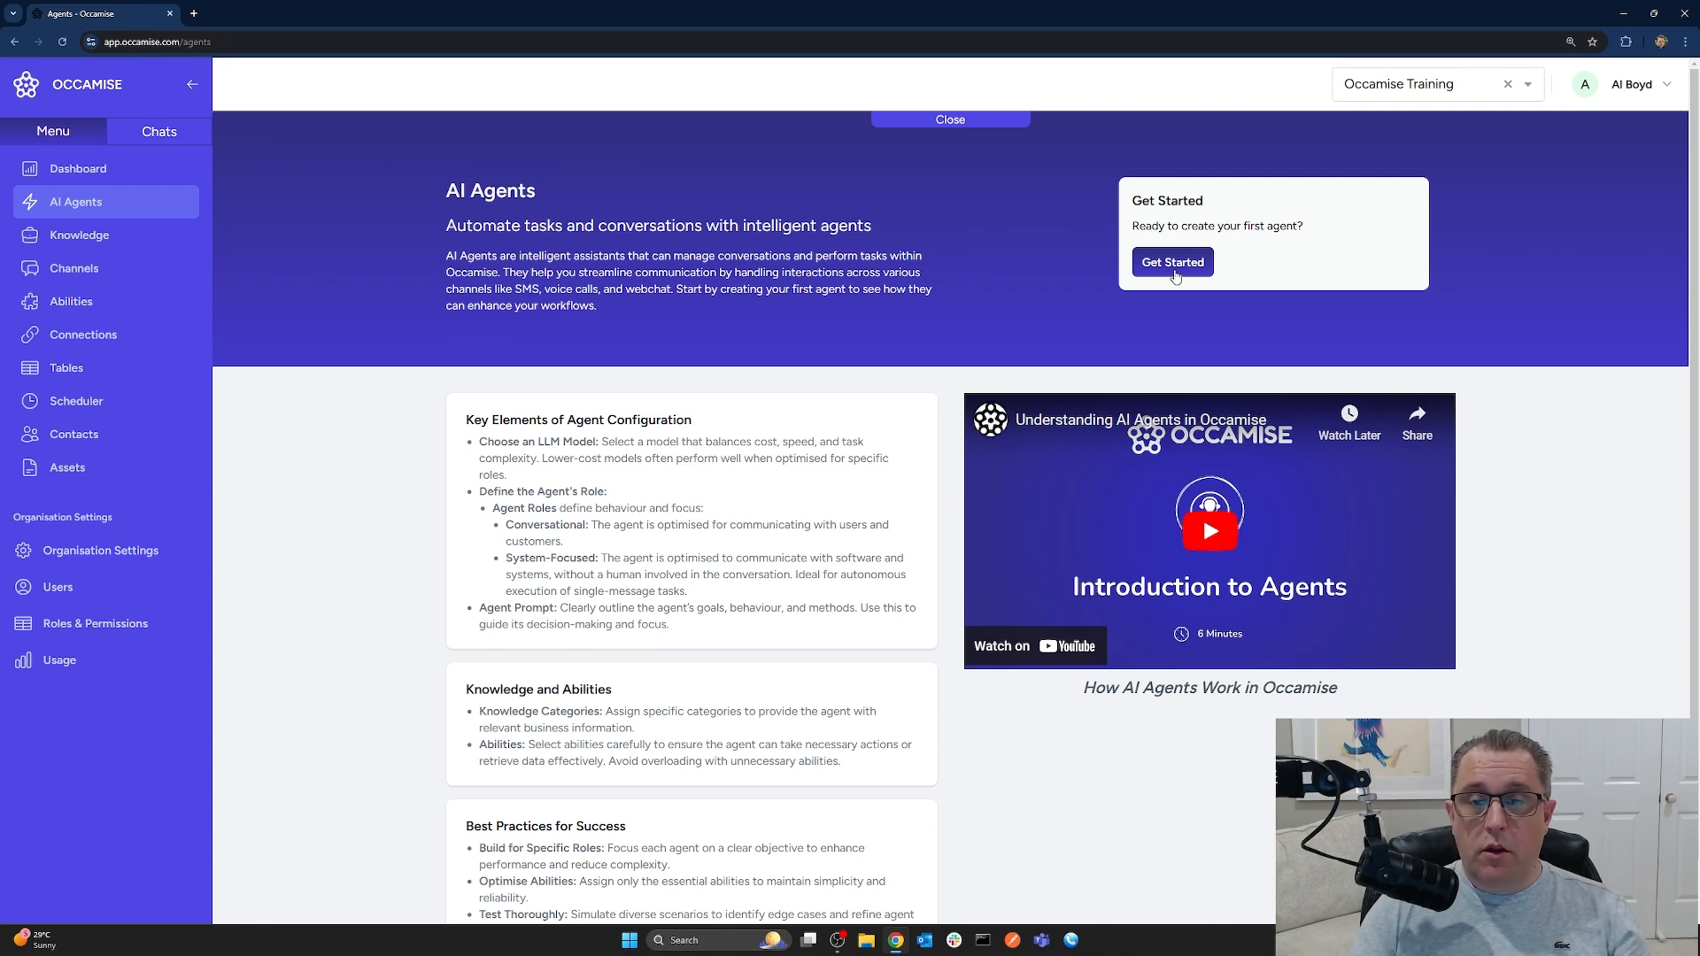
pyautogui.click(1173, 263)
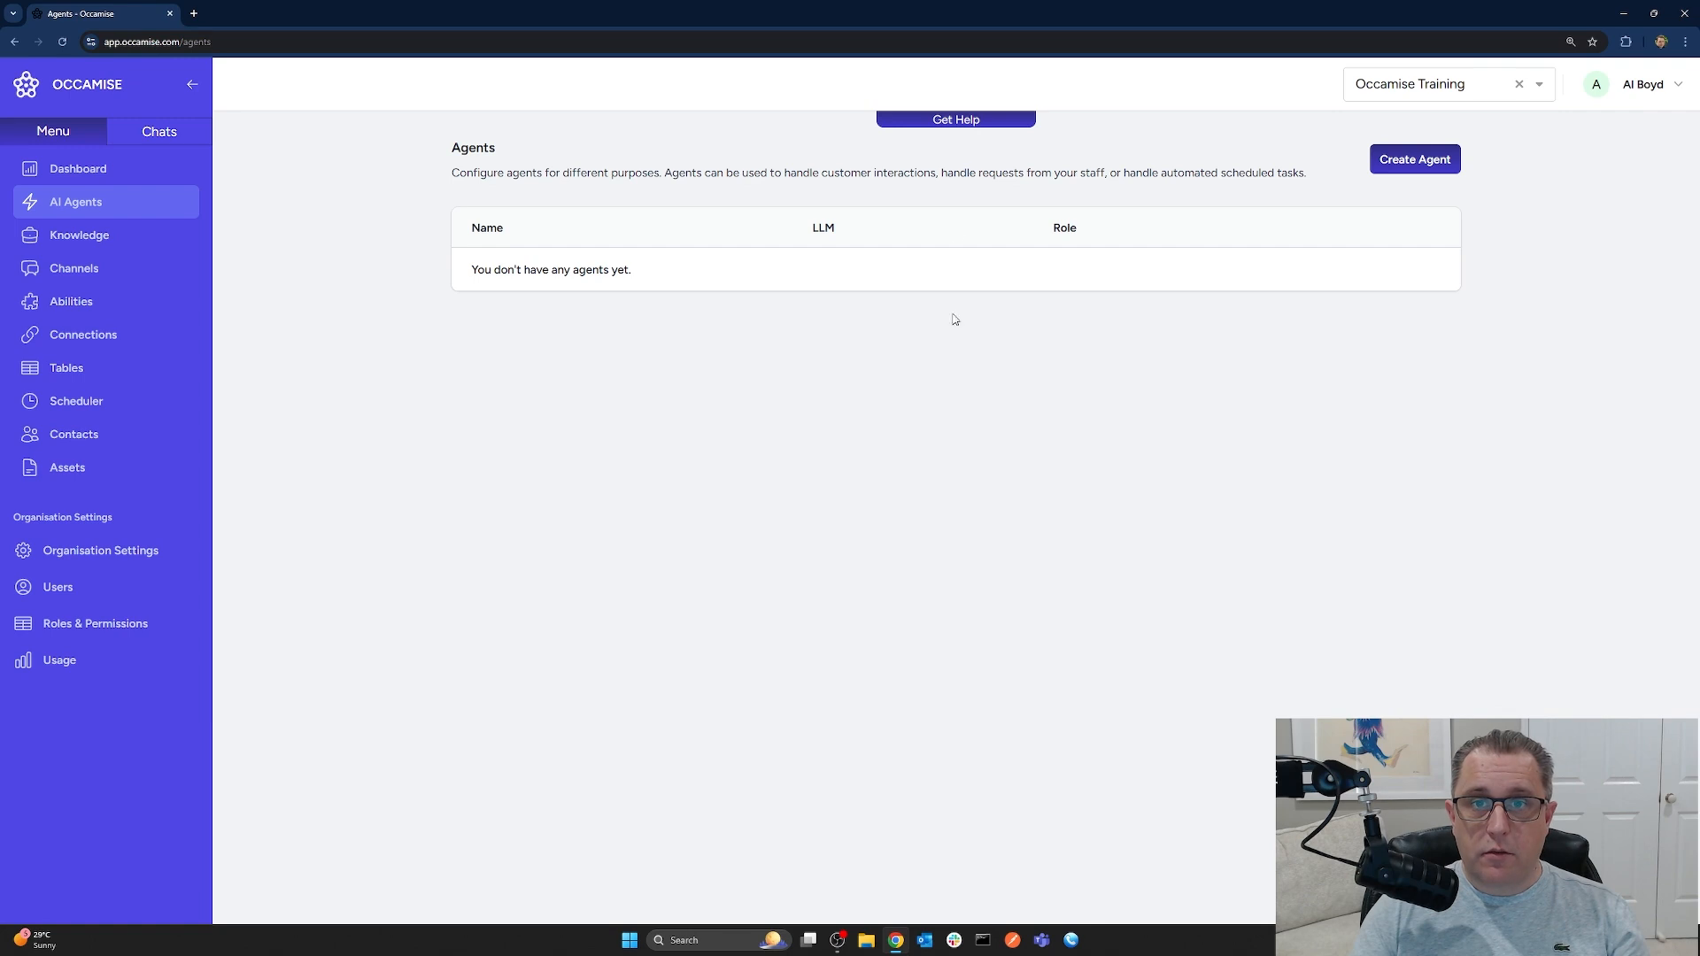
pyautogui.click(955, 124)
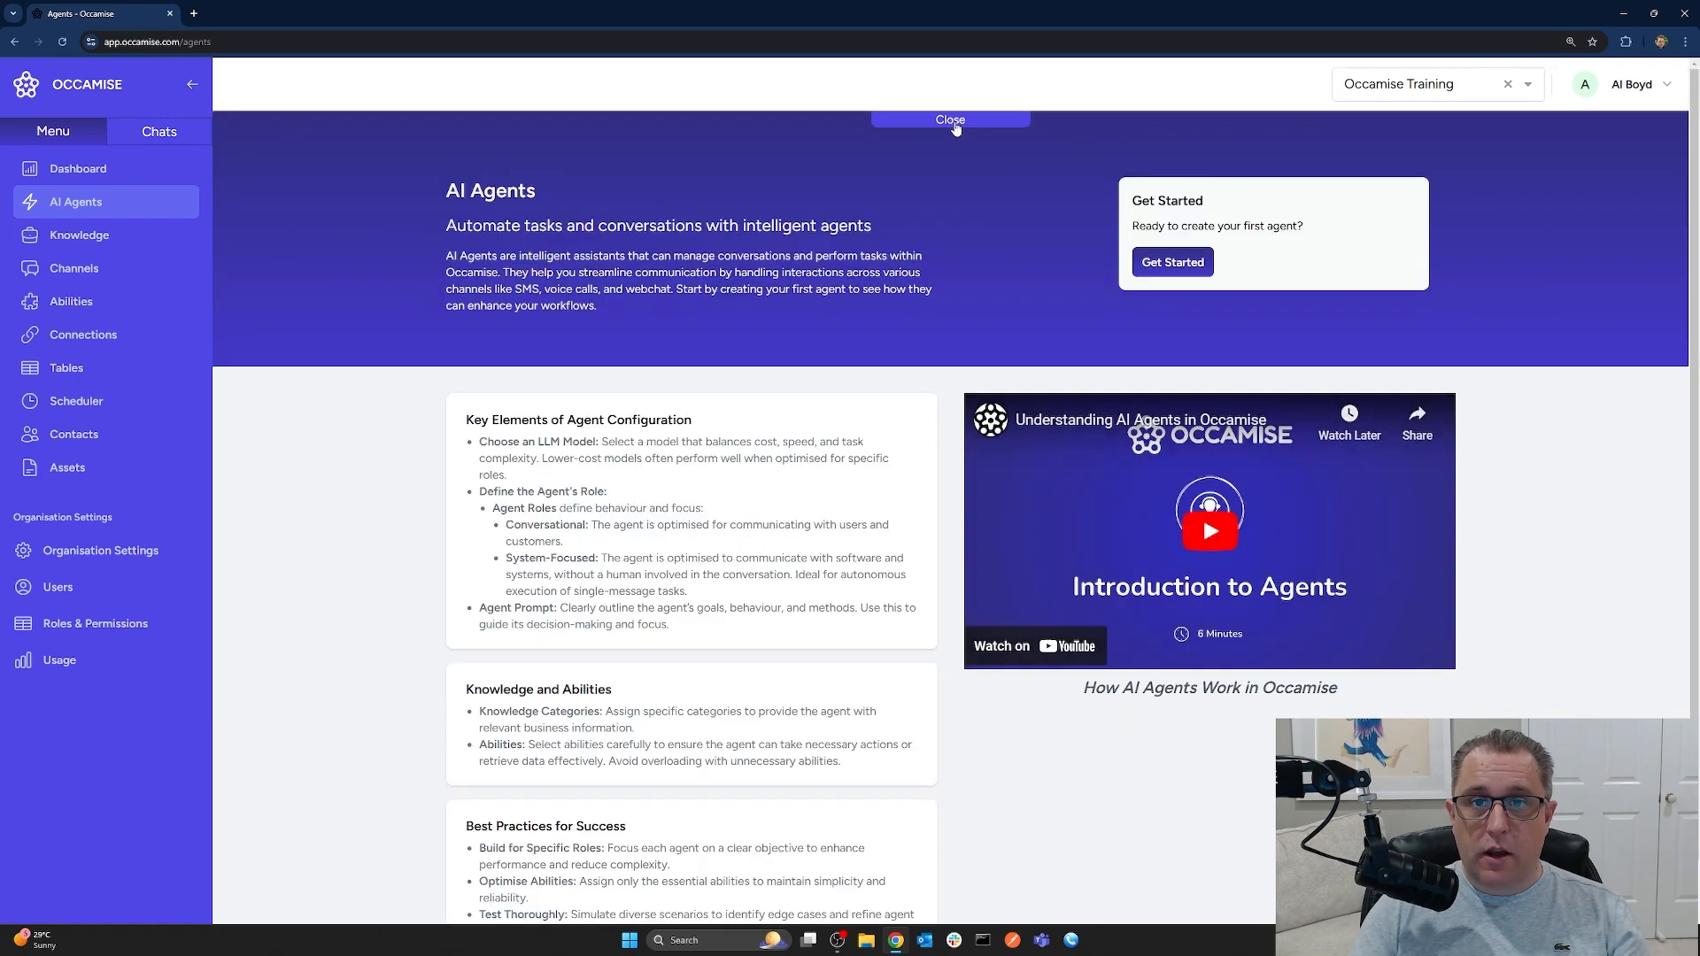
pyautogui.click(954, 121)
pyautogui.click(1414, 162)
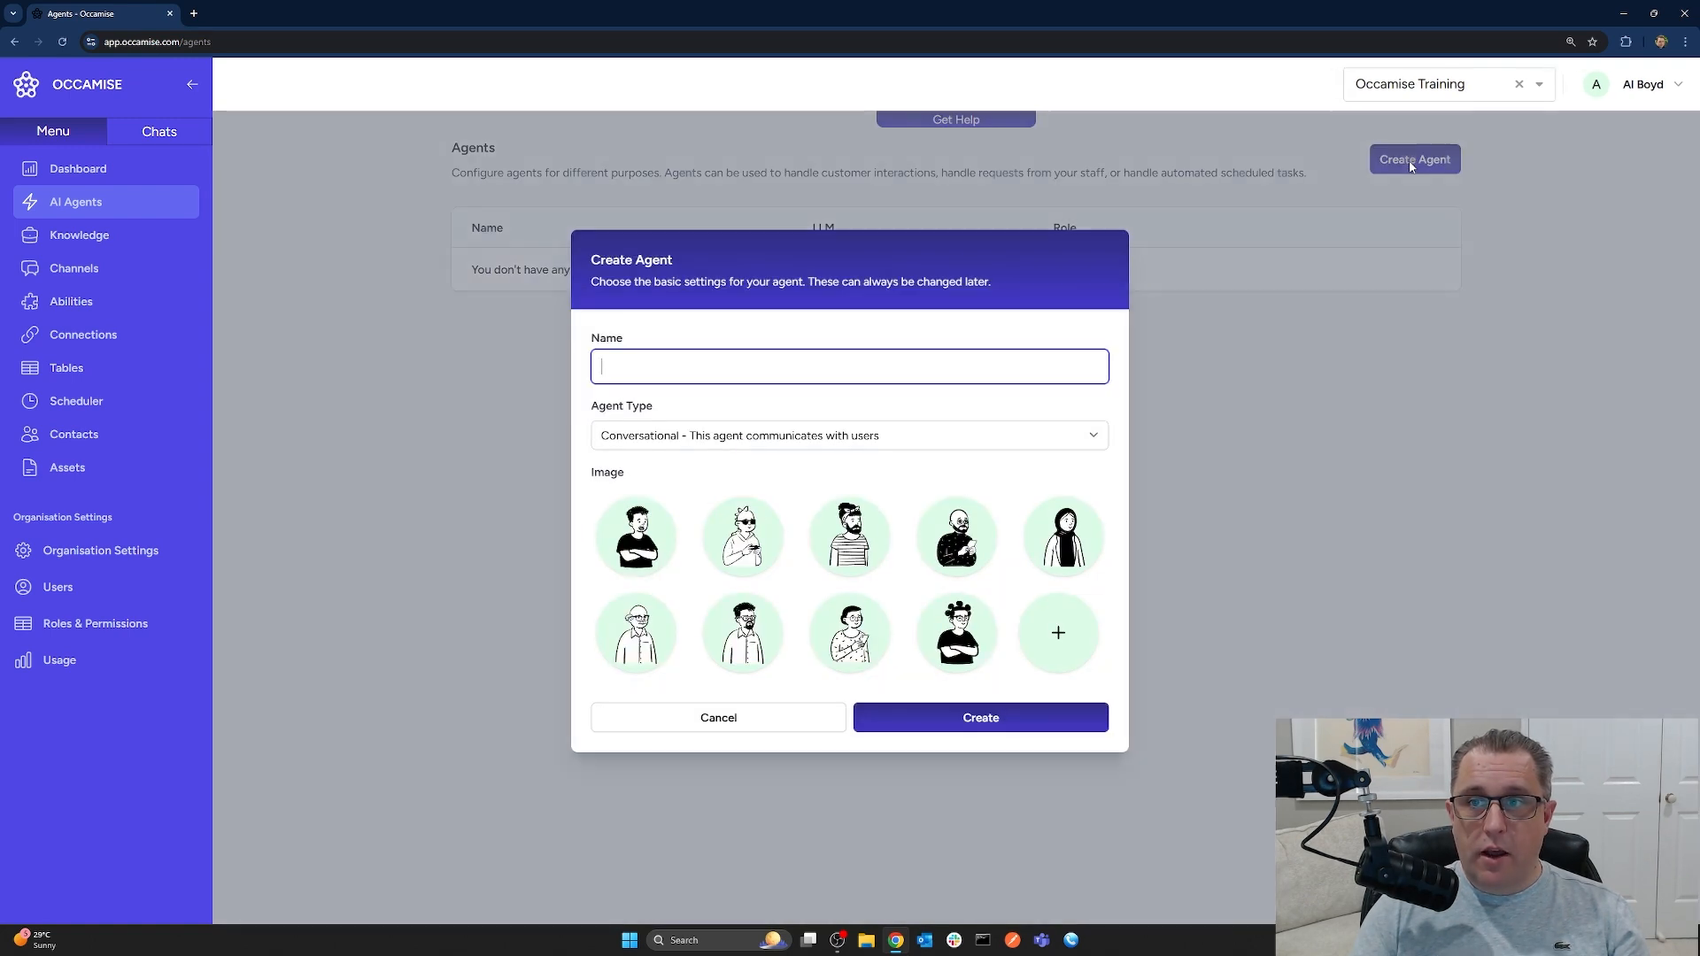
pyautogui.write('ChatGPT')
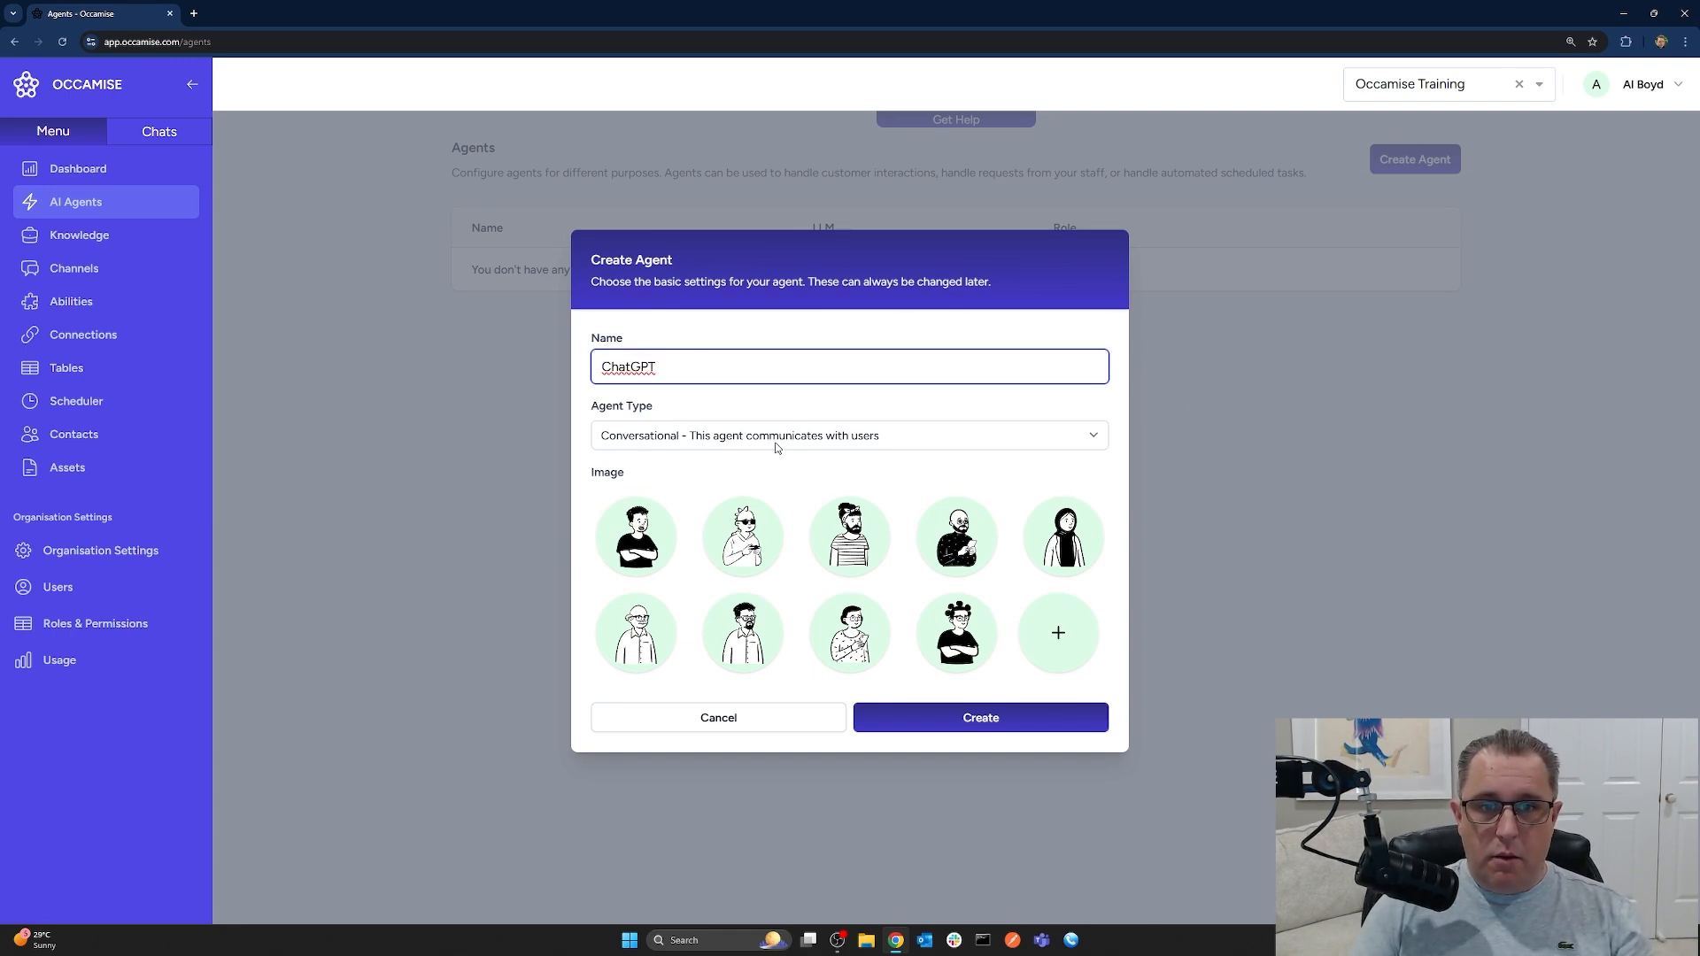
pyautogui.click(637, 551)
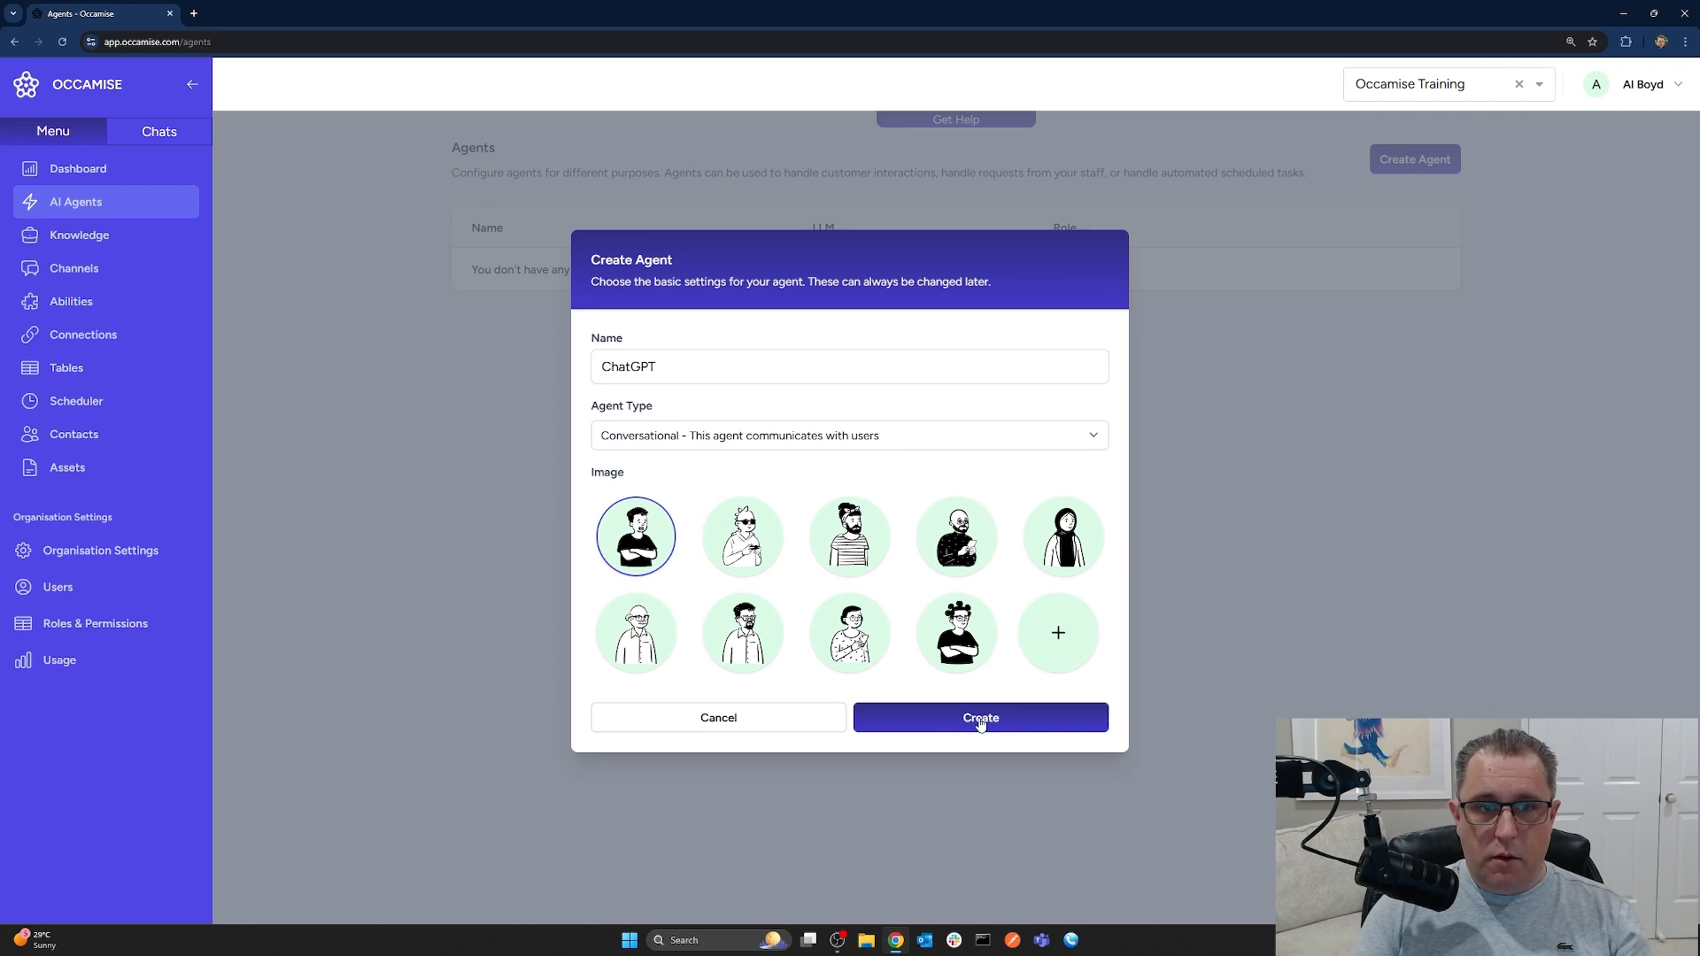
pyautogui.click(978, 721)
# Write an agent prompt telling it to answer any user questions, not limited by topic, to the best of its ability, and save the agent
pyautogui.click(646, 652)
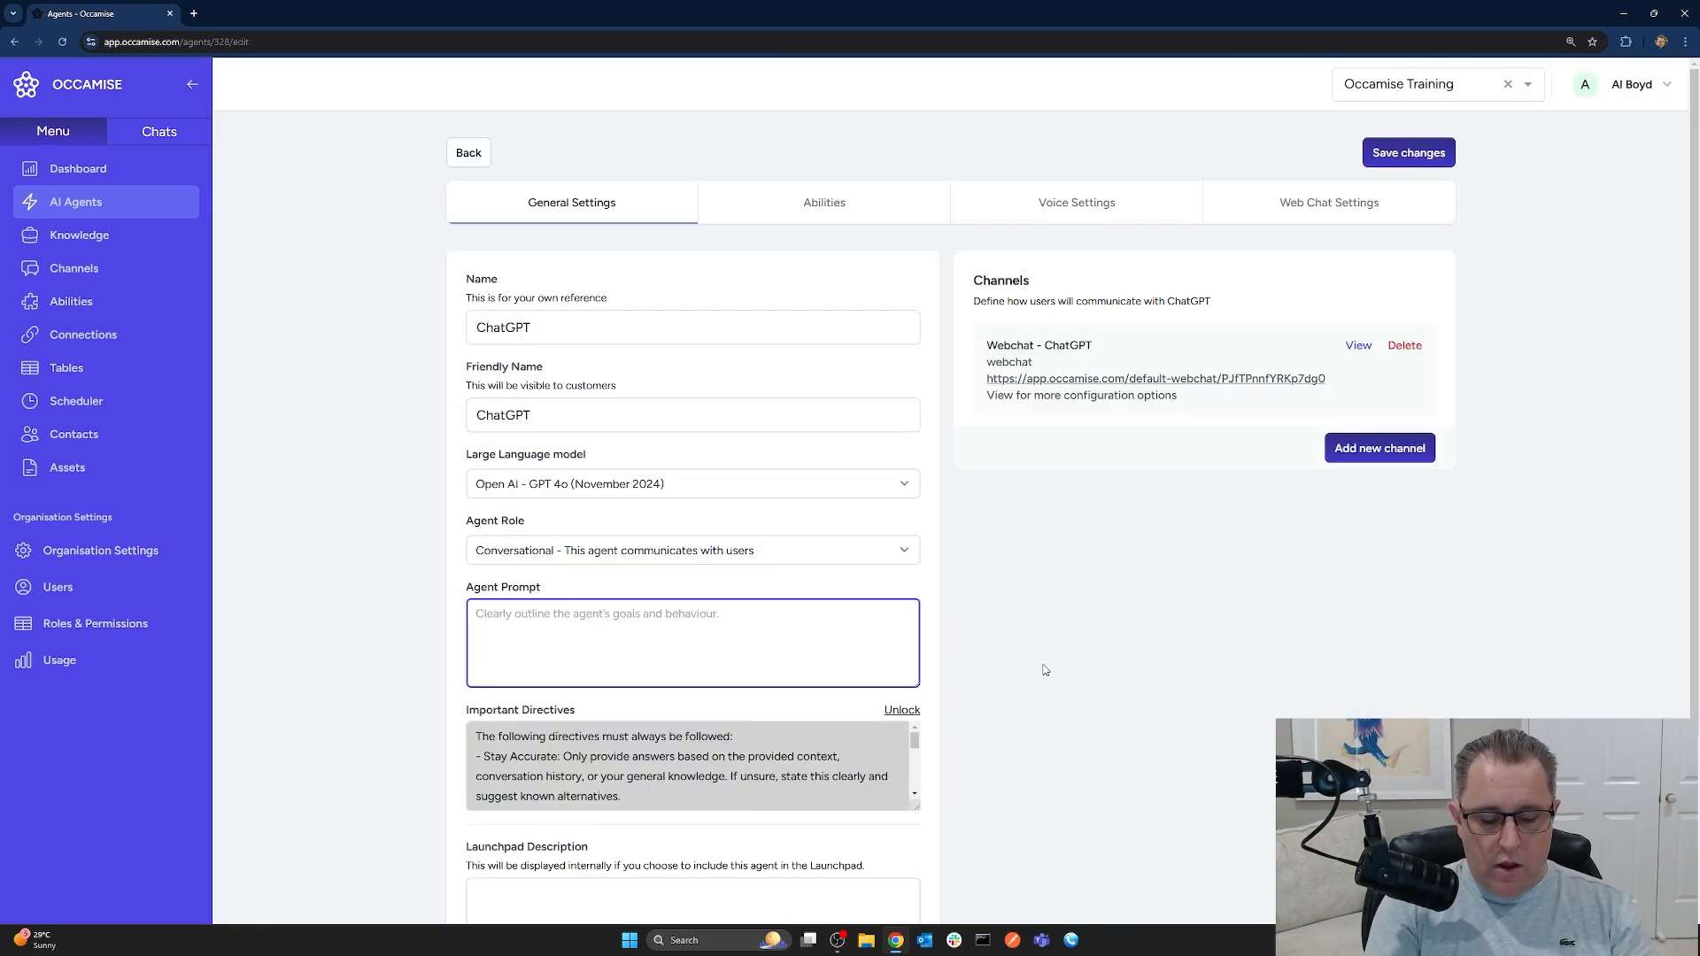
pyautogui.write('Your role is to answer')
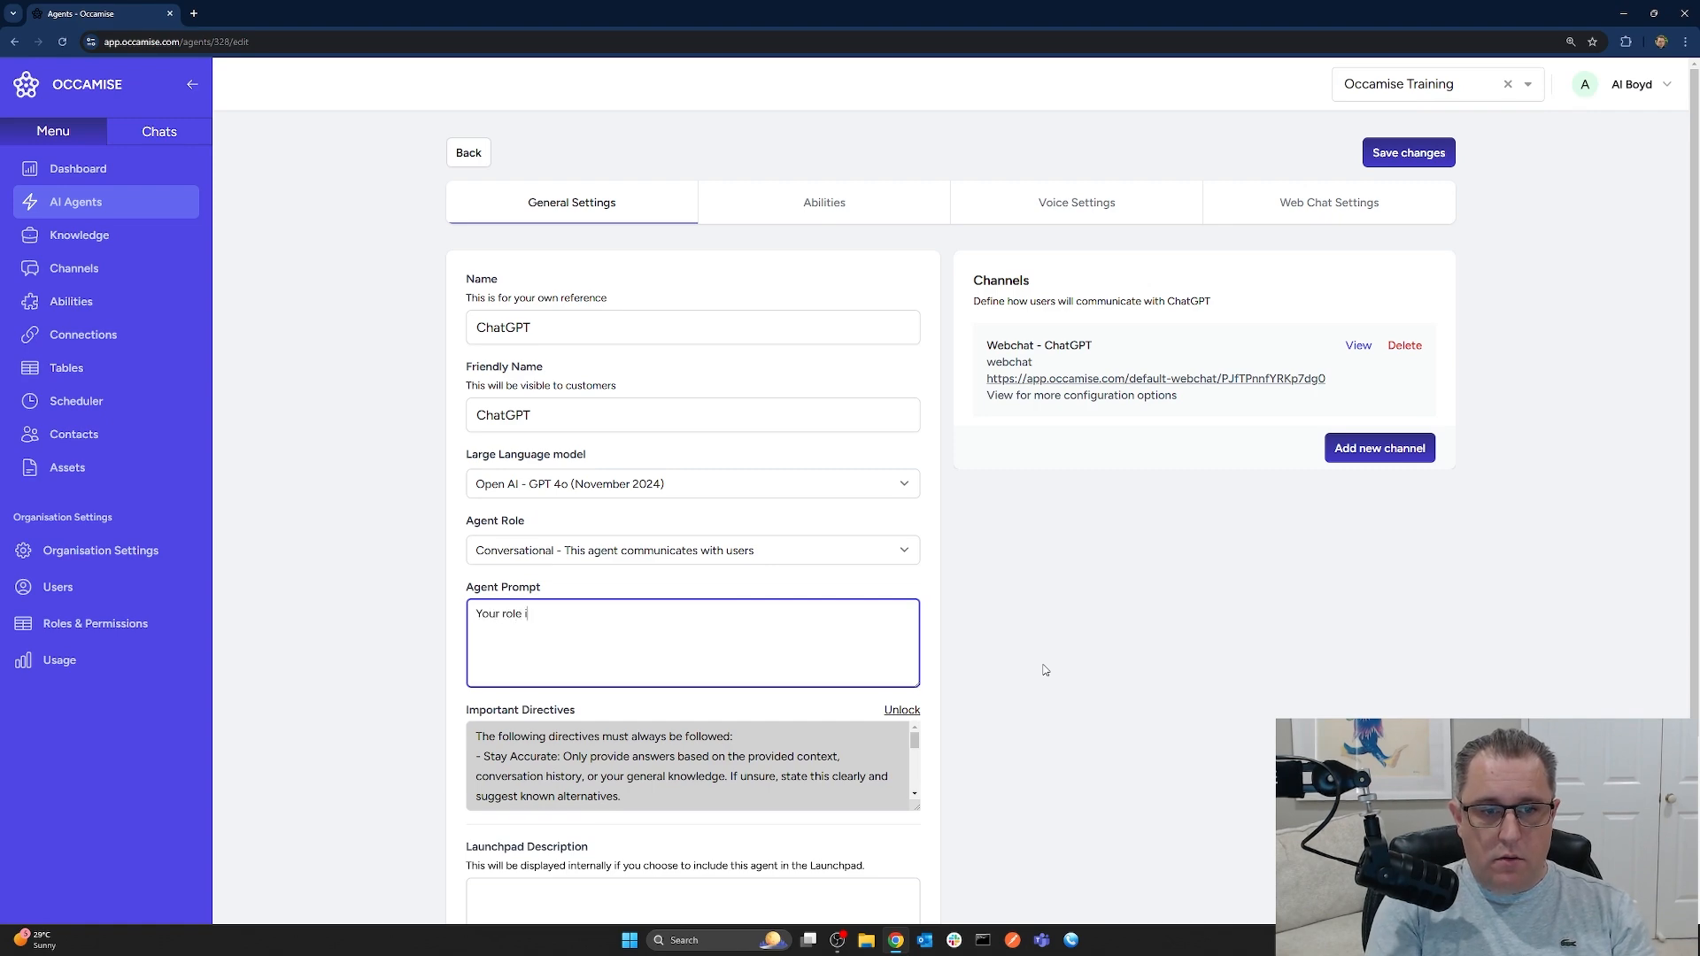
pyautogui.write(' any questions th')
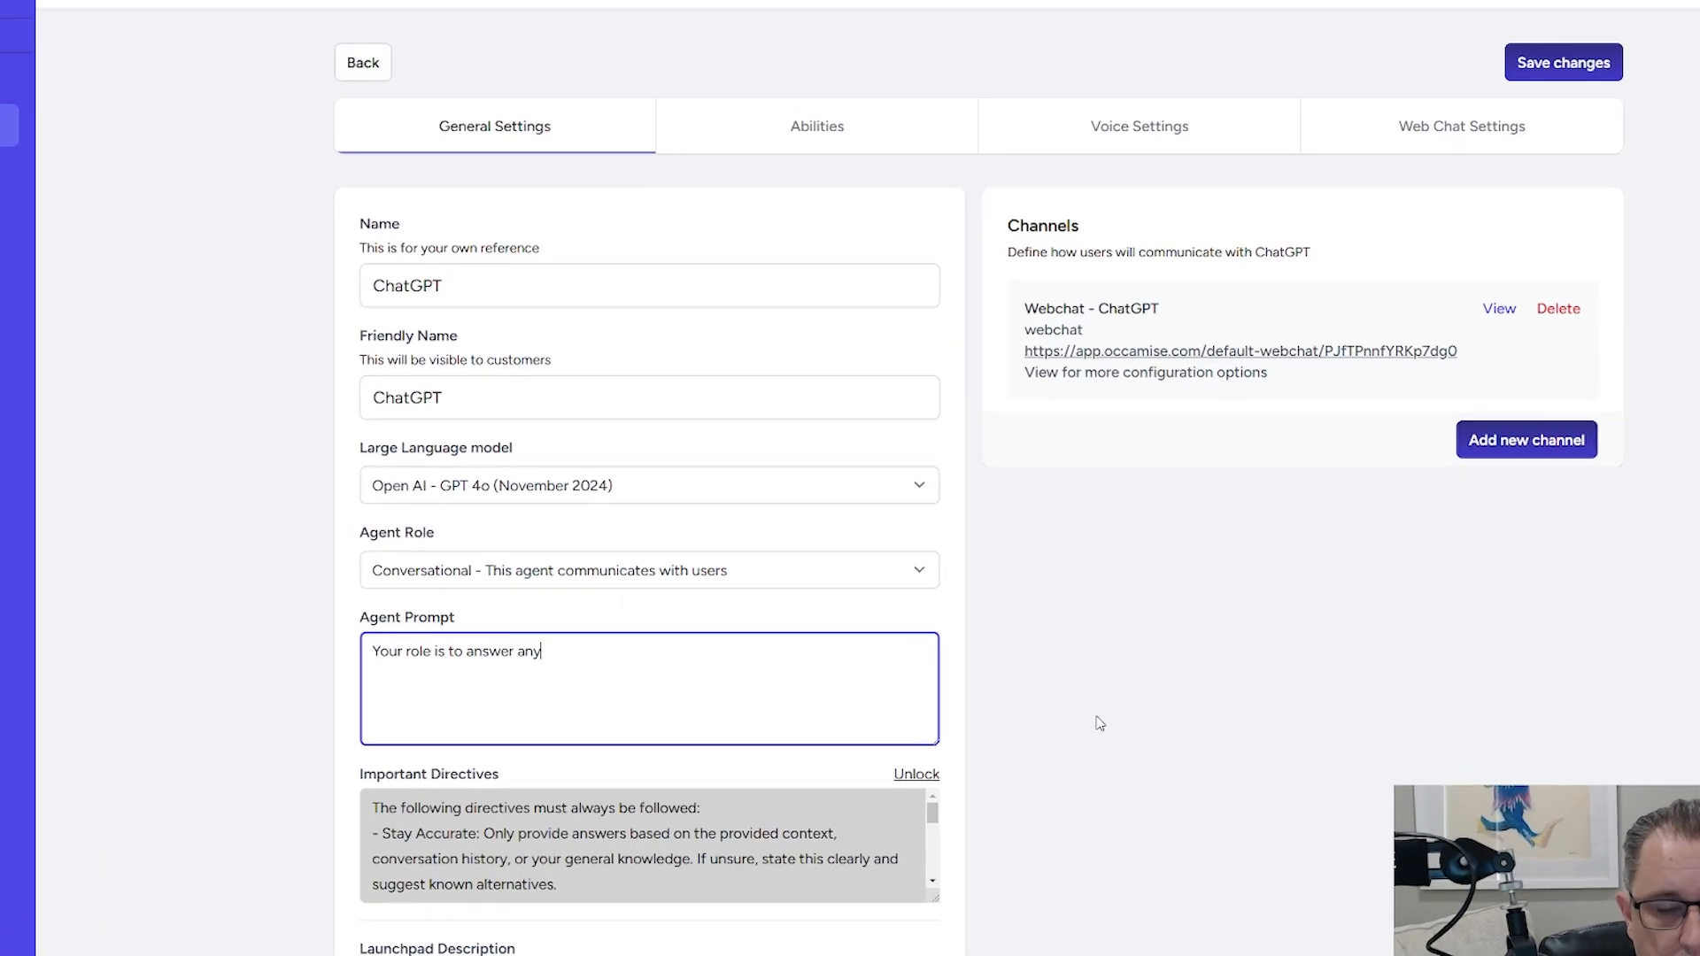
pyautogui.write('e ')
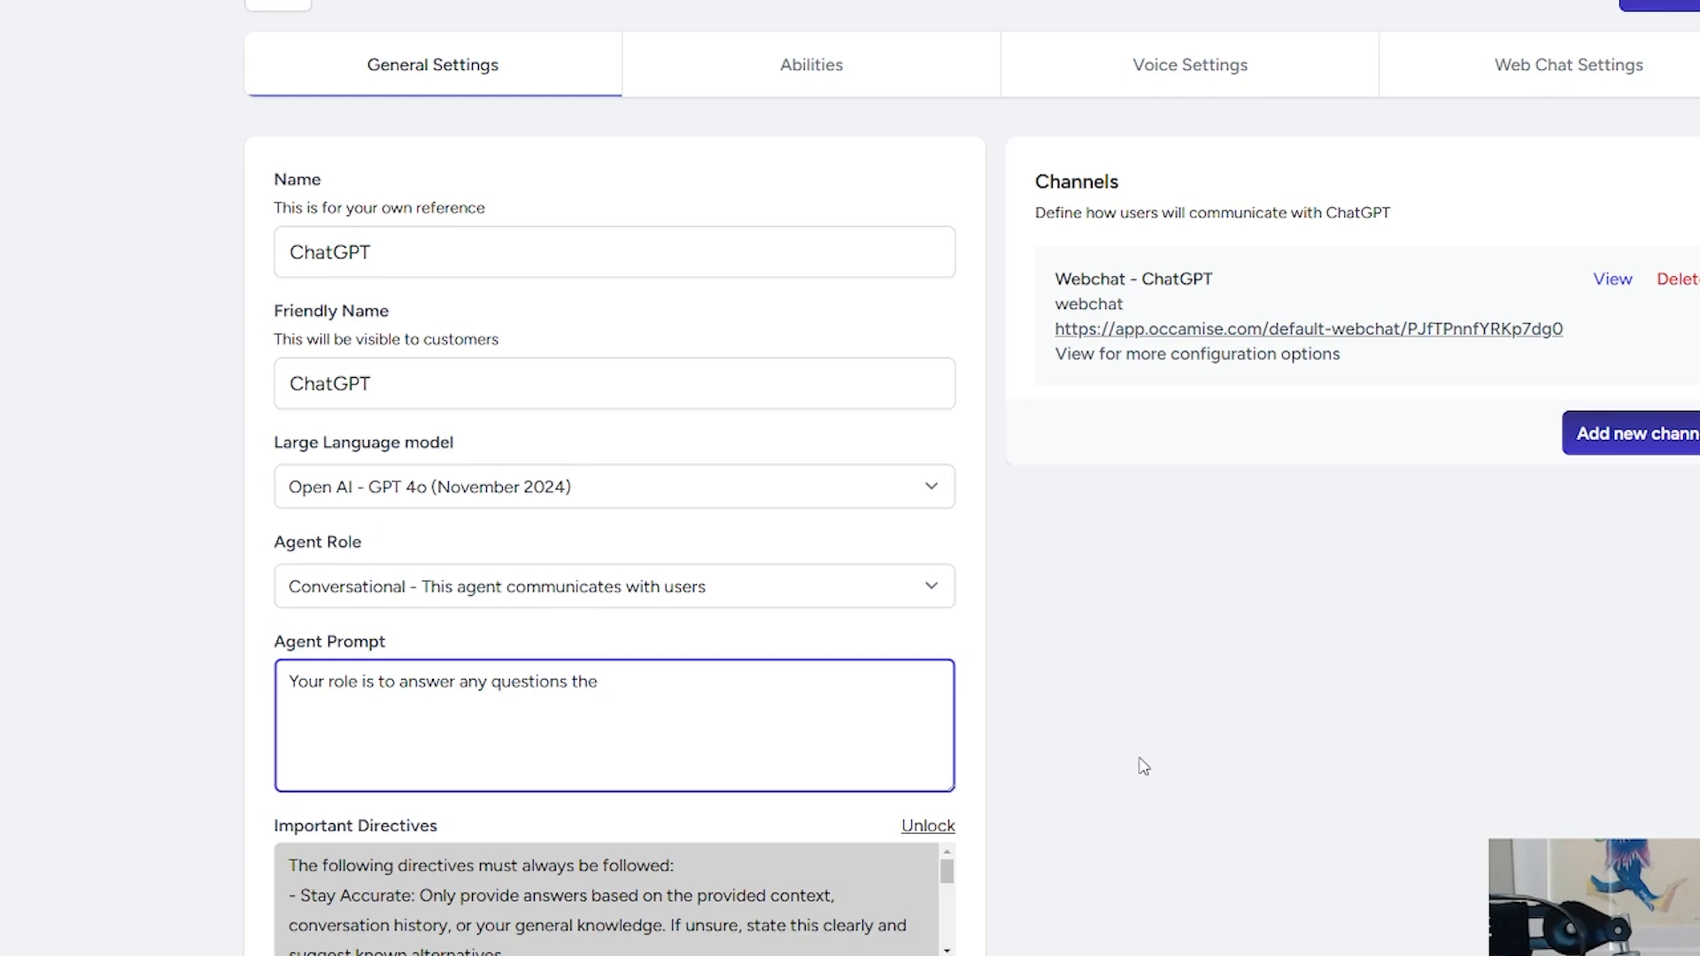
pyautogui.write('user has. You are not limited by')
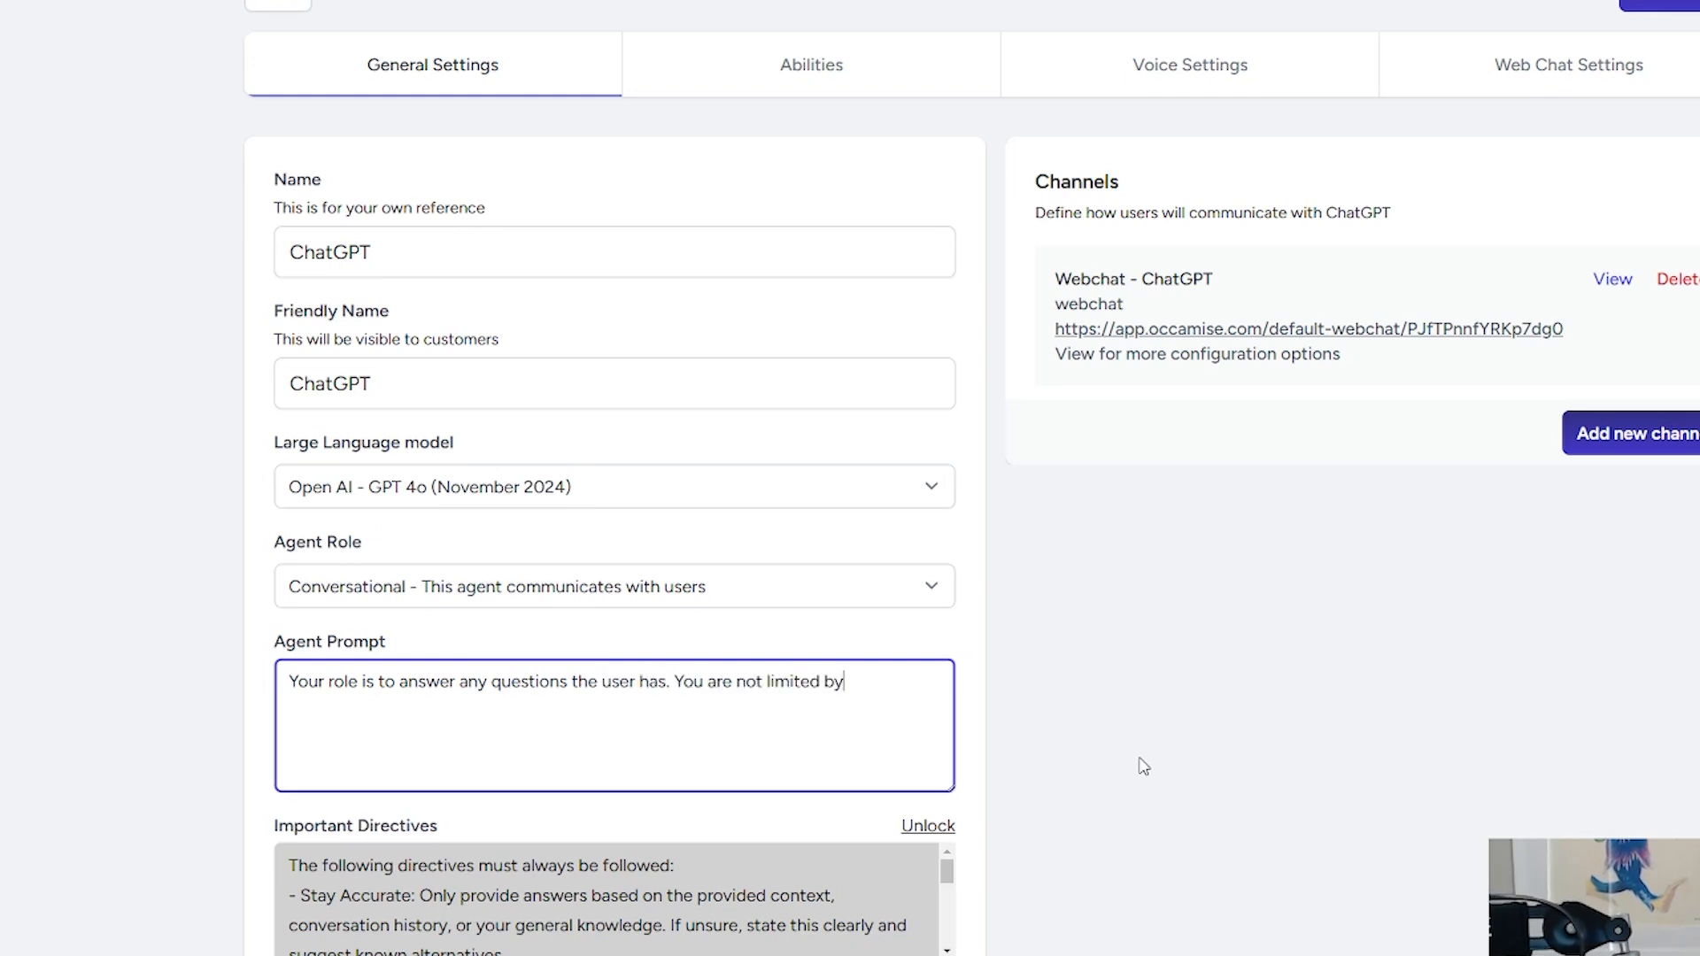
pyautogui.write(' any topic - you must help them')
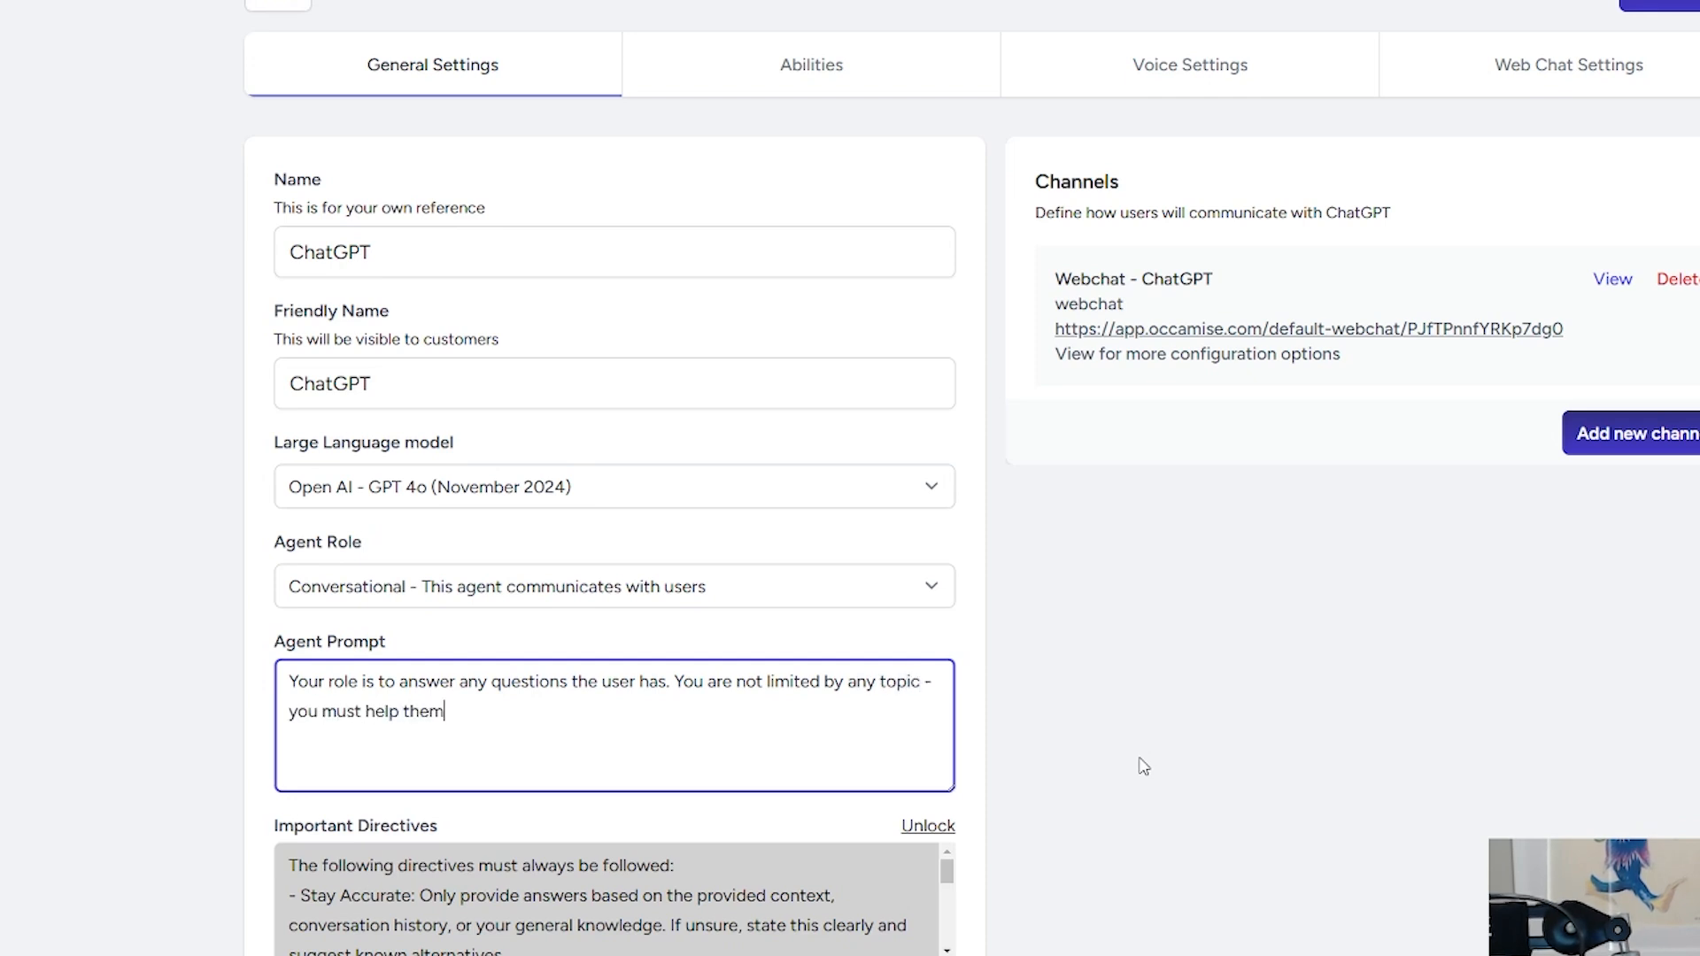
pyautogui.write(' to the best of your ability')
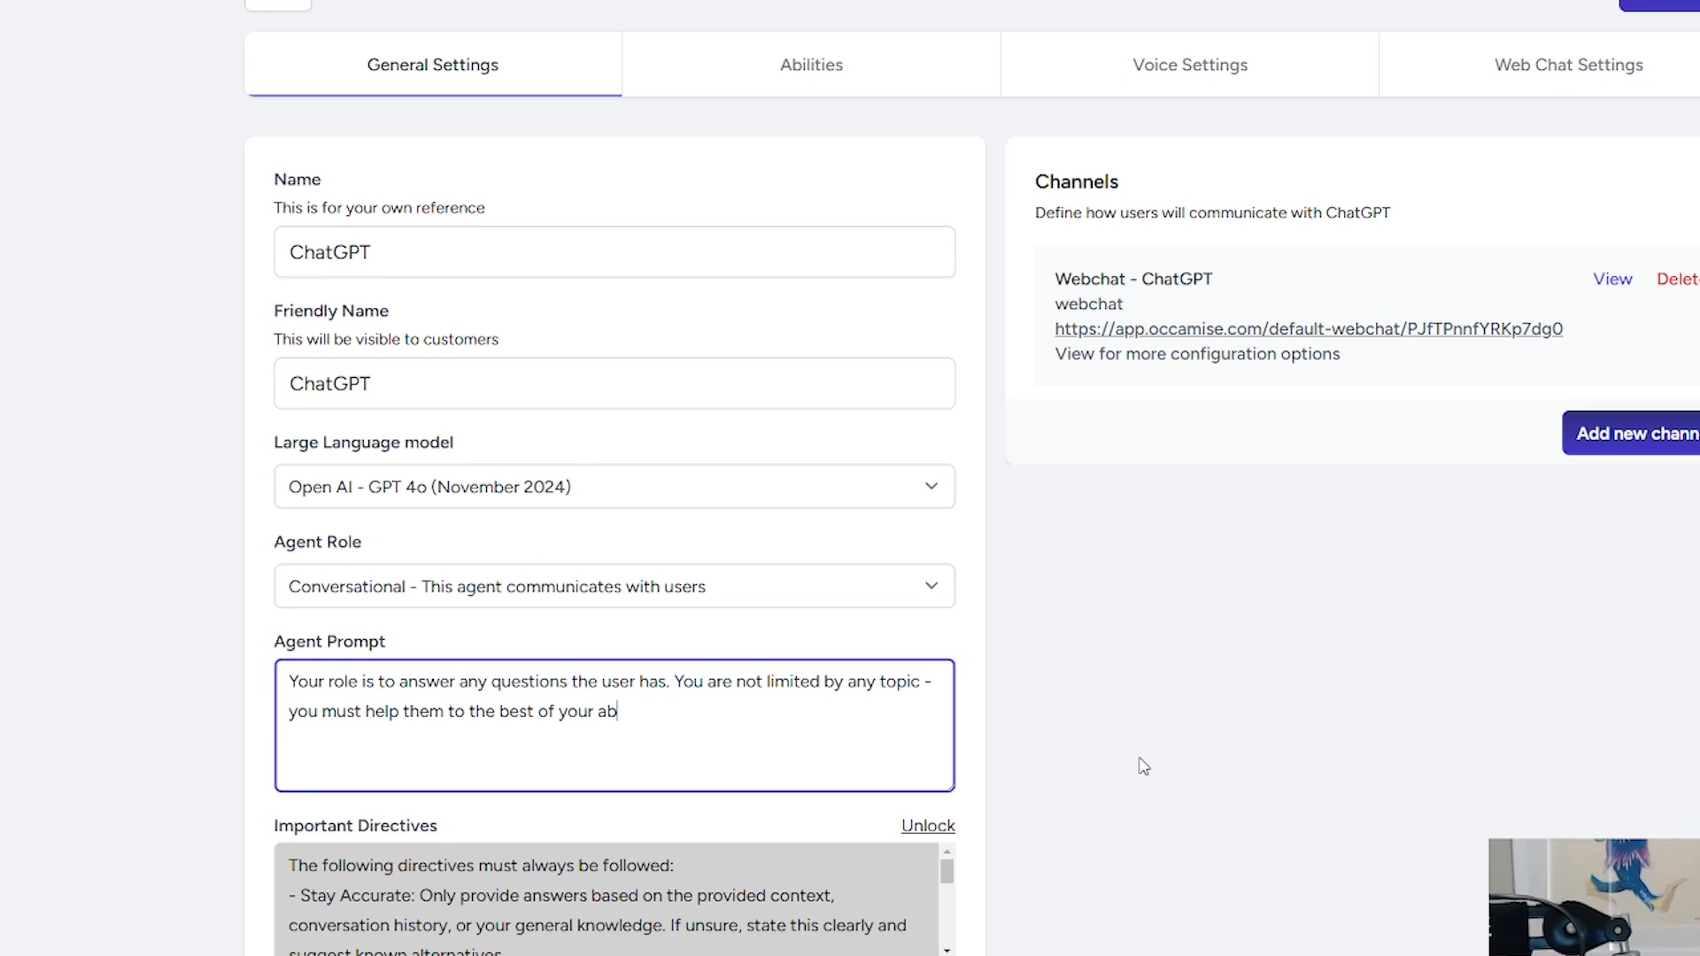
pyautogui.write('.')
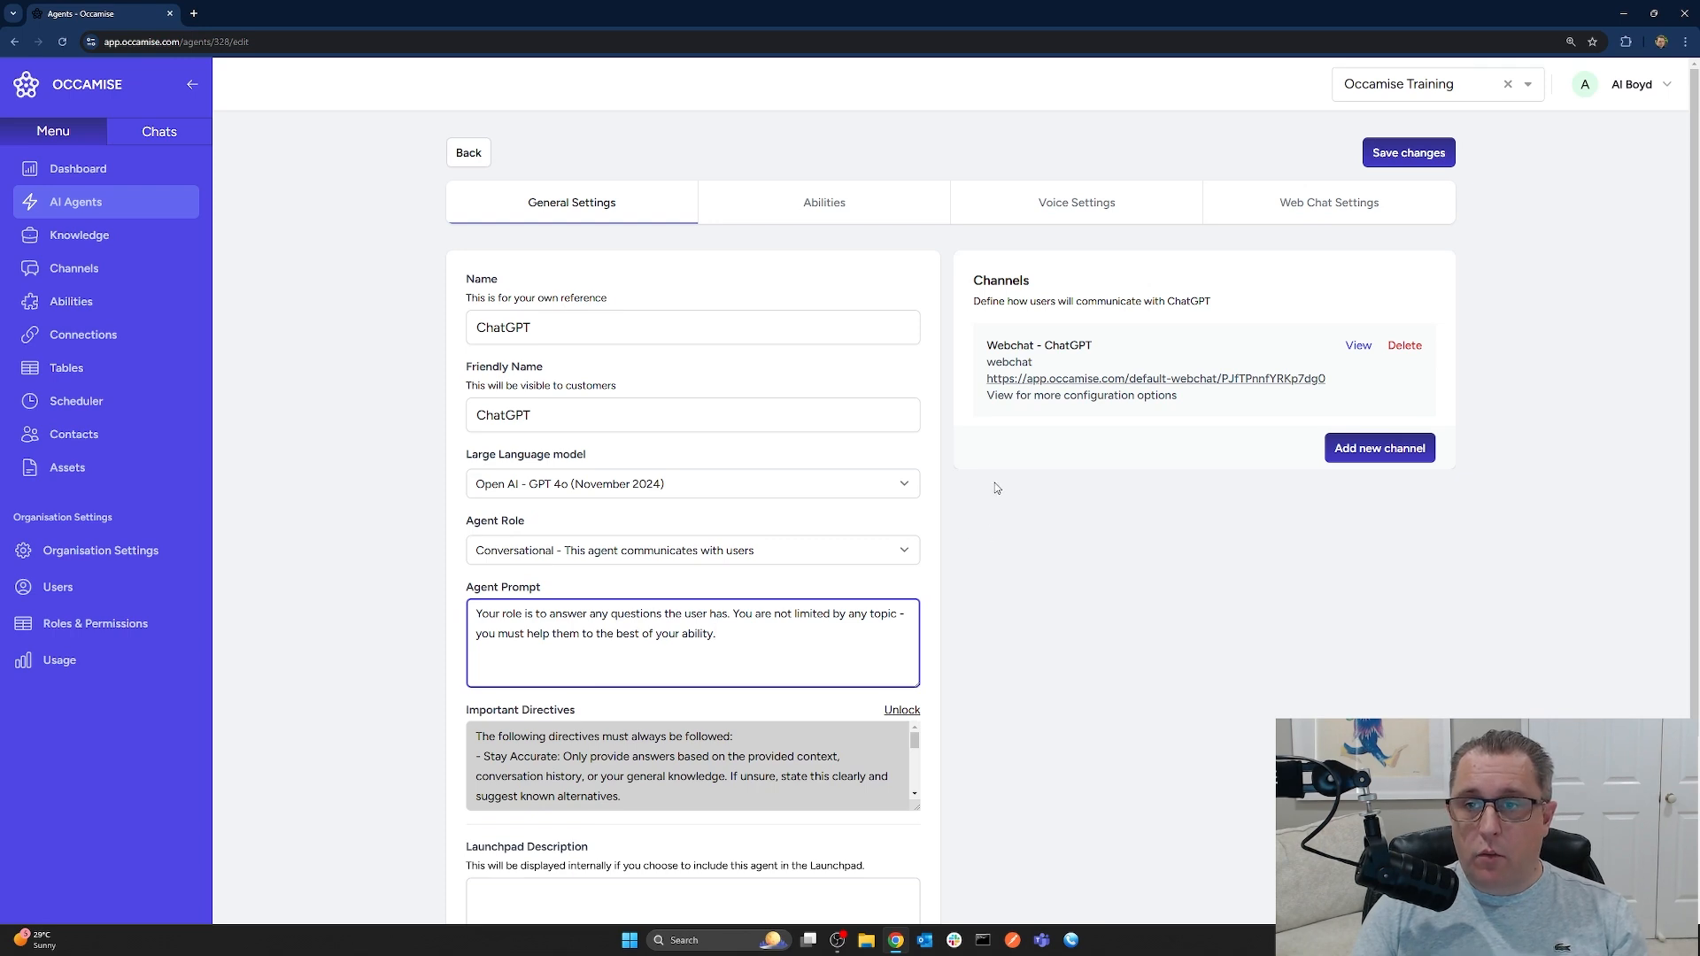
pyautogui.click(1406, 154)
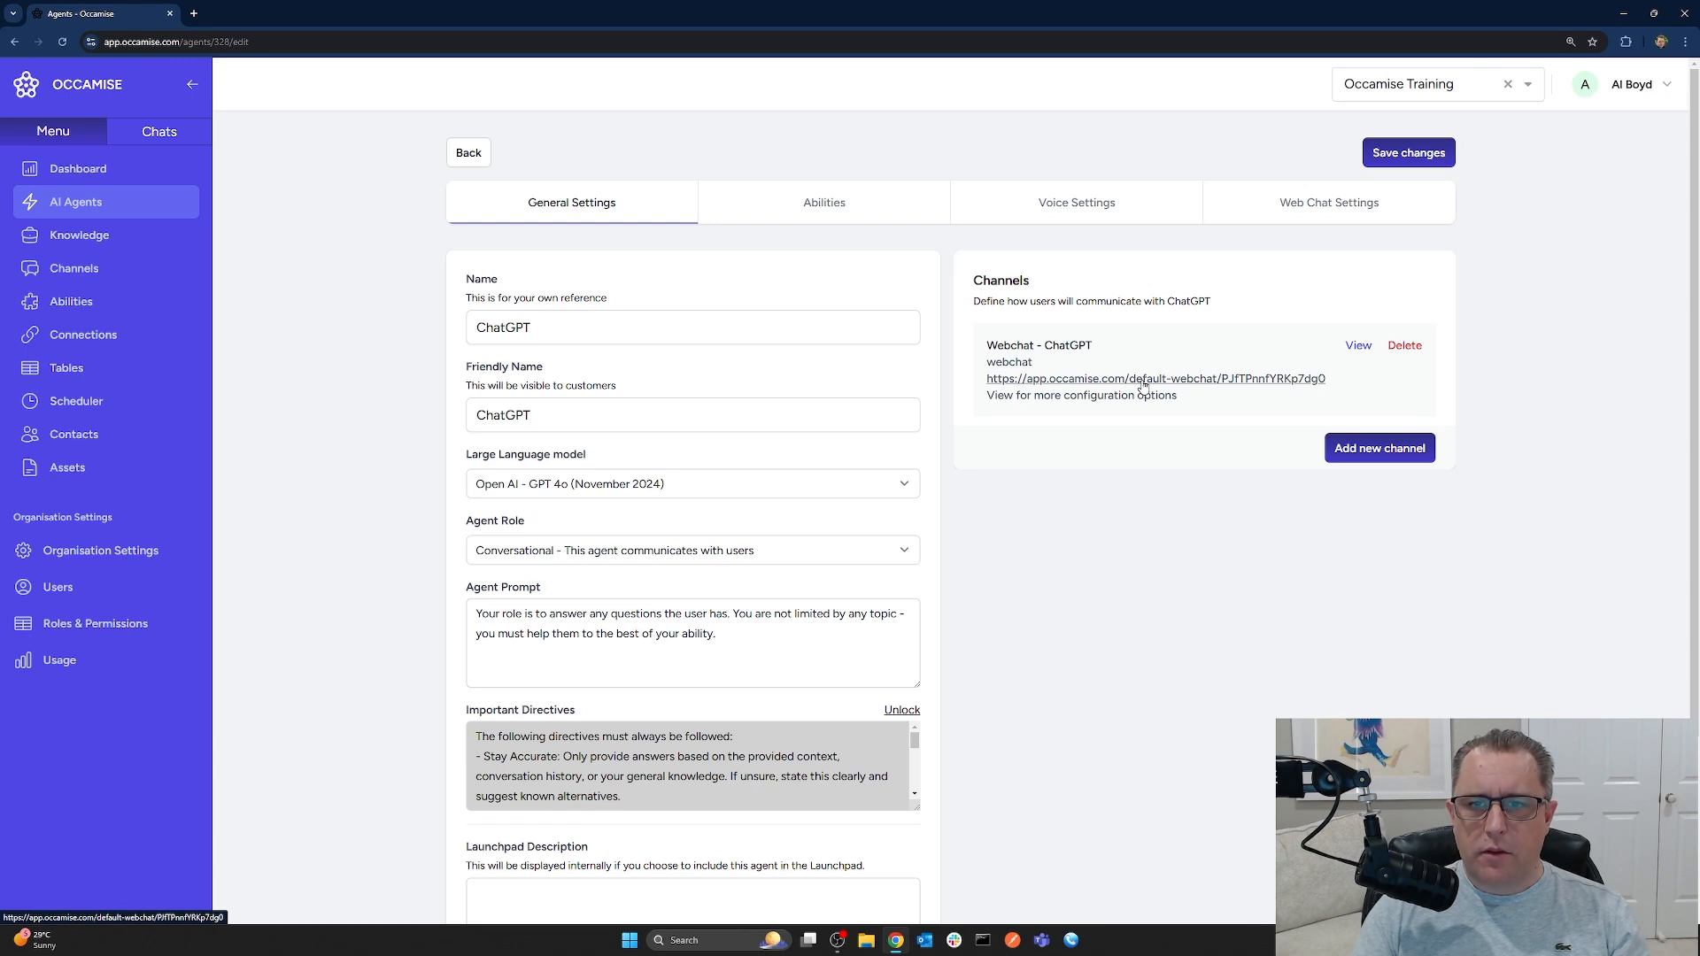
# Open the agent's webchat from its channel link and send "hi how's things?" followed by "how old are the pyramids?"
pyautogui.click(1141, 379)
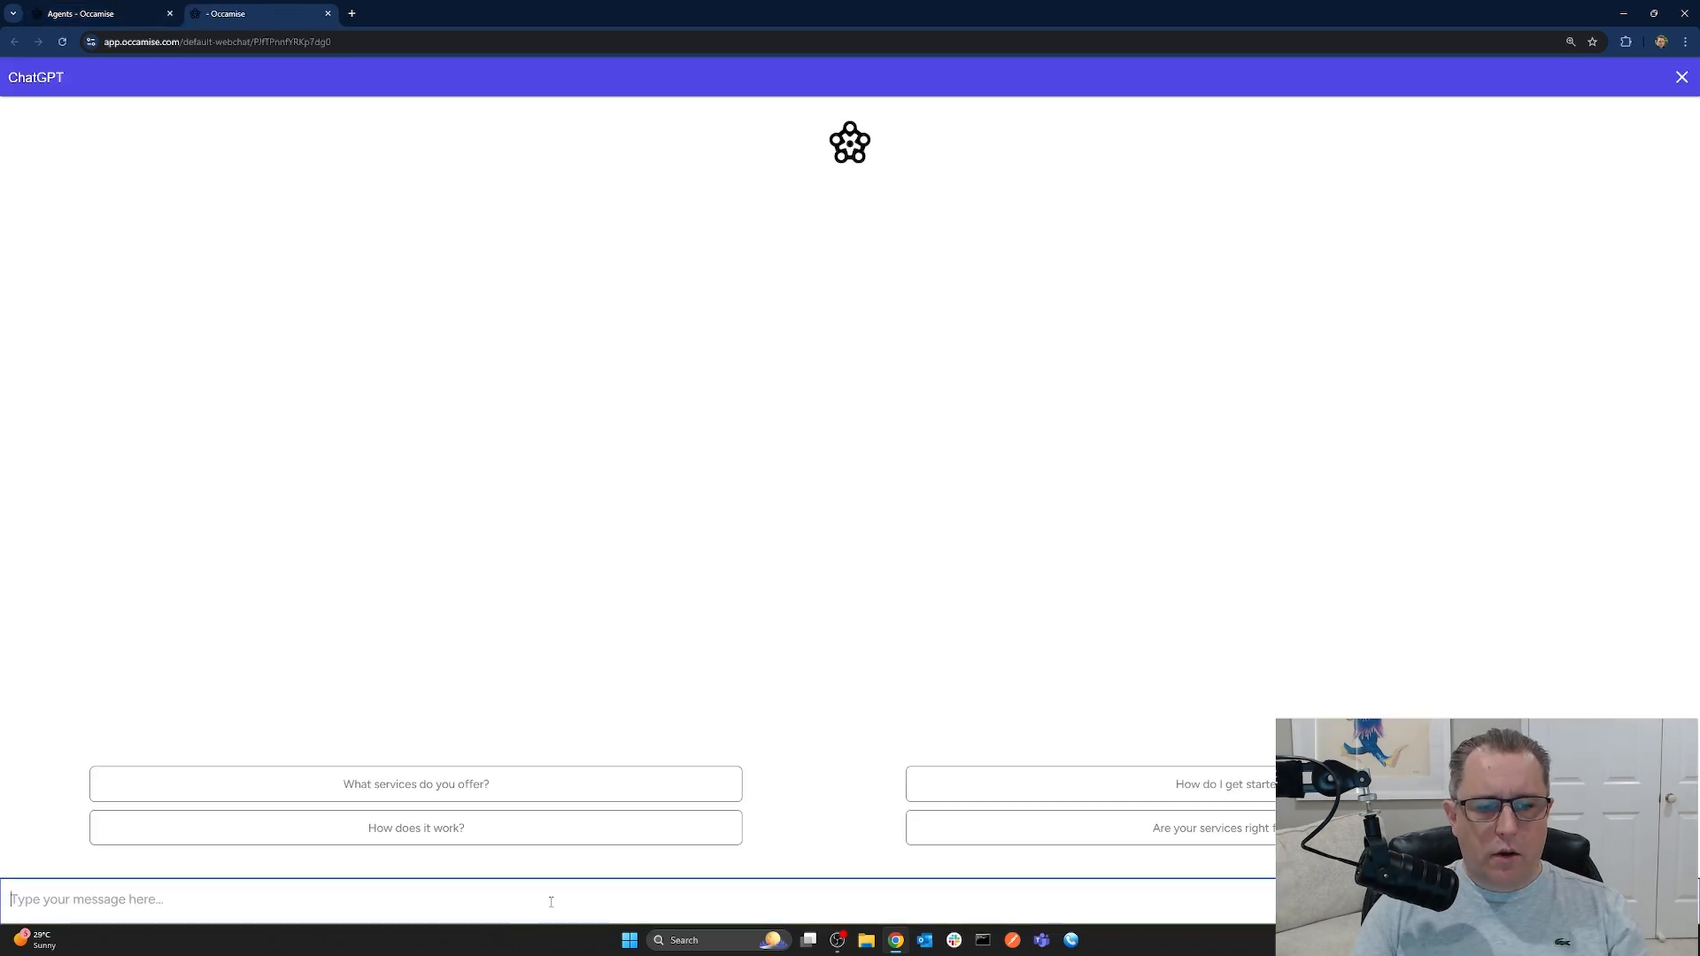
pyautogui.write("hi how's things?")
pyautogui.press('Return')
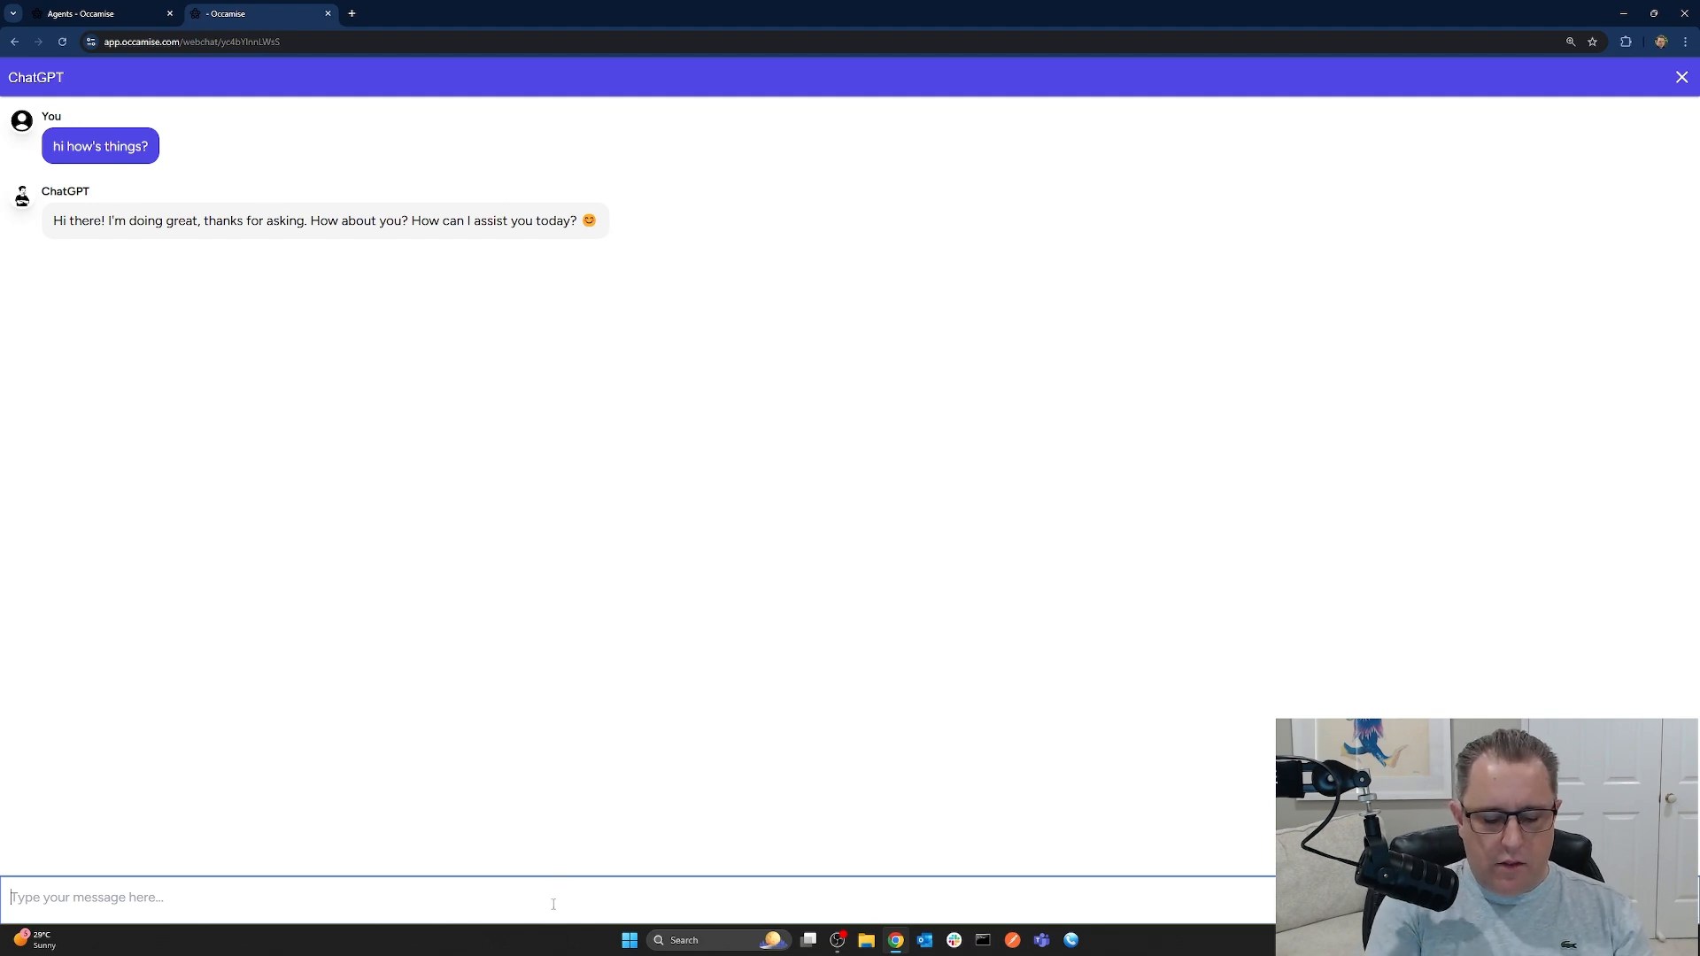
pyautogui.write('how ')
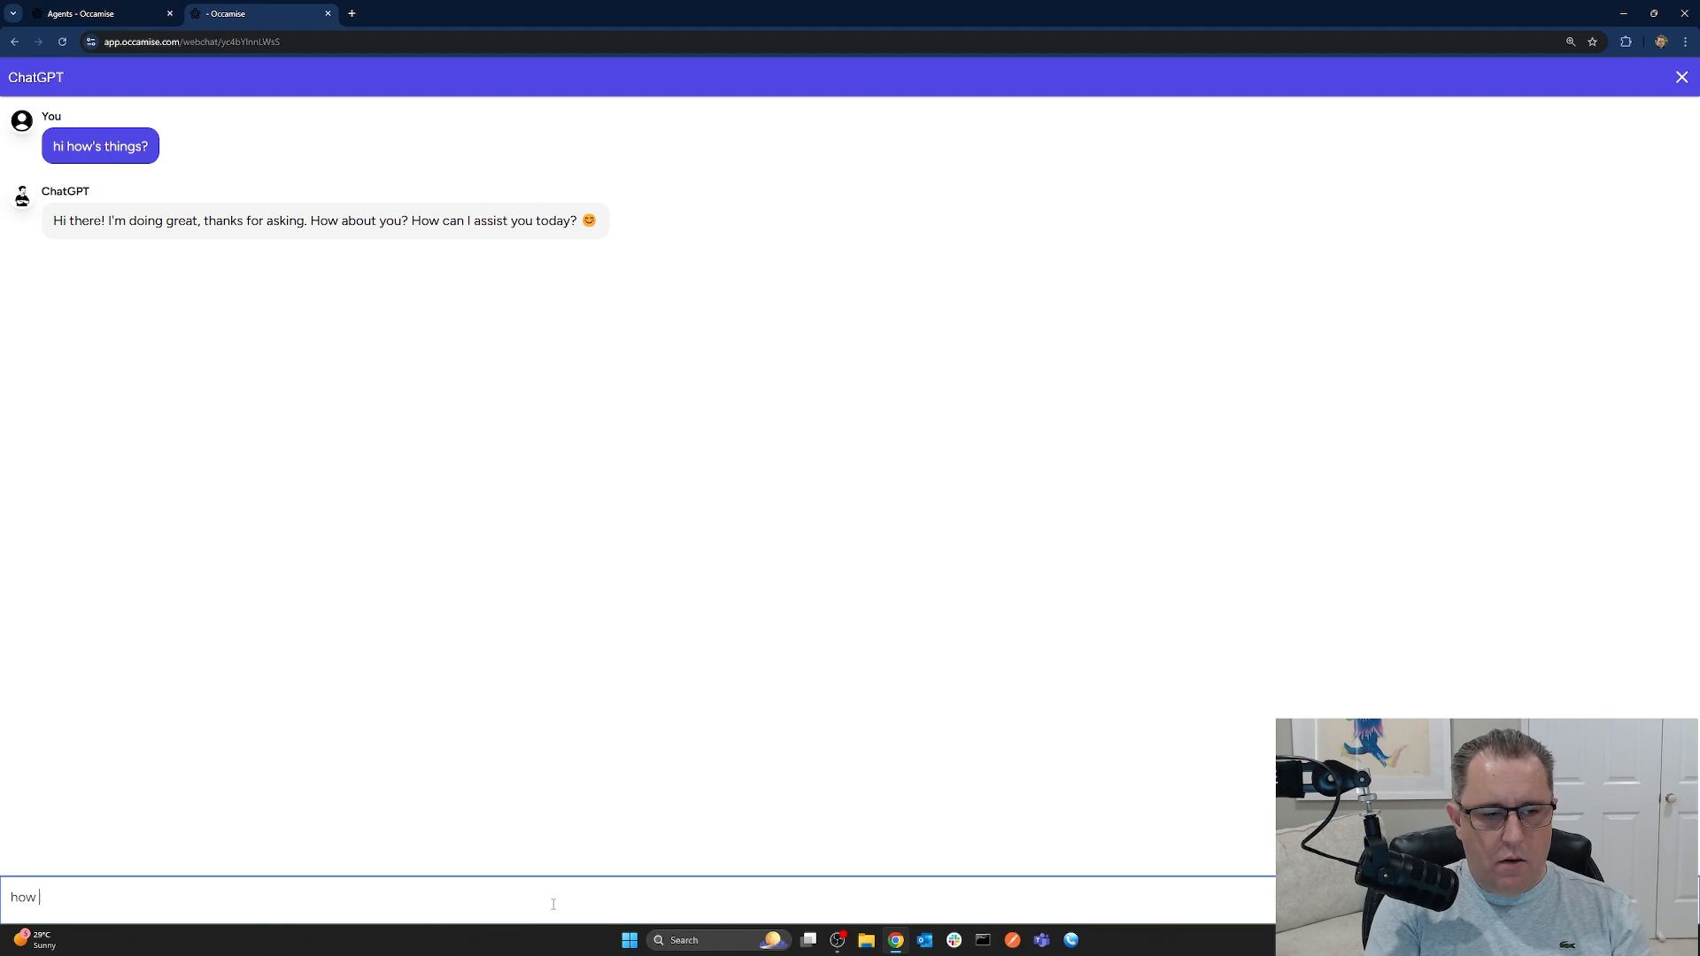
pyautogui.write('old are the pyramids?')
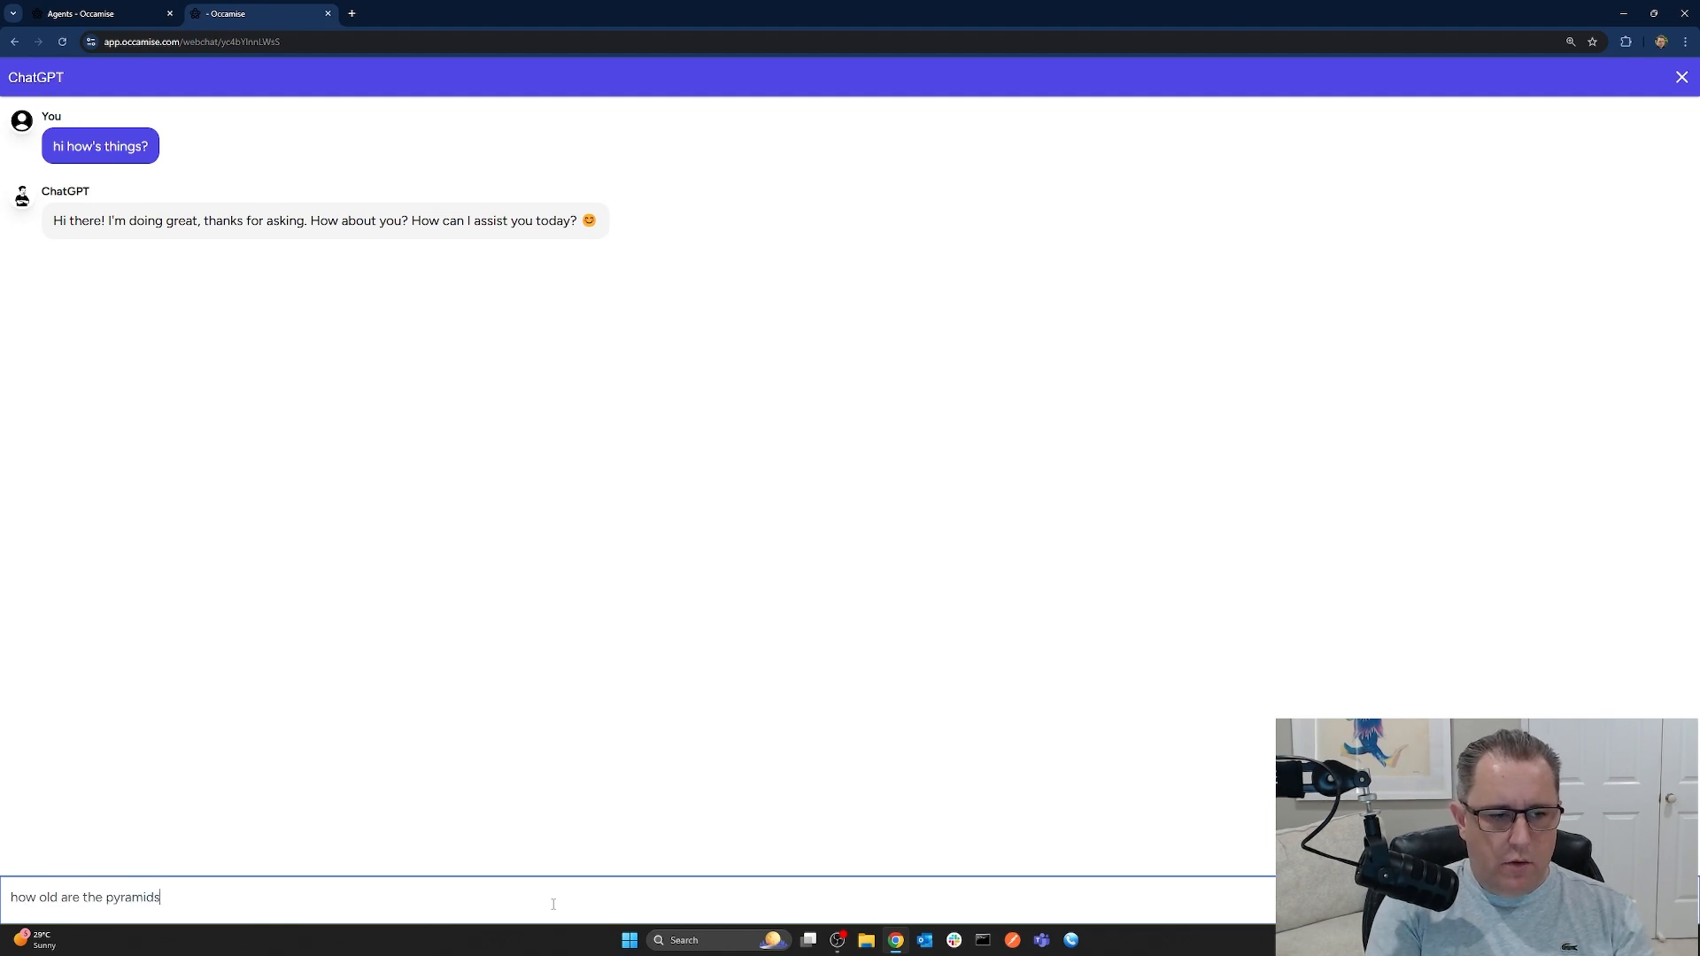
pyautogui.press('Return')
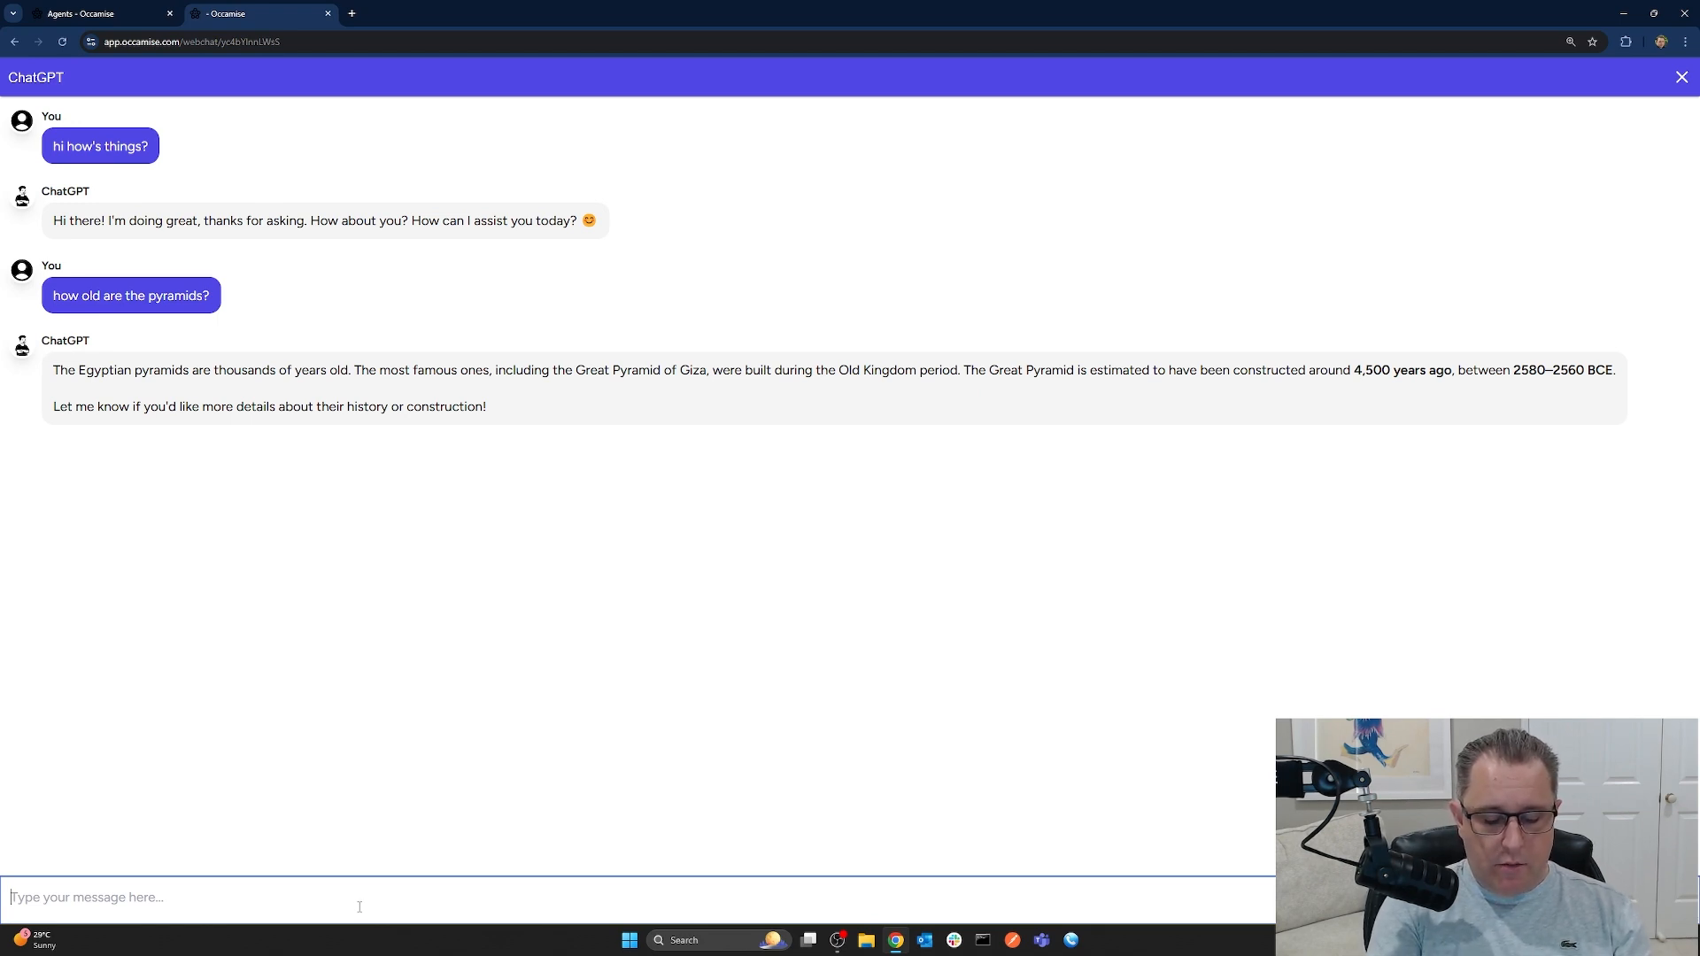
# Send a chat message asking the agent to please always call you by a nickname
pyautogui.write('hey can you ple')
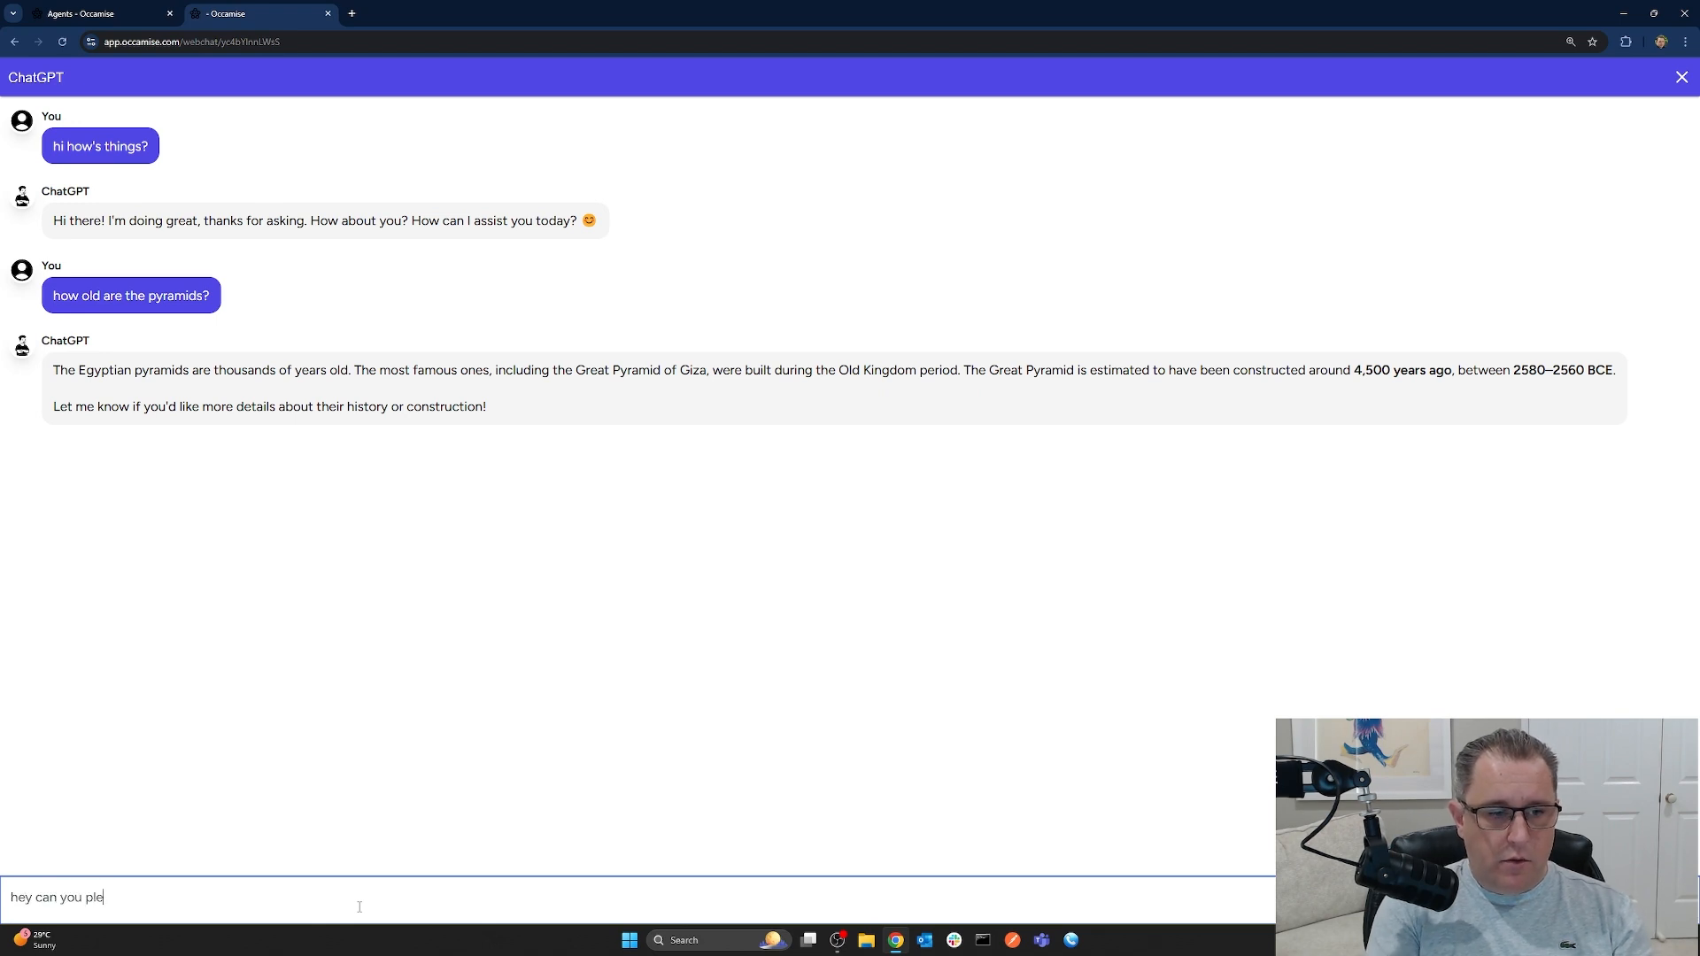
pyautogui.write('ase always call m')
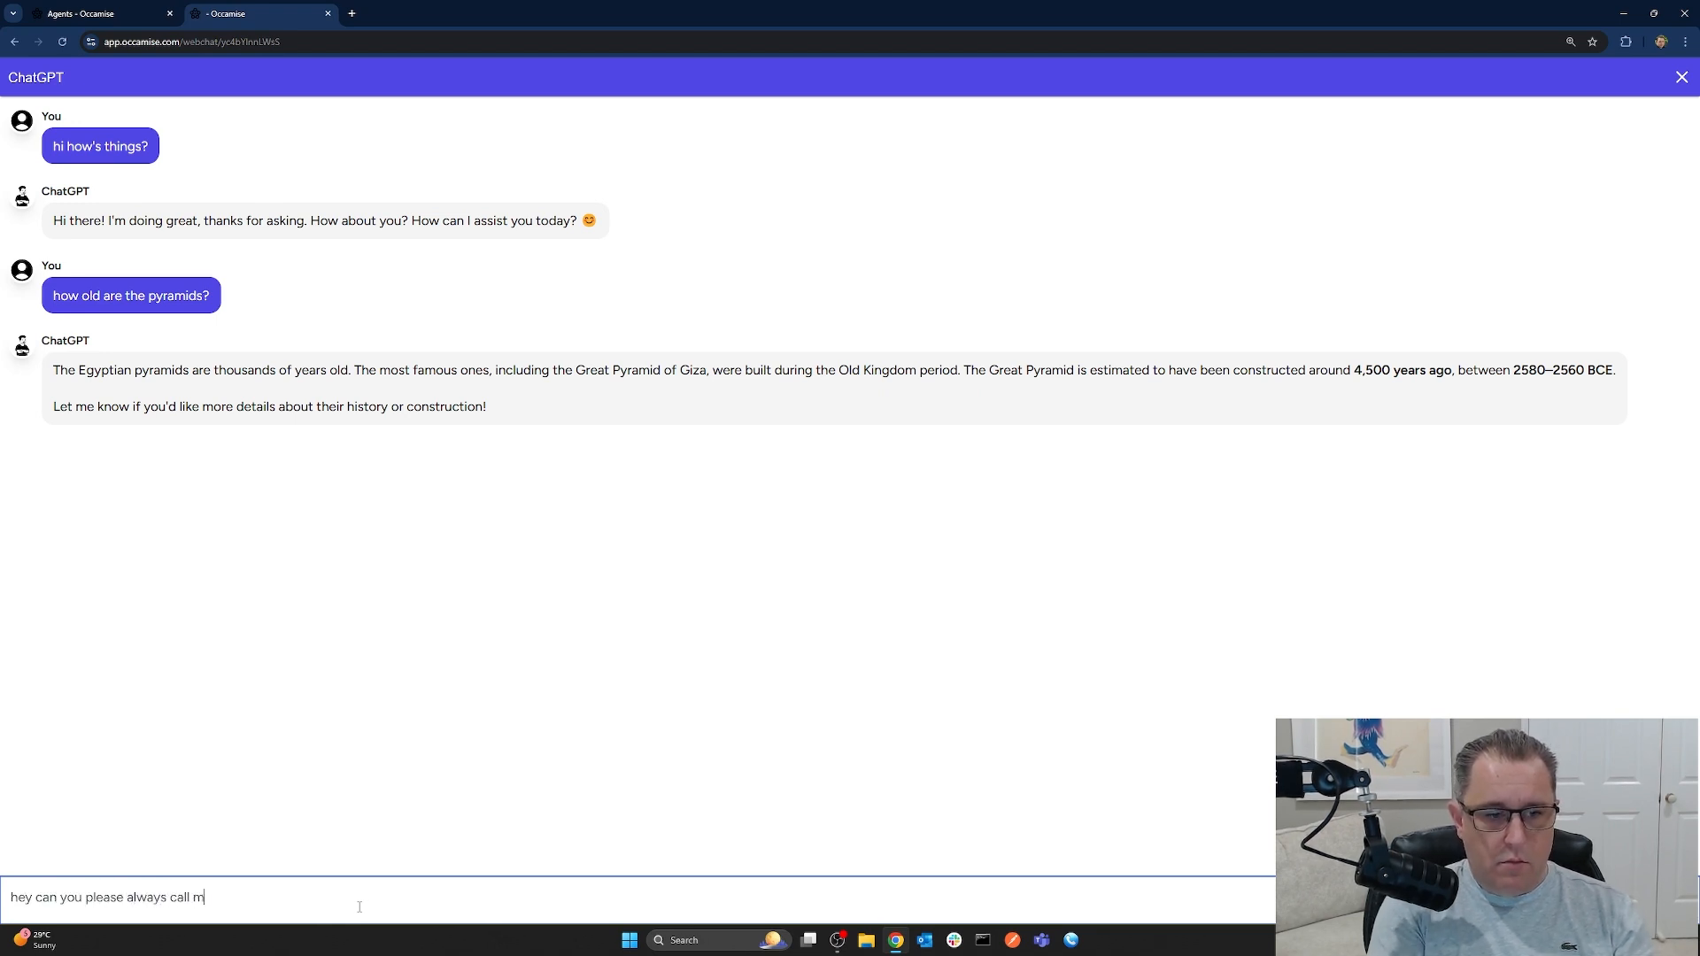
pyautogui.write('e Big AI')
pyautogui.press('Return')
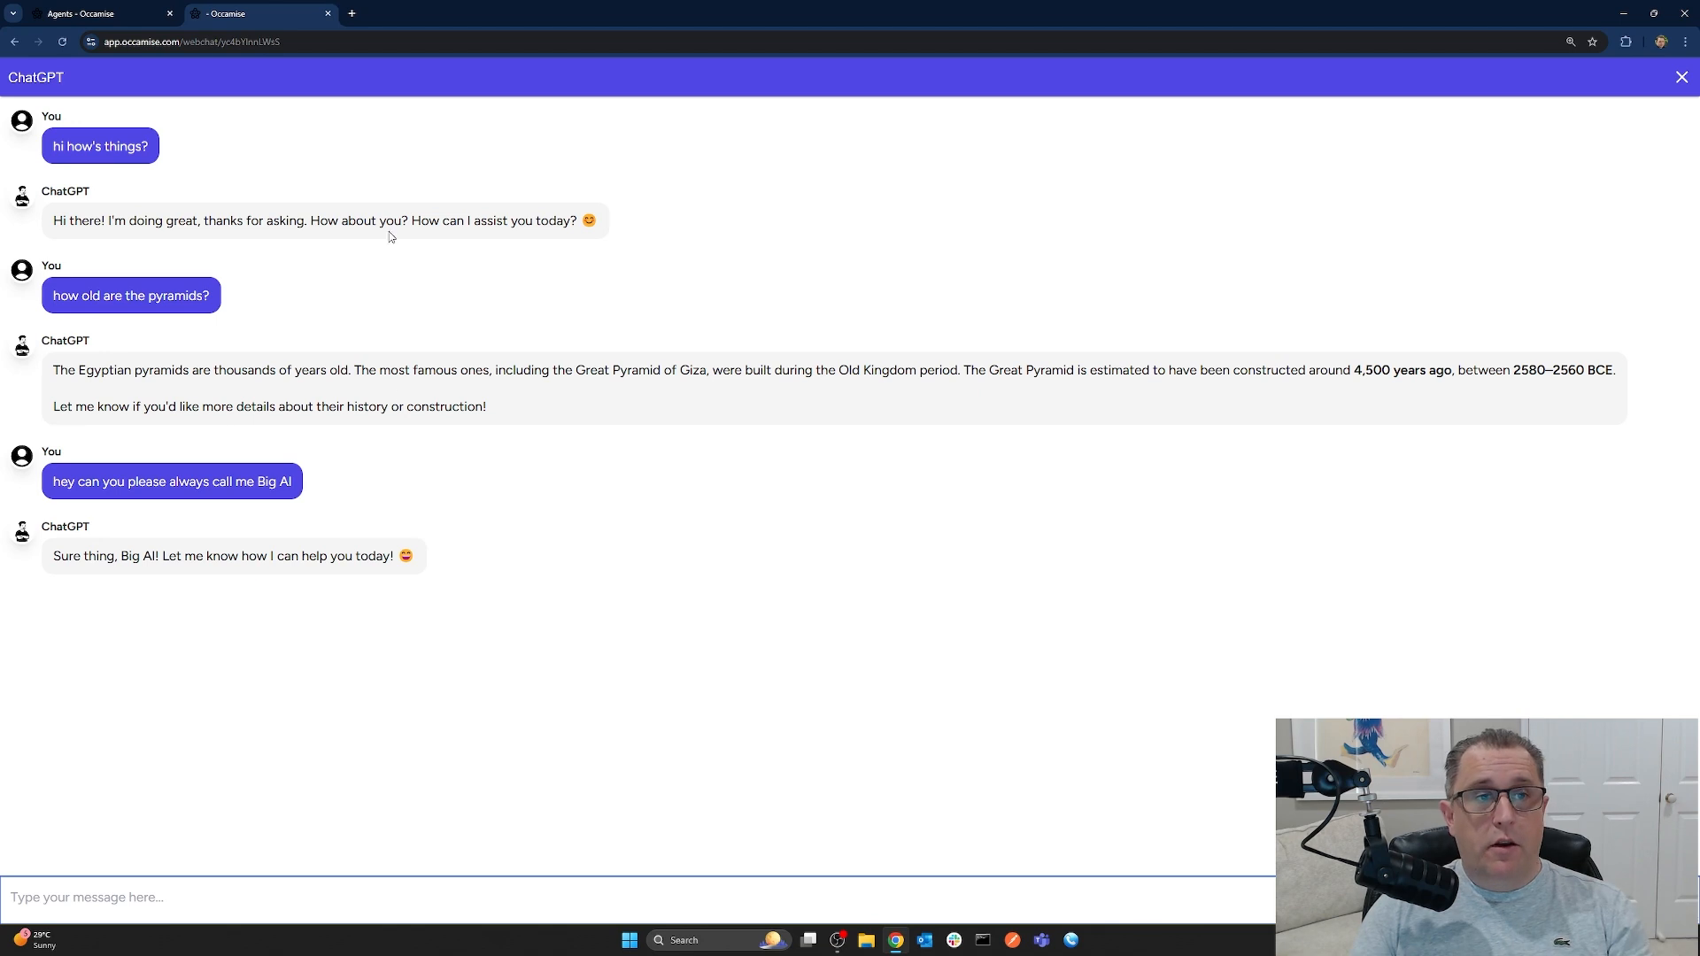
# Close the webchat and reopen it from the agent's channel link to check whether the conversation history is kept
pyautogui.click(328, 13)
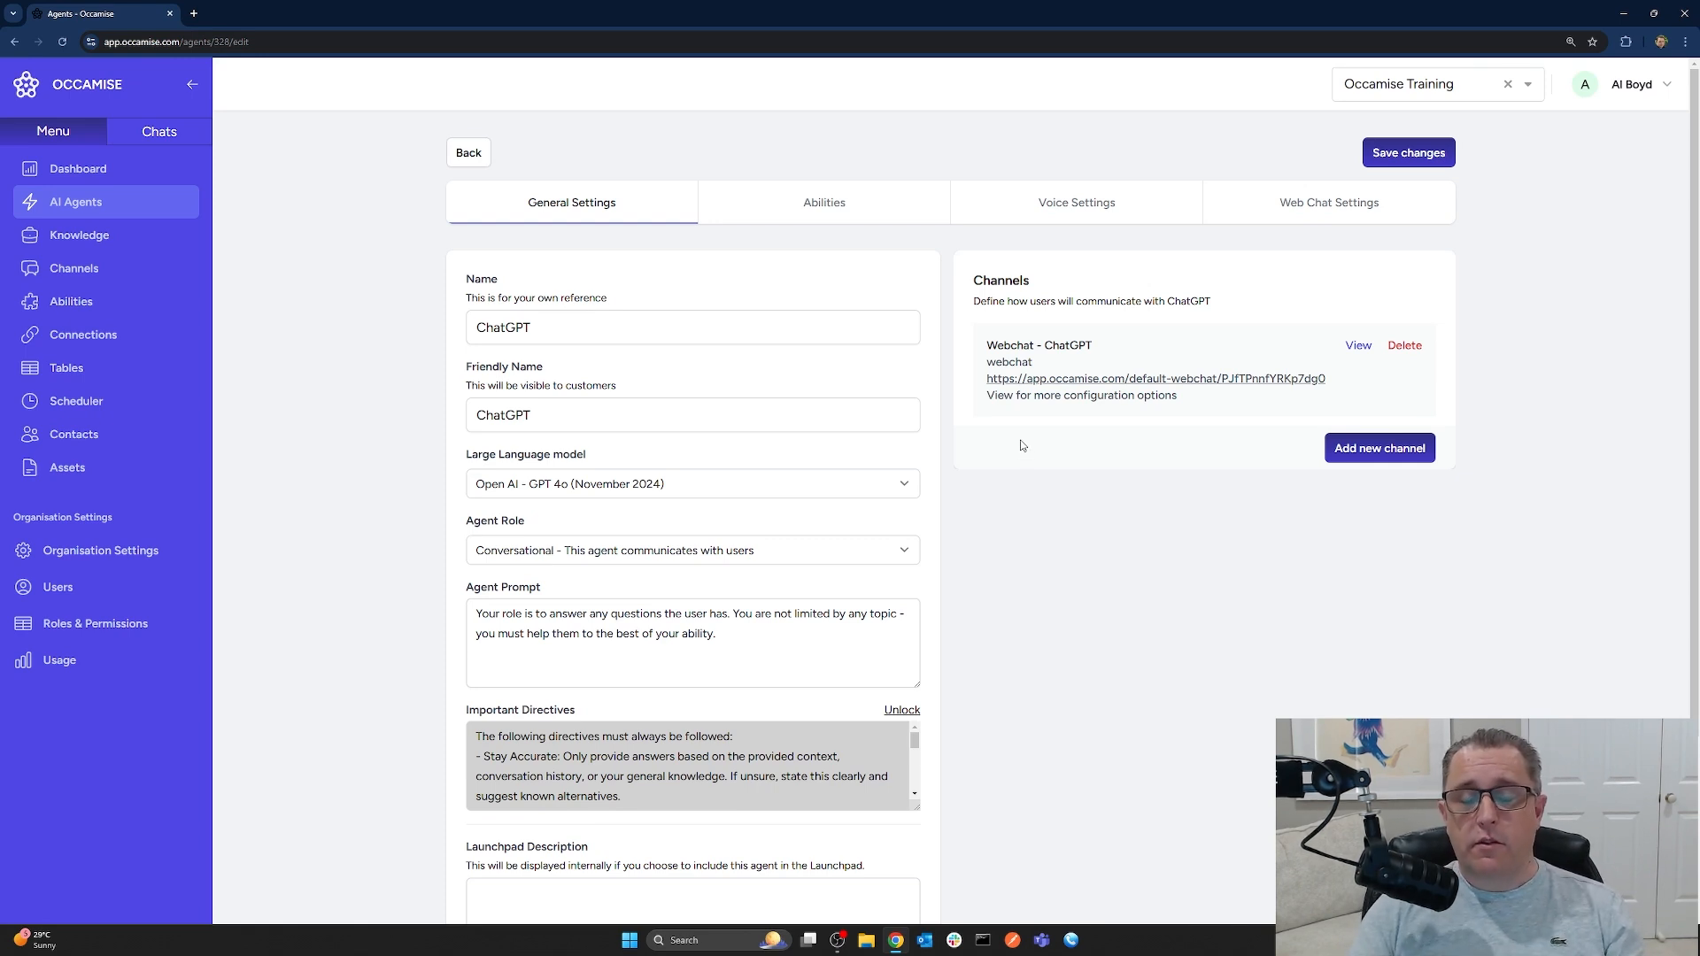
pyautogui.click(1091, 379)
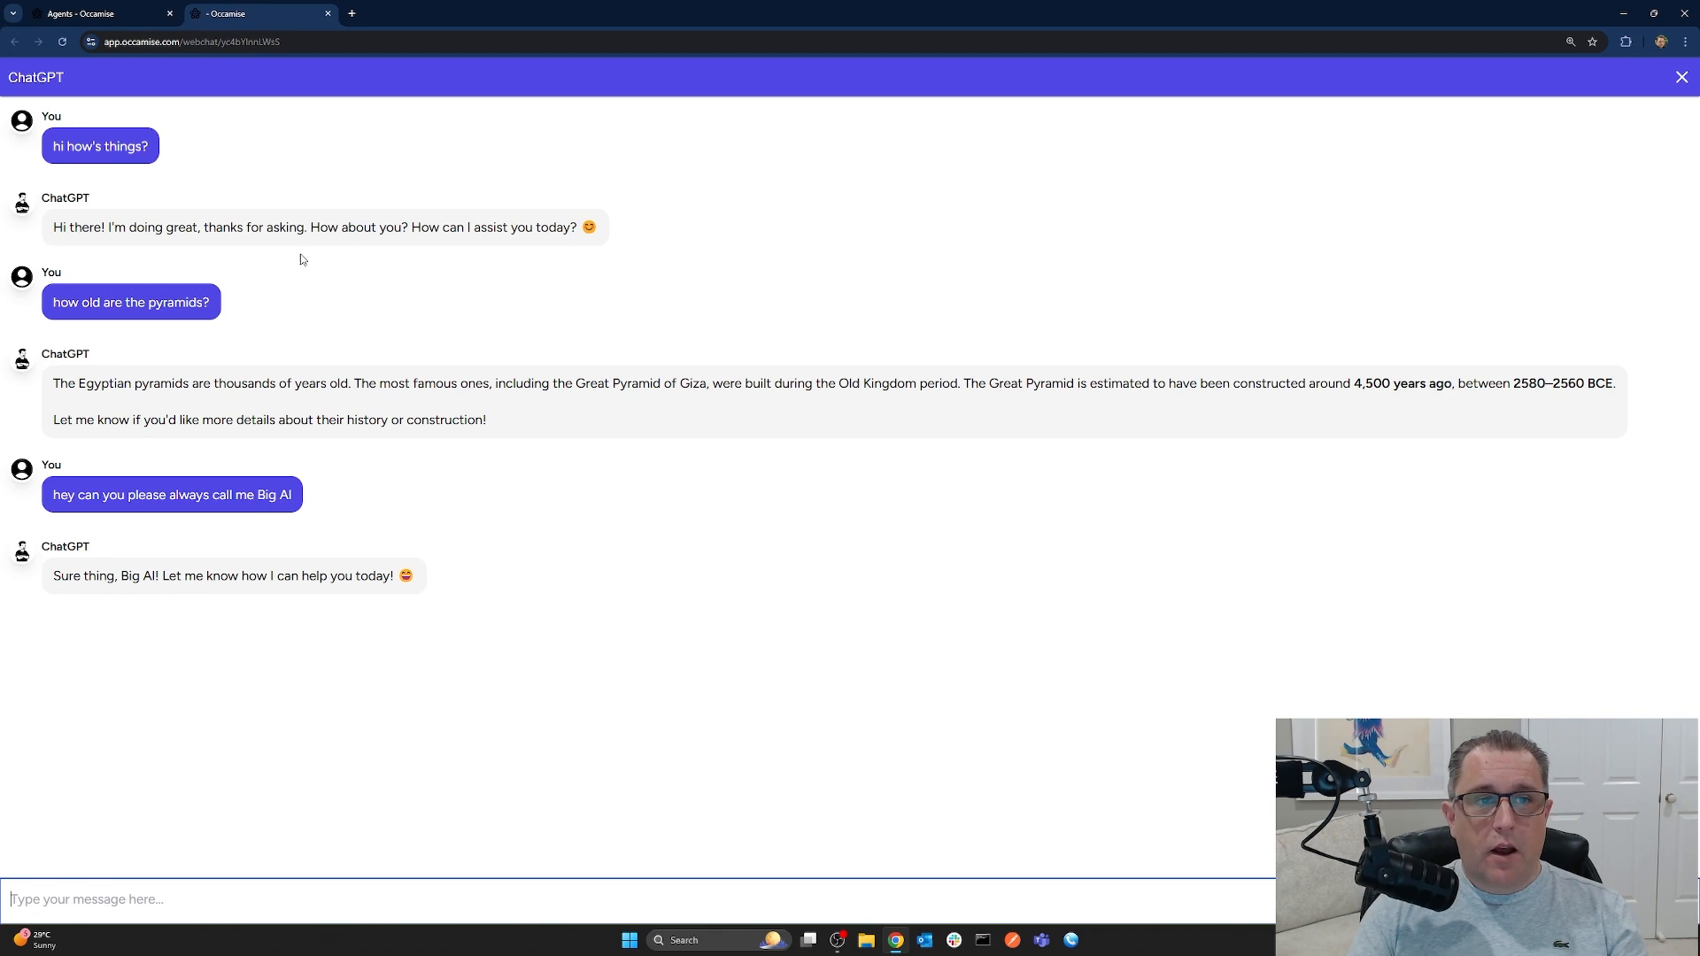
pyautogui.click(327, 14)
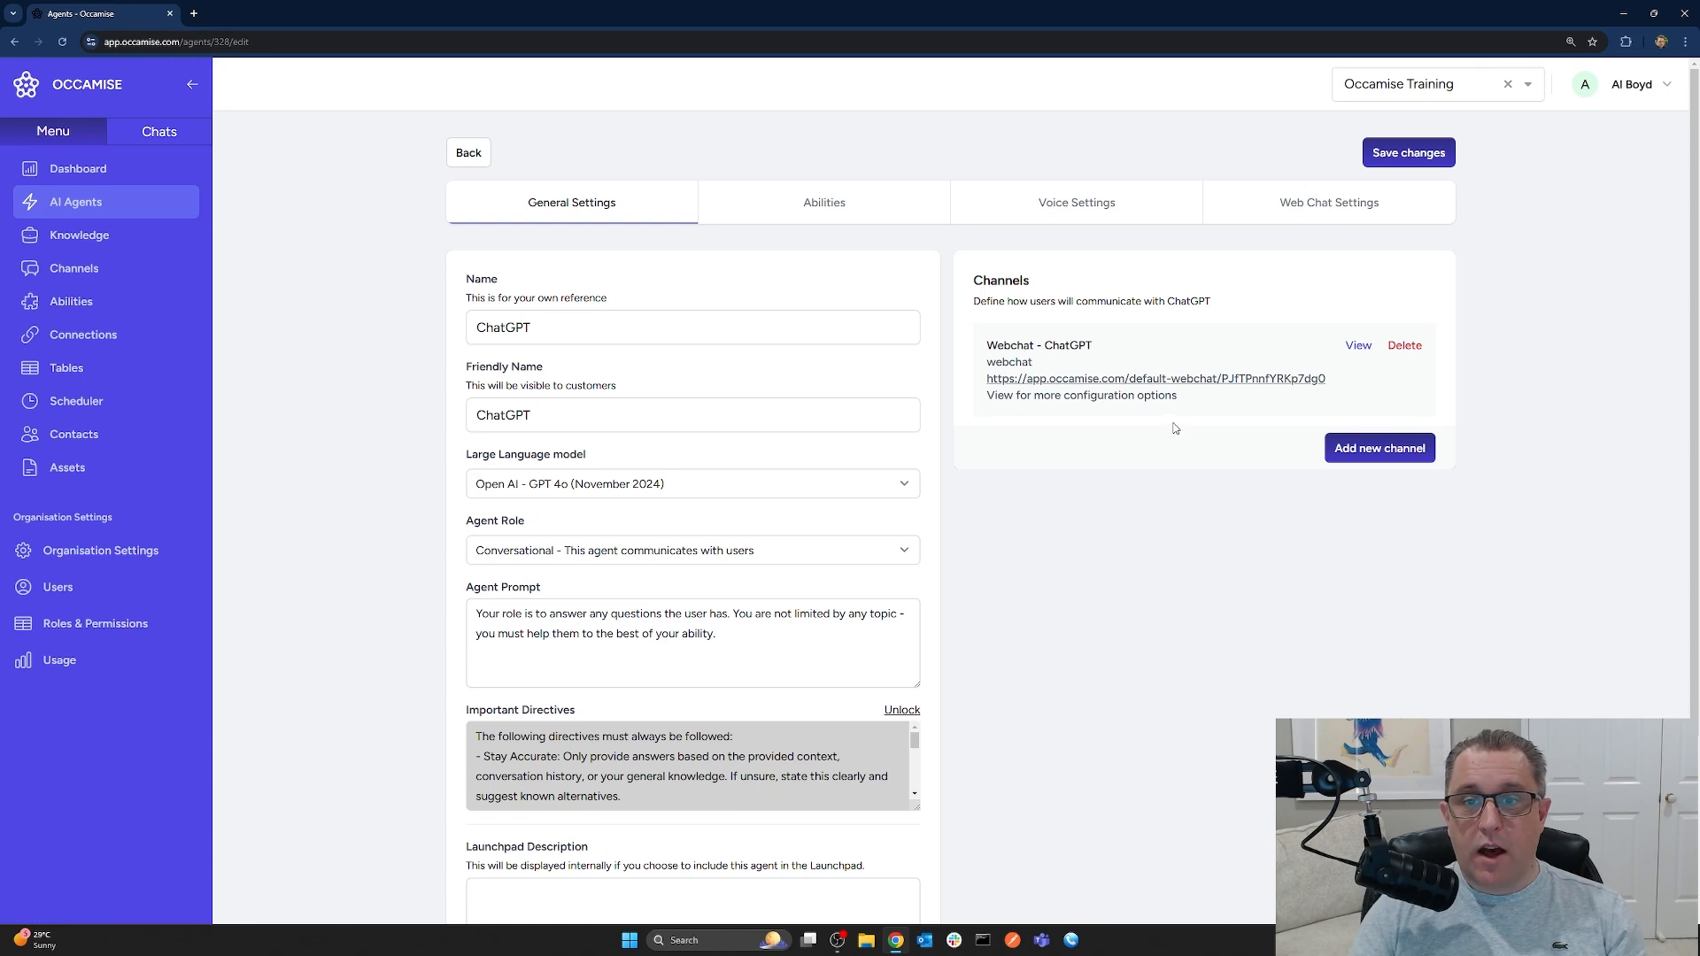
# Start a new chat on the Webchat - ChatGPT channel, send "hi how's things?" and "what is my name?", and close the chat
pyautogui.click(74, 268)
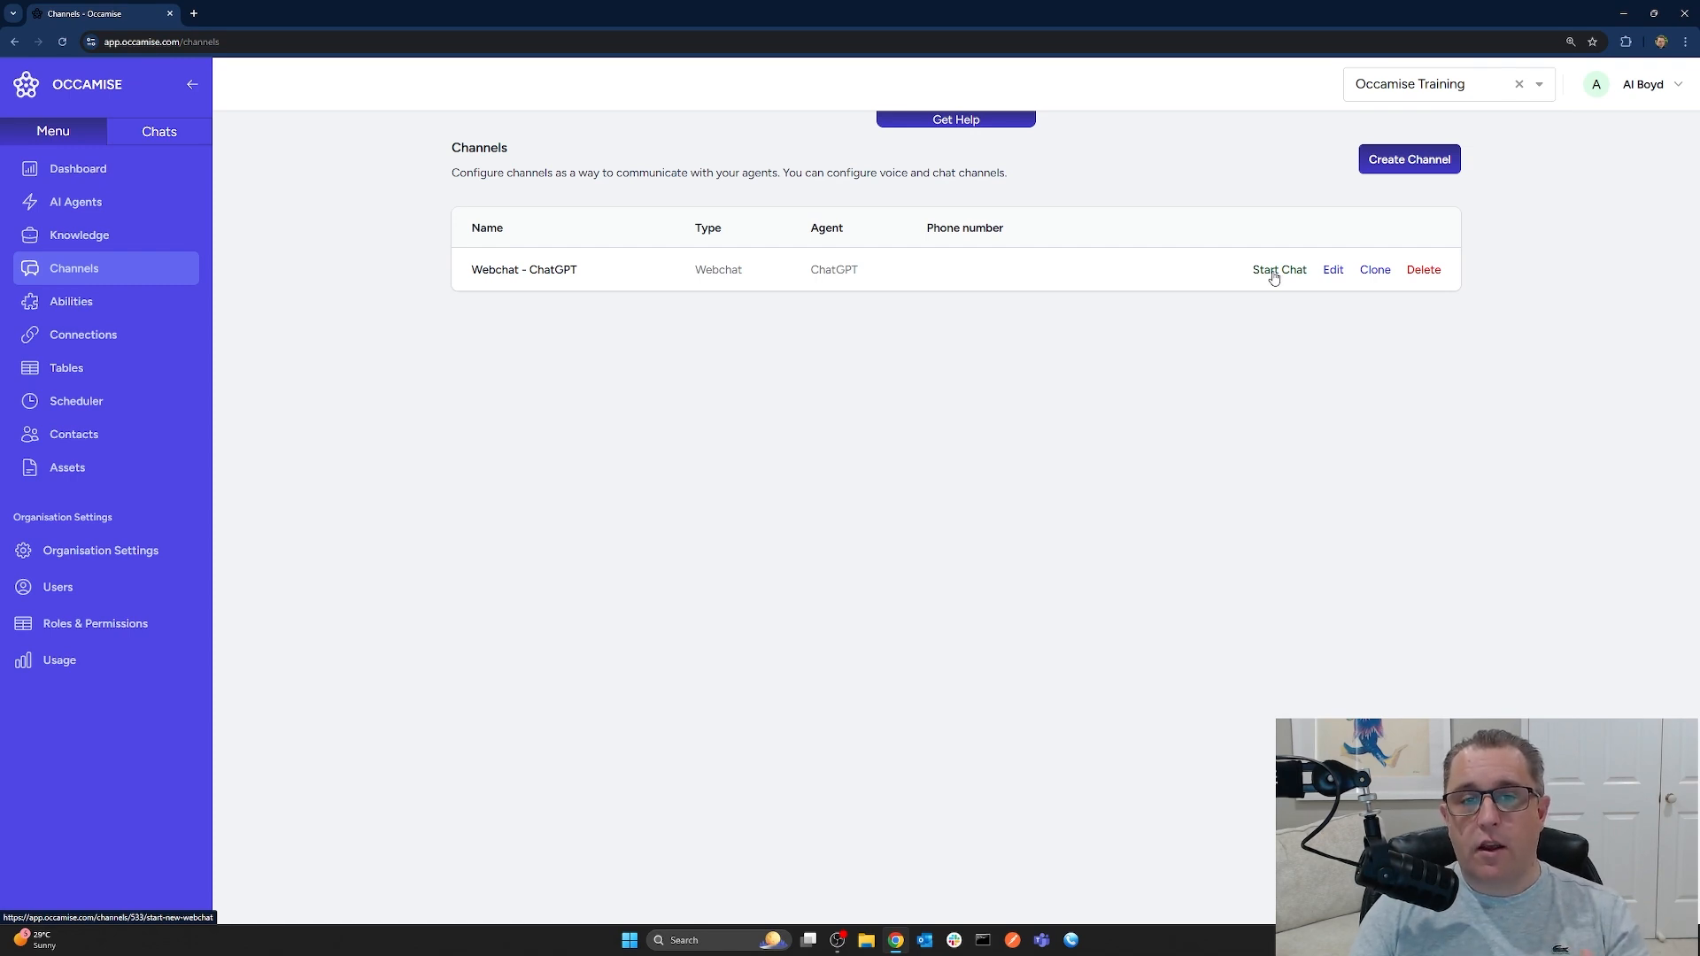
pyautogui.click(1273, 273)
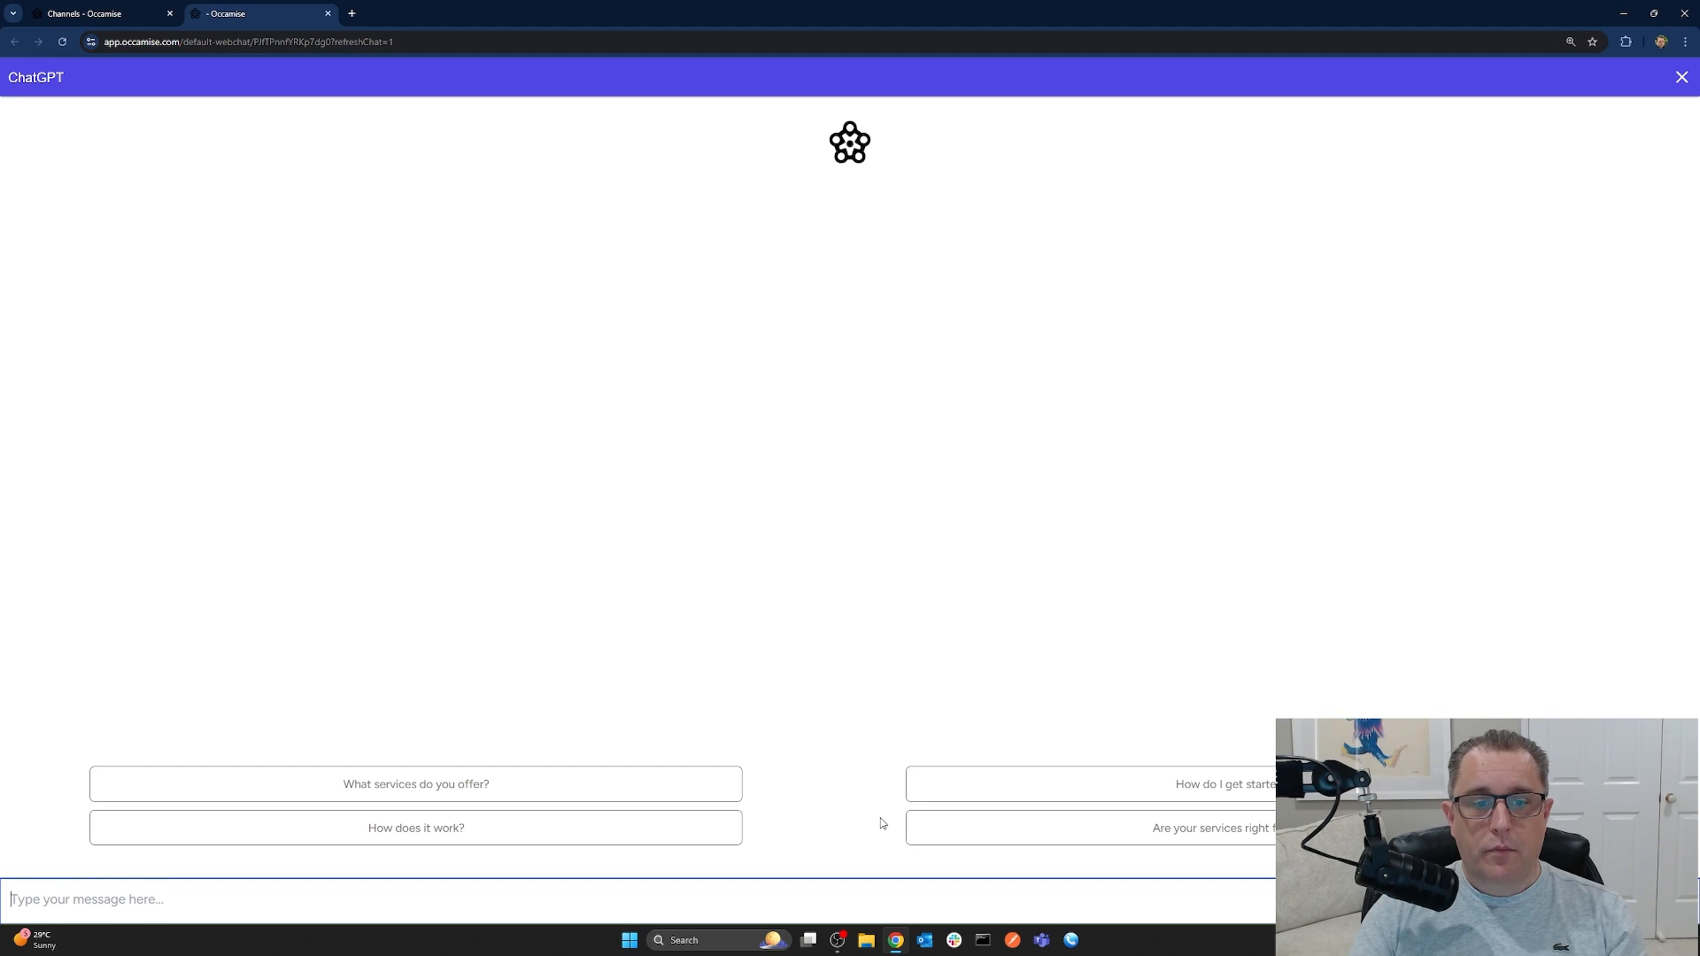
pyautogui.write("hi how's things?")
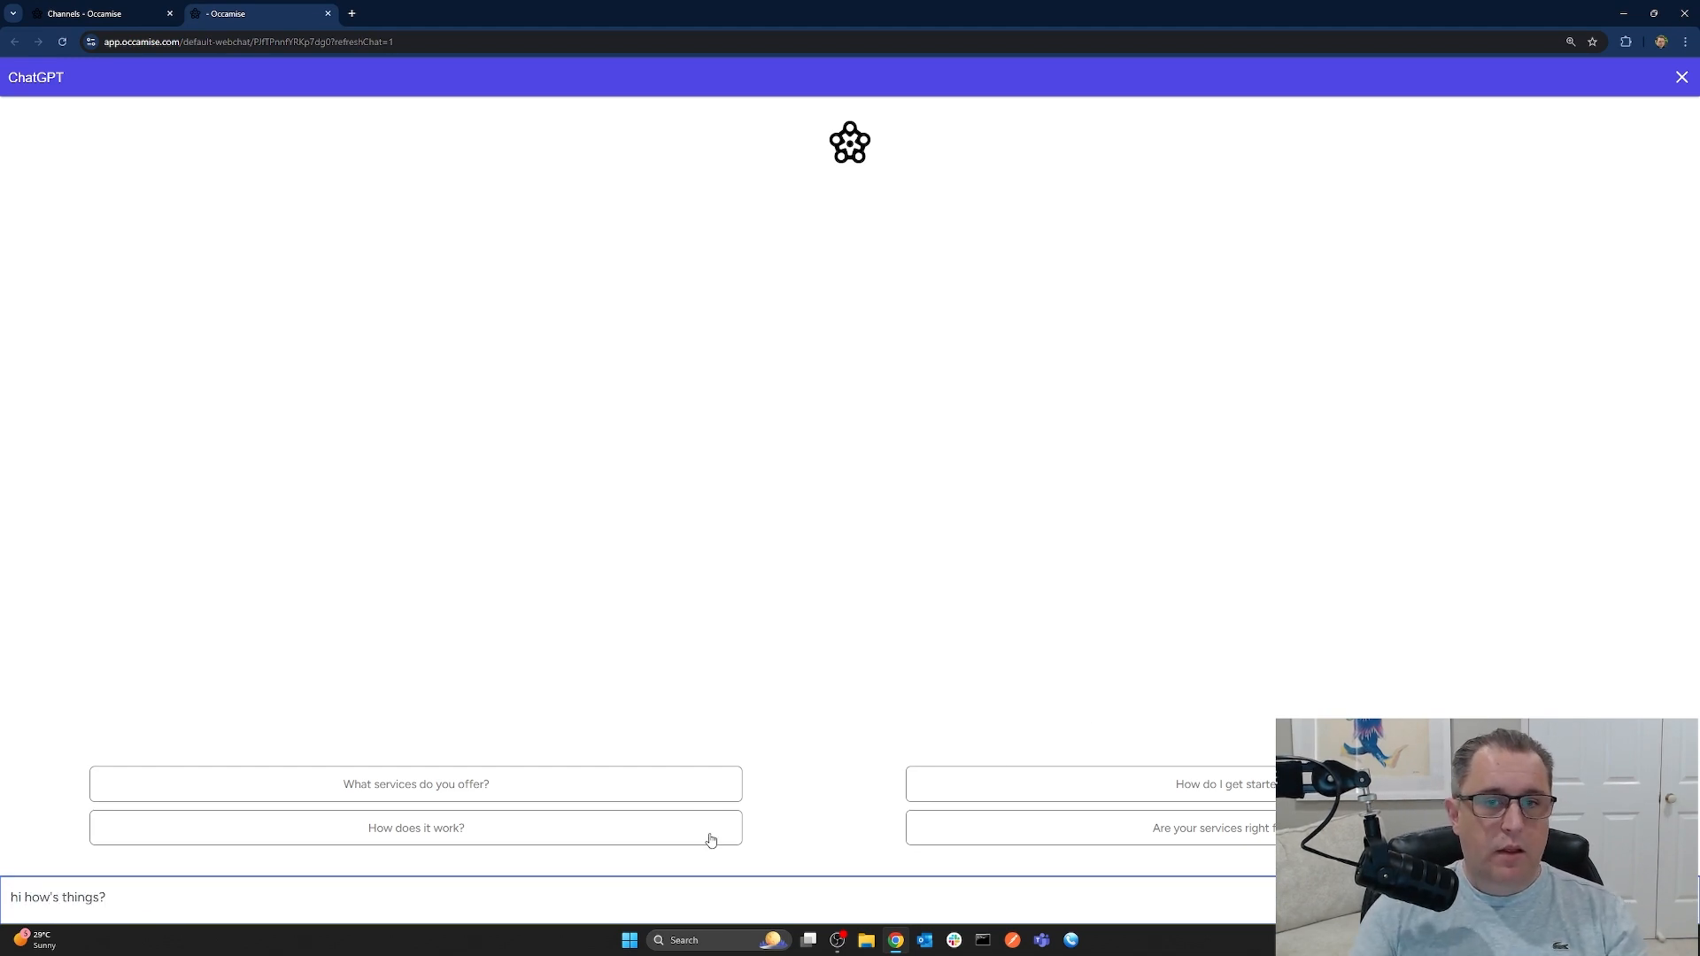
pyautogui.press('Return')
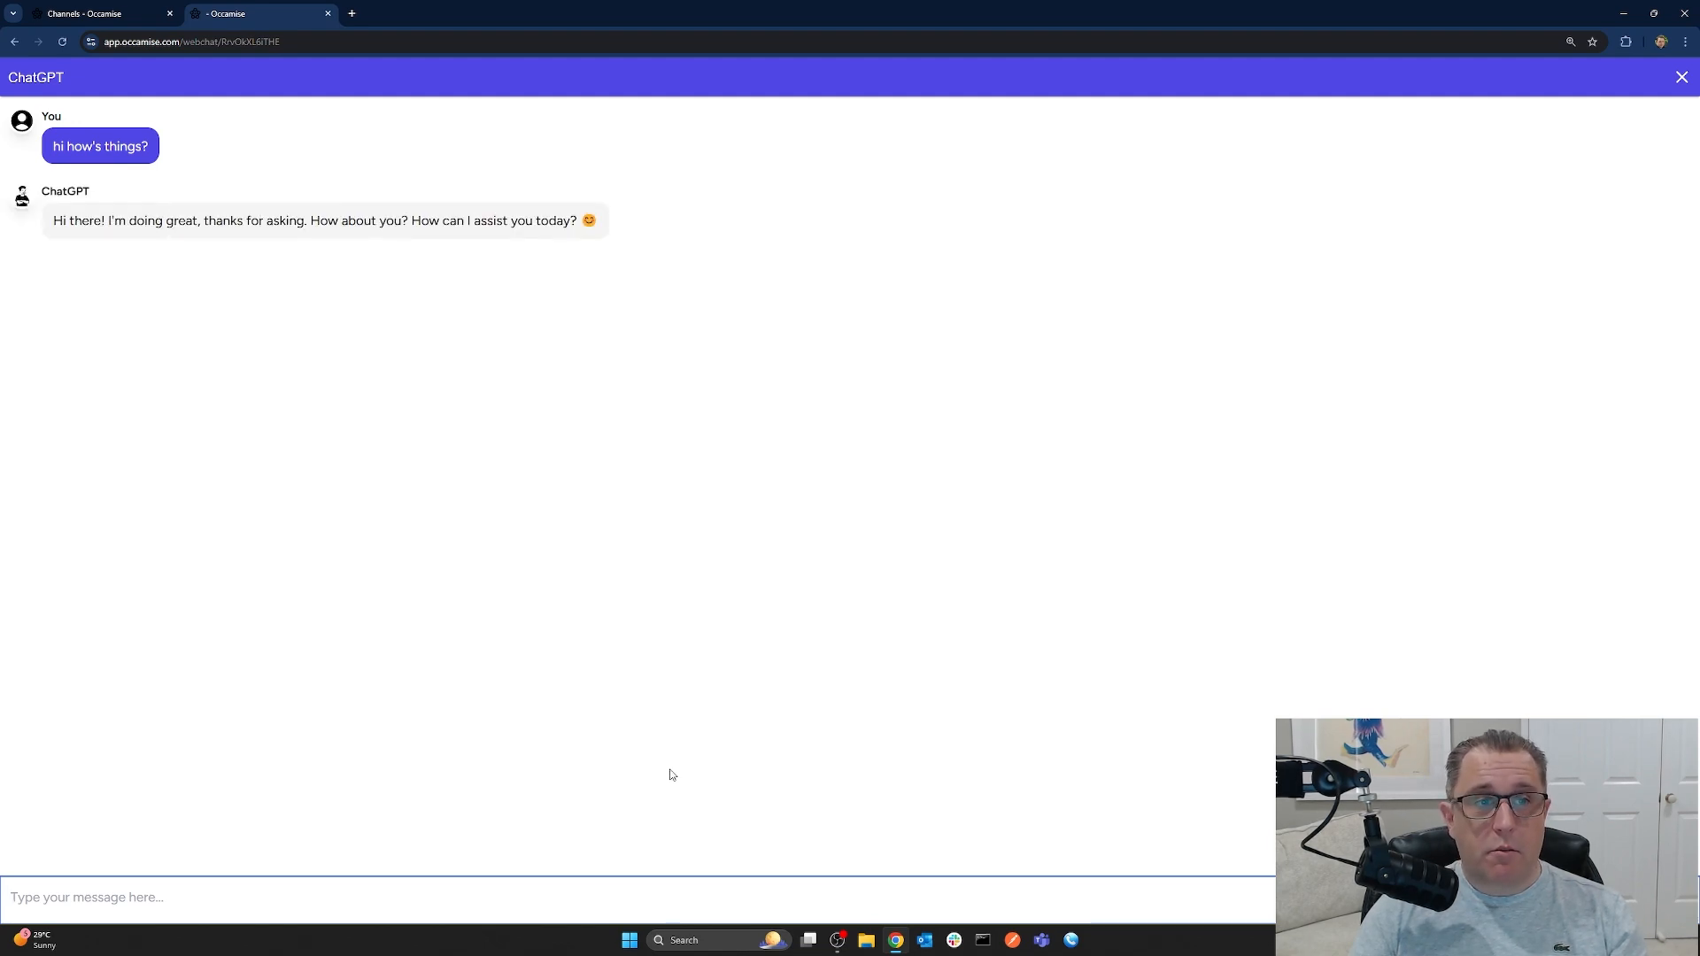
pyautogui.write('what is my name?')
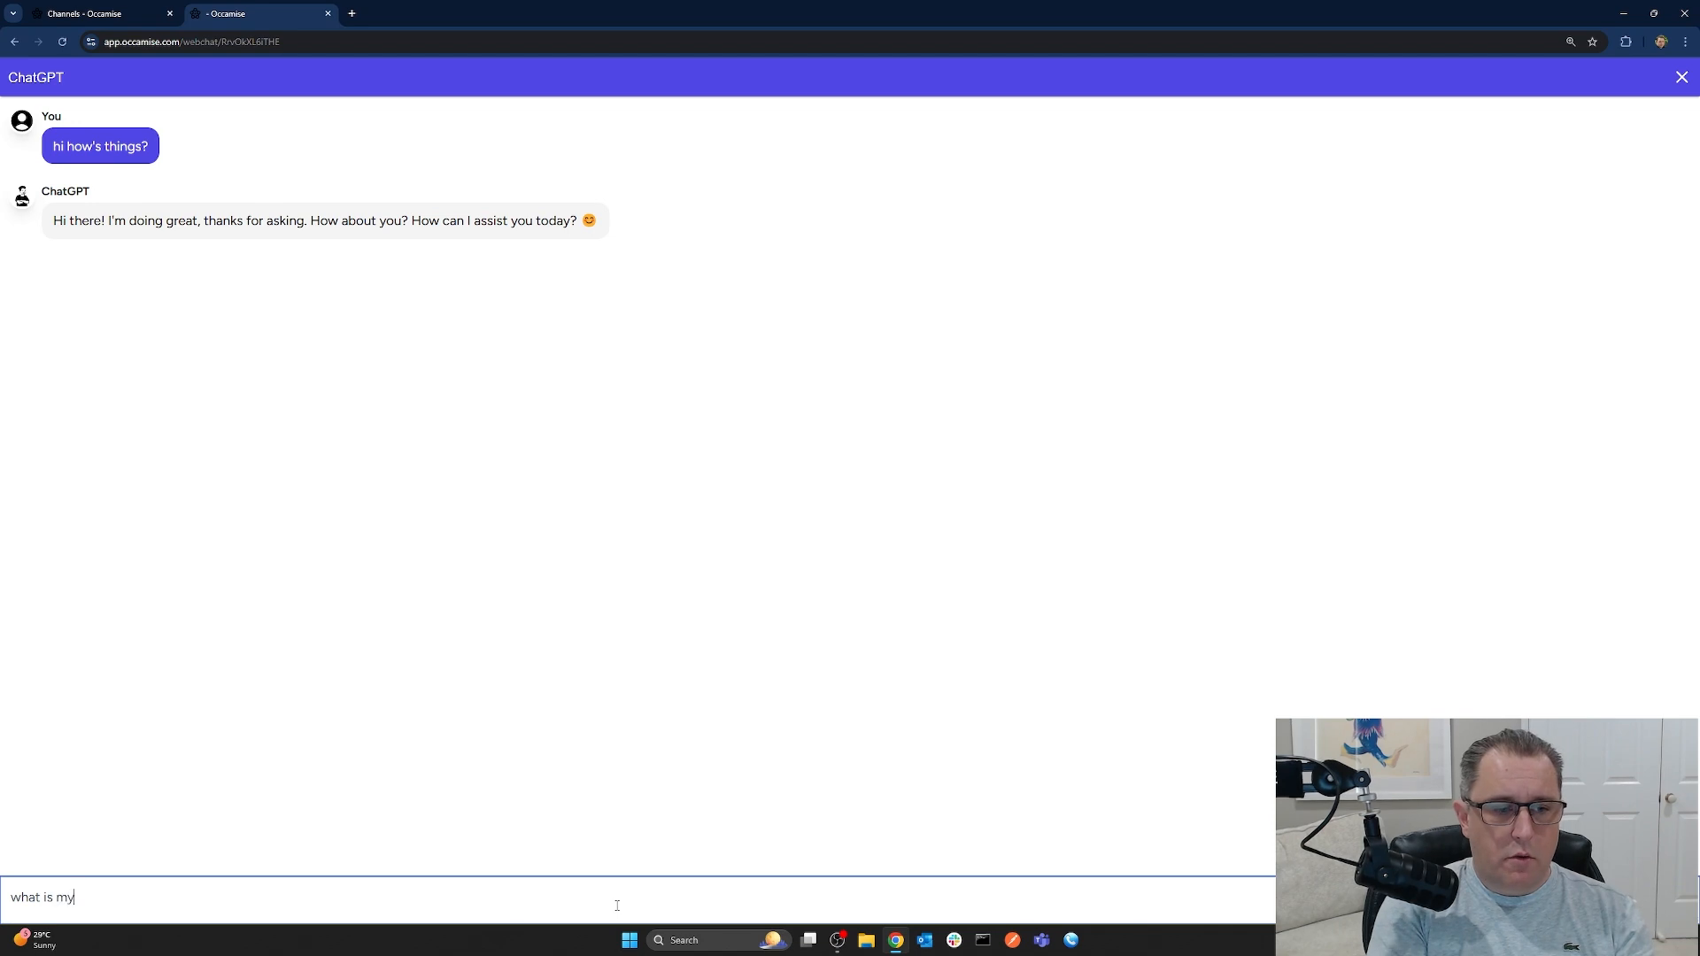
pyautogui.press('Return')
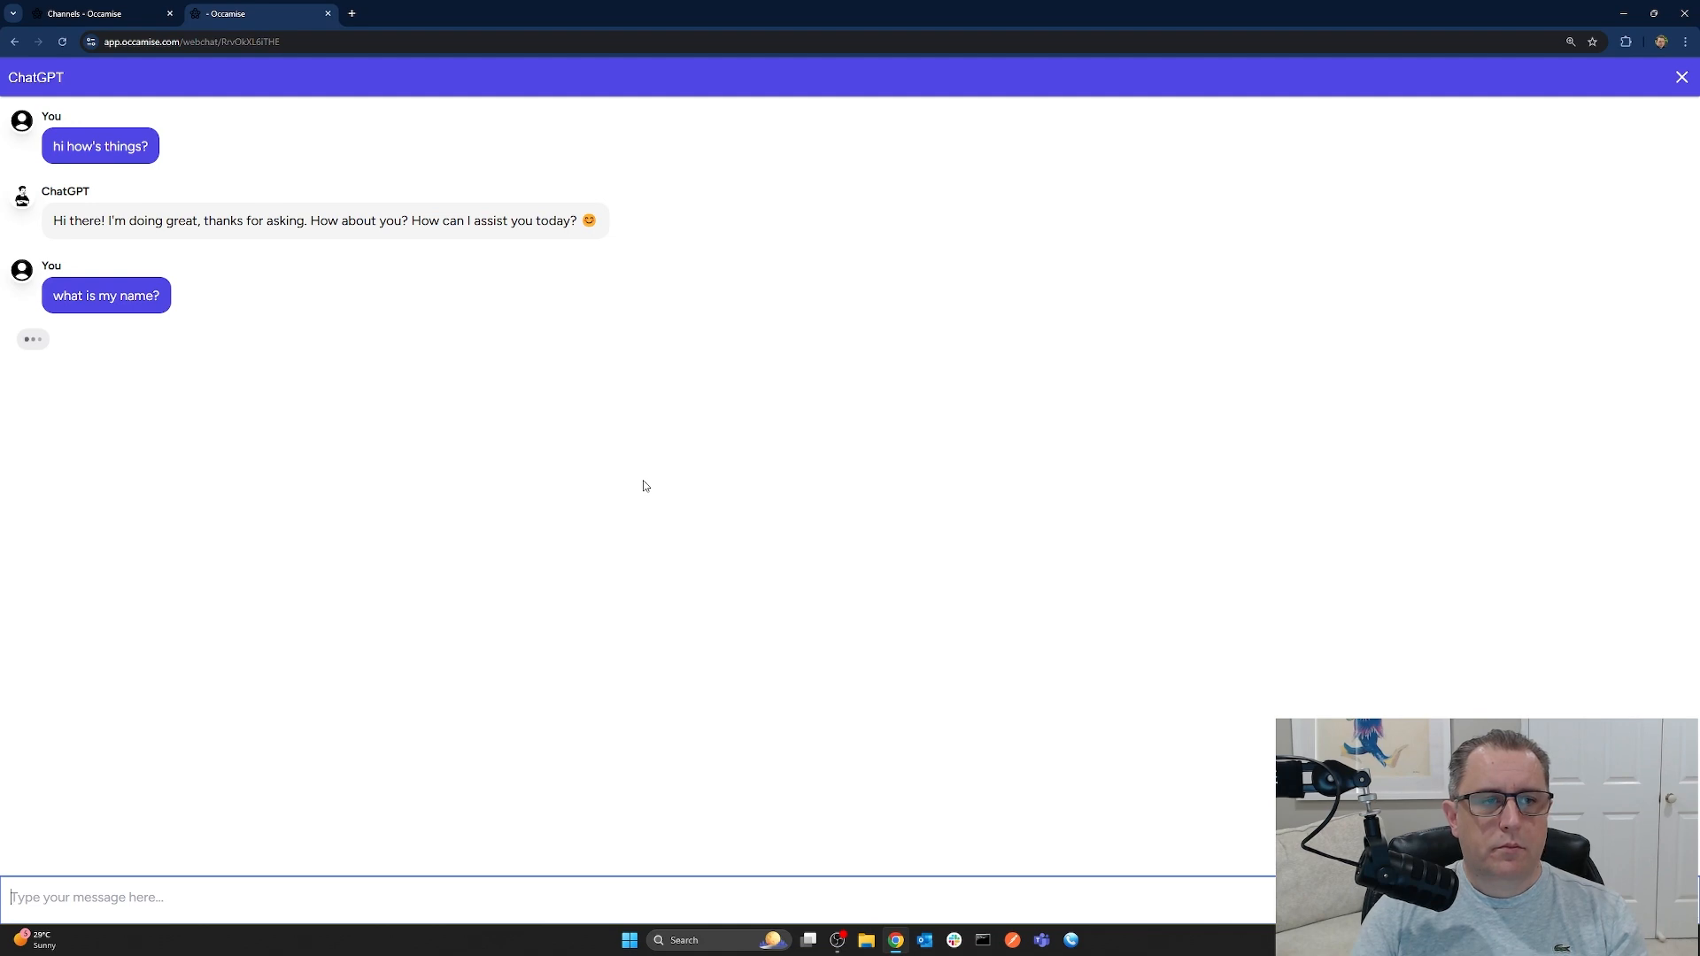
pyautogui.click(327, 13)
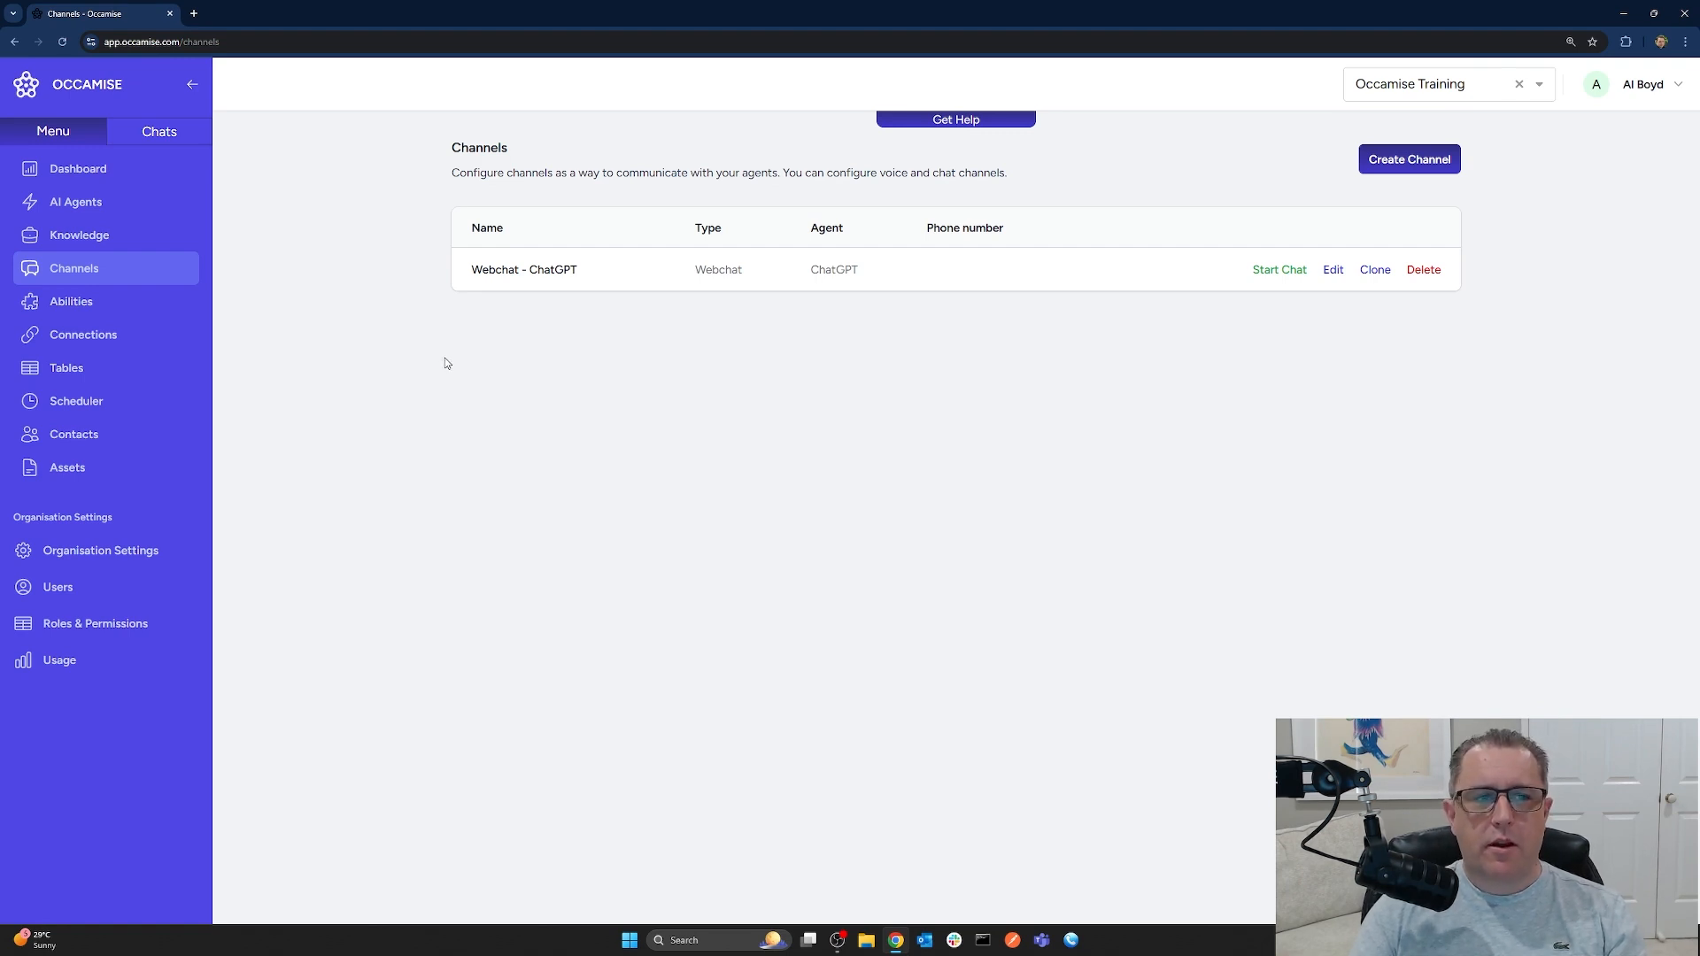
# Create a new table named User Preferences
pyautogui.click(106, 367)
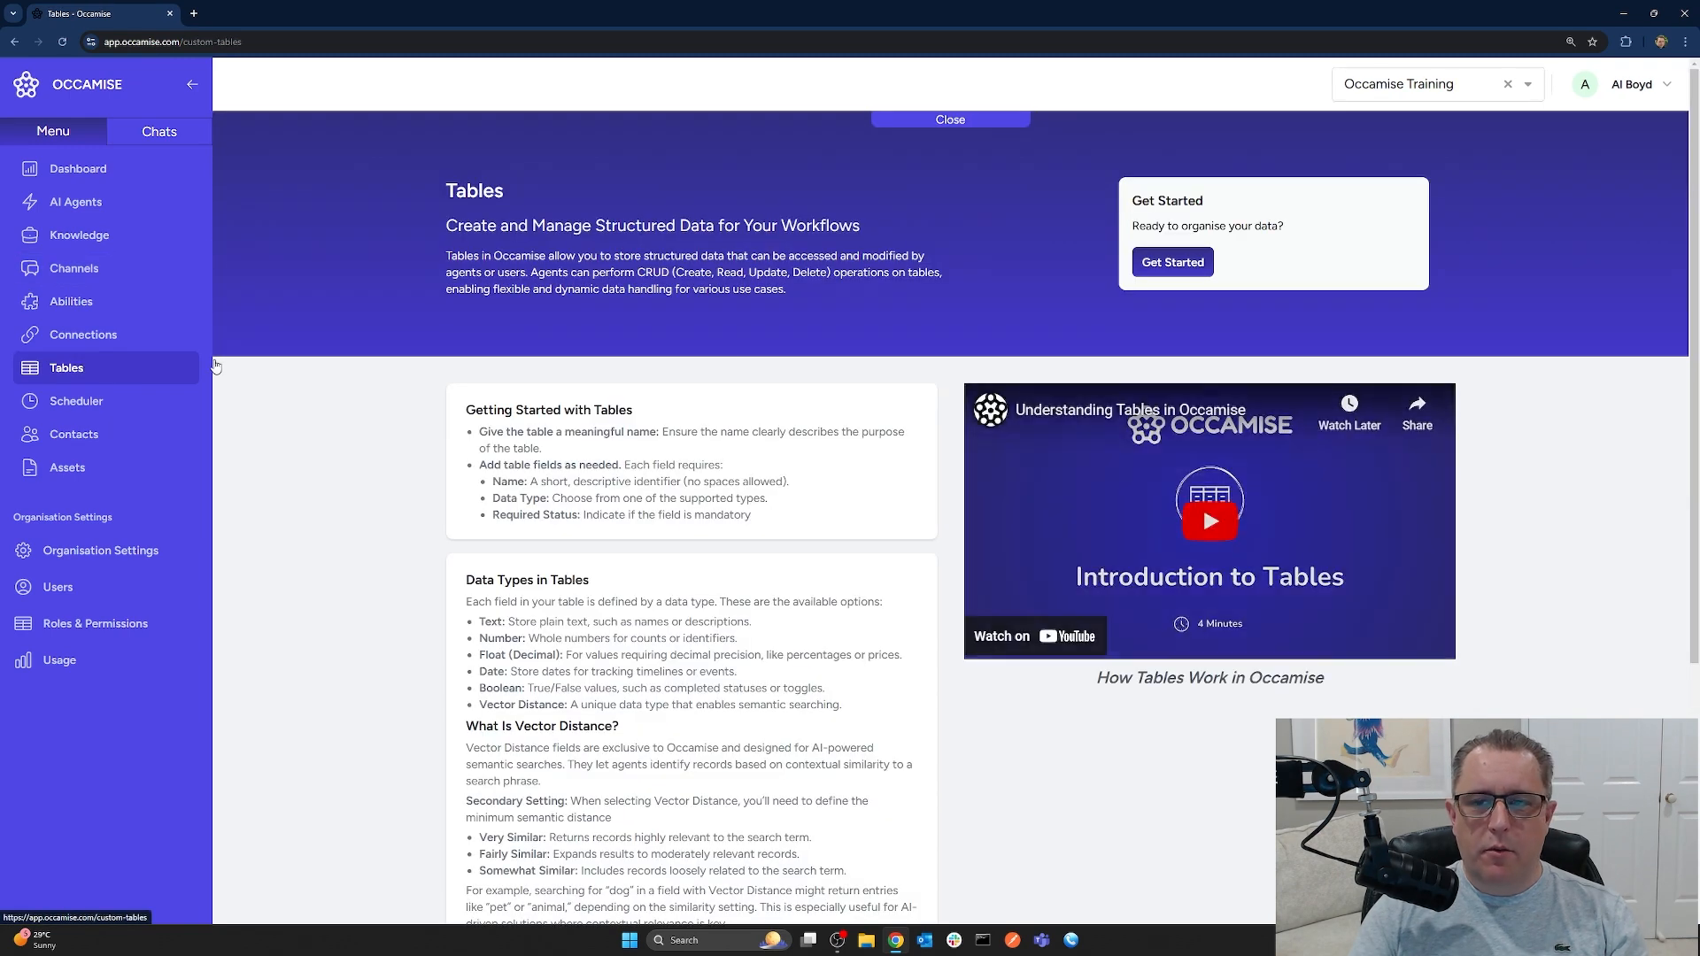
pyautogui.click(1172, 262)
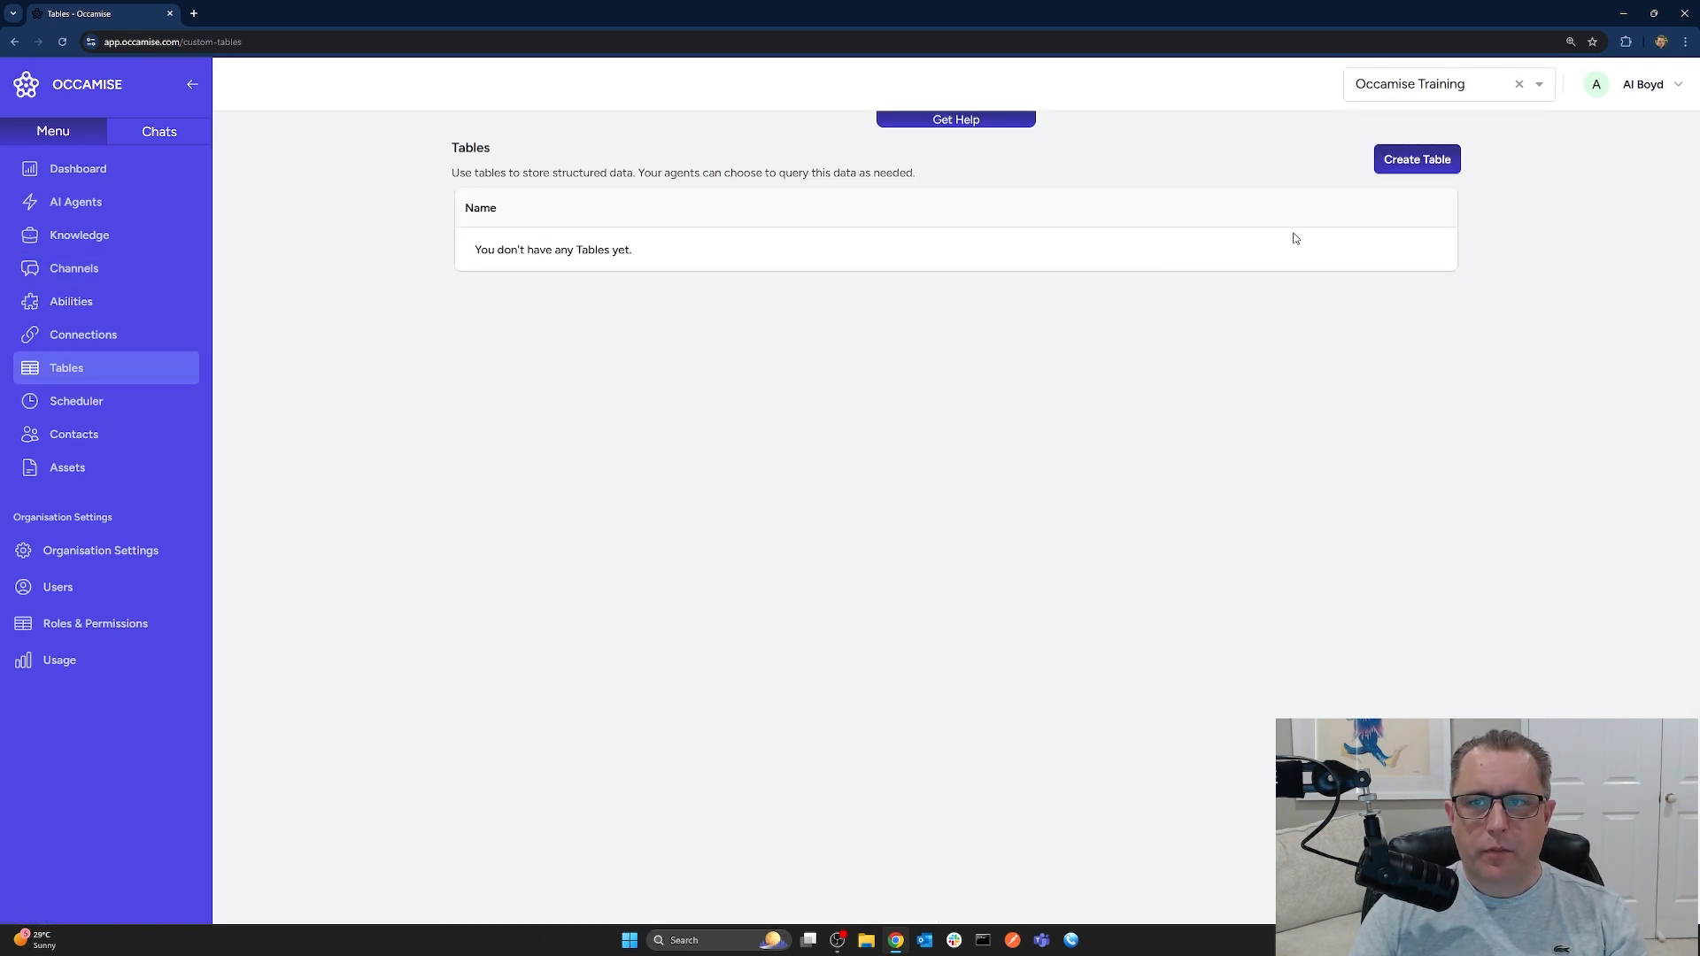
pyautogui.click(1400, 168)
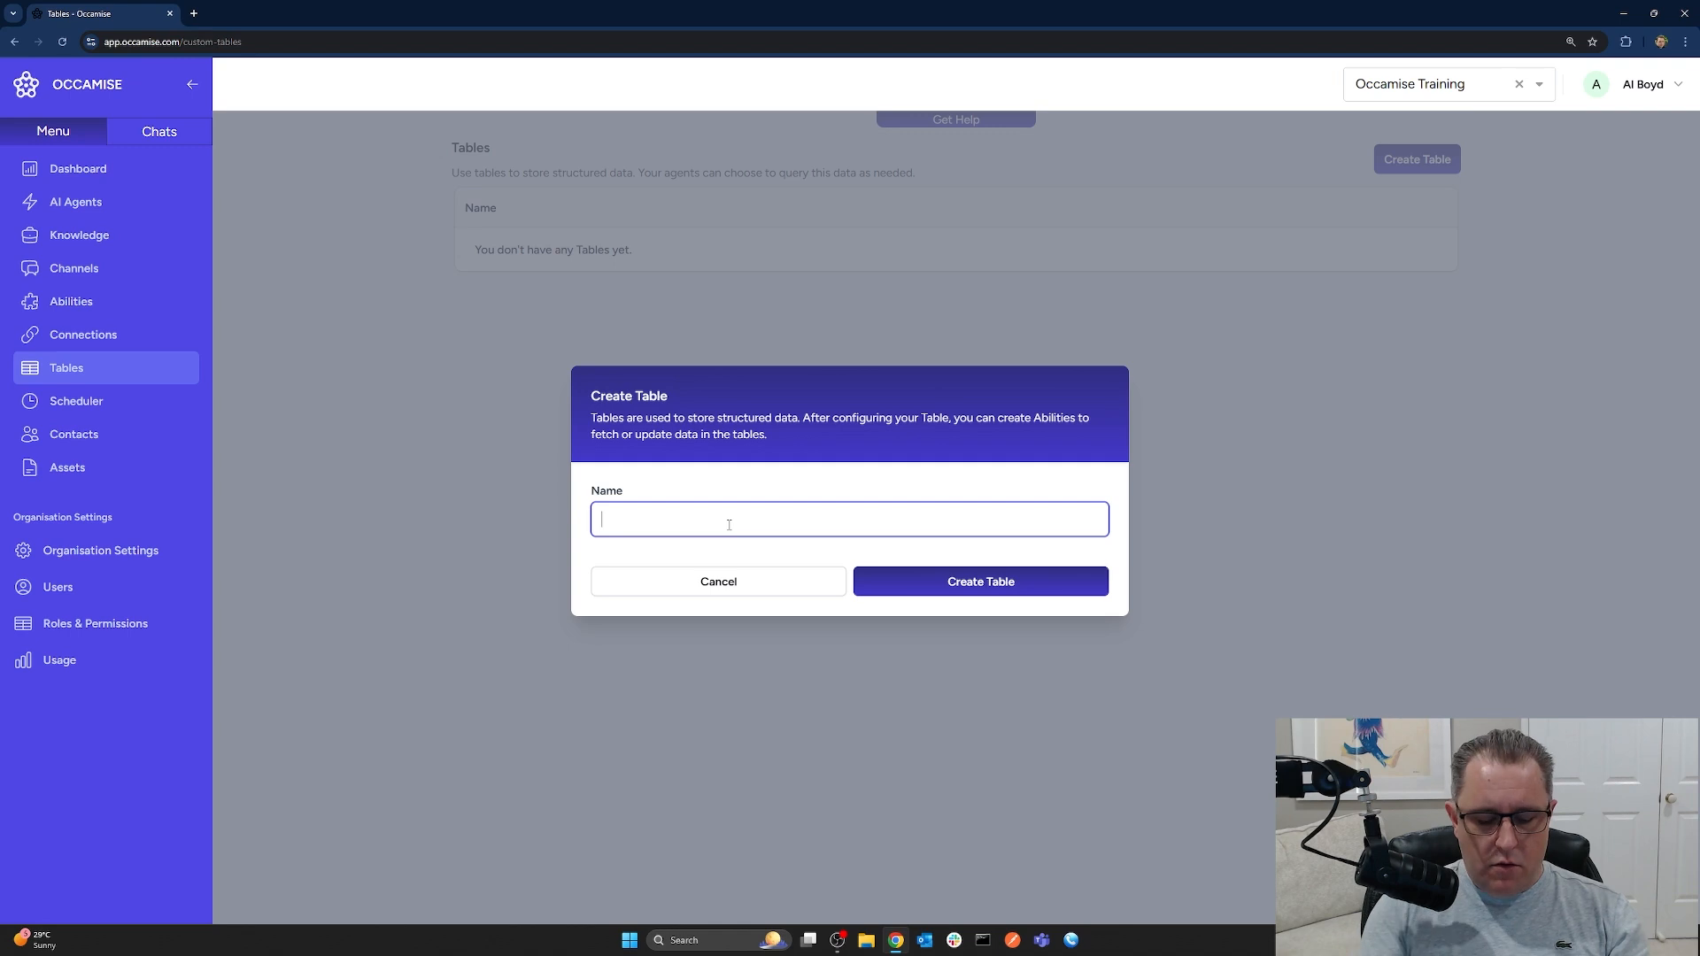
pyautogui.write('User Preferences')
pyautogui.click(965, 586)
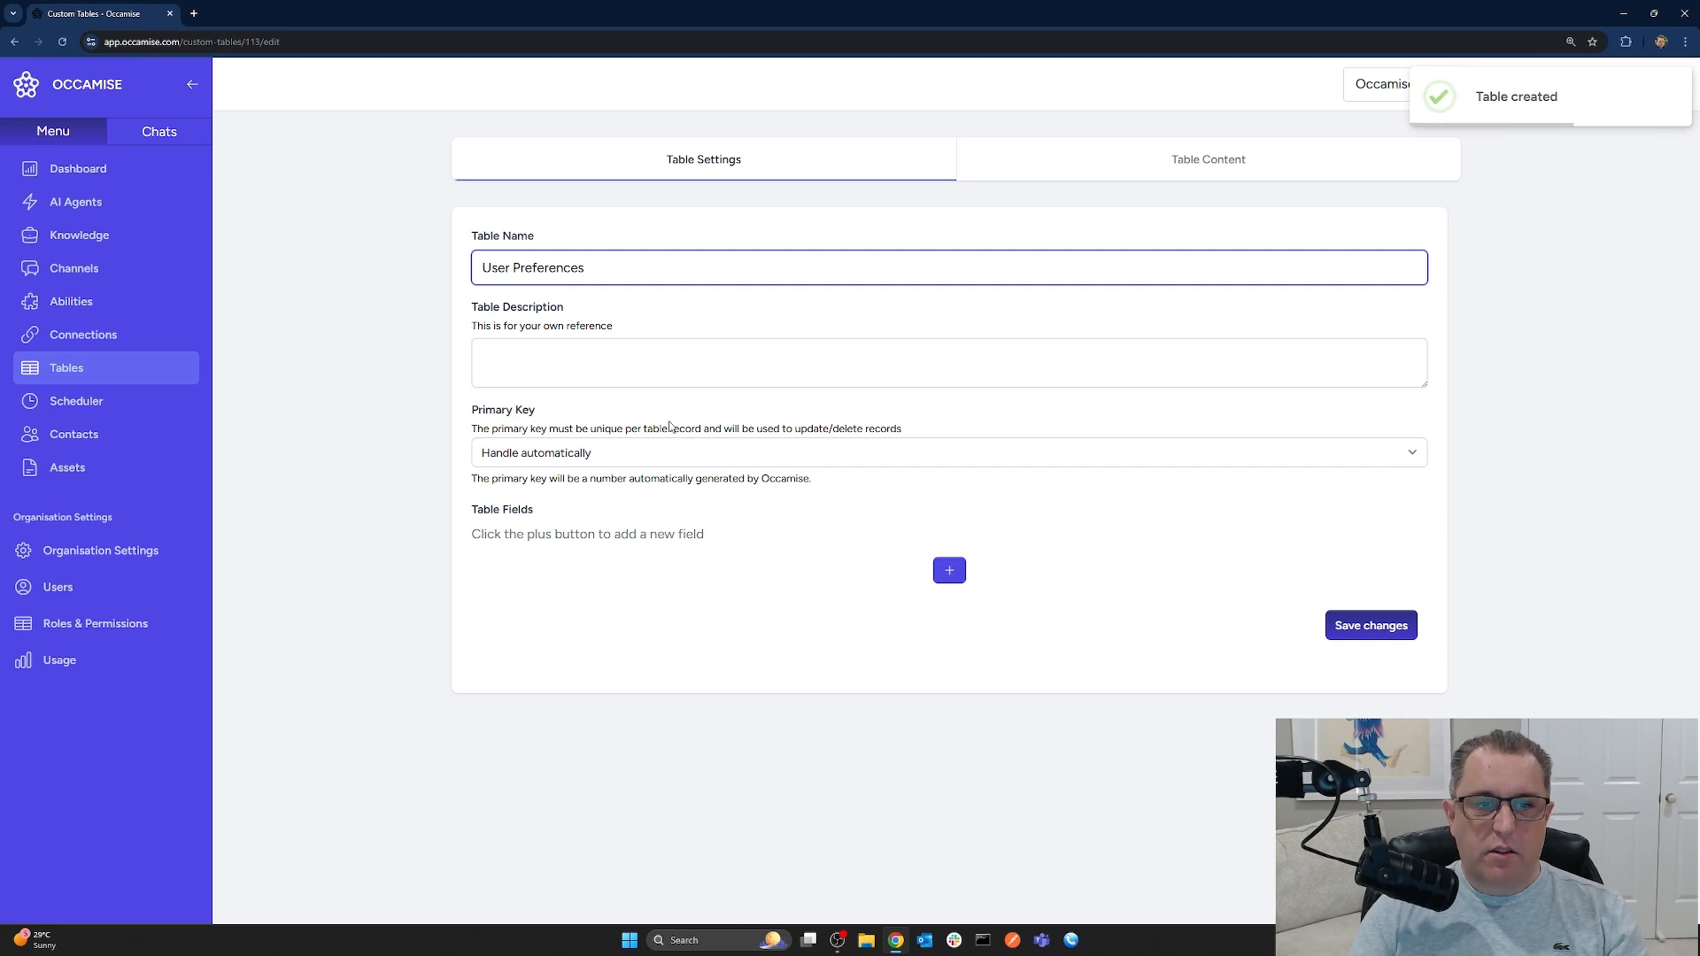
# Add two required text fields, Preference and PreferenceValue, to the User Preferences table and save the changes
pyautogui.click(950, 574)
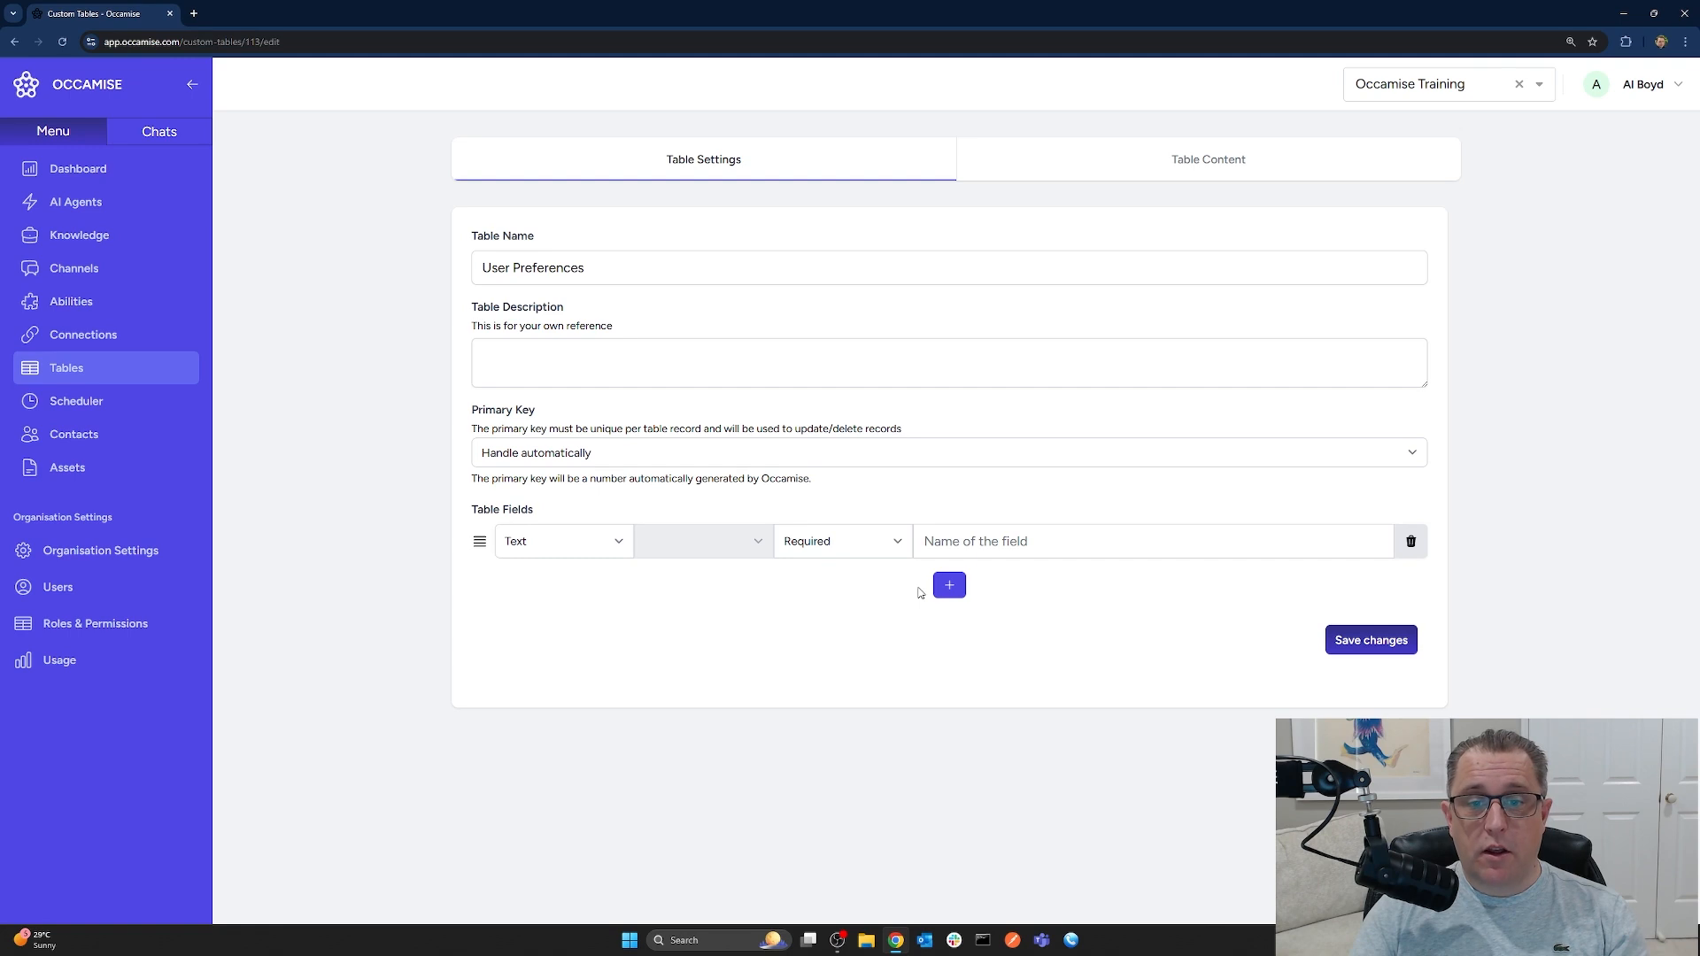
pyautogui.click(976, 545)
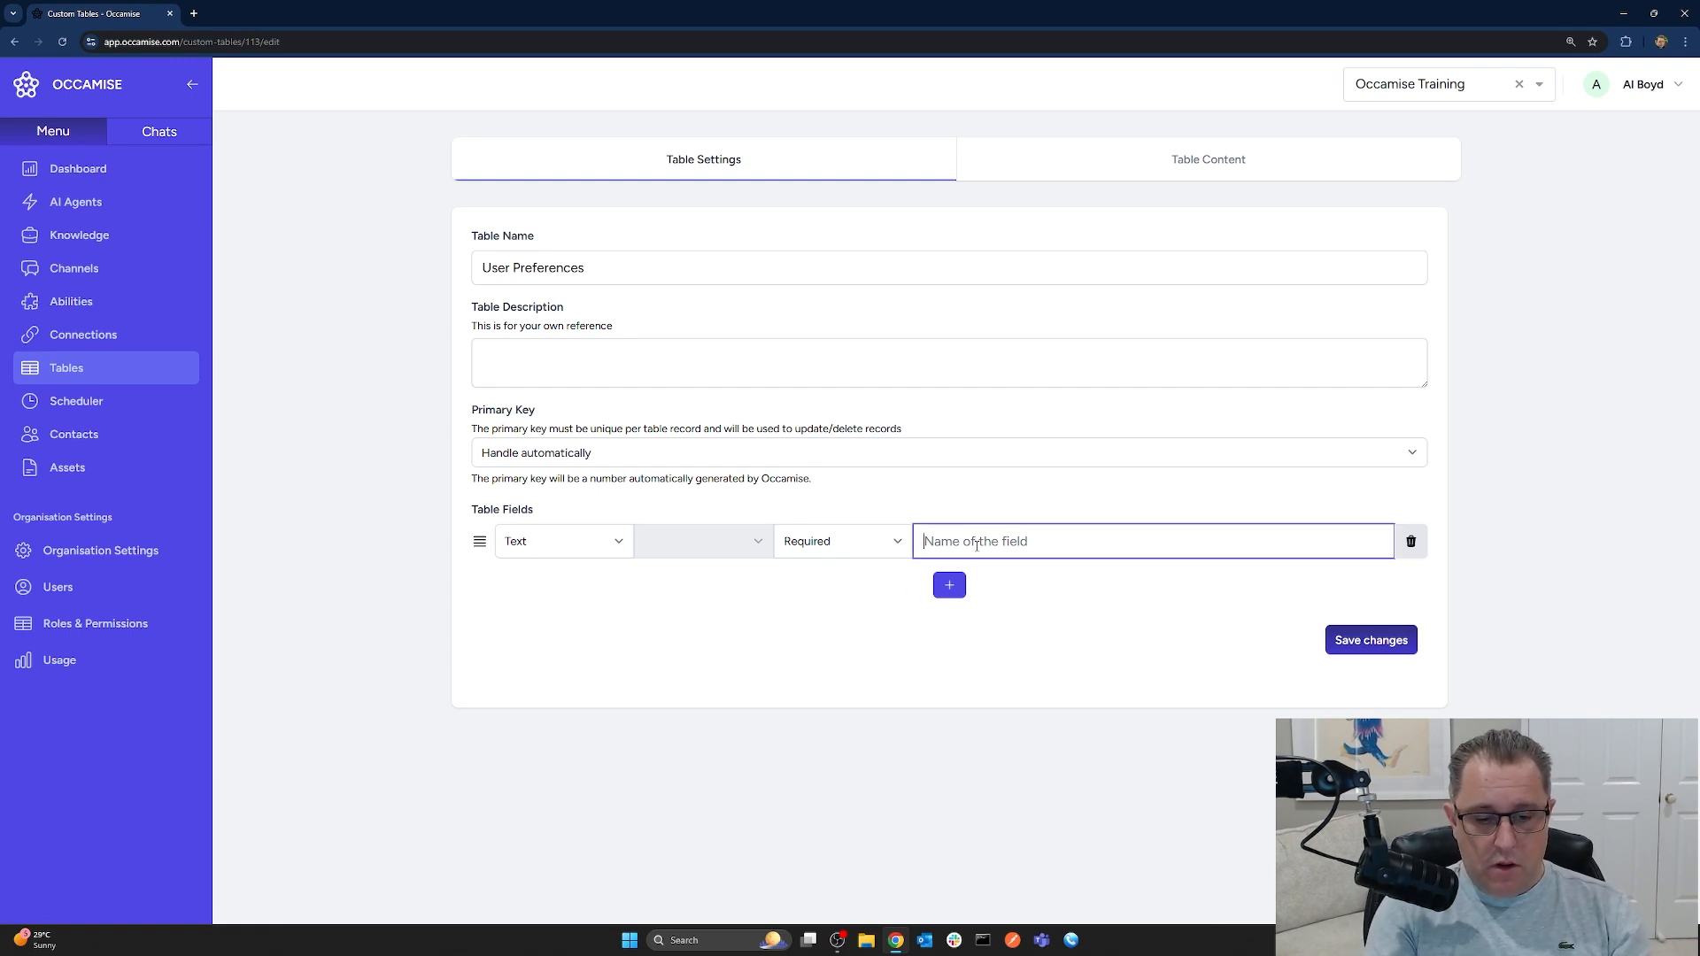
pyautogui.write('Preference')
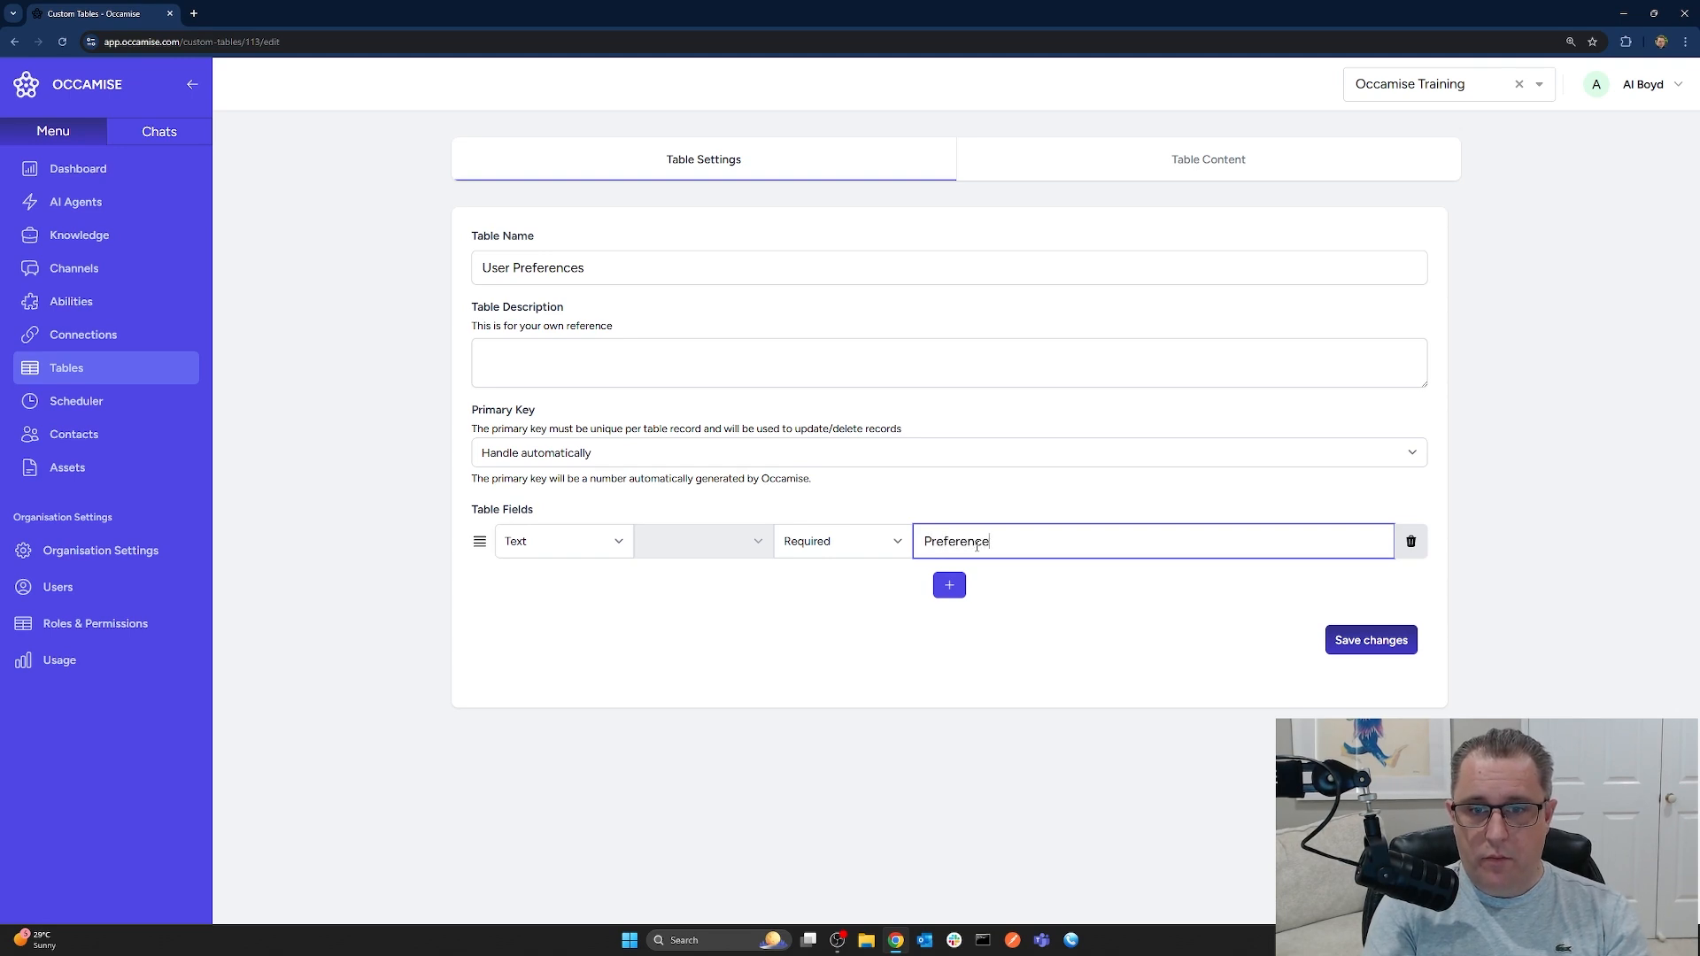
pyautogui.click(950, 586)
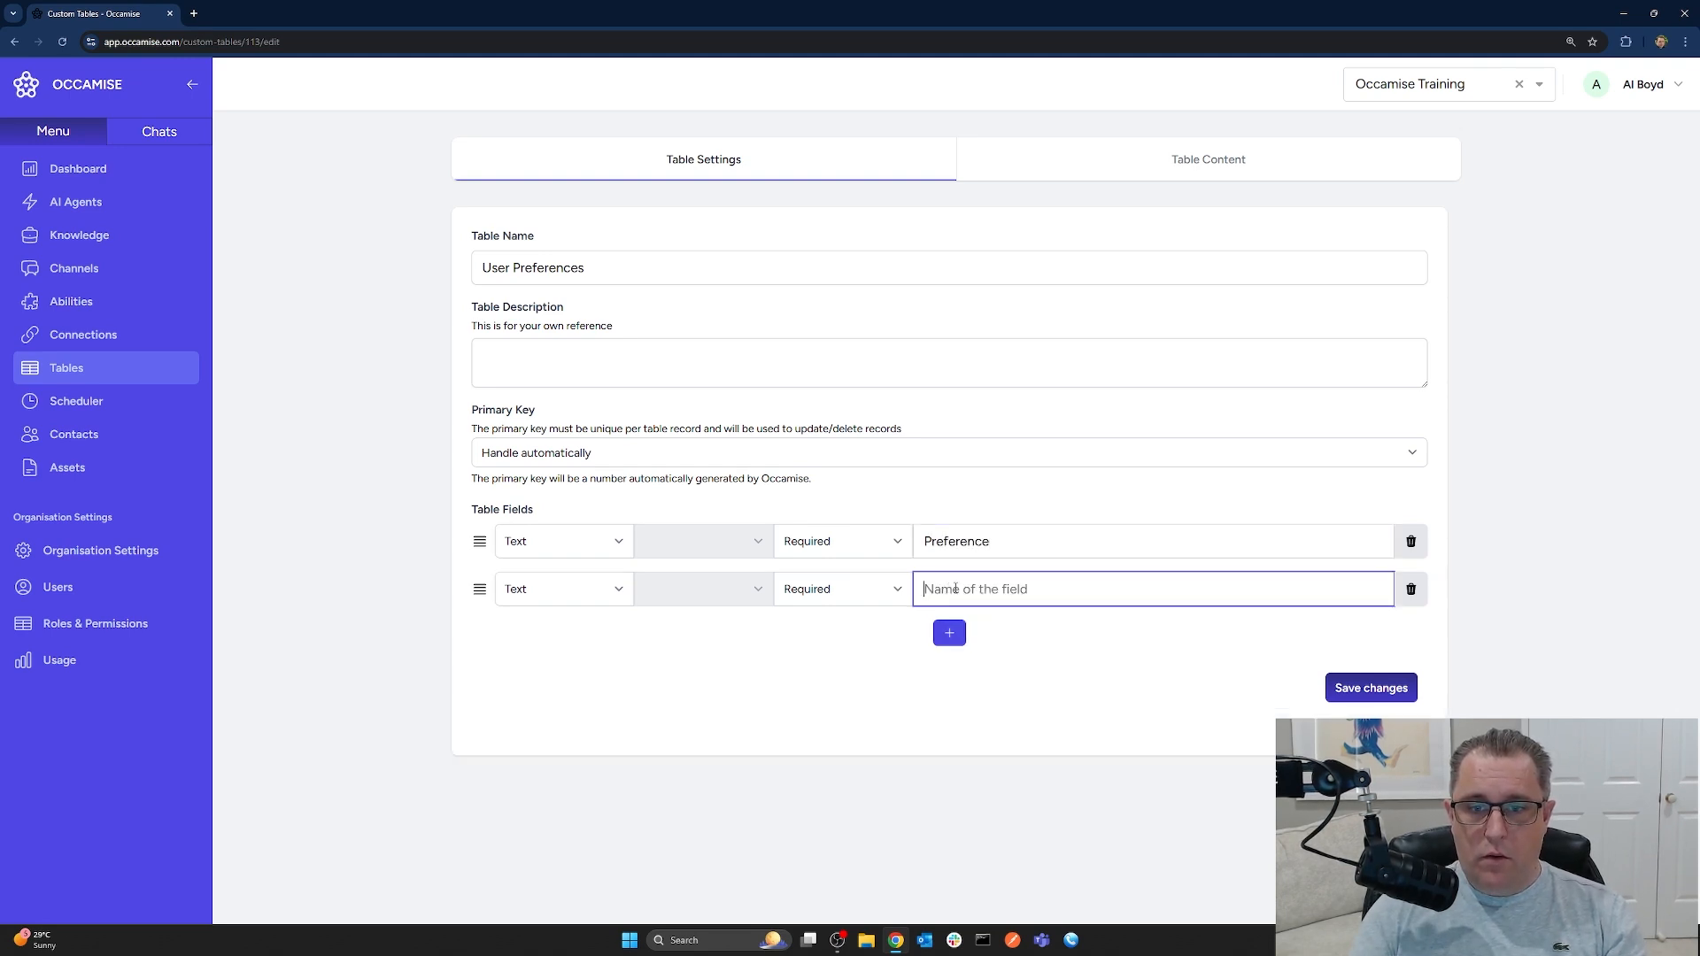
pyautogui.write('Preference')
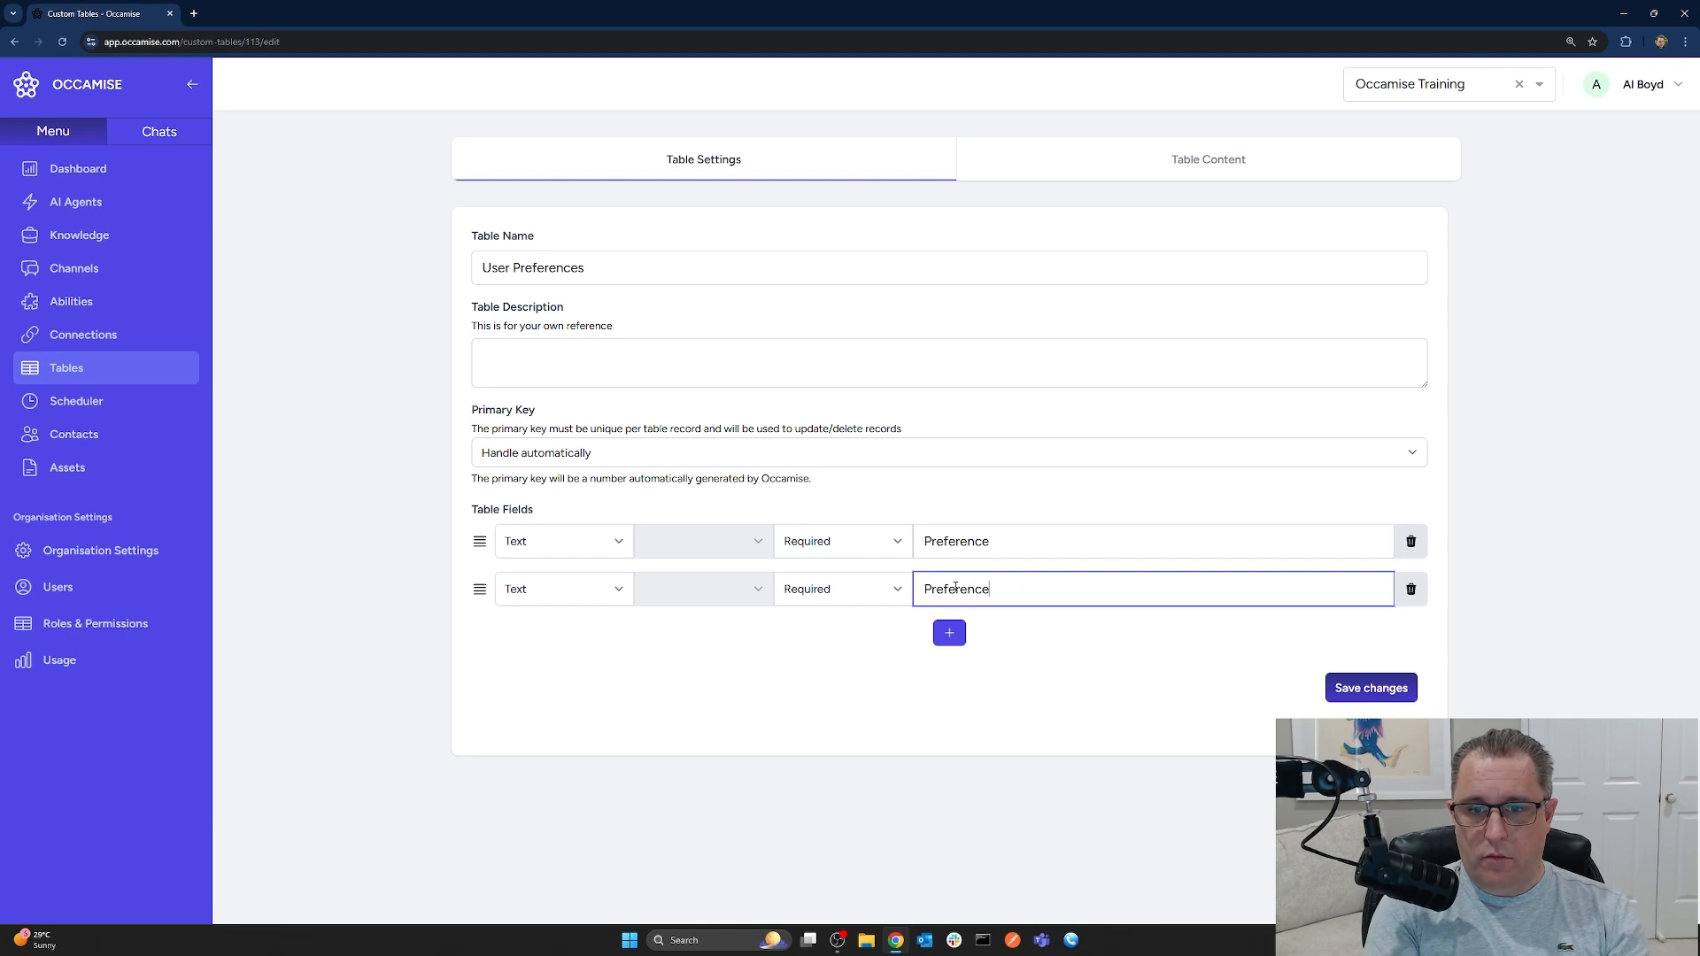
pyautogui.write('Value')
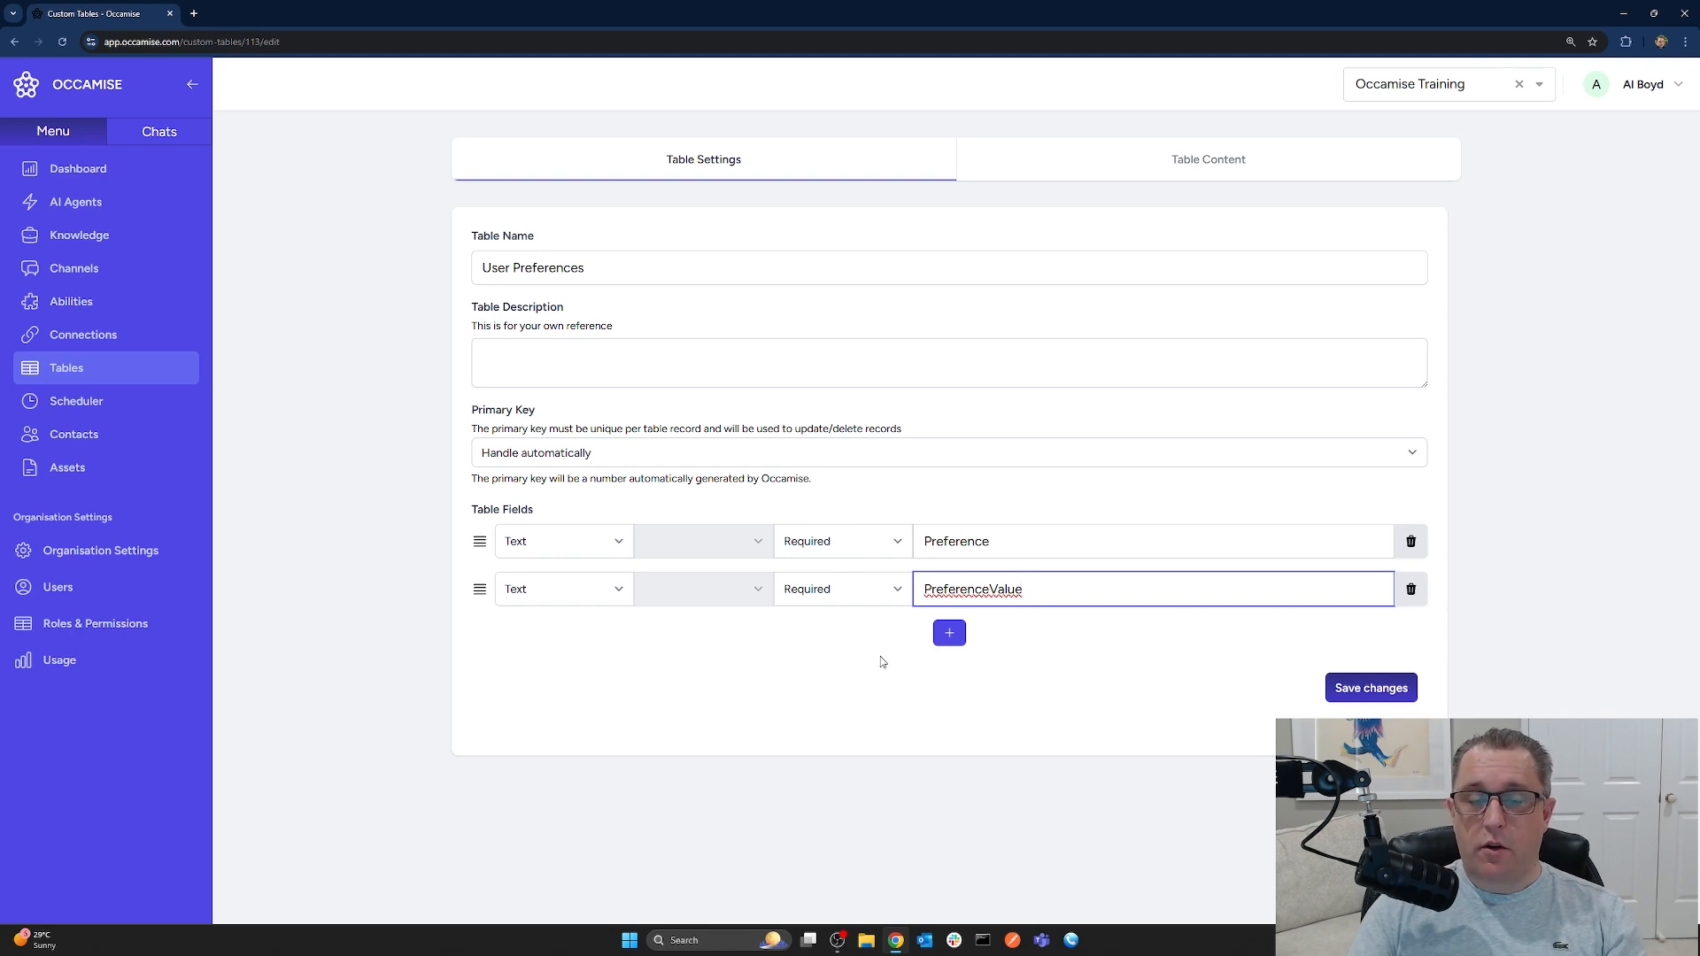
pyautogui.click(1379, 691)
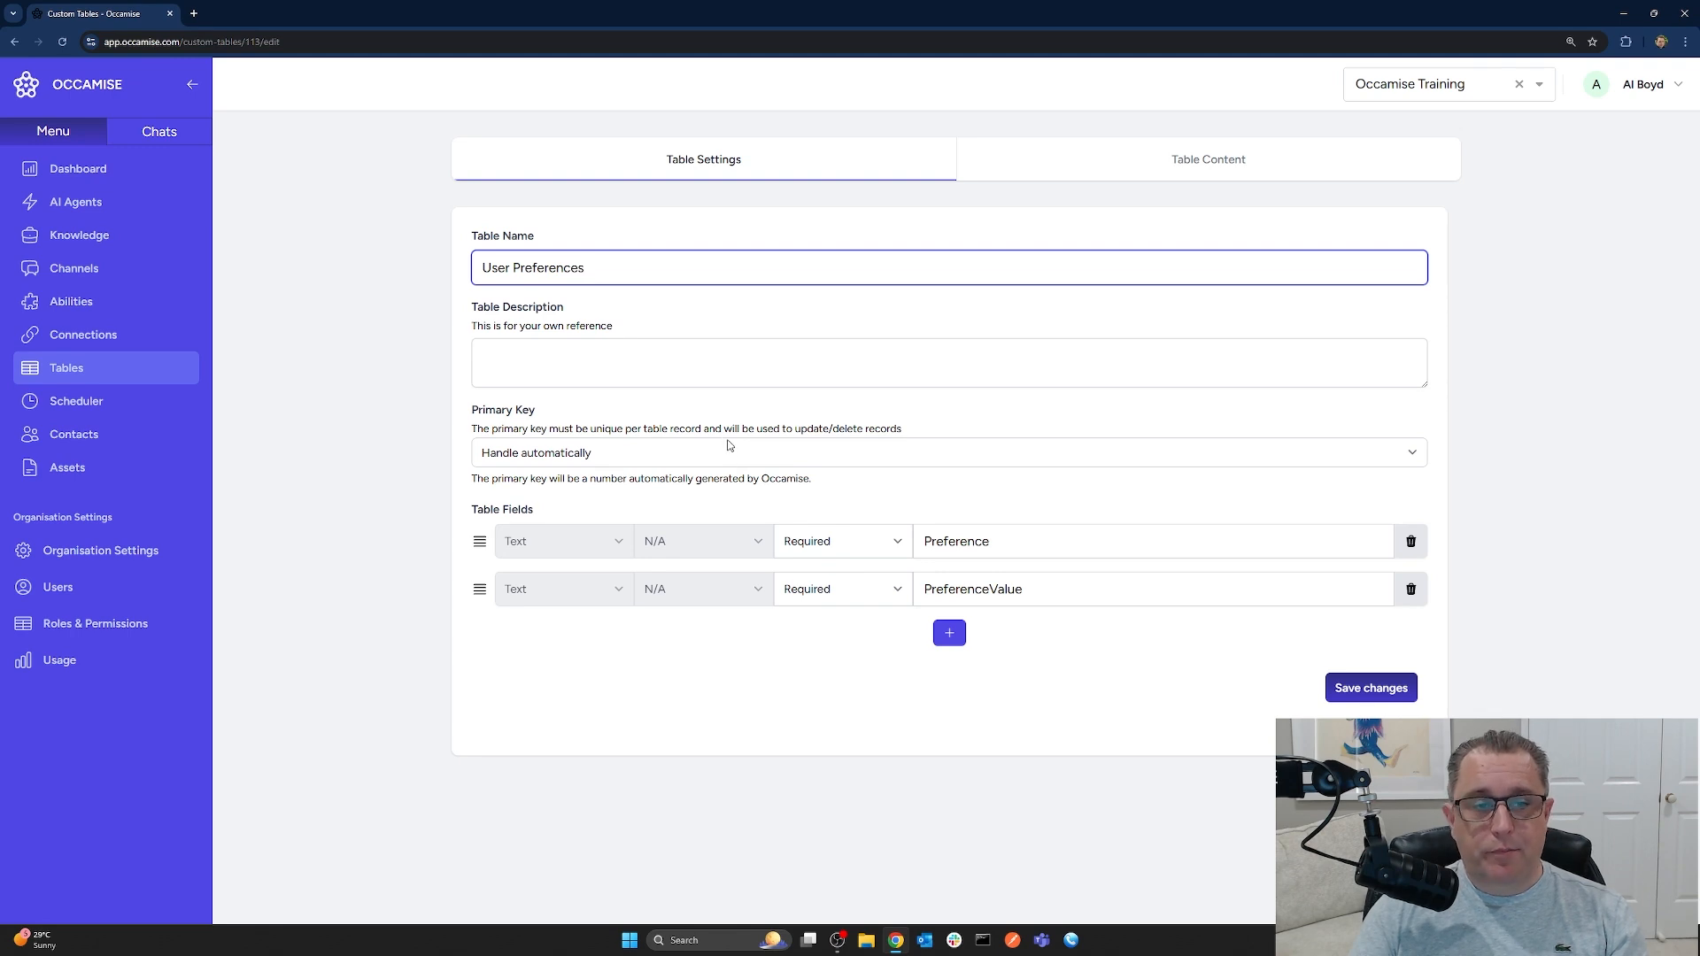
# Start a new ability named "Store user preference" using the Occamise API service and its "Insert data into table" function
pyautogui.click(99, 315)
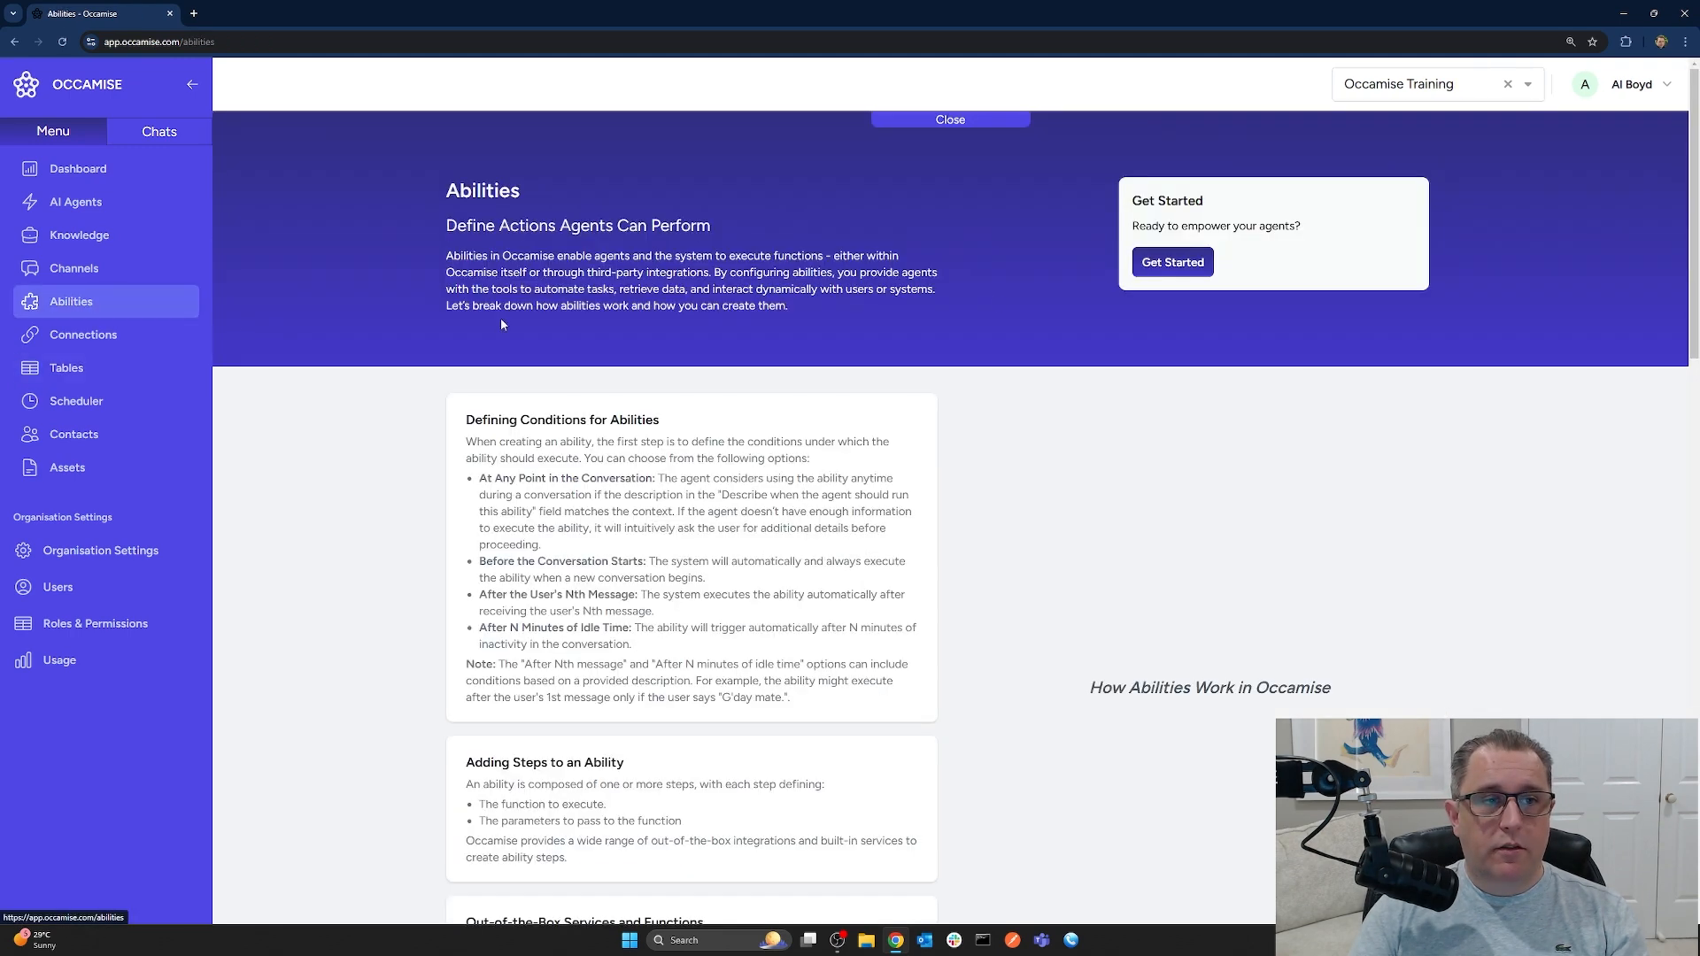
pyautogui.click(1181, 268)
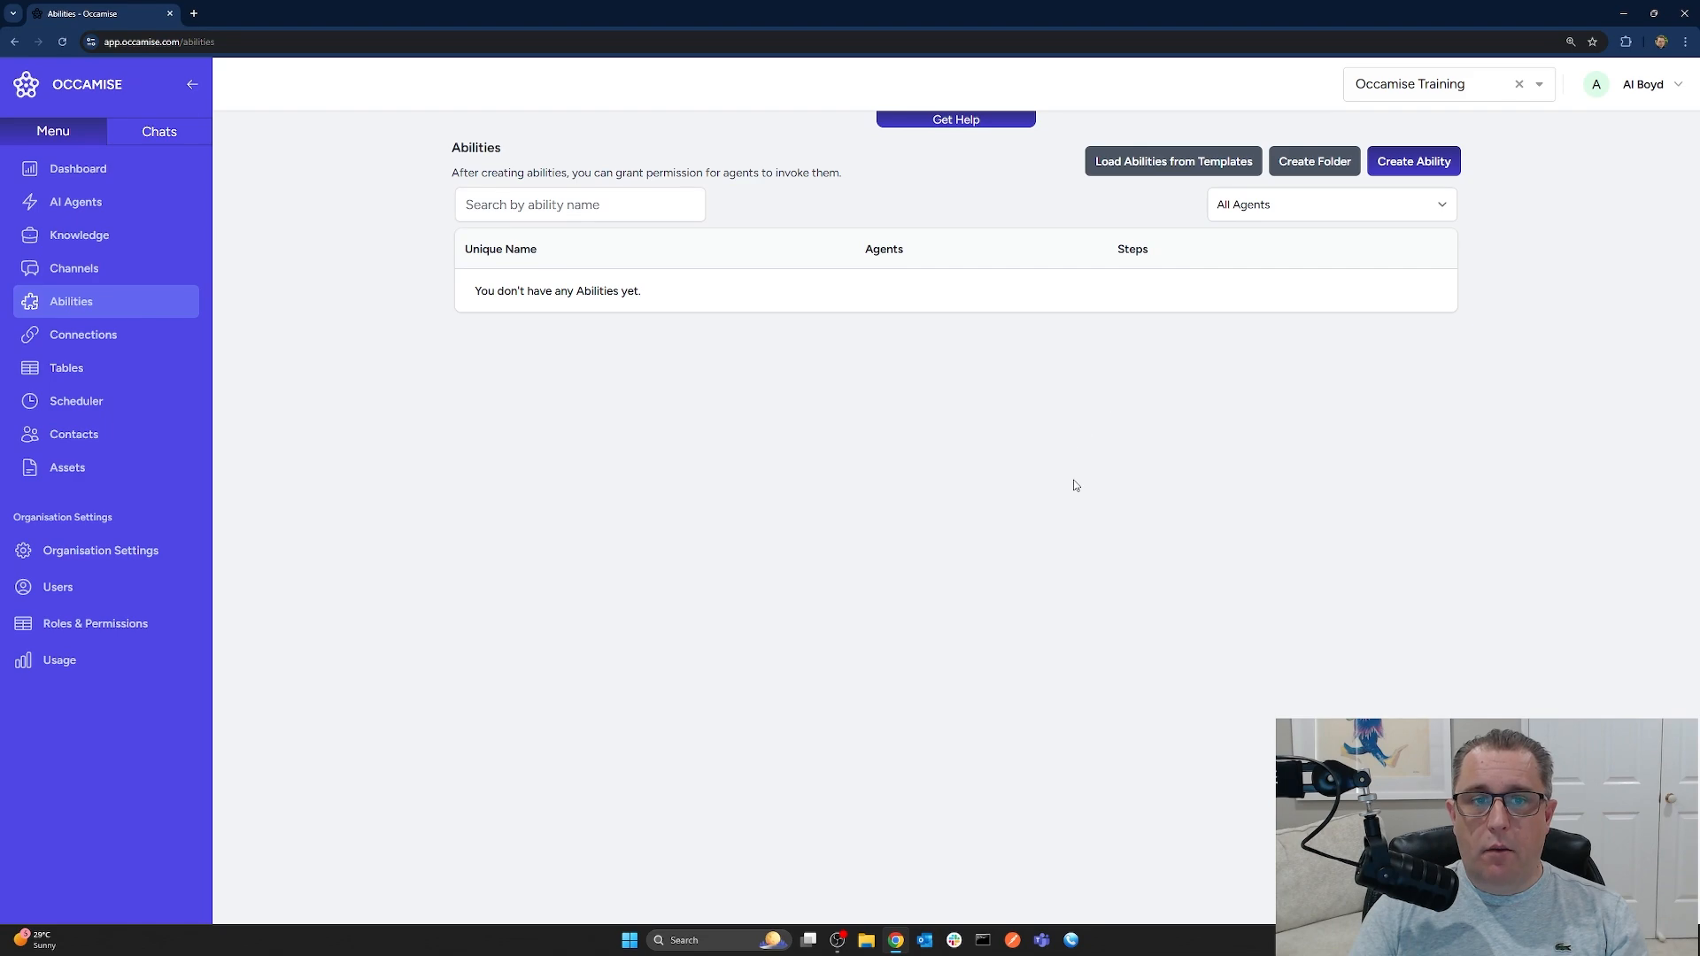
pyautogui.click(1410, 162)
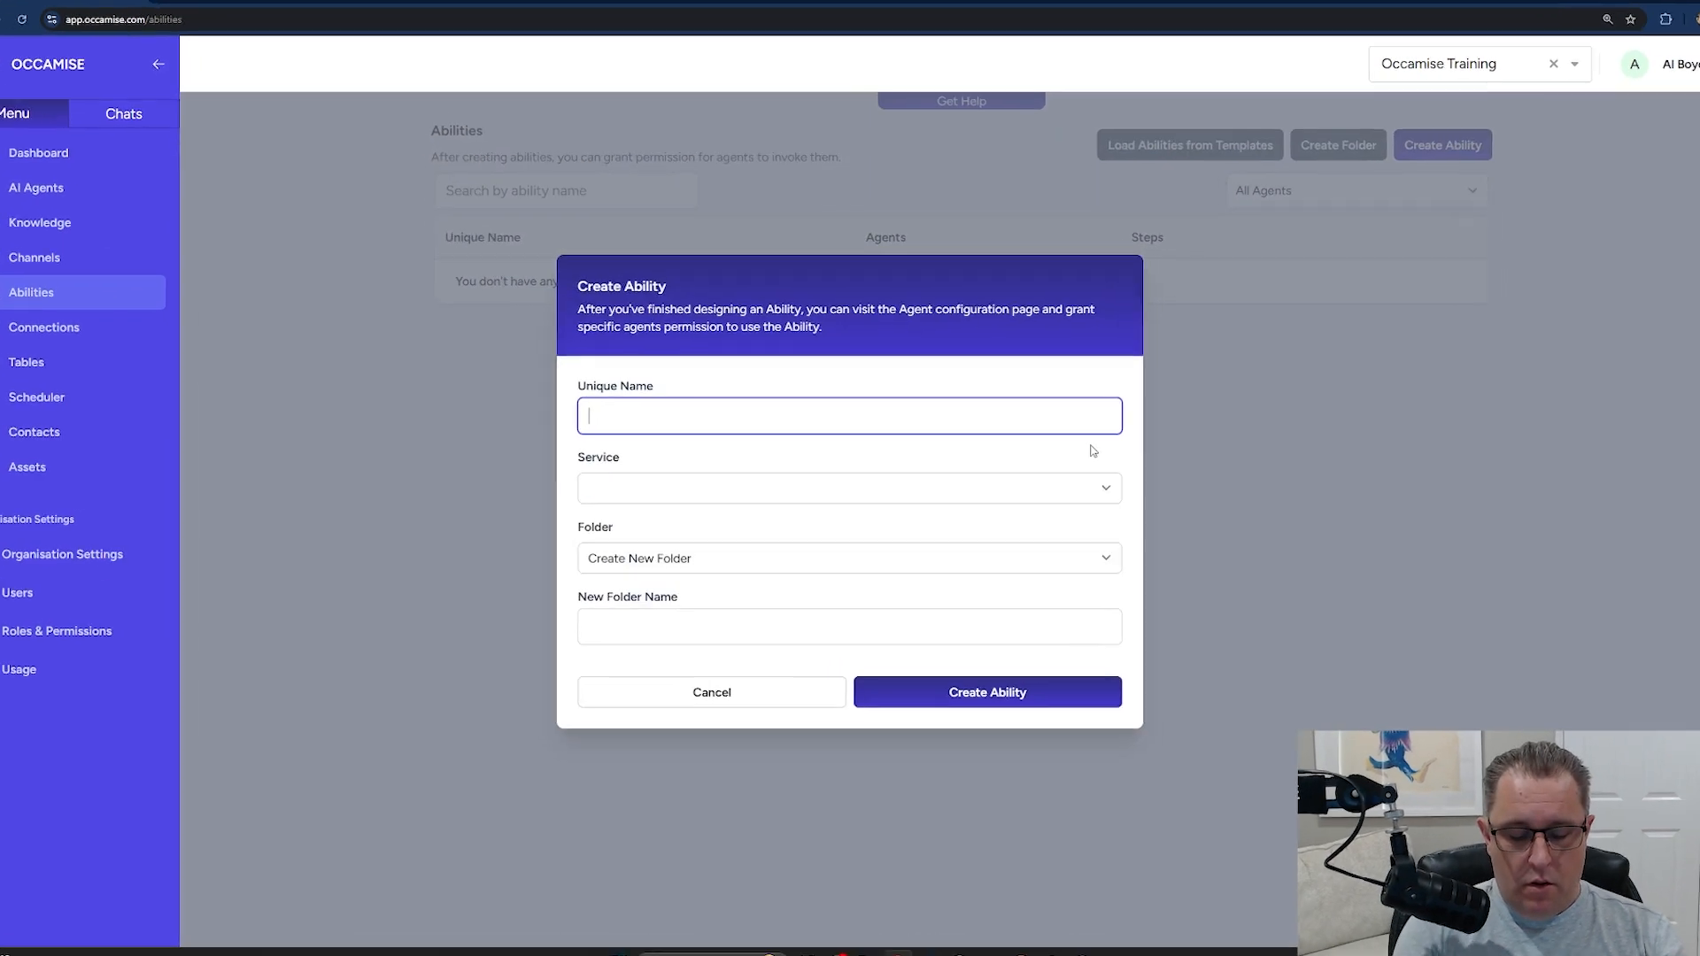
pyautogui.write('Store user preference')
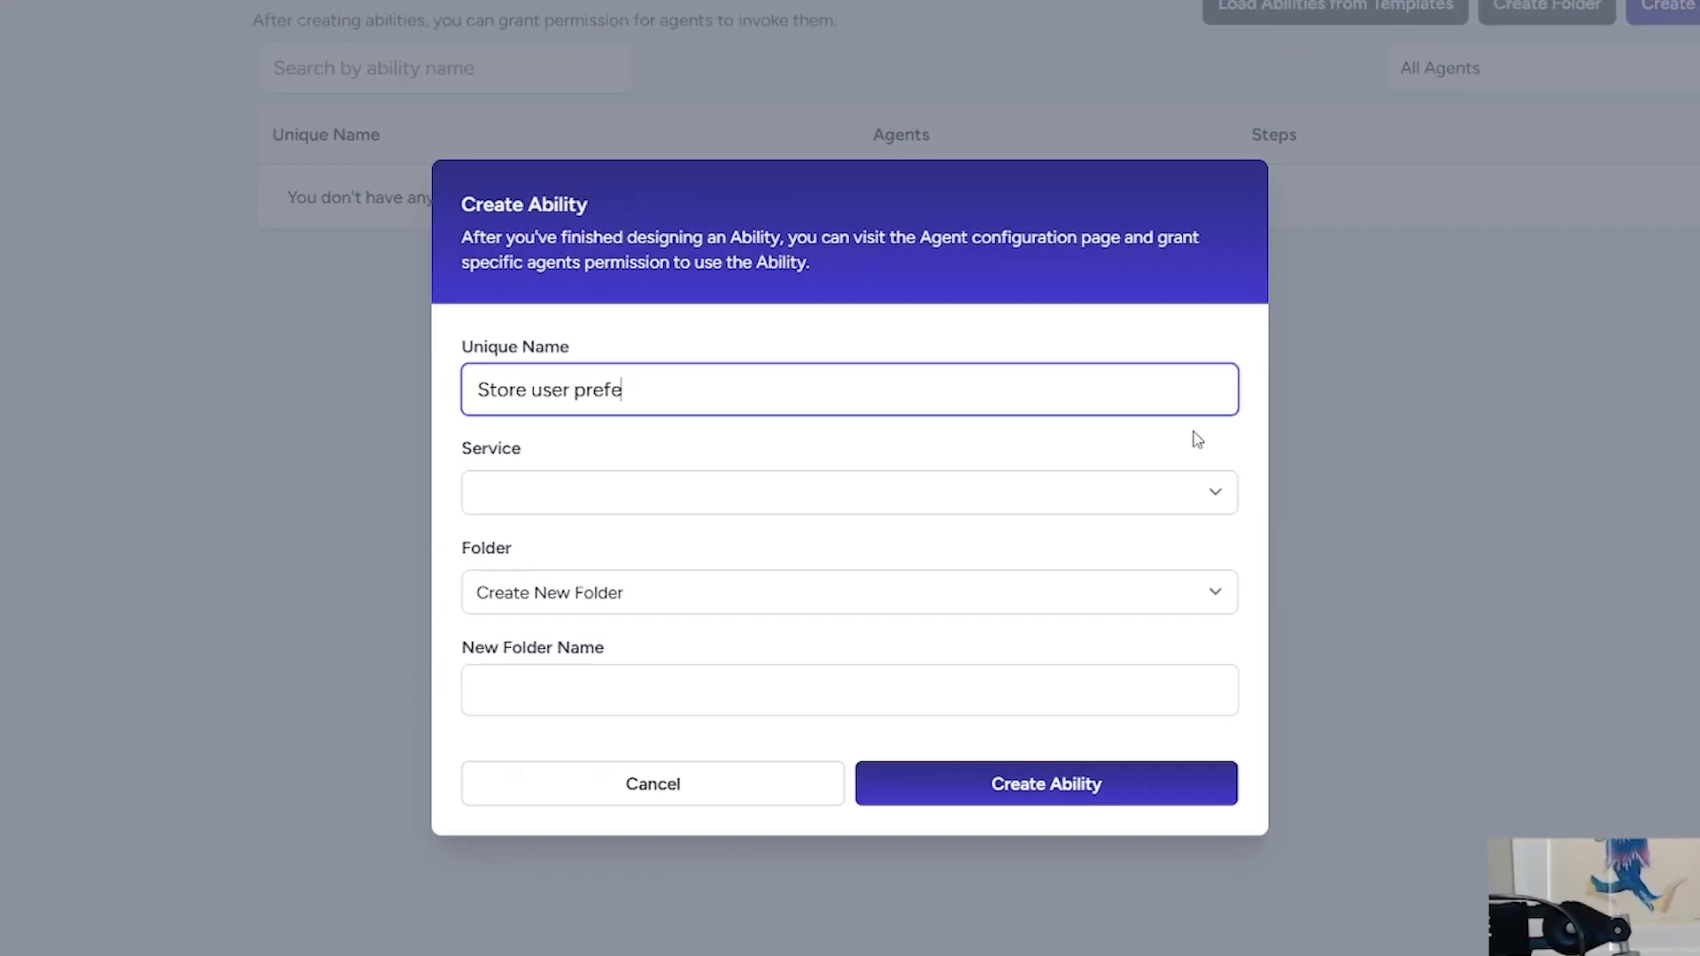
pyautogui.click(602, 504)
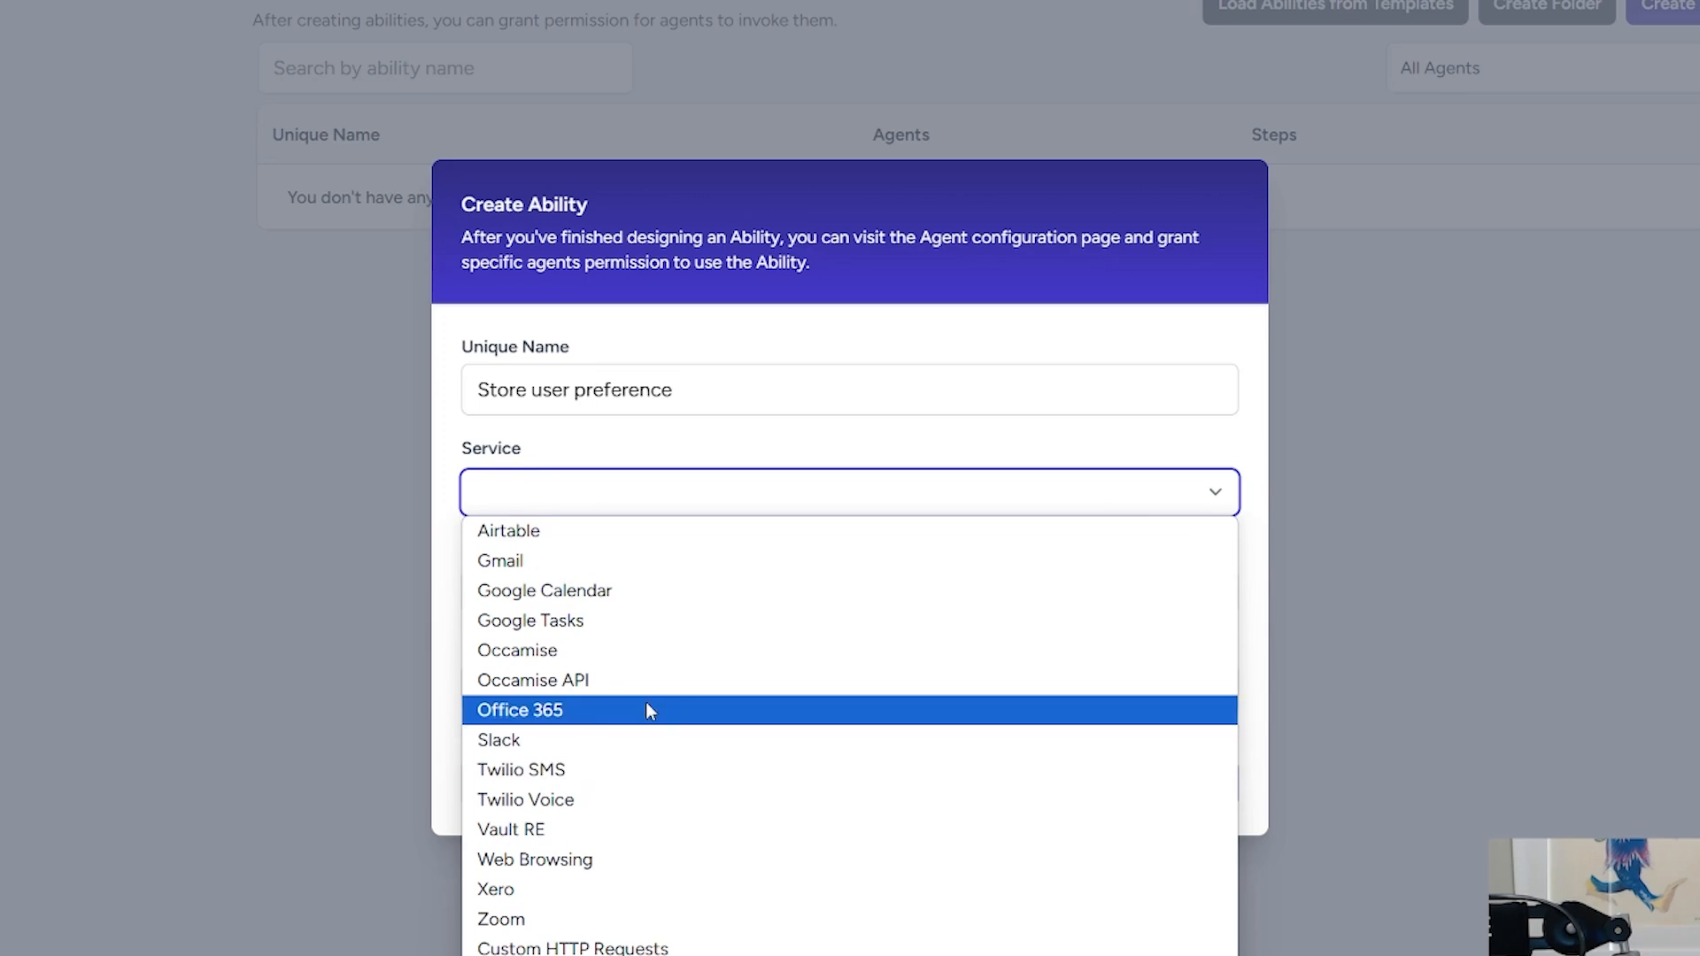
pyautogui.click(581, 685)
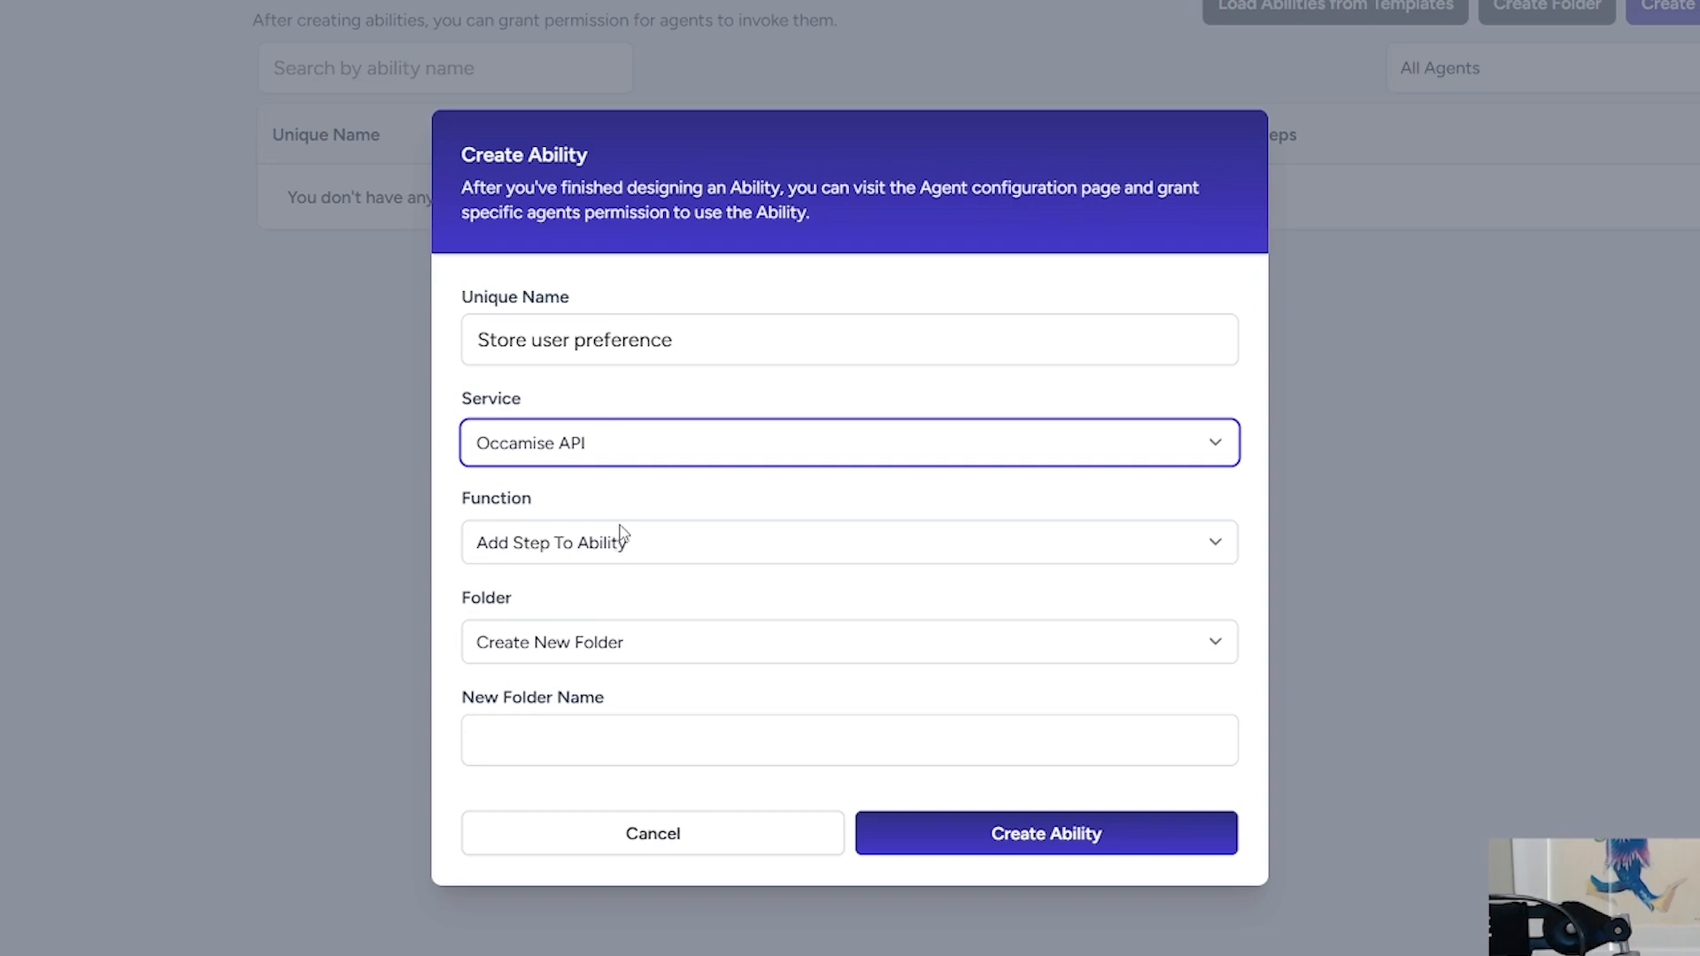
pyautogui.click(624, 554)
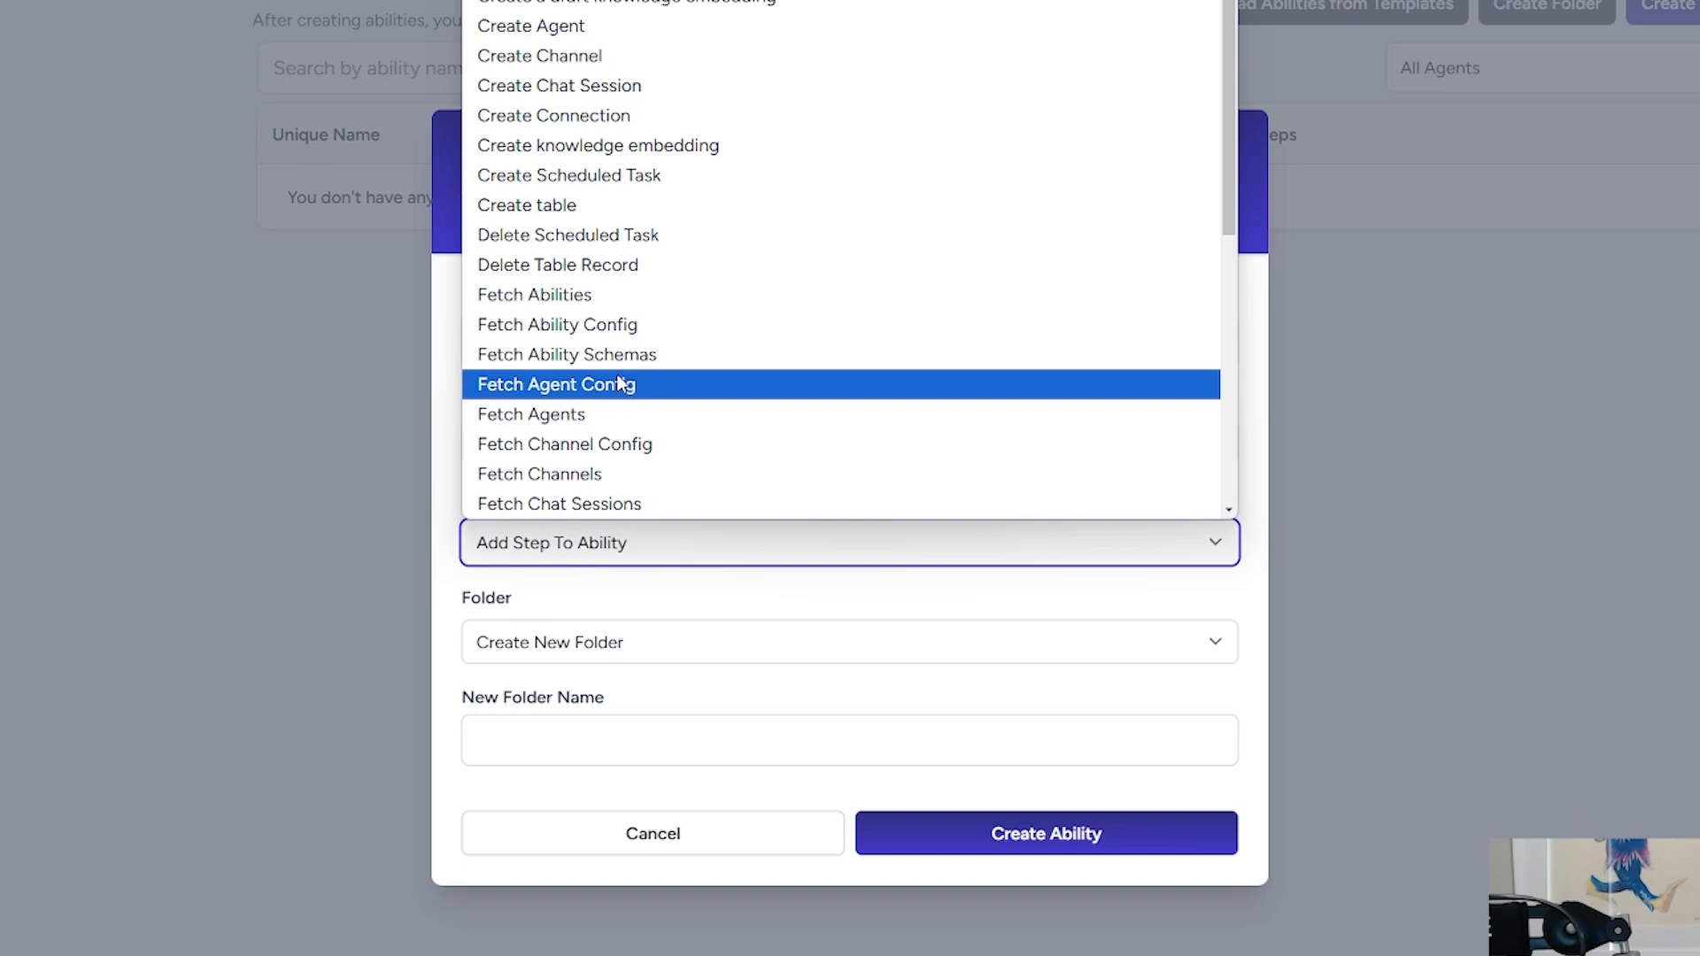
pyautogui.scroll(-6, 655, 370)
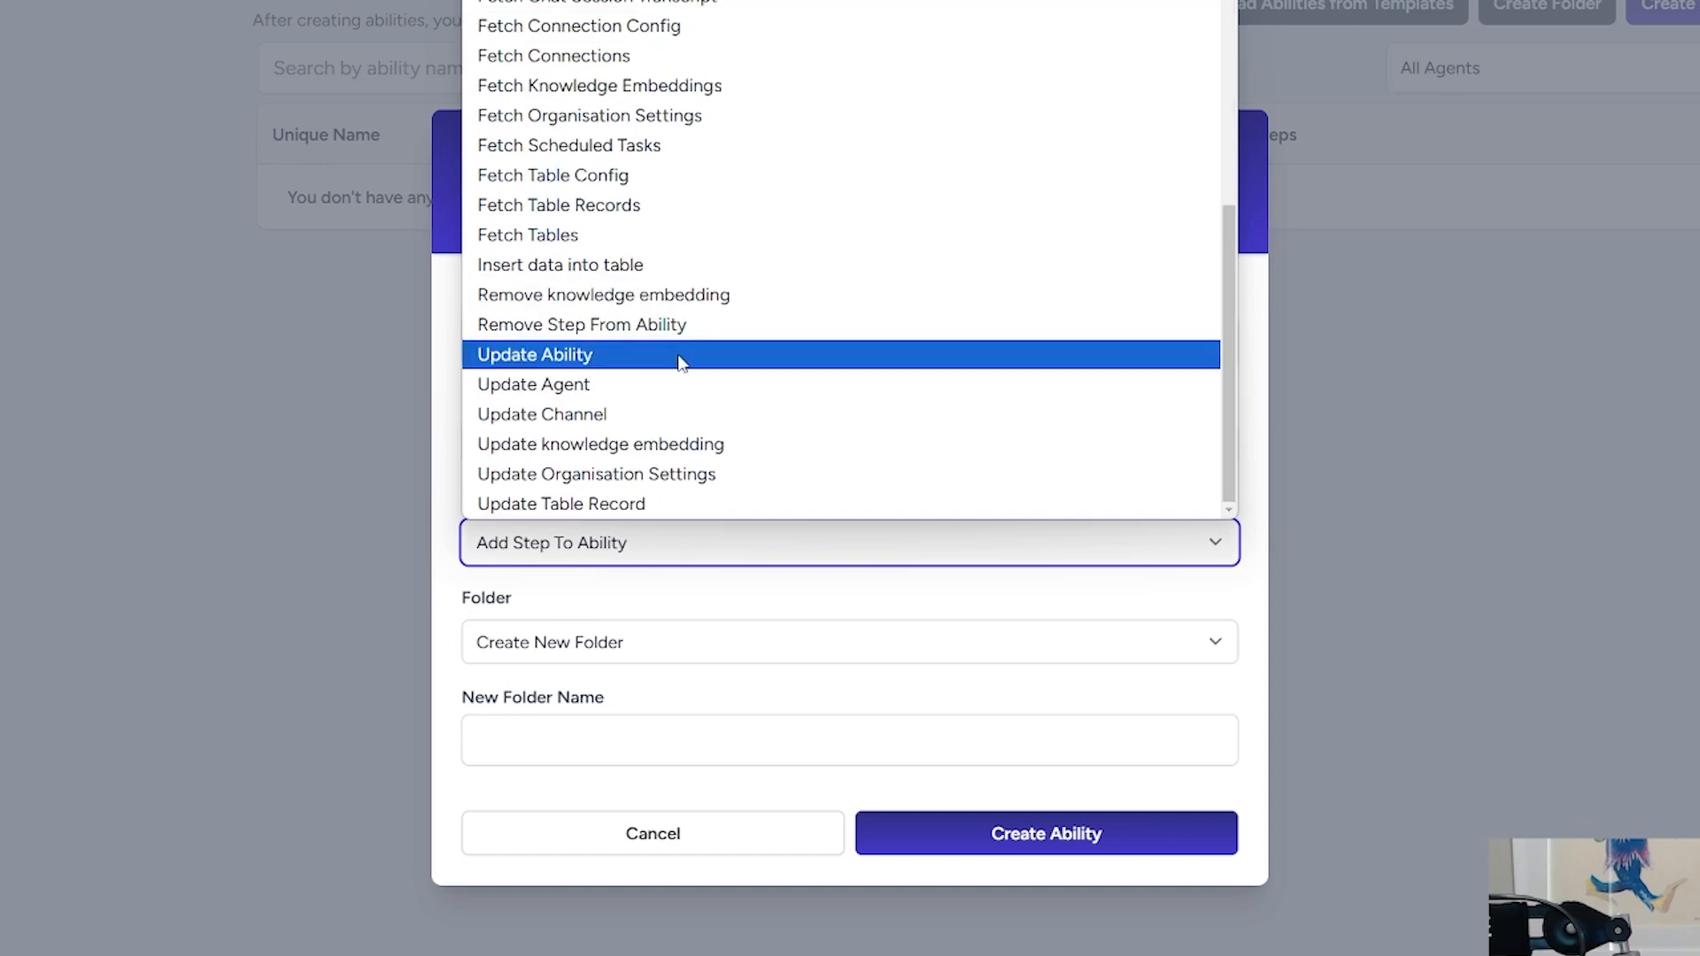
pyautogui.click(601, 269)
# Assign the ability to a new folder named ChatGPT and create it
pyautogui.click(659, 654)
pyautogui.click(658, 652)
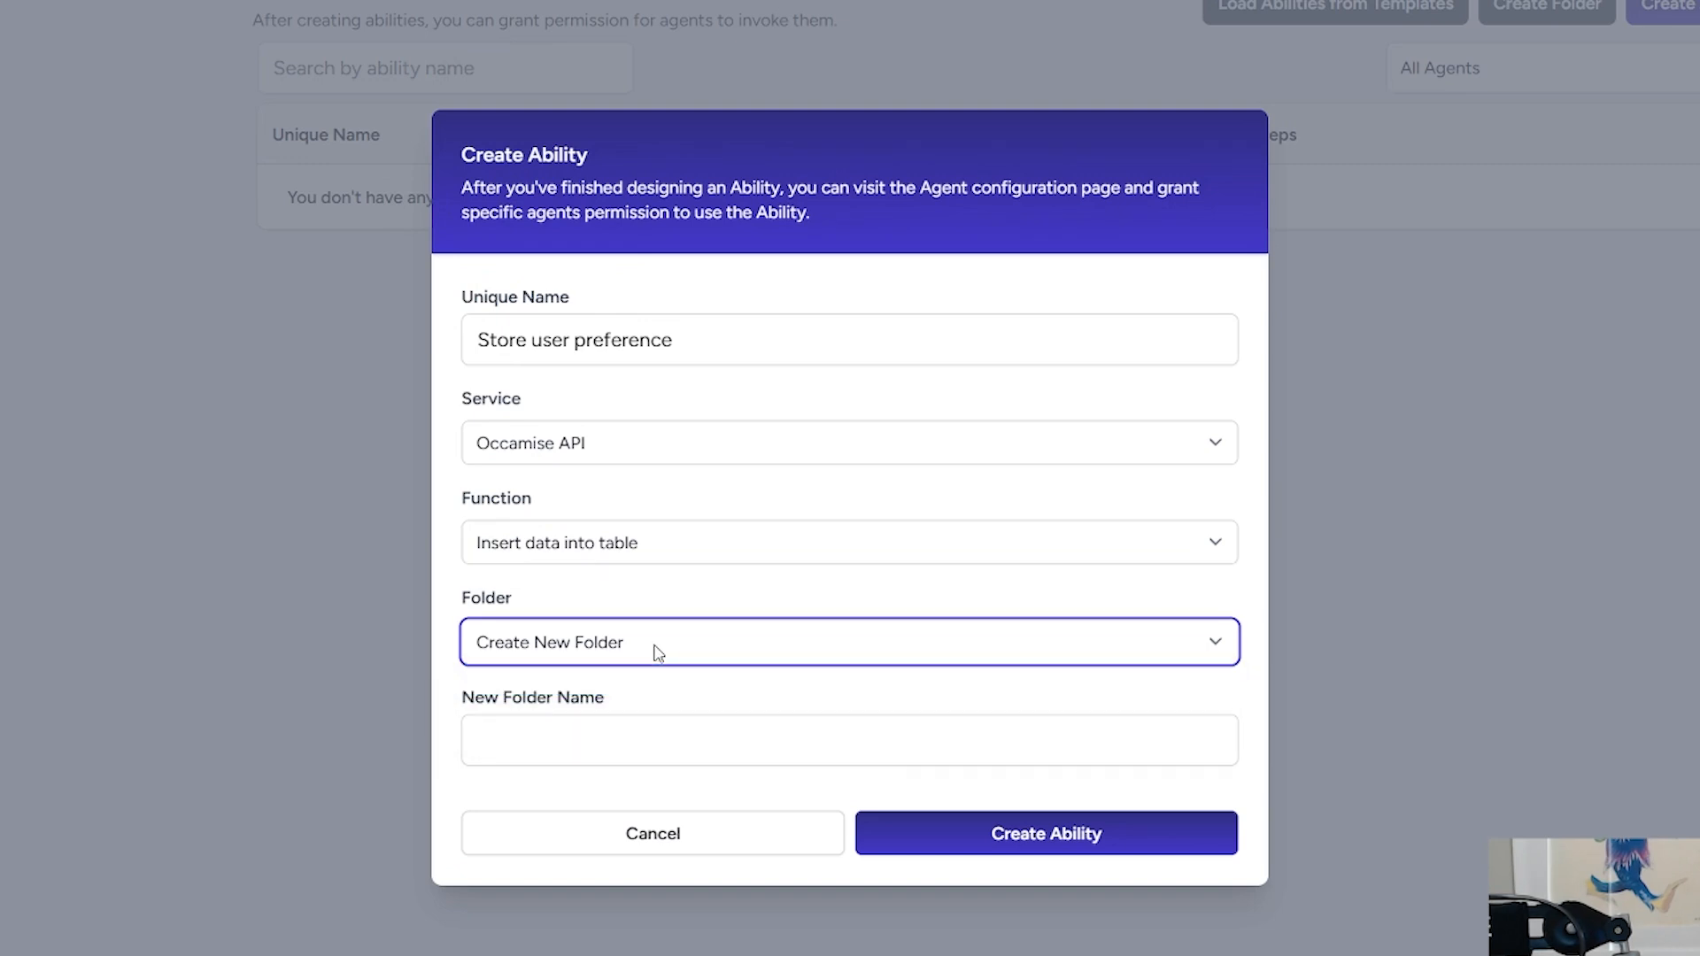
pyautogui.click(618, 747)
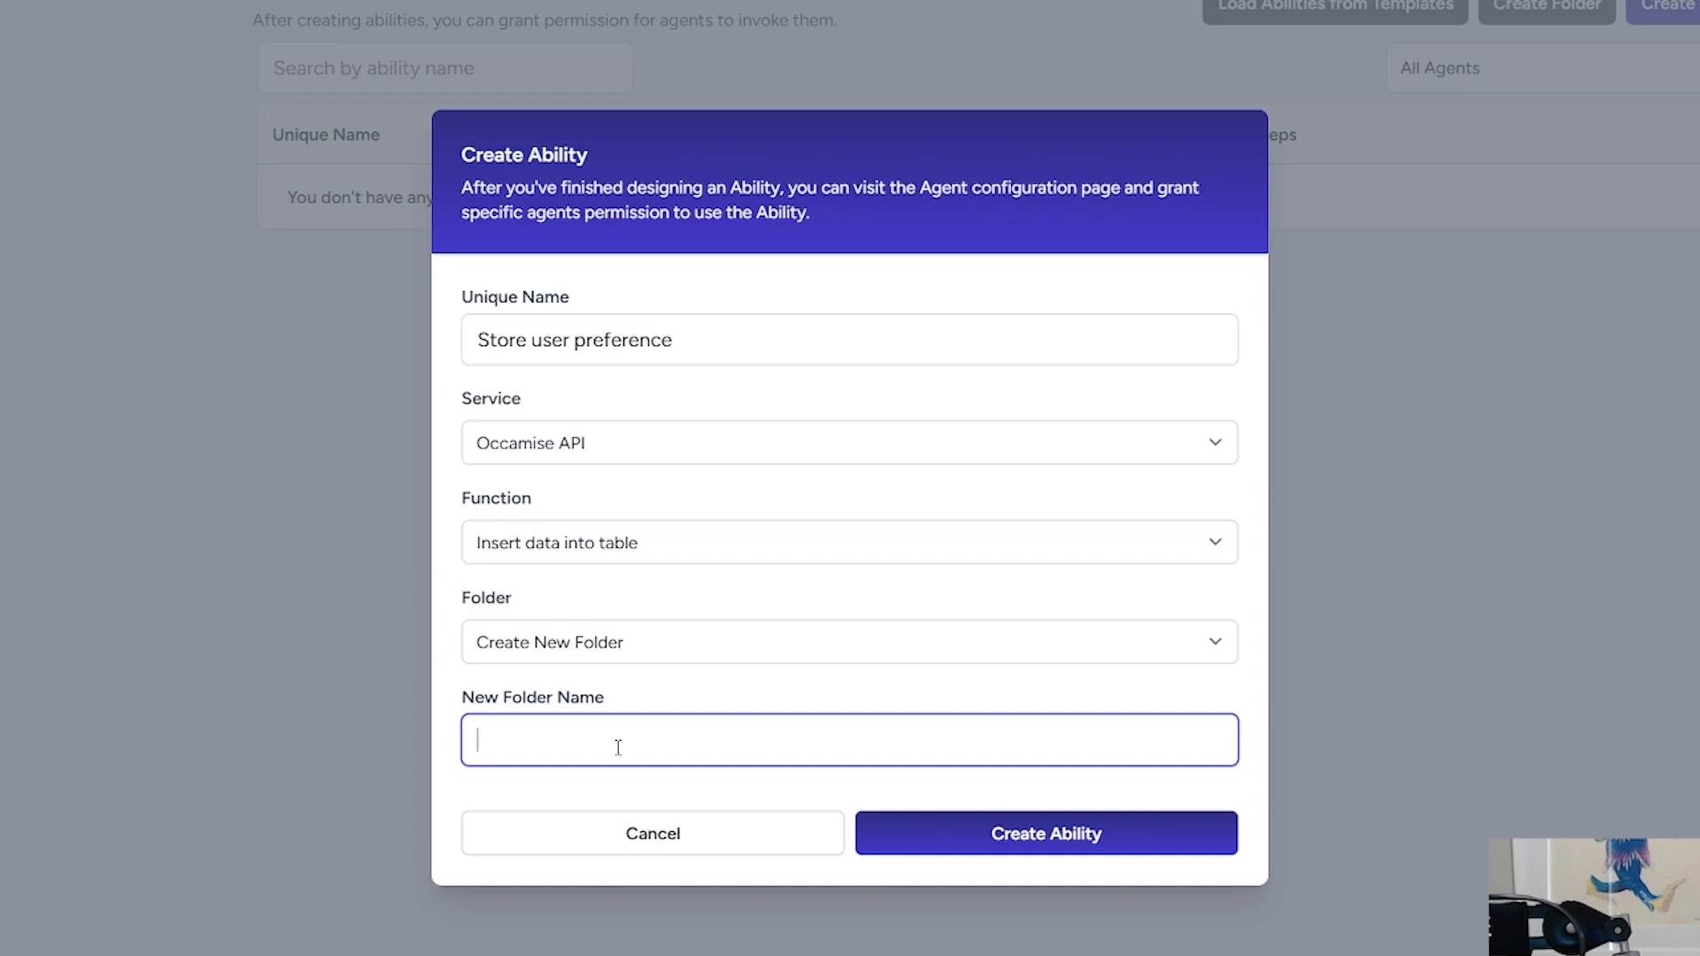
pyautogui.write('ChatGPT')
pyautogui.click(995, 844)
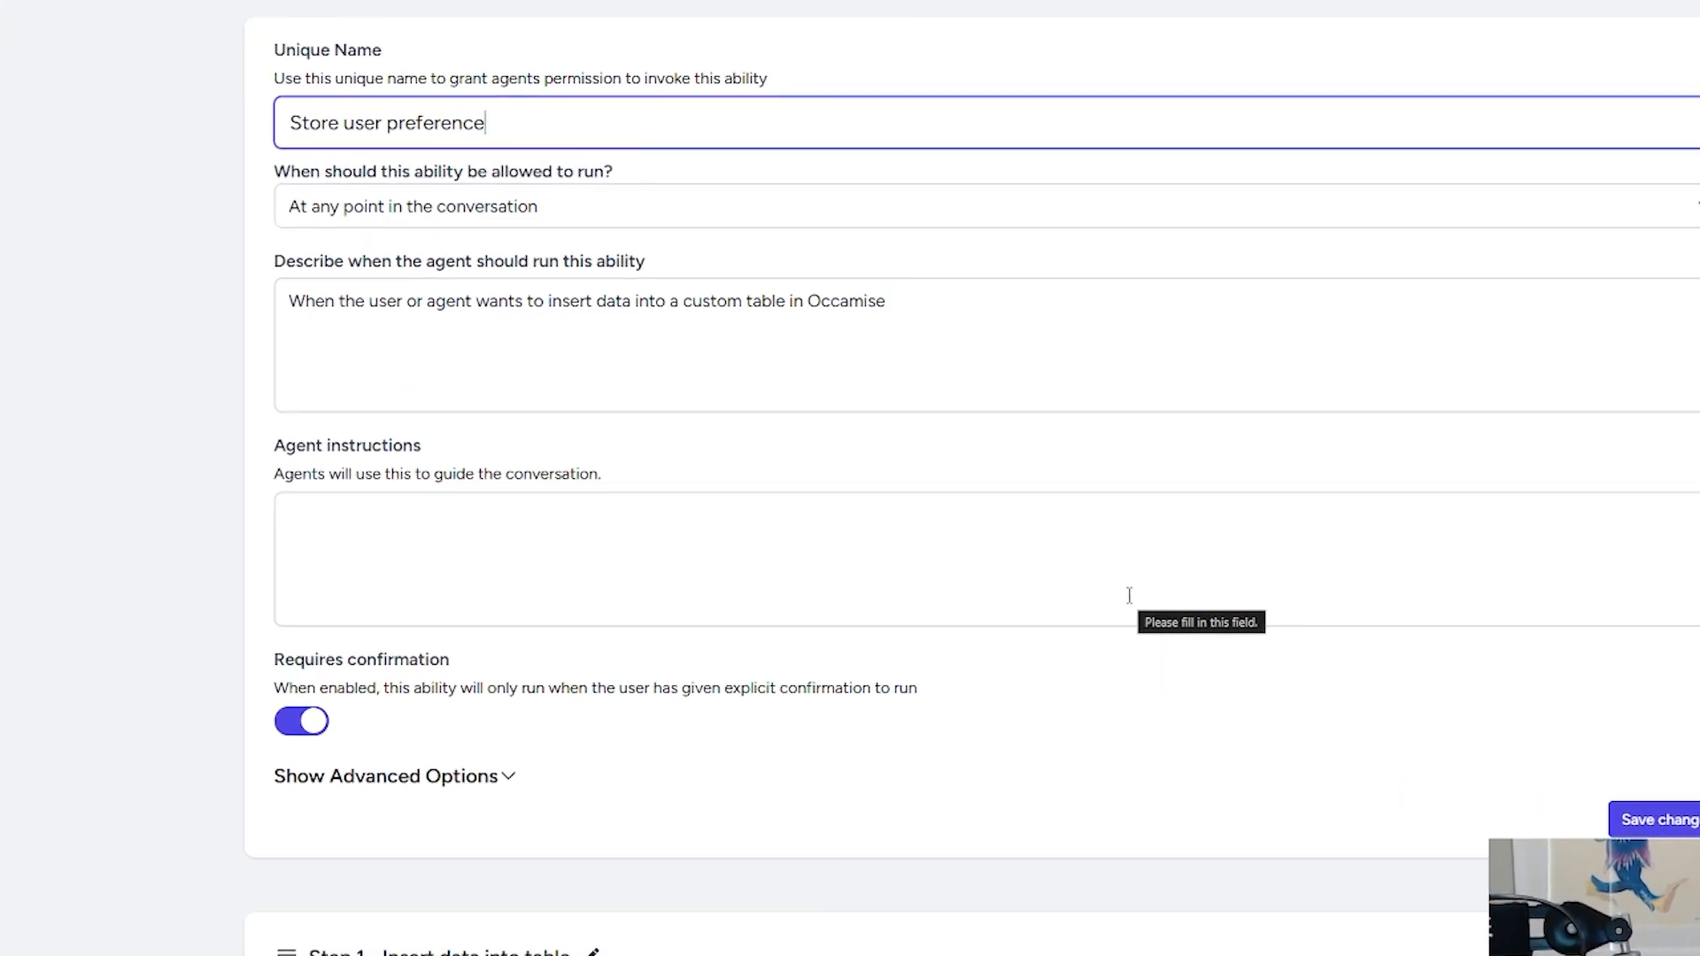
# Review the ability's settings and allow it to run at any point in the conversation
pyautogui.scroll(-2, 1047, 820)
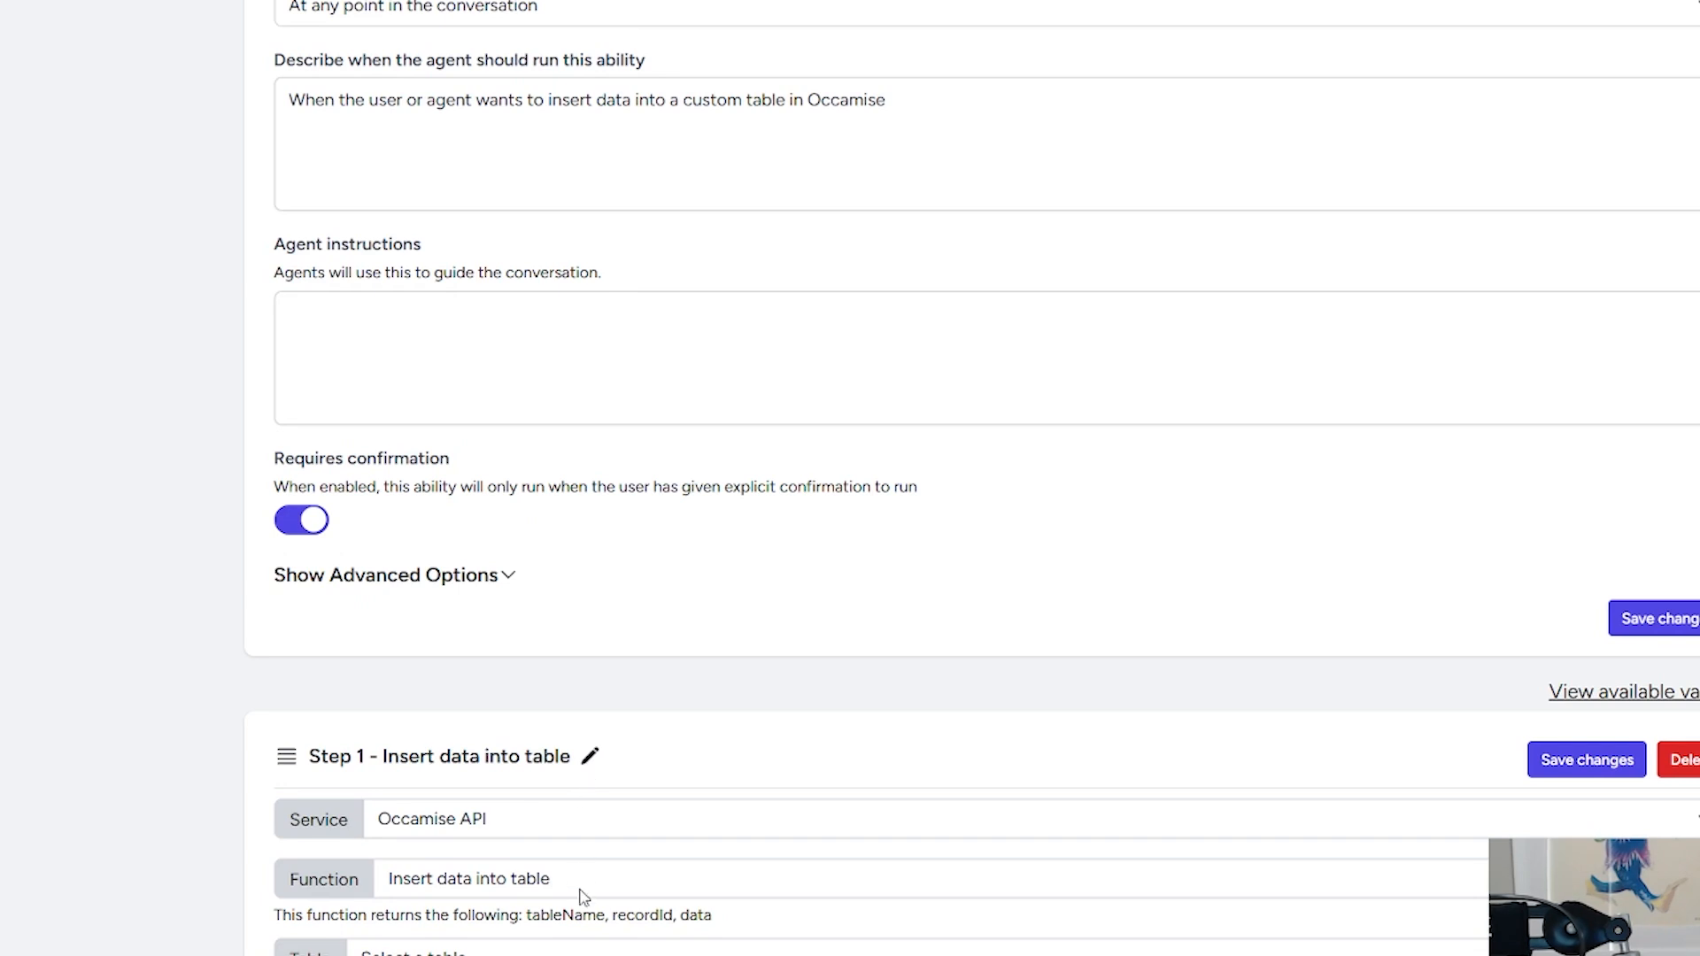
pyautogui.scroll(2, 587, 915)
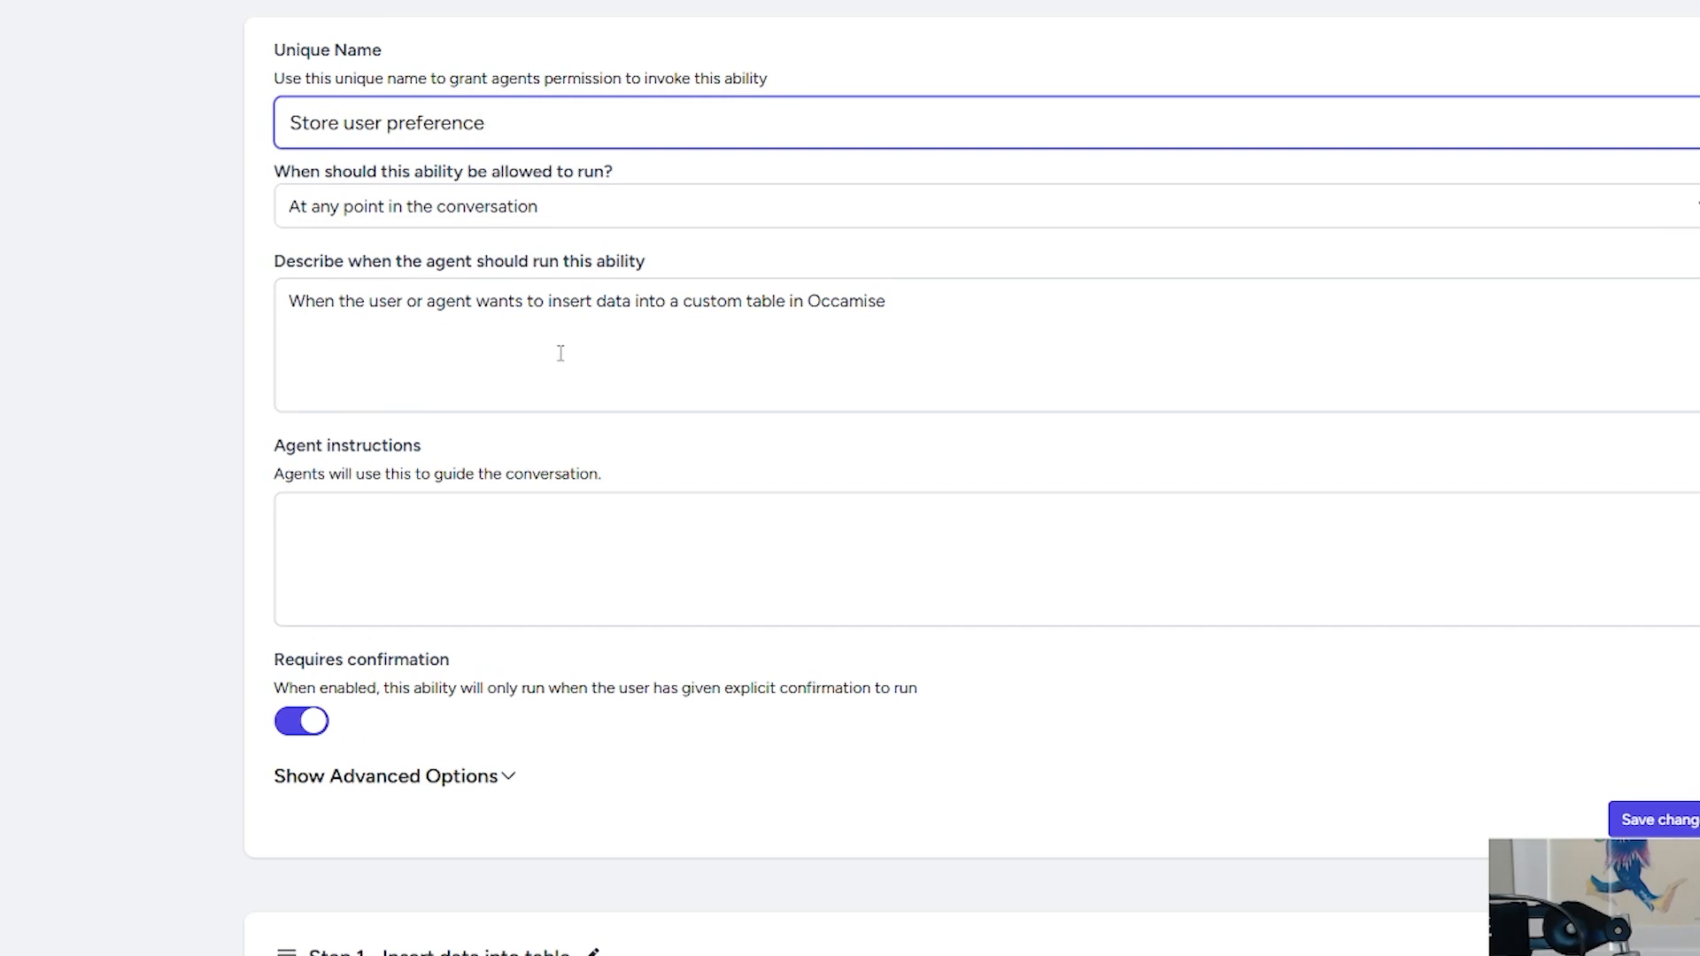
pyautogui.click(489, 212)
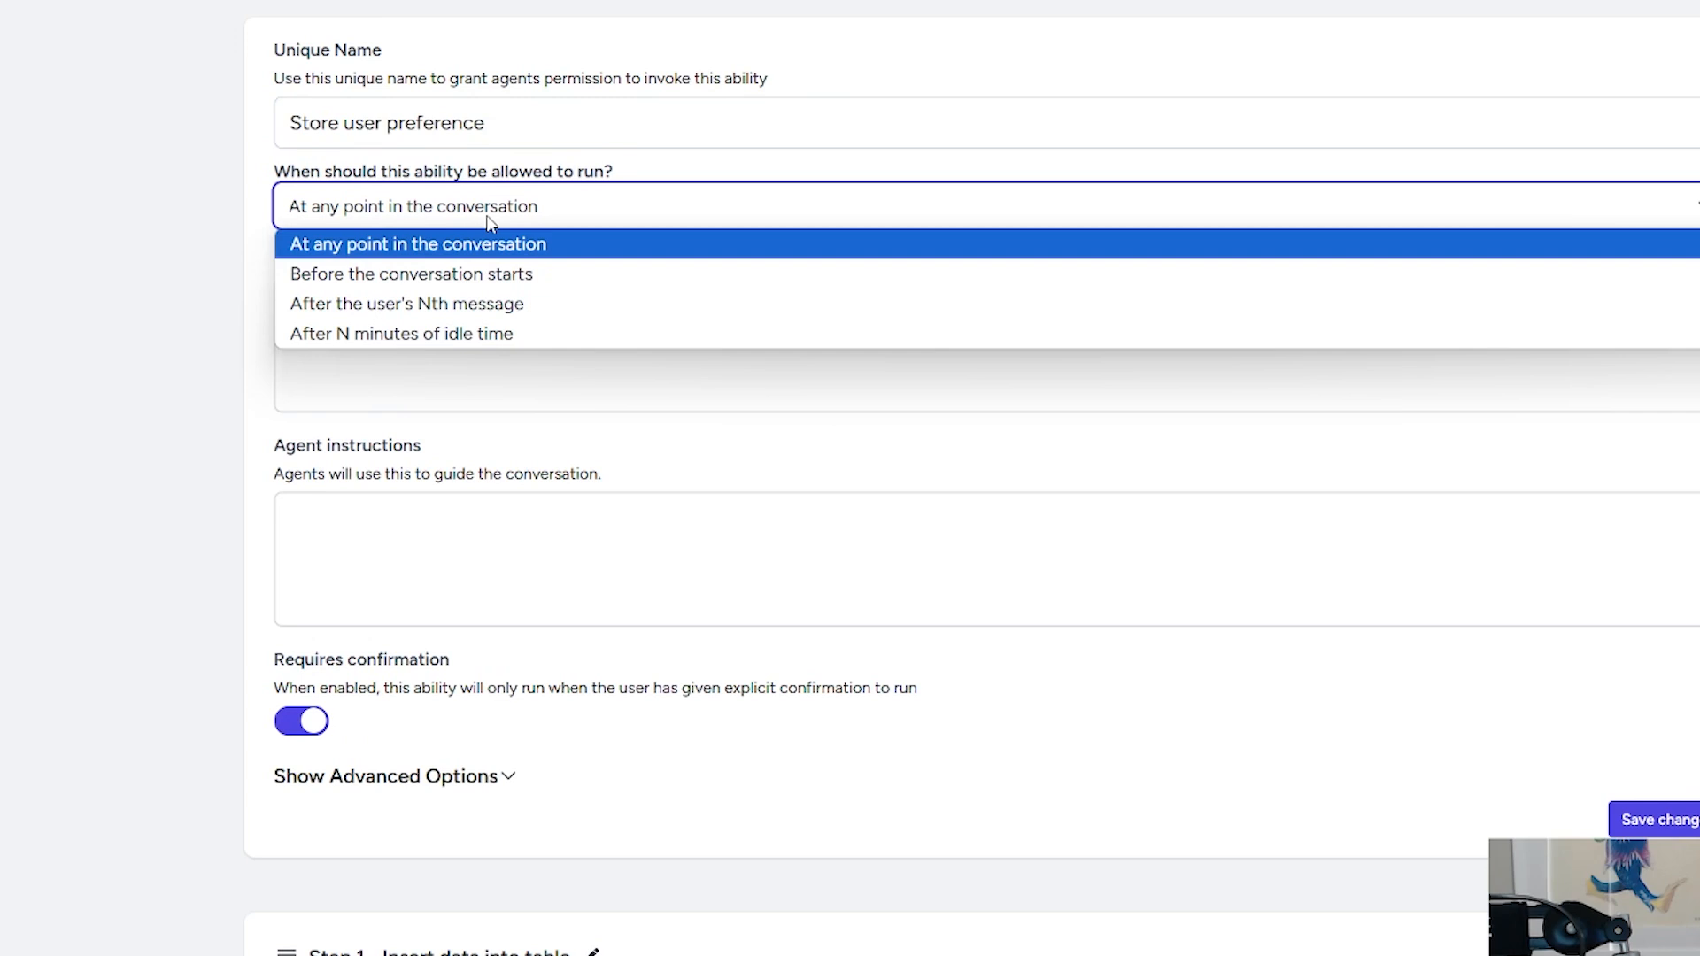
pyautogui.click(547, 244)
# Replace the ability's run description with "When the user specifies a particular preference or requests that the agent remember something for future conversations"
pyautogui.click(527, 310)
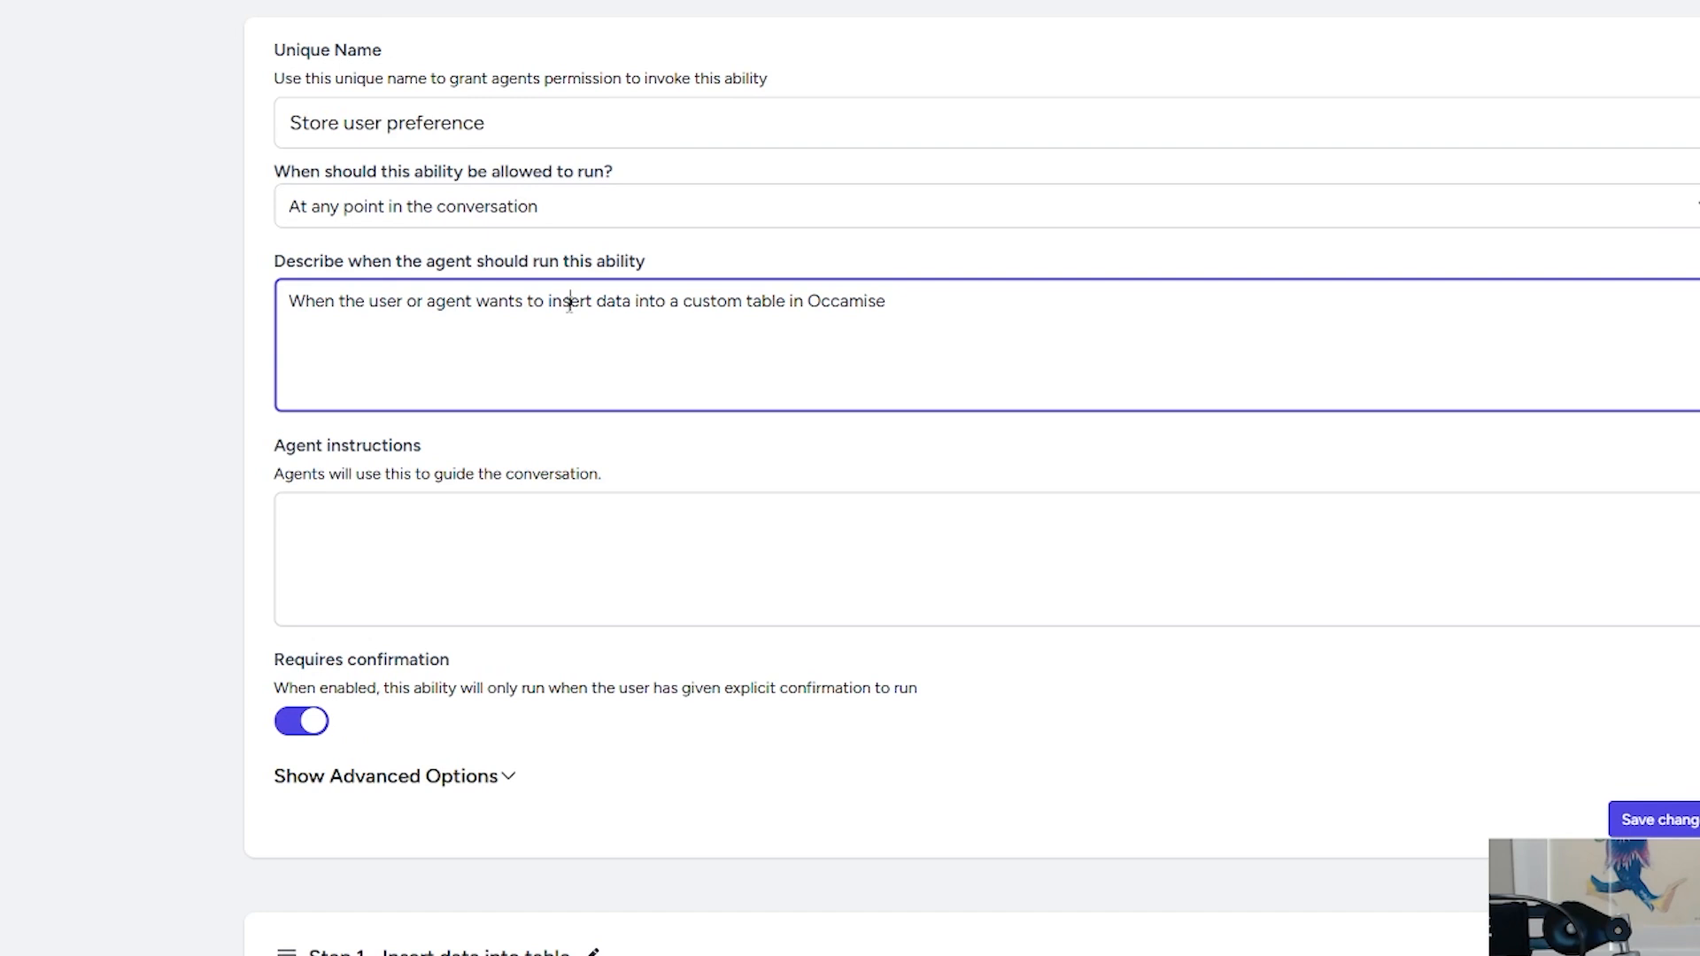
pyautogui.moveTo(886, 302); pyautogui.dragTo(525, 305)
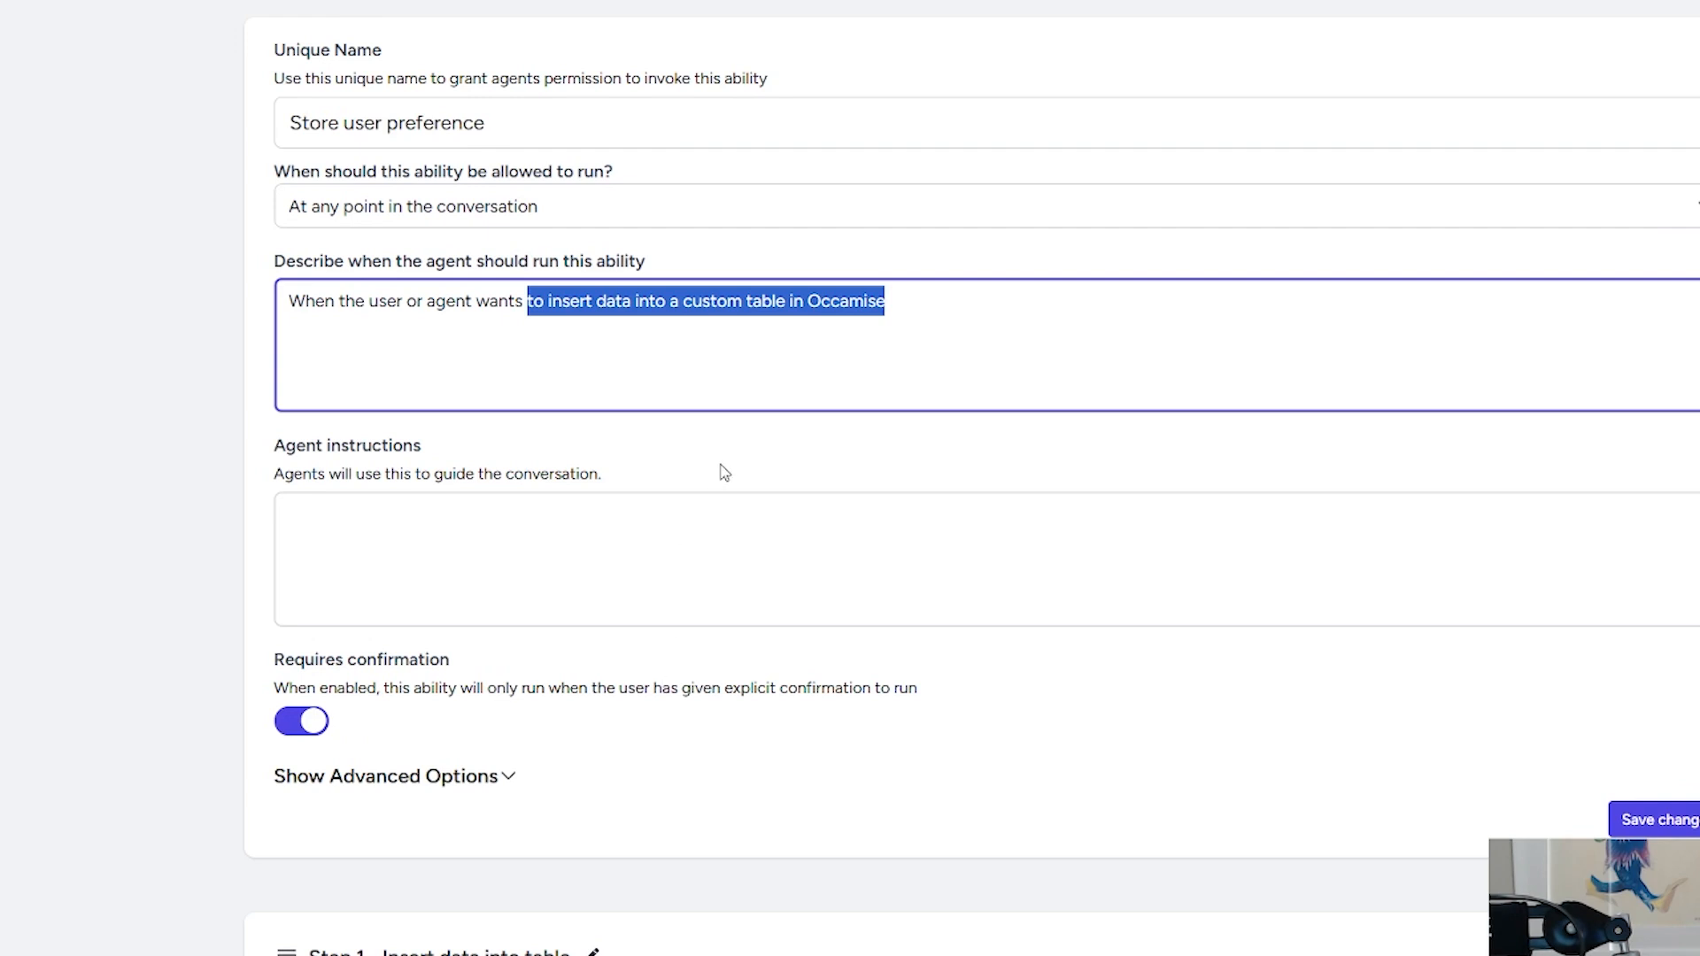
pyautogui.hotkey('ctrl', 'a')
pyautogui.press('BackSpace')
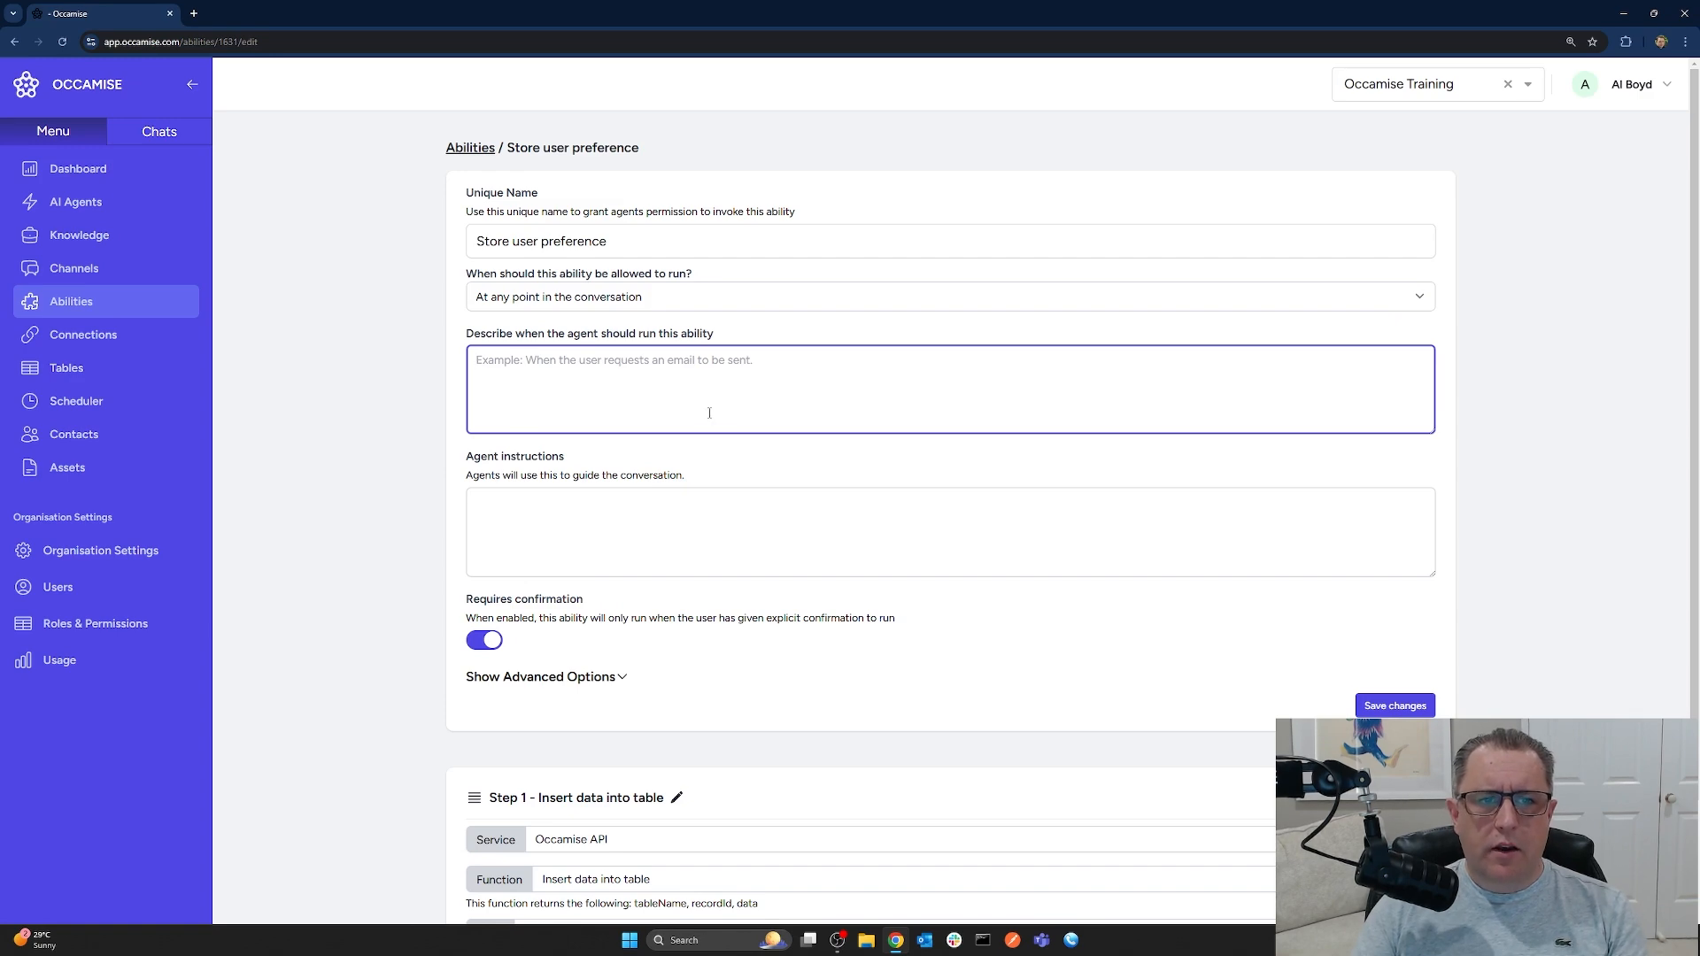
pyautogui.write('When ')
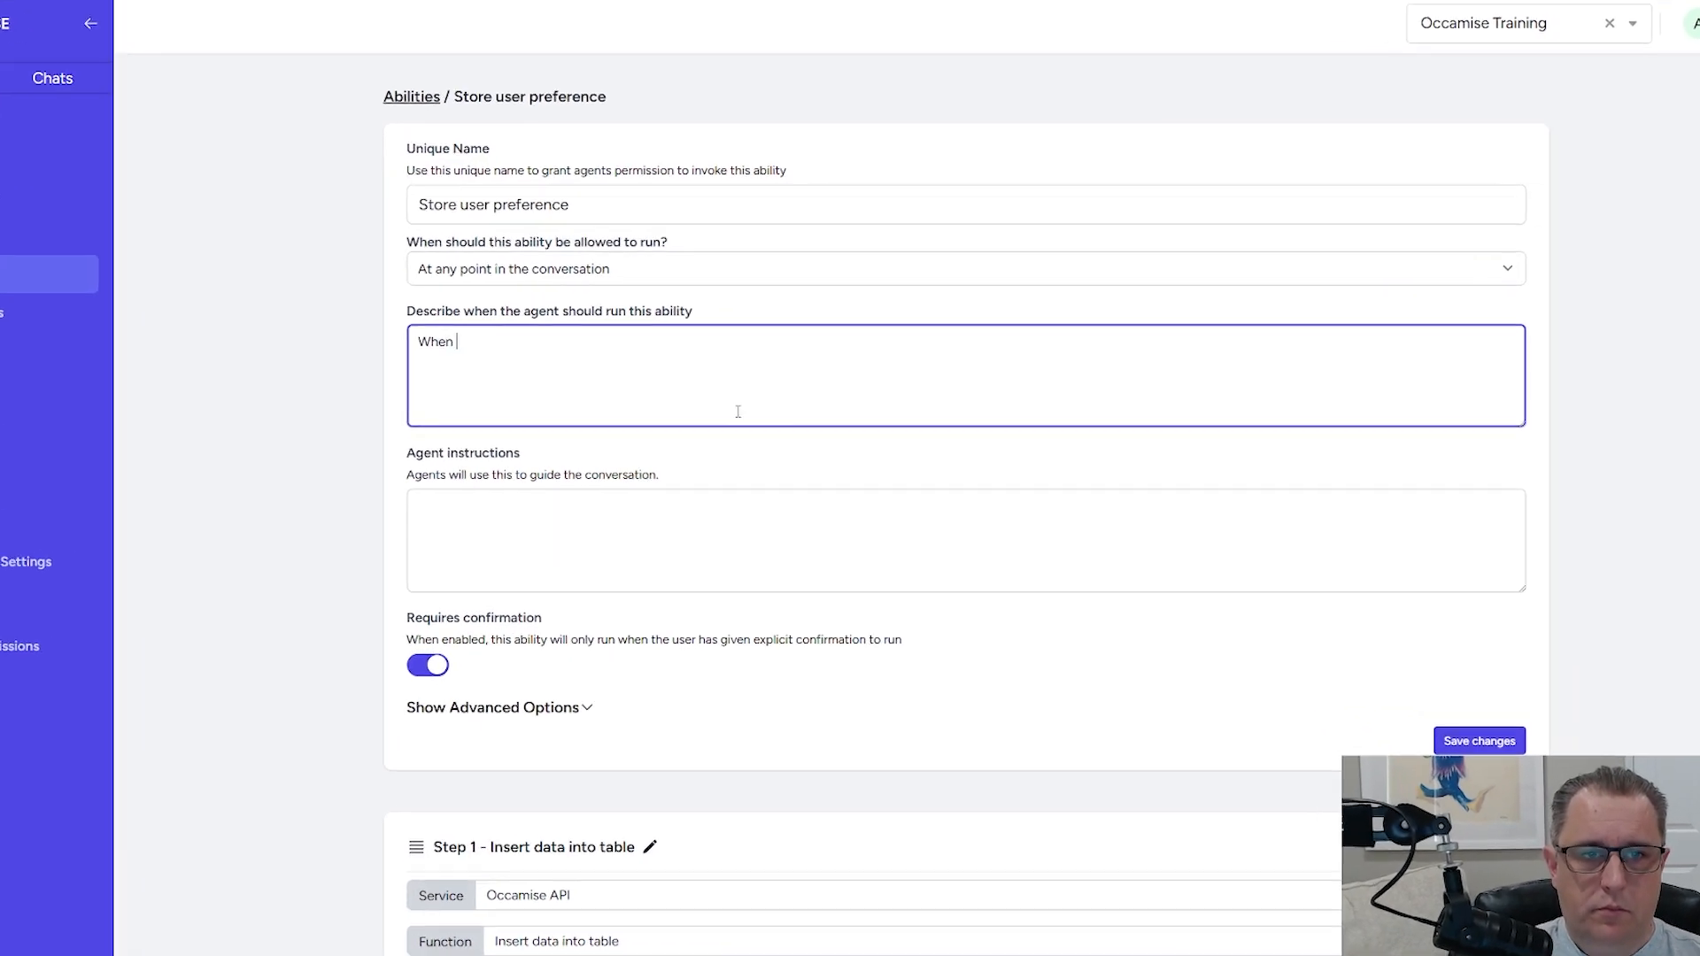
pyautogui.write('the user ')
pyautogui.write('specifi')
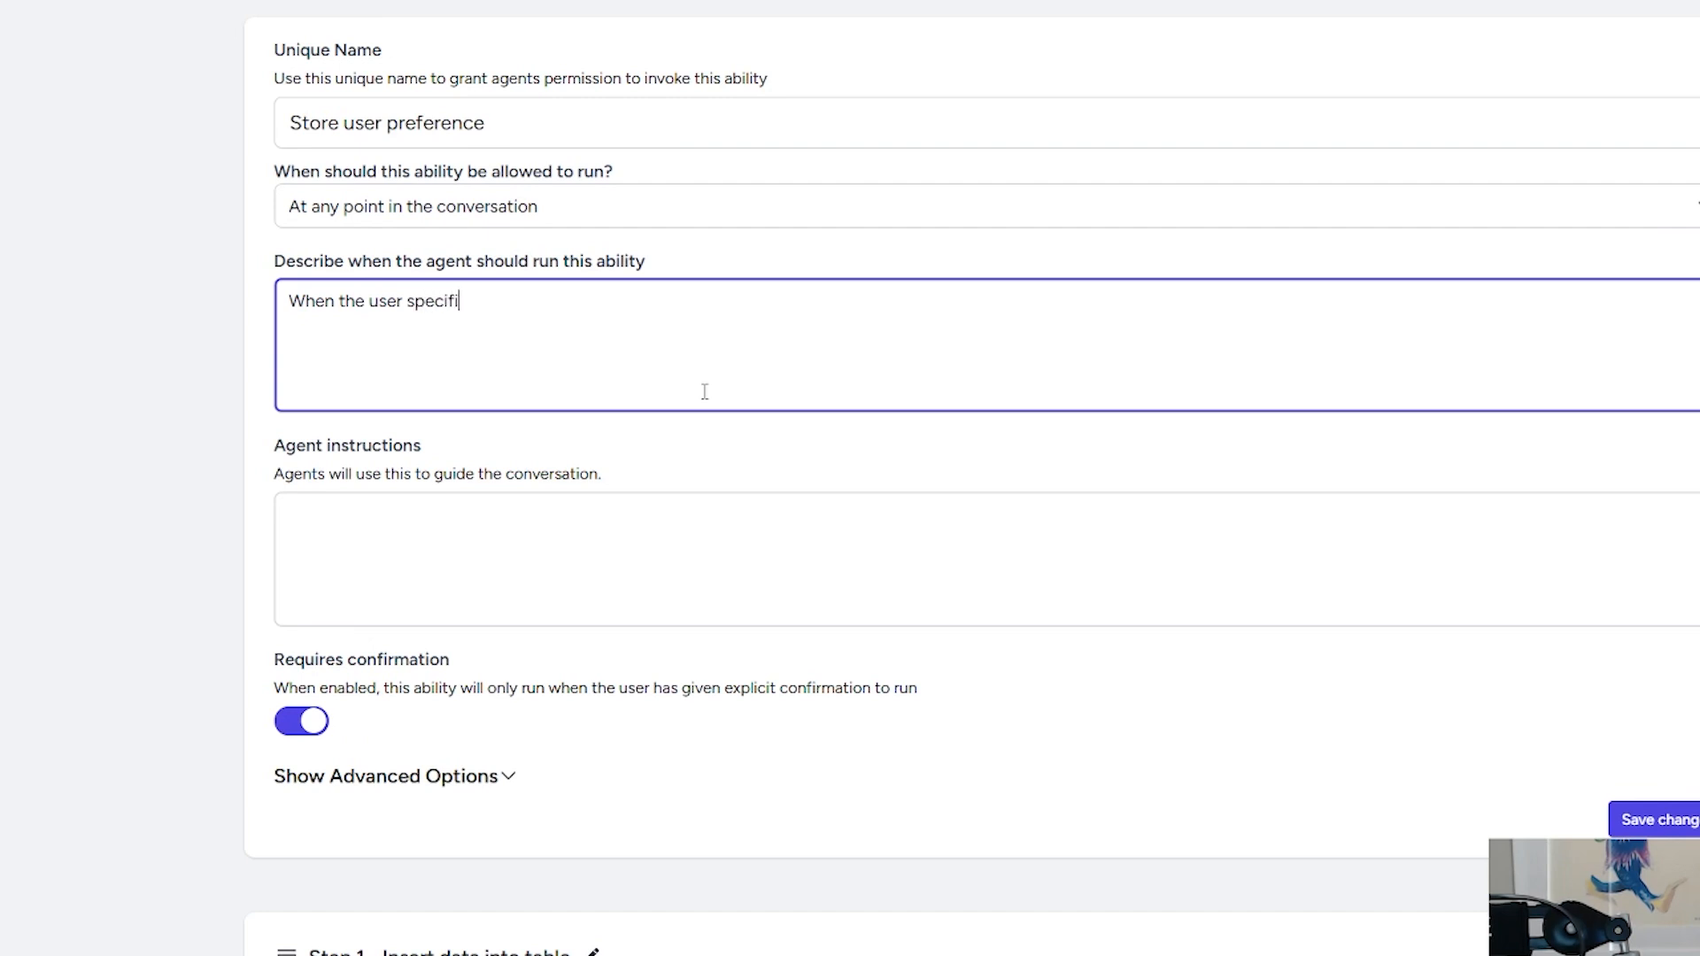
pyautogui.write('es a particular preference')
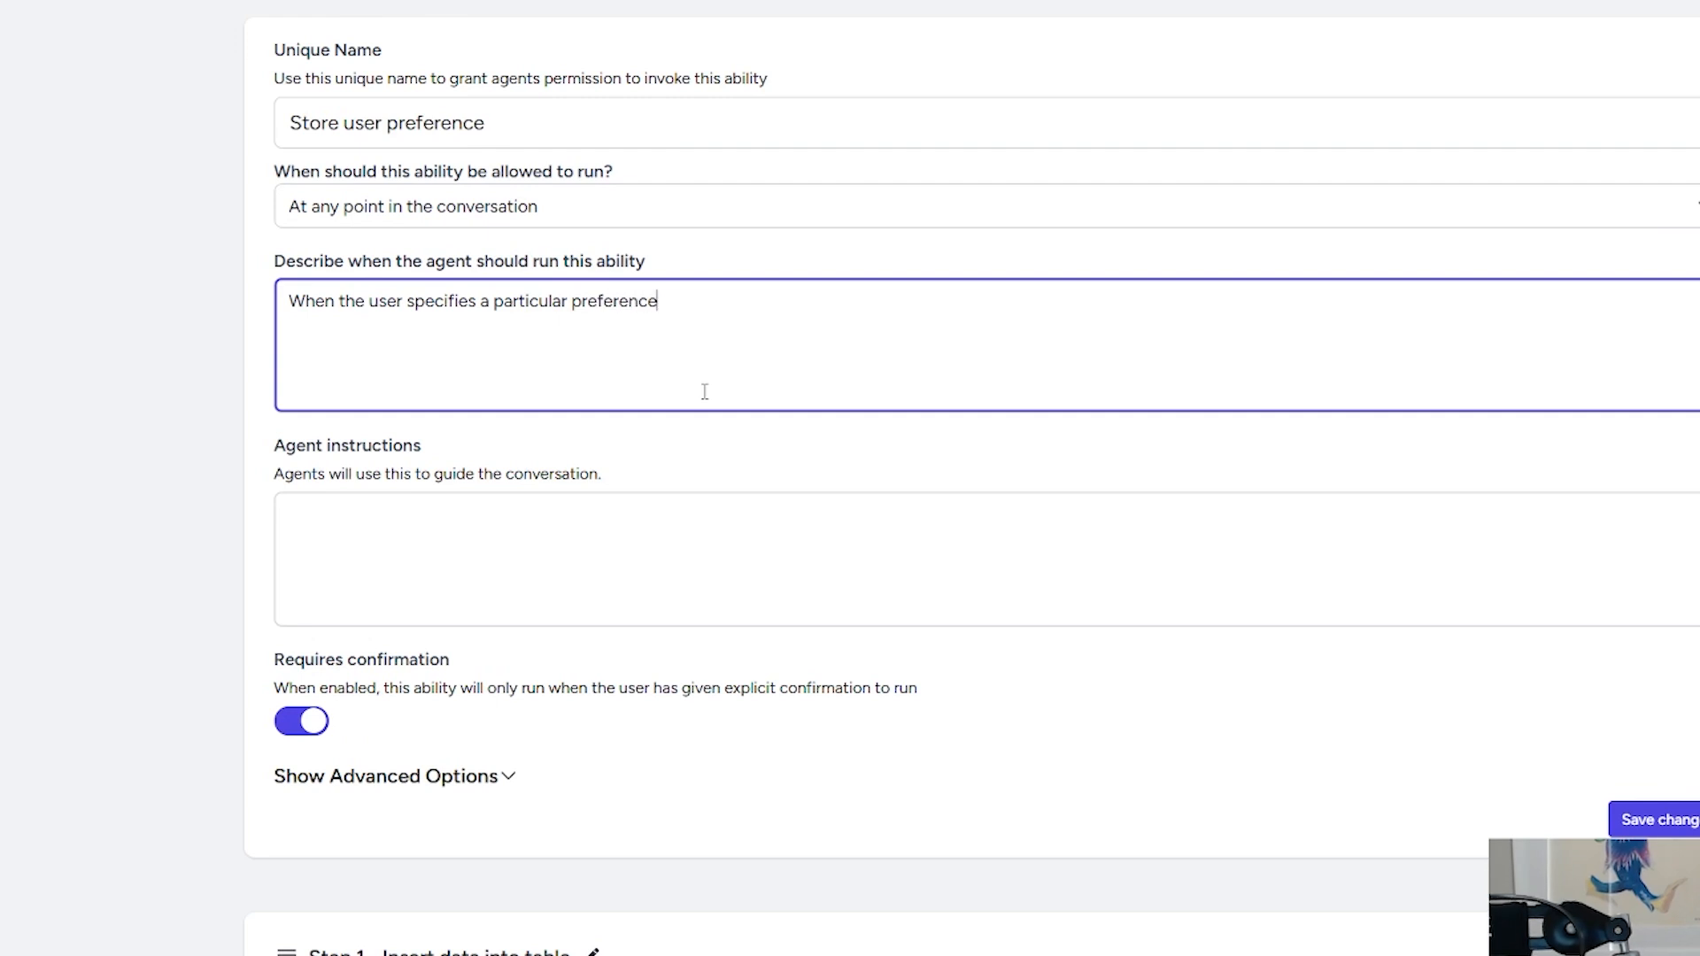
pyautogui.write(' or requests that the agent remember something for future ')
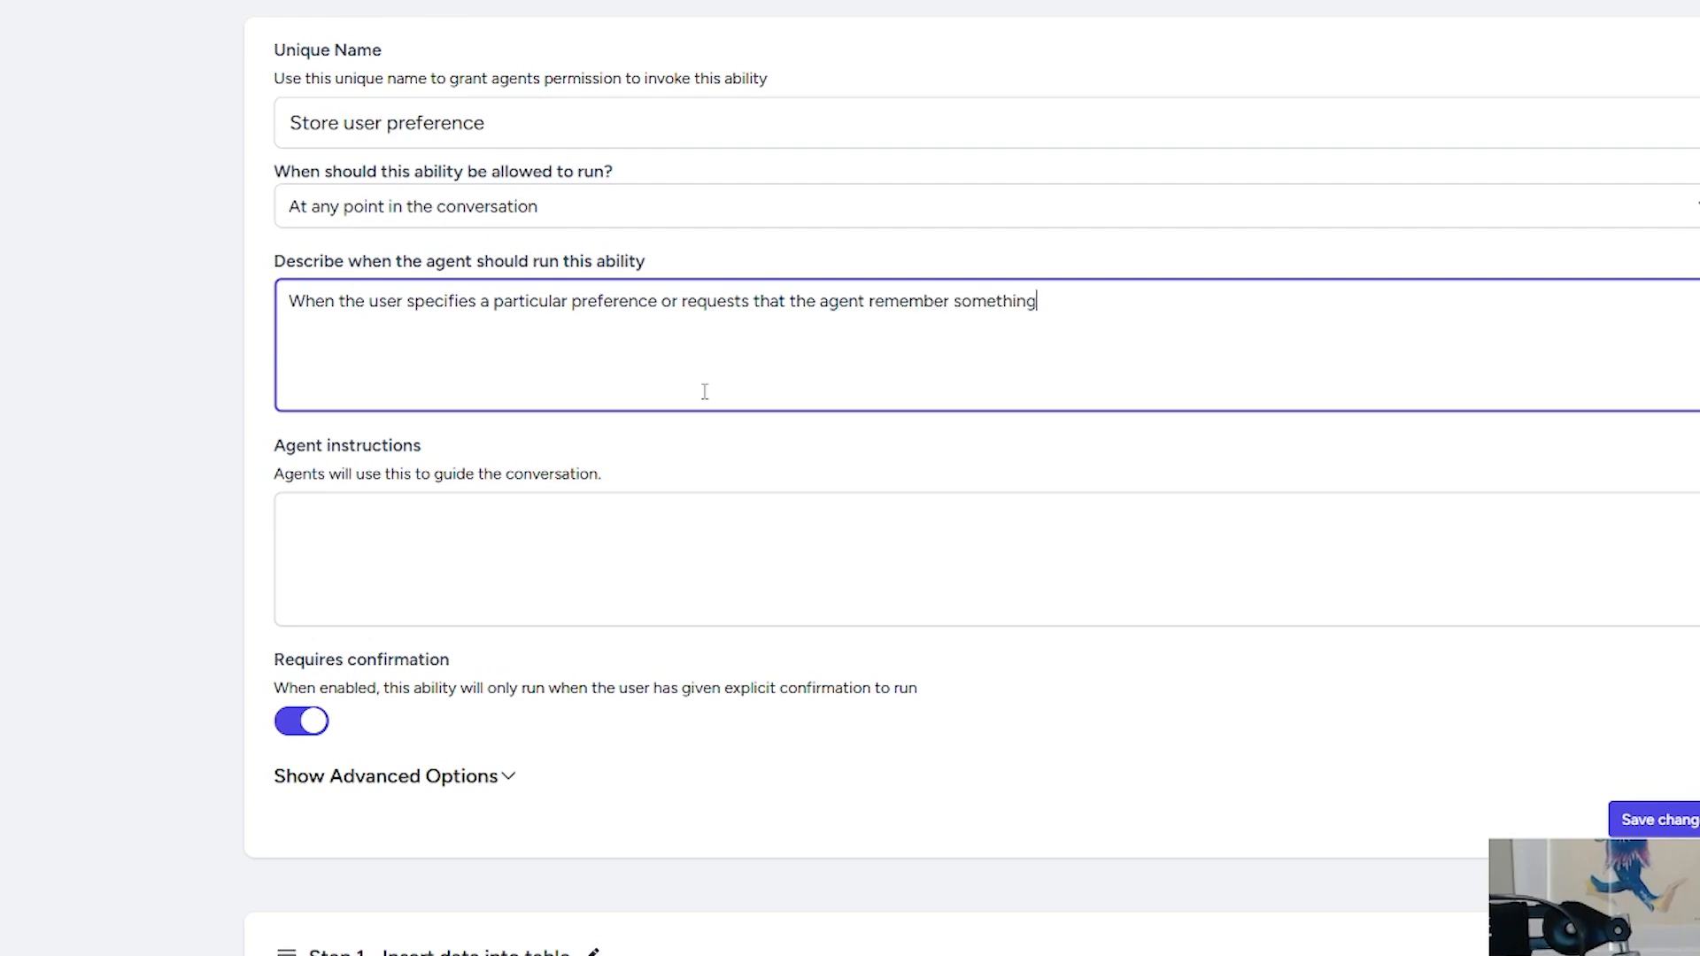
pyautogui.write('conversations')
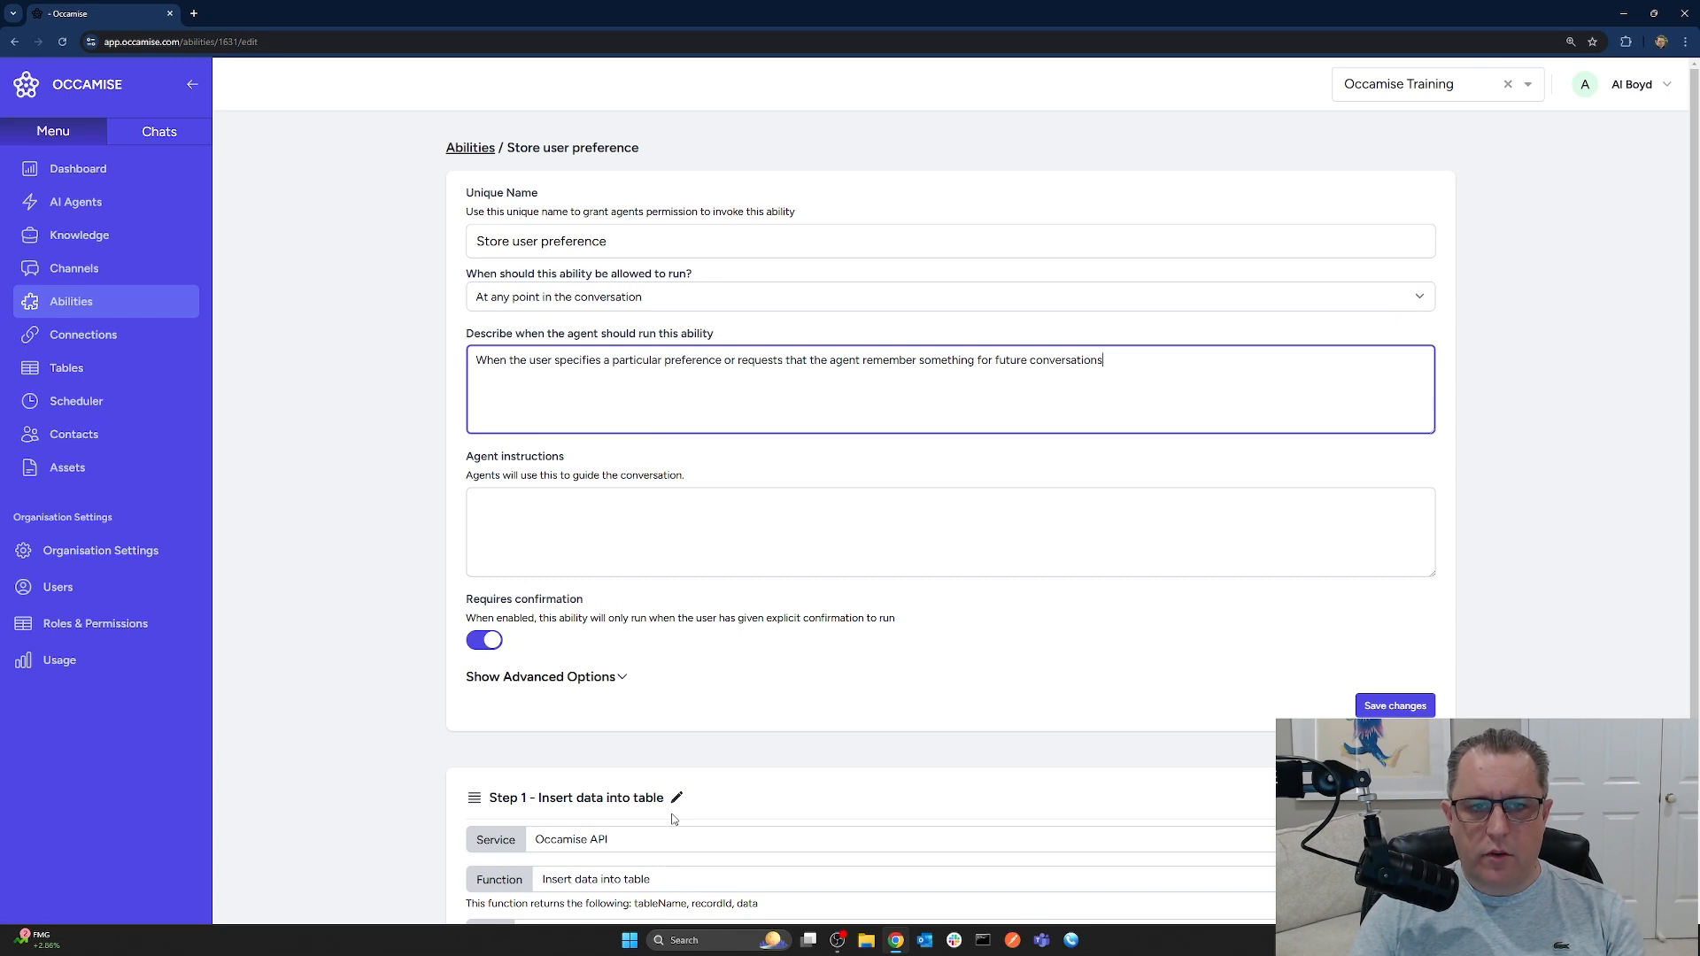
# Turn off Requires confirmation for the ability and show its advanced options
pyautogui.click(485, 651)
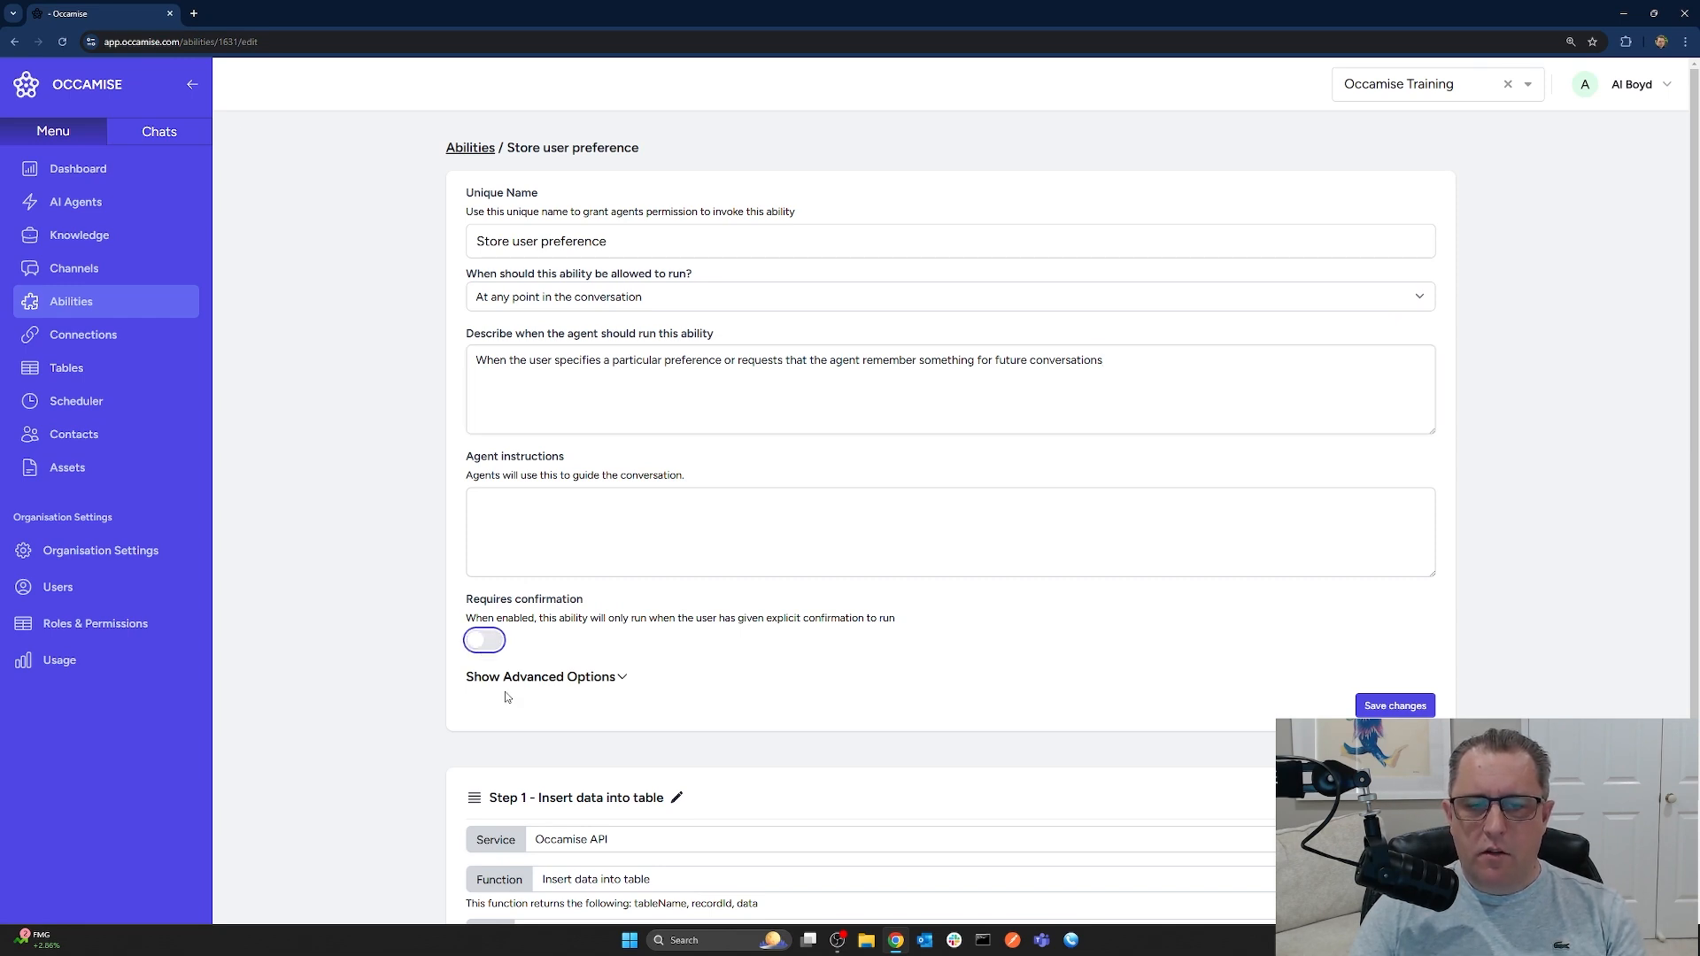
pyautogui.click(524, 678)
pyautogui.scroll(-3, 607, 645)
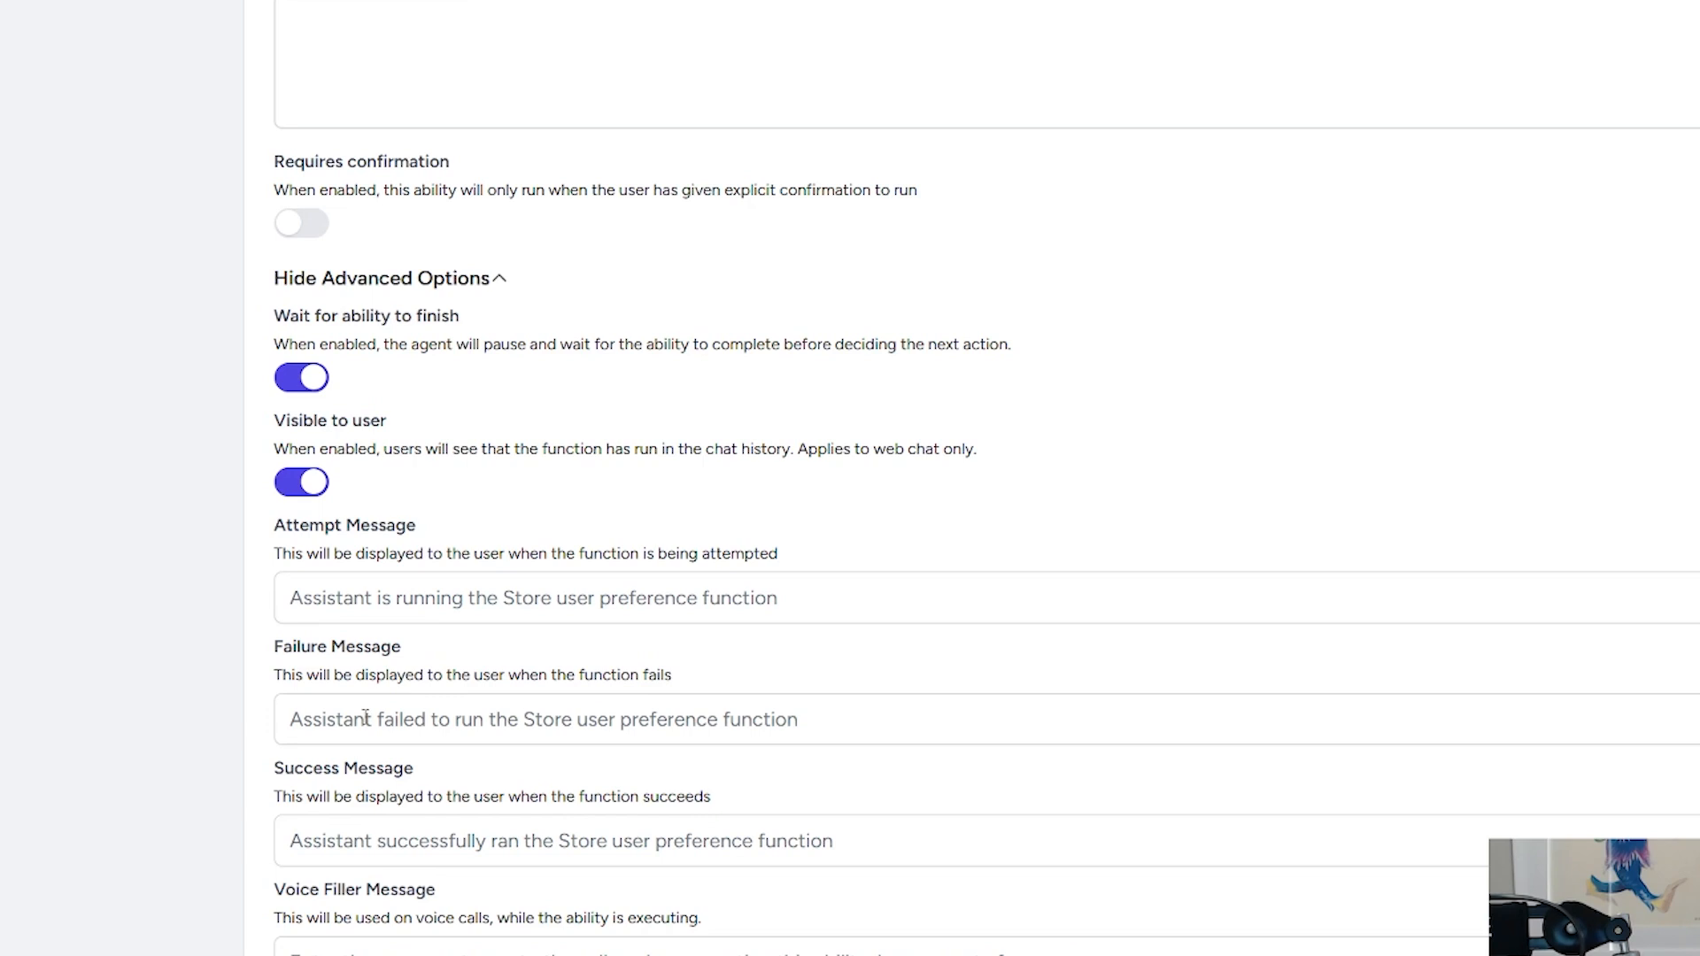
# Set the ability's attempt message to "Storing user preference" and its failure message to "Failed to store user preference"
pyautogui.click(467, 608)
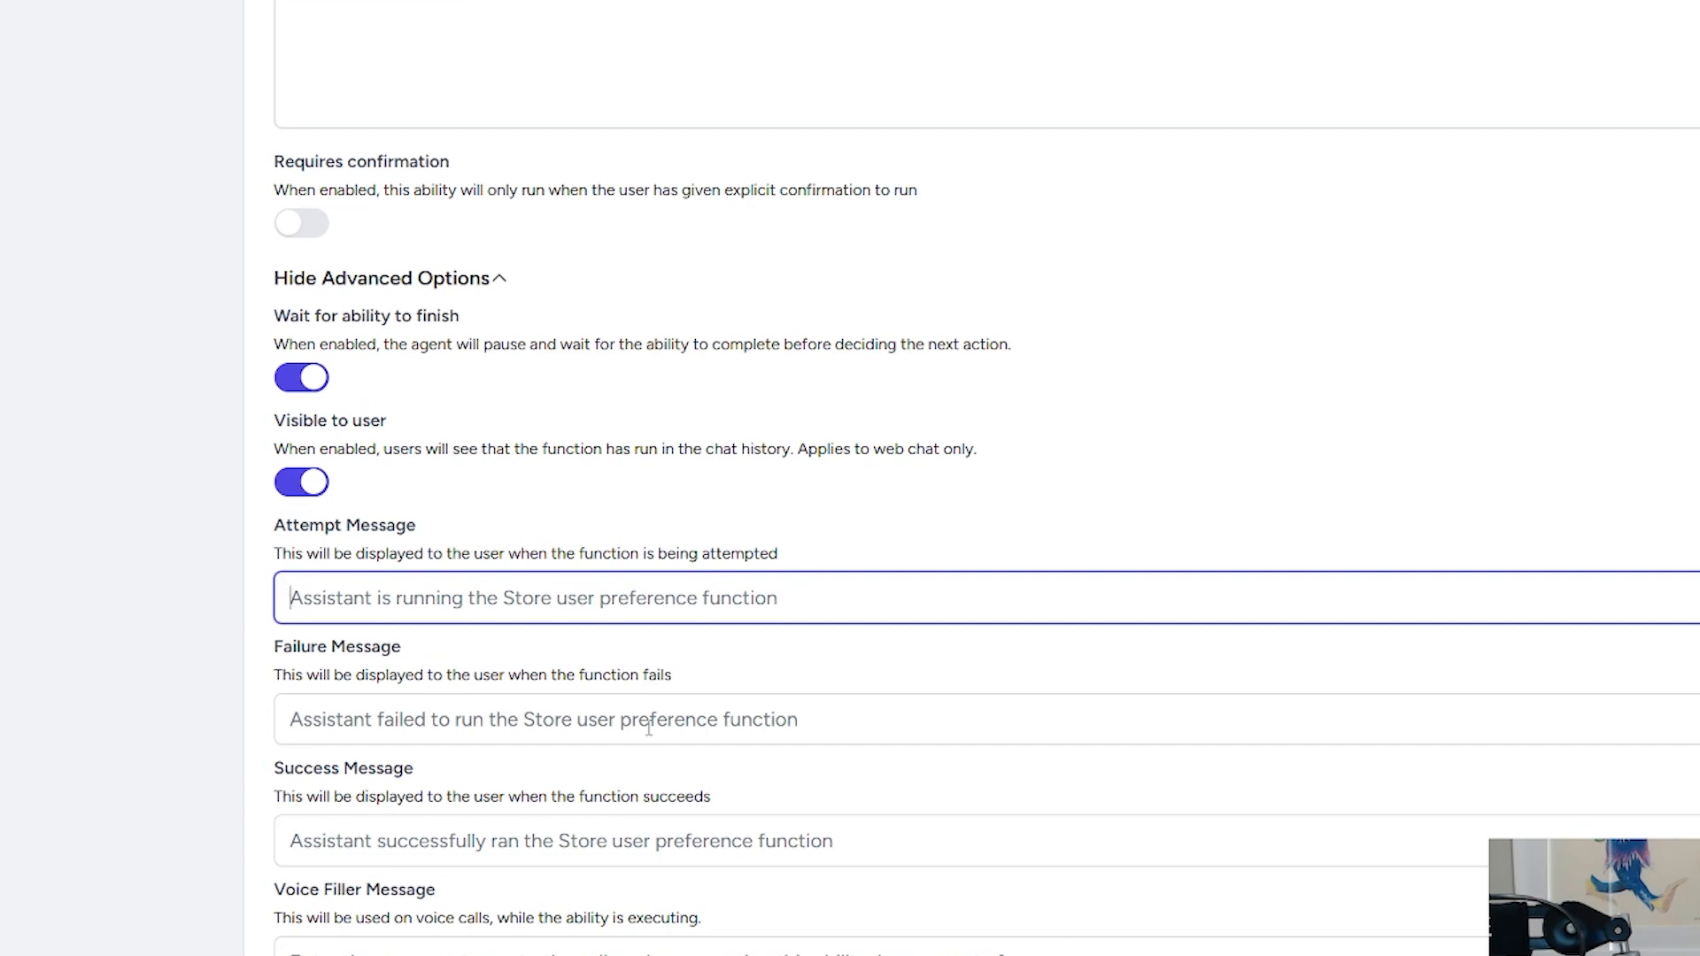
pyautogui.write('S')
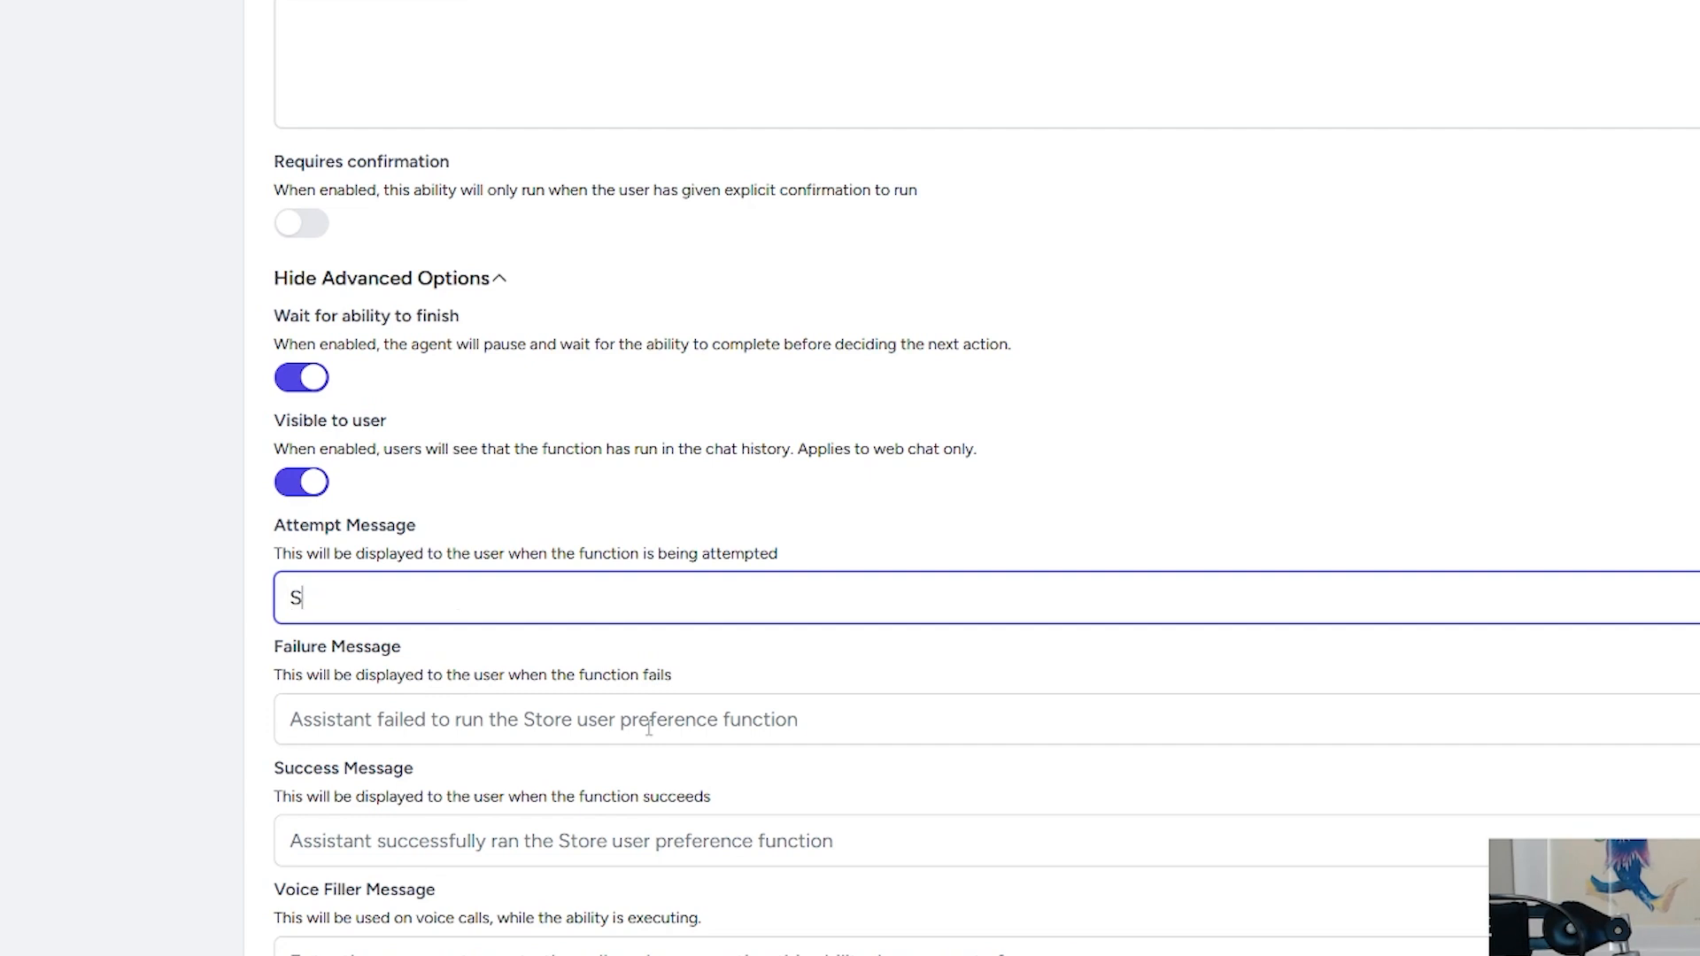
pyautogui.write('toring user preference')
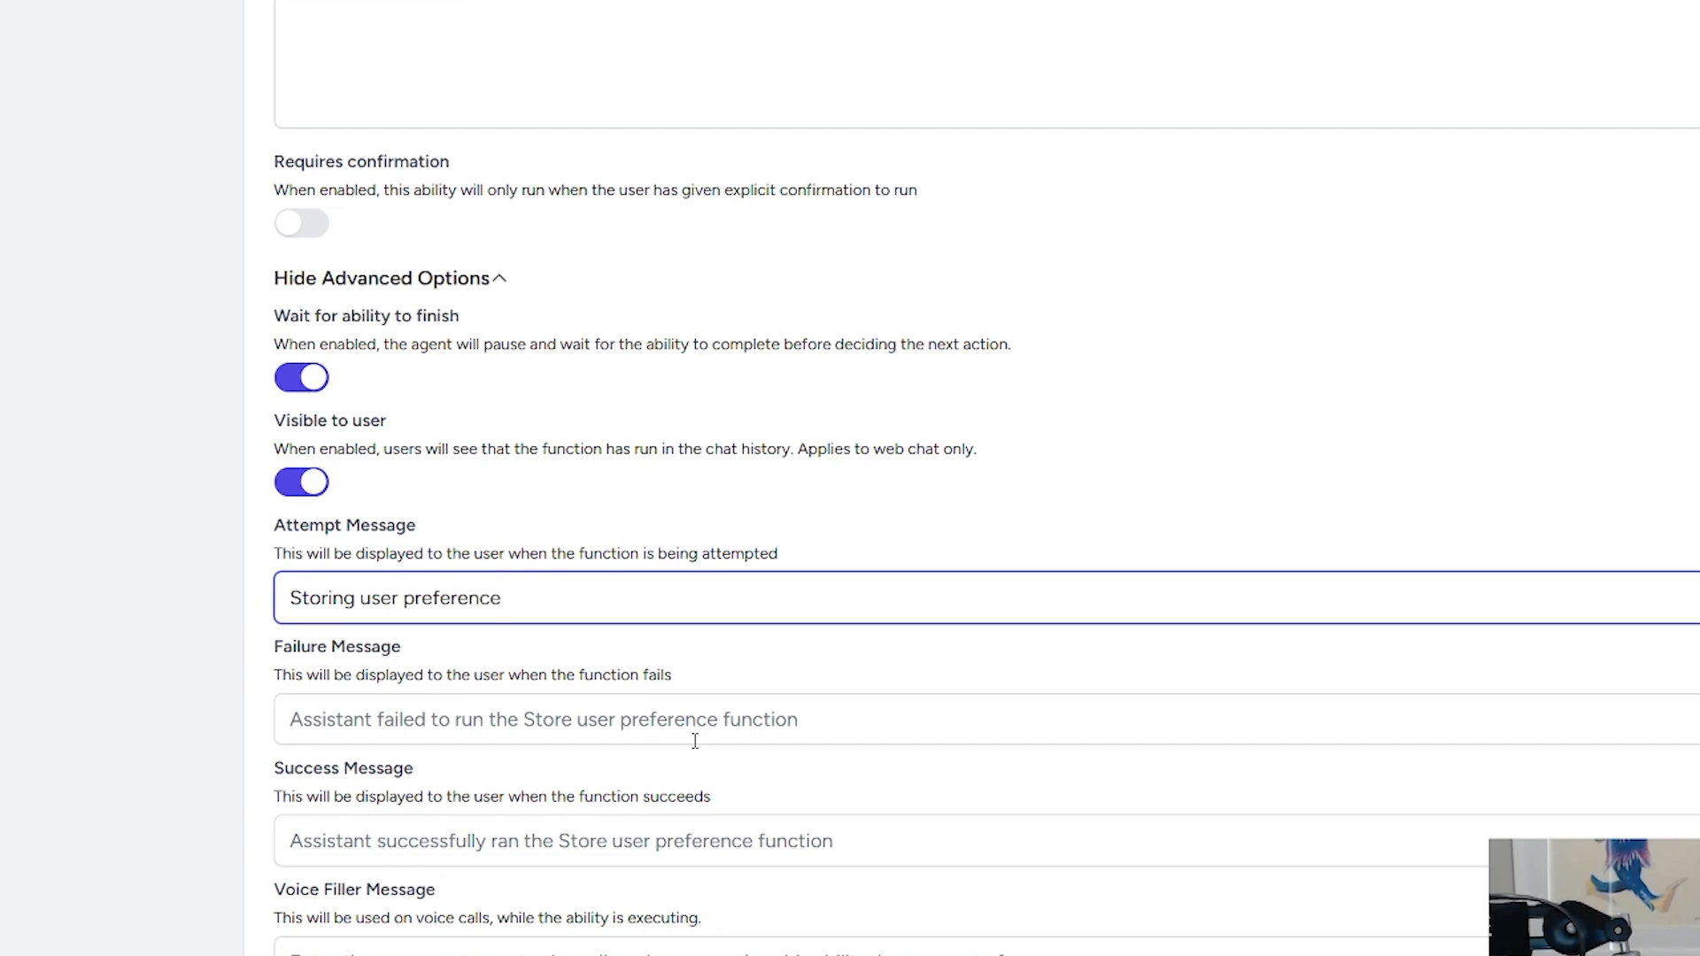
pyautogui.click(551, 717)
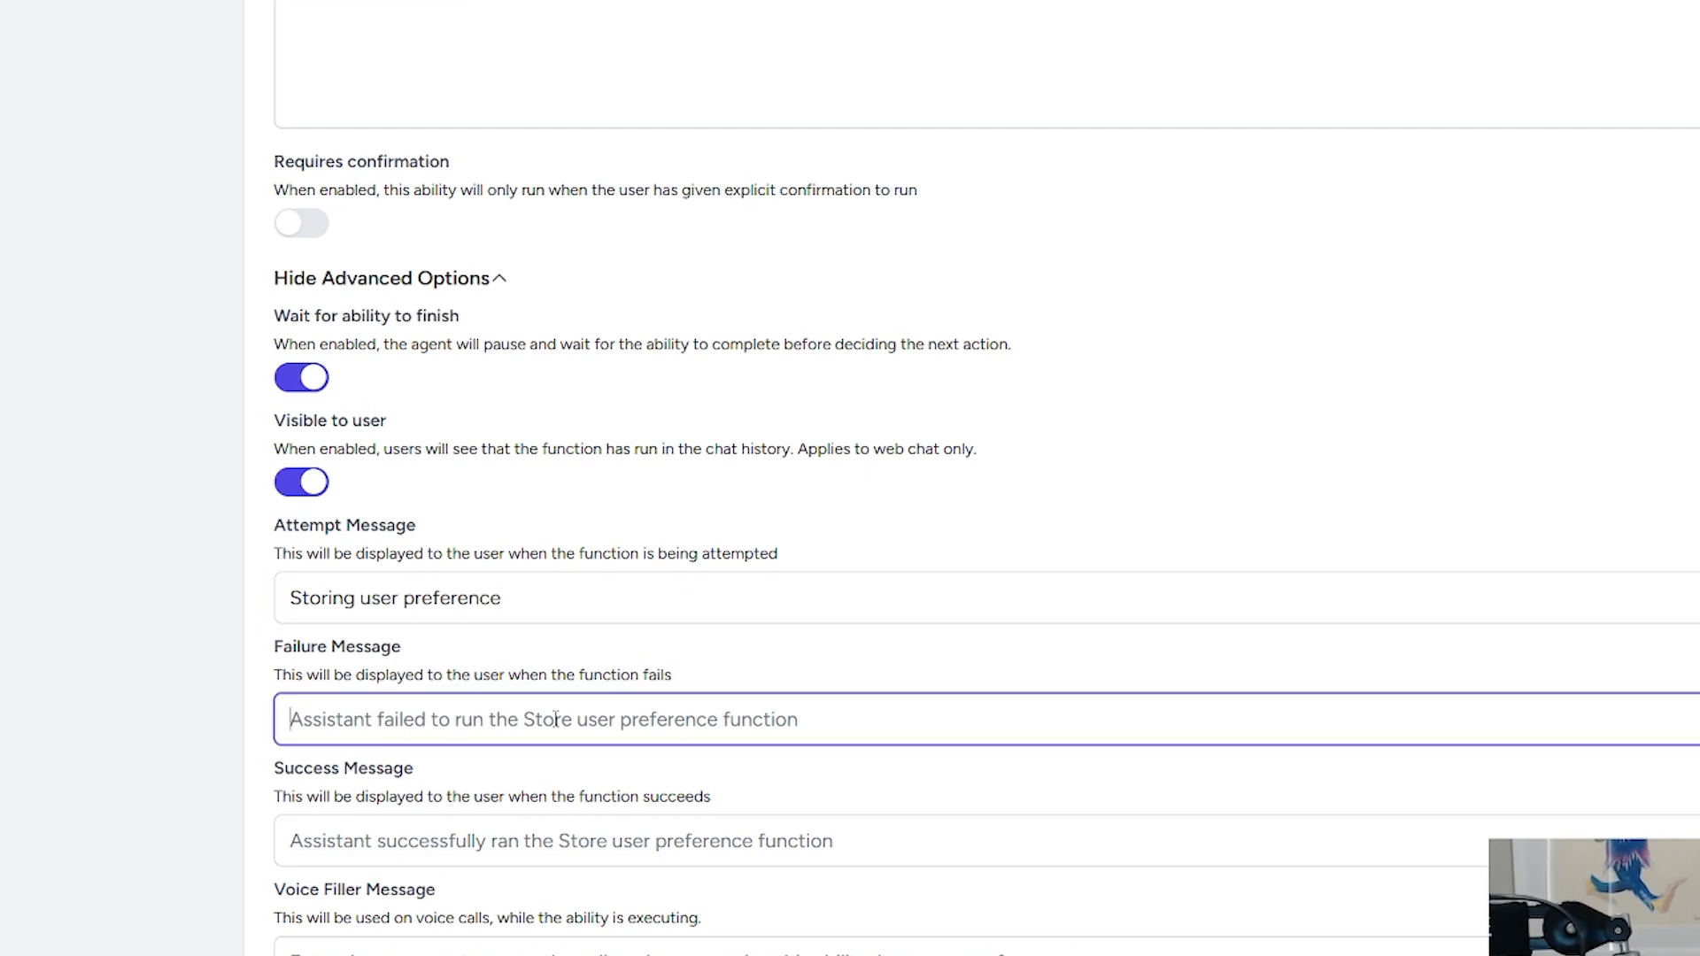
pyautogui.write('Failed to store user preference')
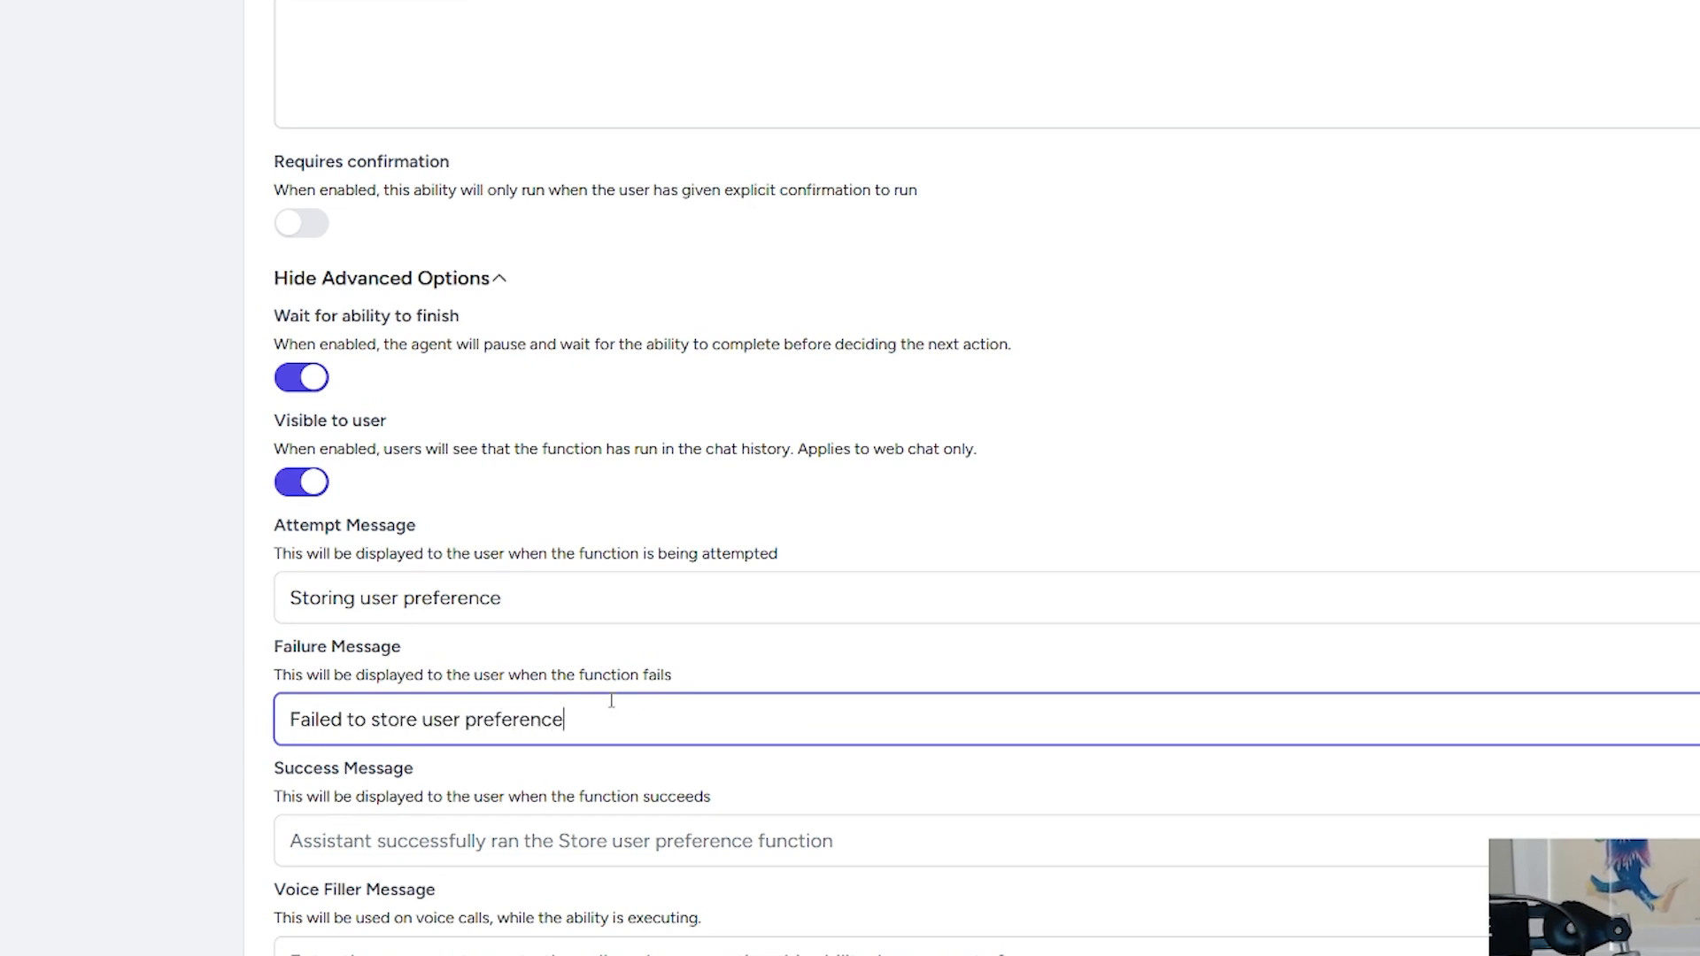
# Set the ability's success message to "User preference stored!" and collapse the advanced options
pyautogui.click(626, 843)
pyautogui.write('User preference stored!')
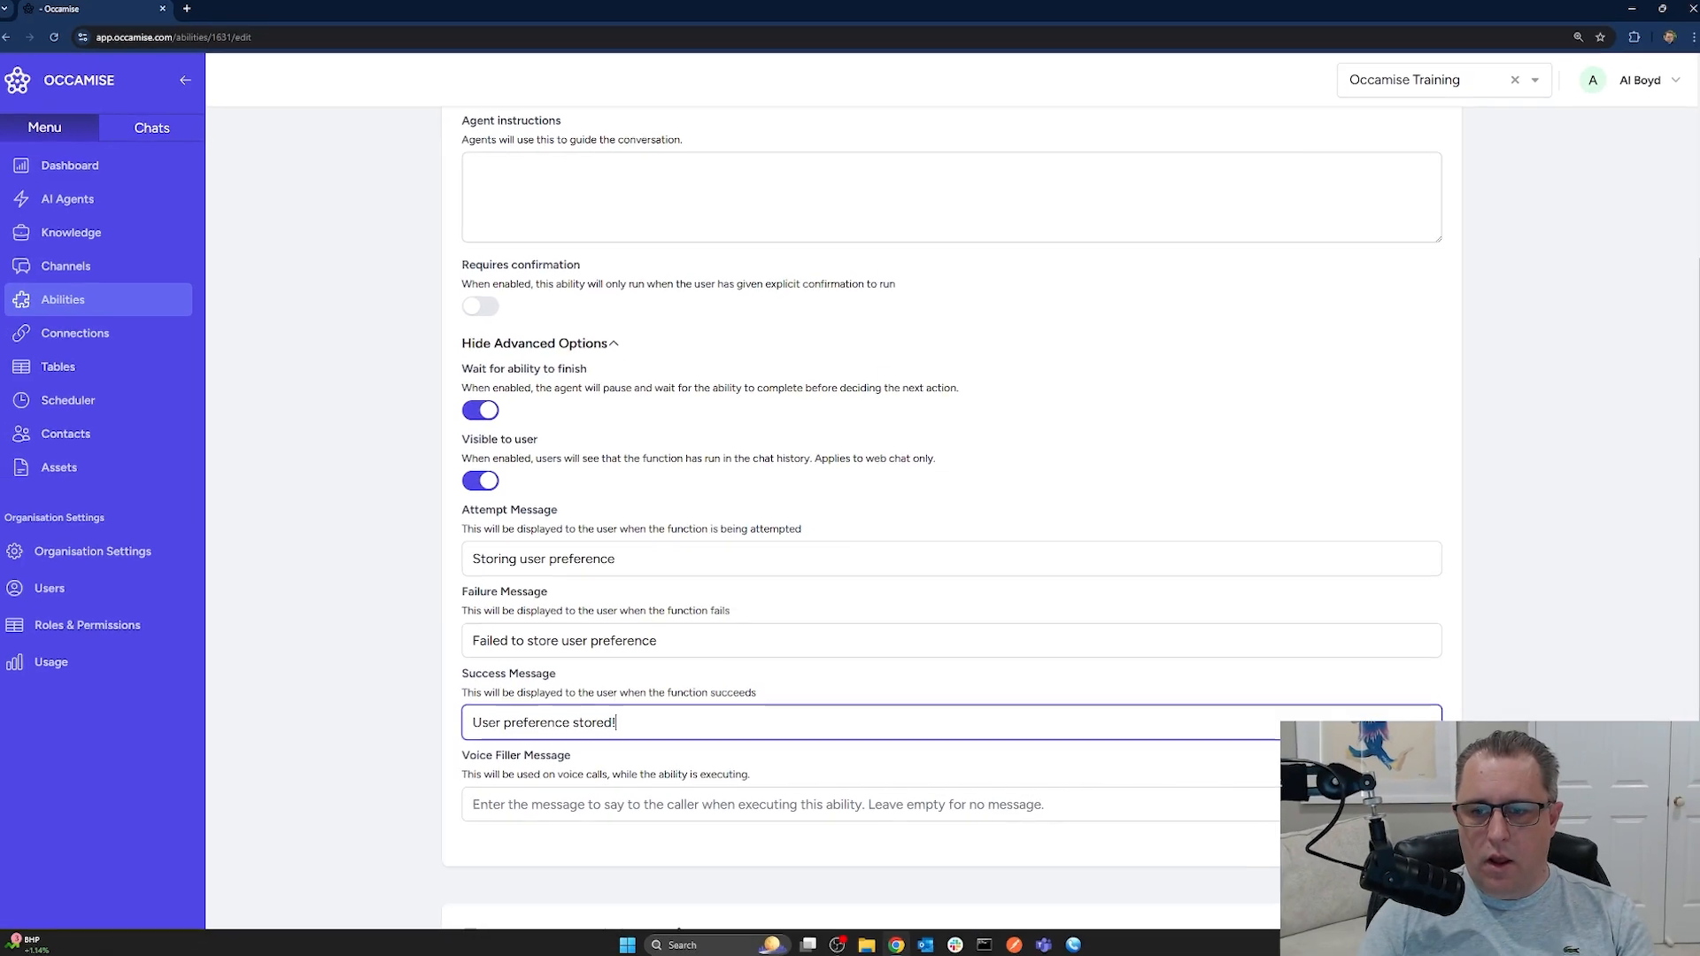
pyautogui.click(1450, 905)
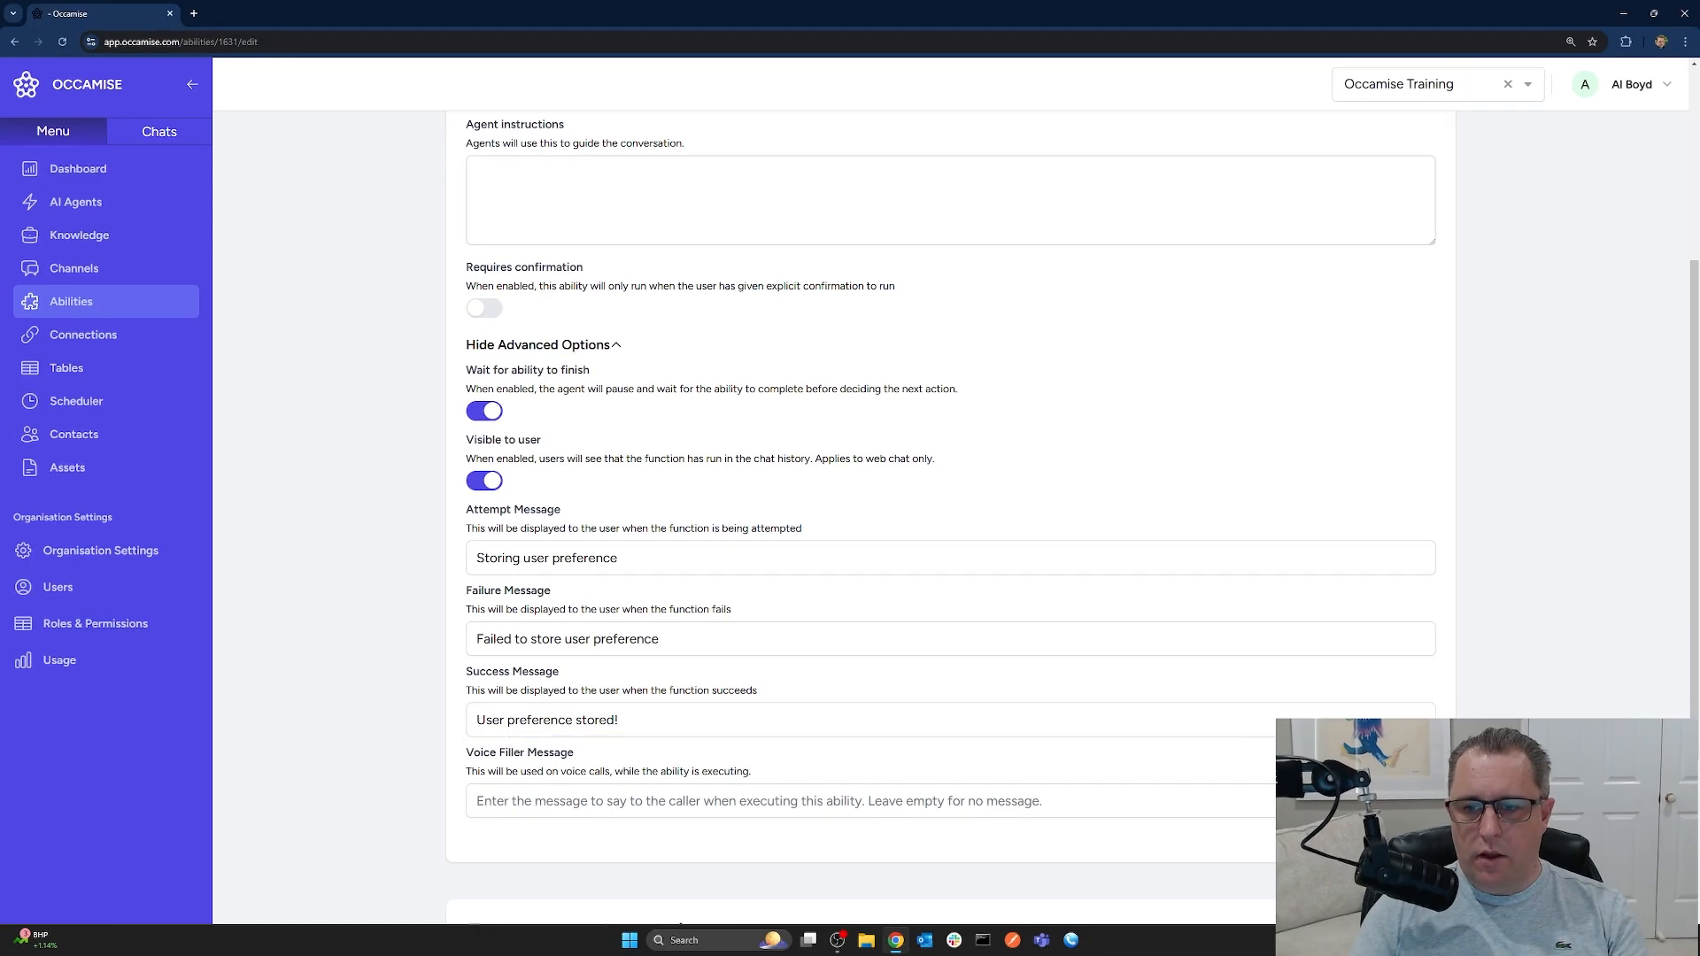
pyautogui.click(550, 346)
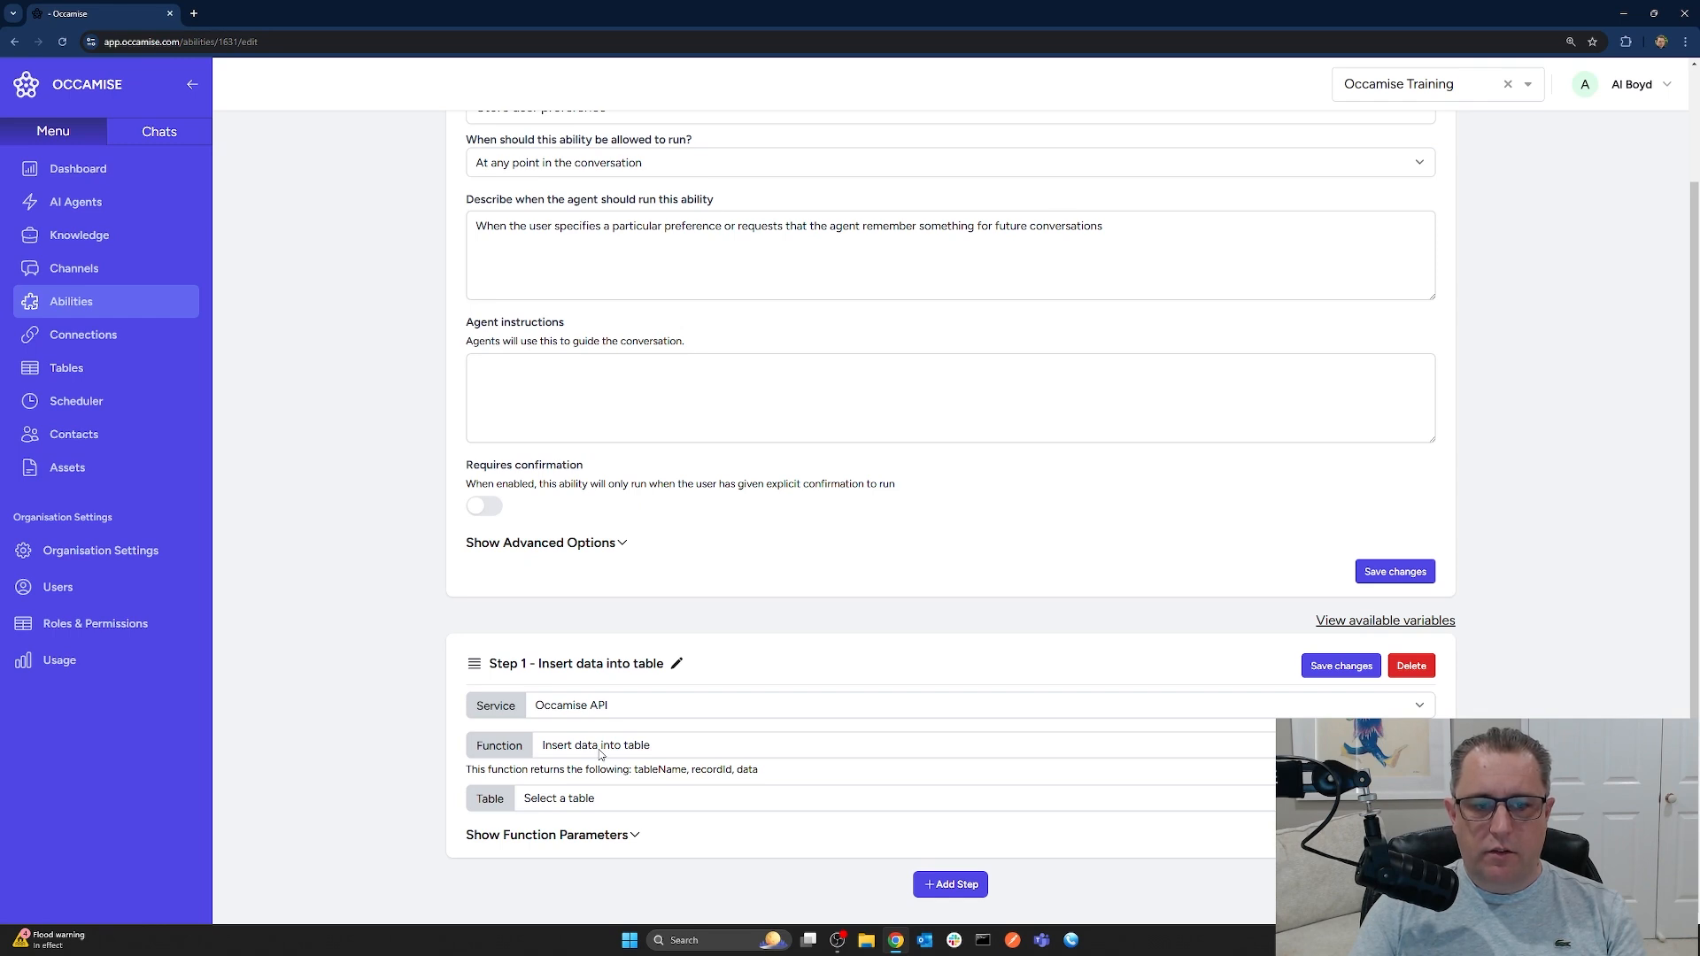
# Select the User Preferences table for the Insert data into table step and show its function parameters
pyautogui.click(578, 804)
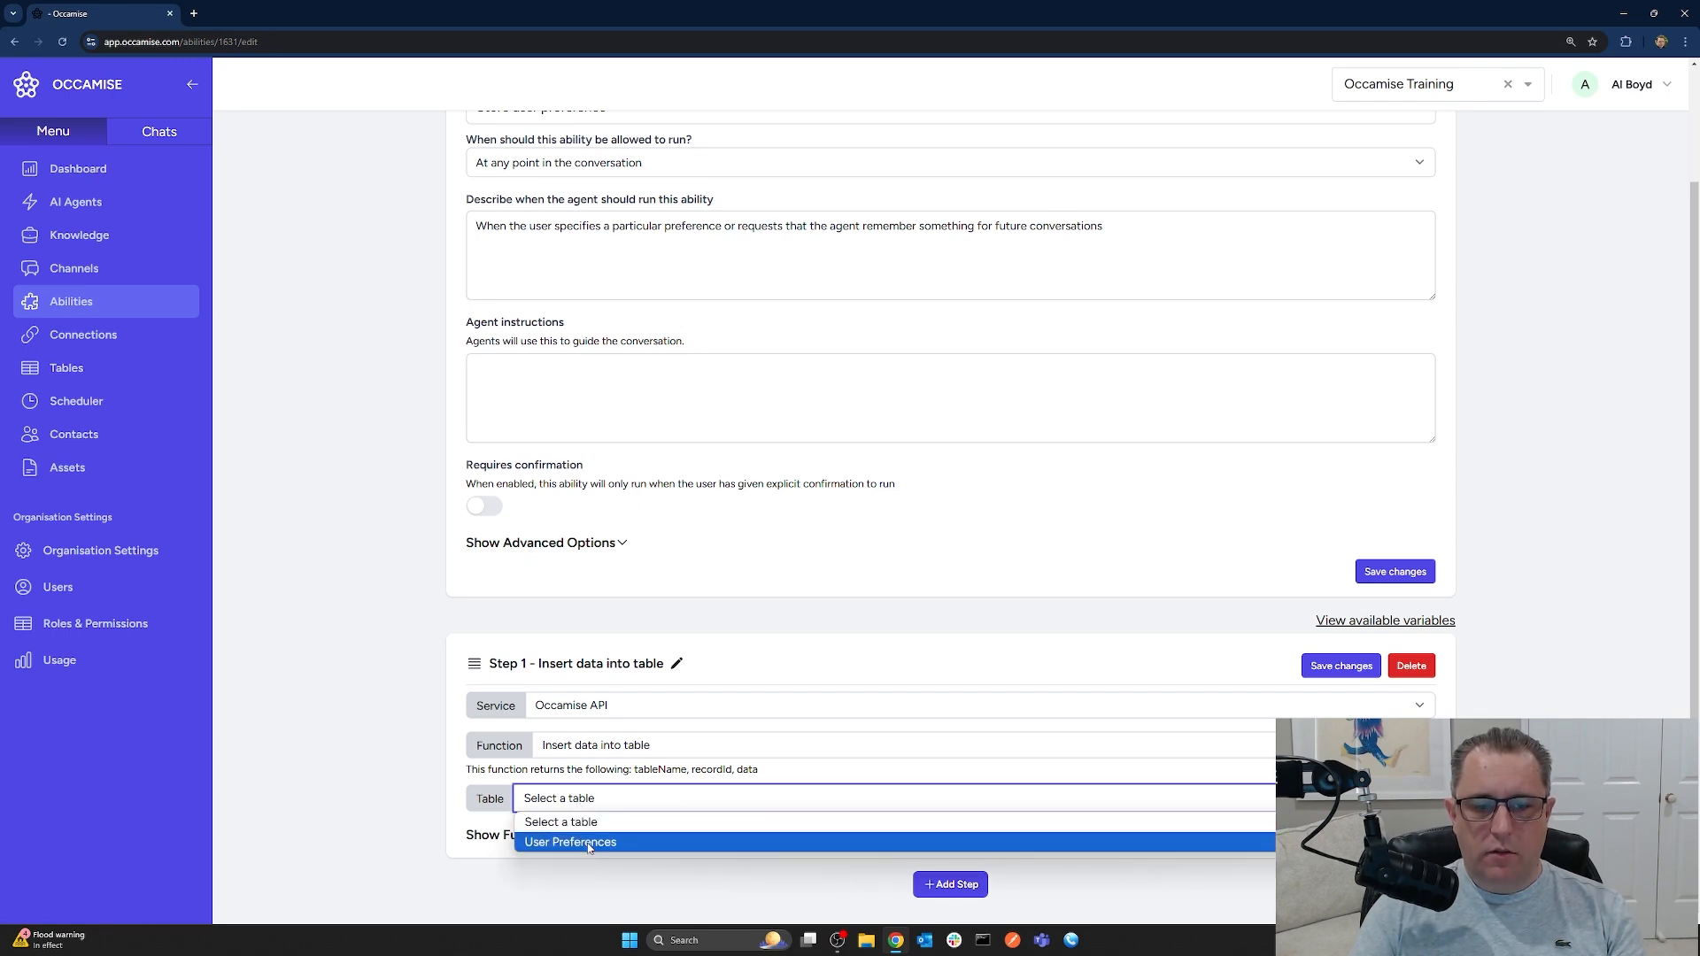
pyautogui.click(588, 842)
pyautogui.click(590, 836)
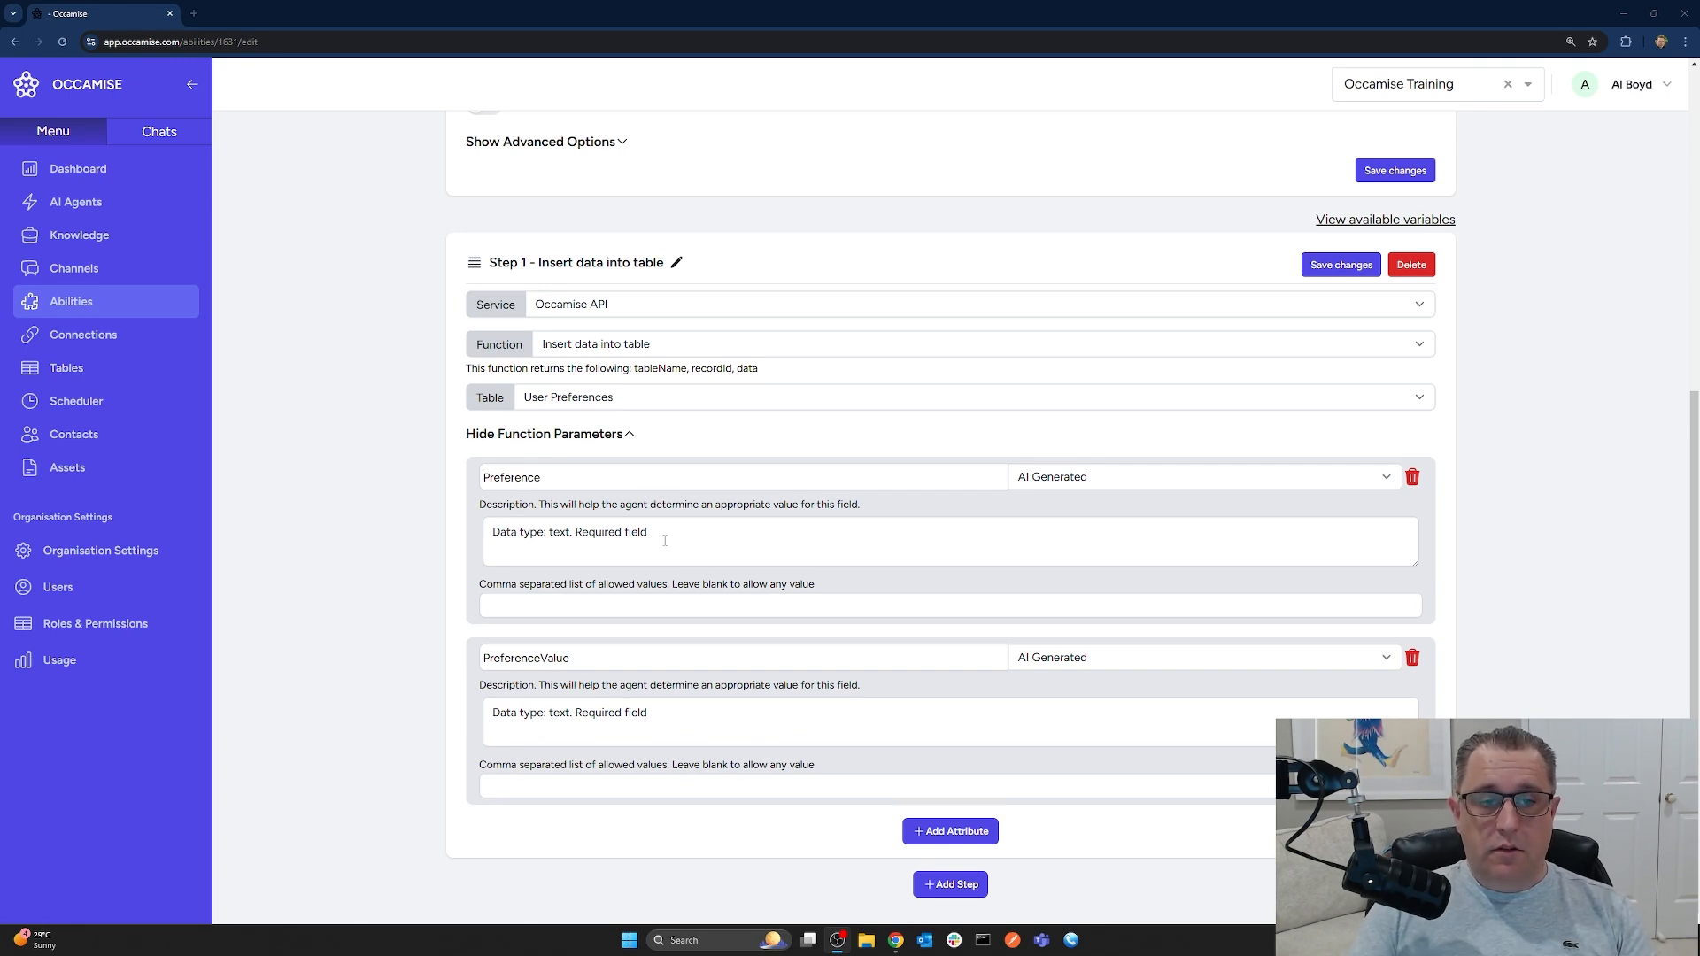
# Examine the names, value source options and default description of the Preference and PreferenceValue parameters
pyautogui.click(568, 478)
pyautogui.click(598, 655)
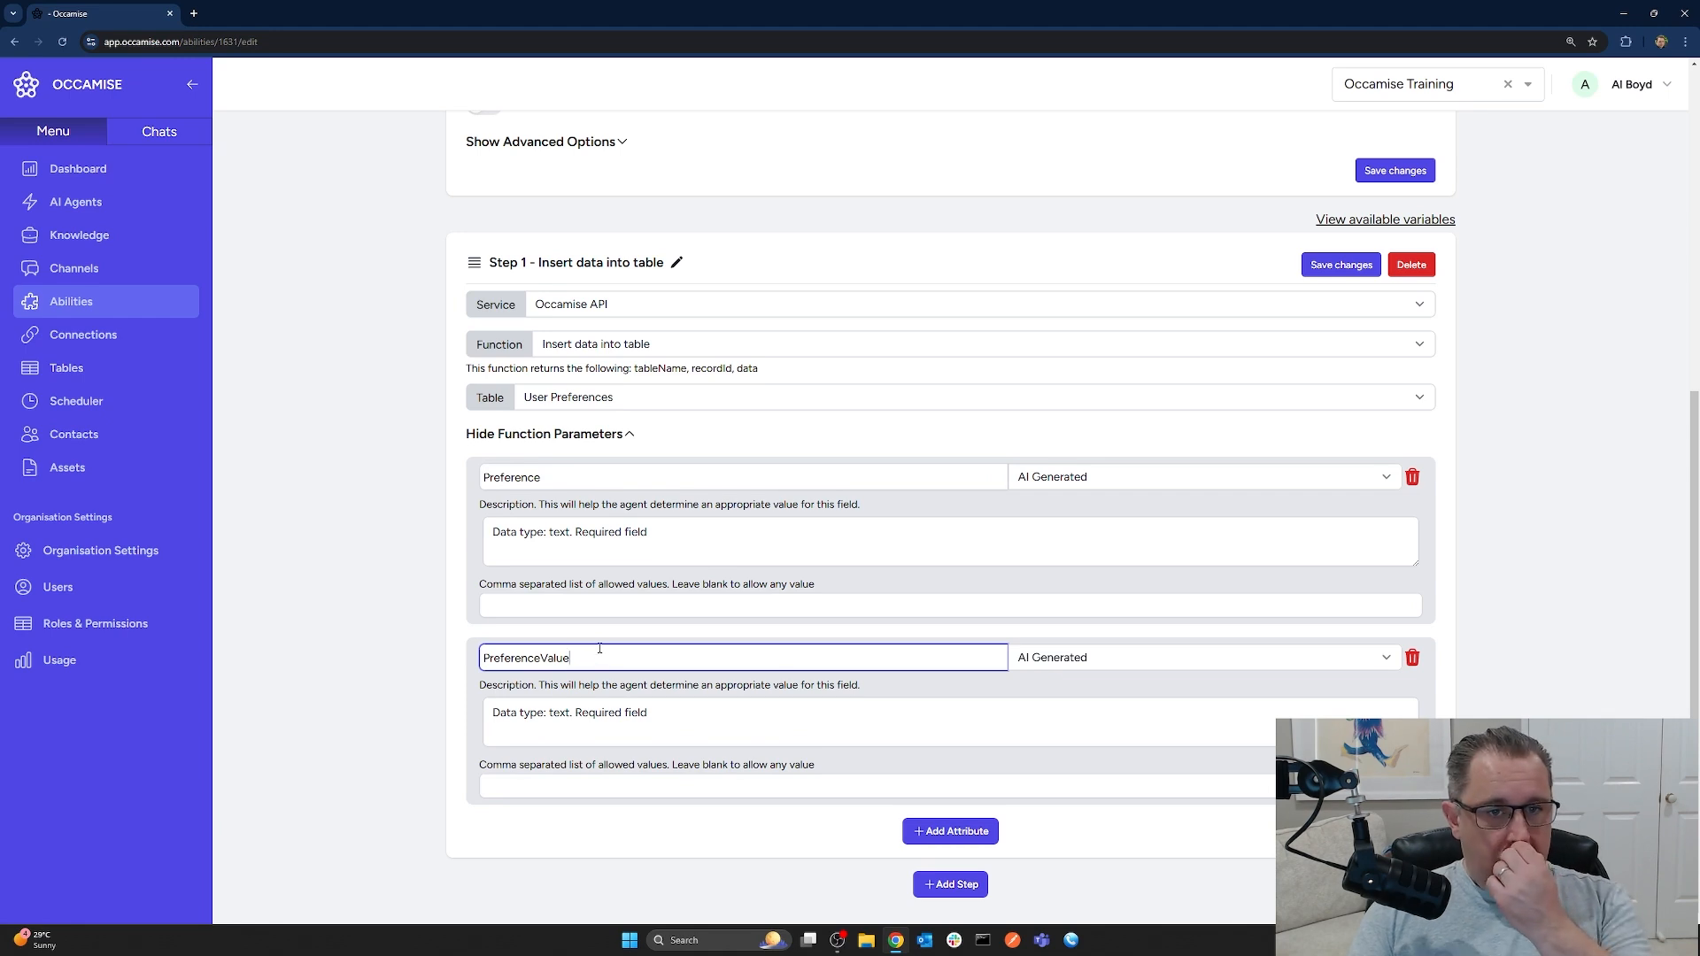
pyautogui.click(1025, 505)
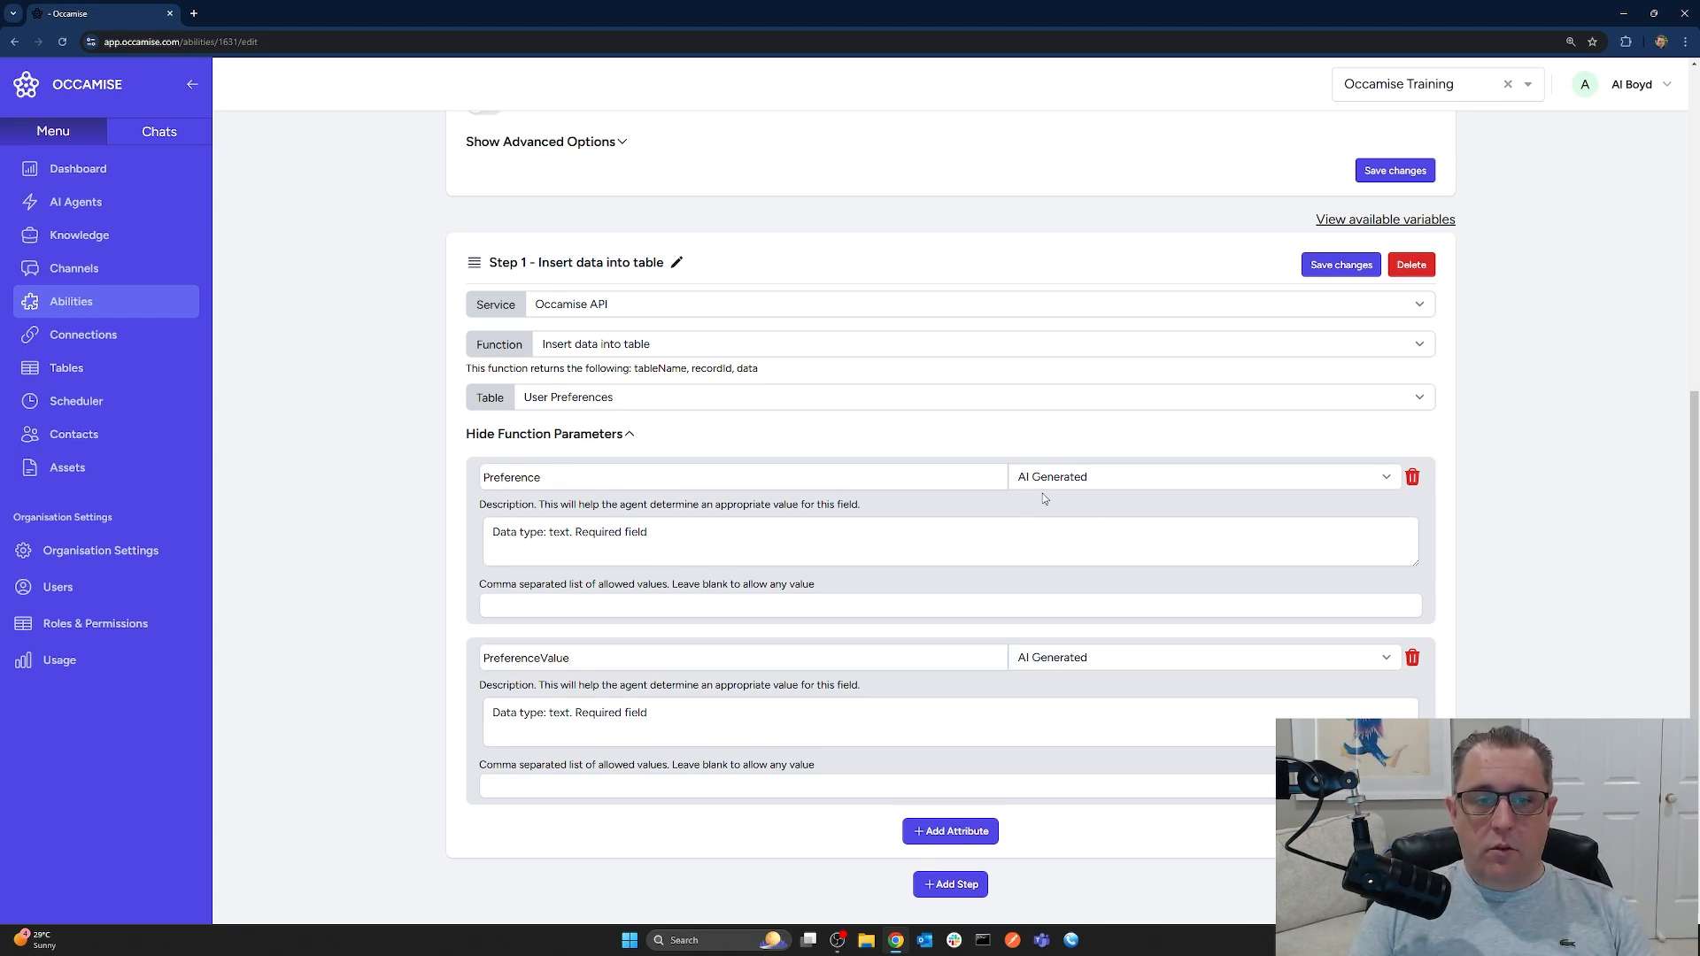
pyautogui.click(1054, 477)
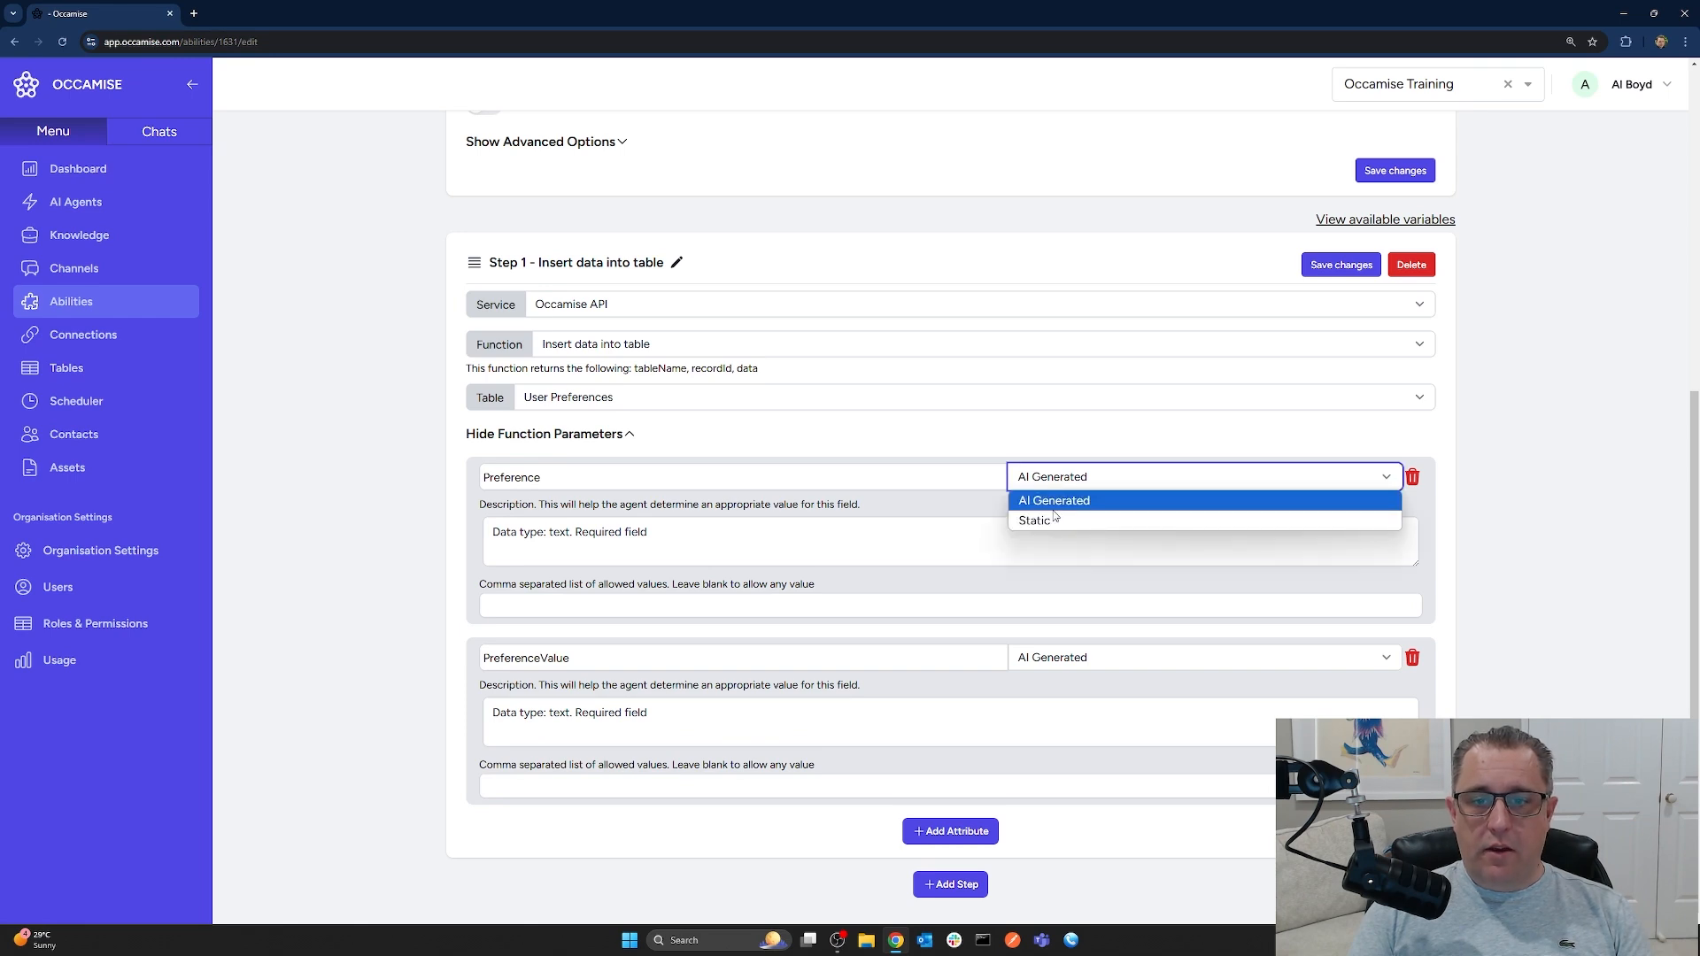
pyautogui.click(1055, 520)
pyautogui.click(945, 580)
pyautogui.moveTo(945, 580); pyautogui.dragTo(443, 590)
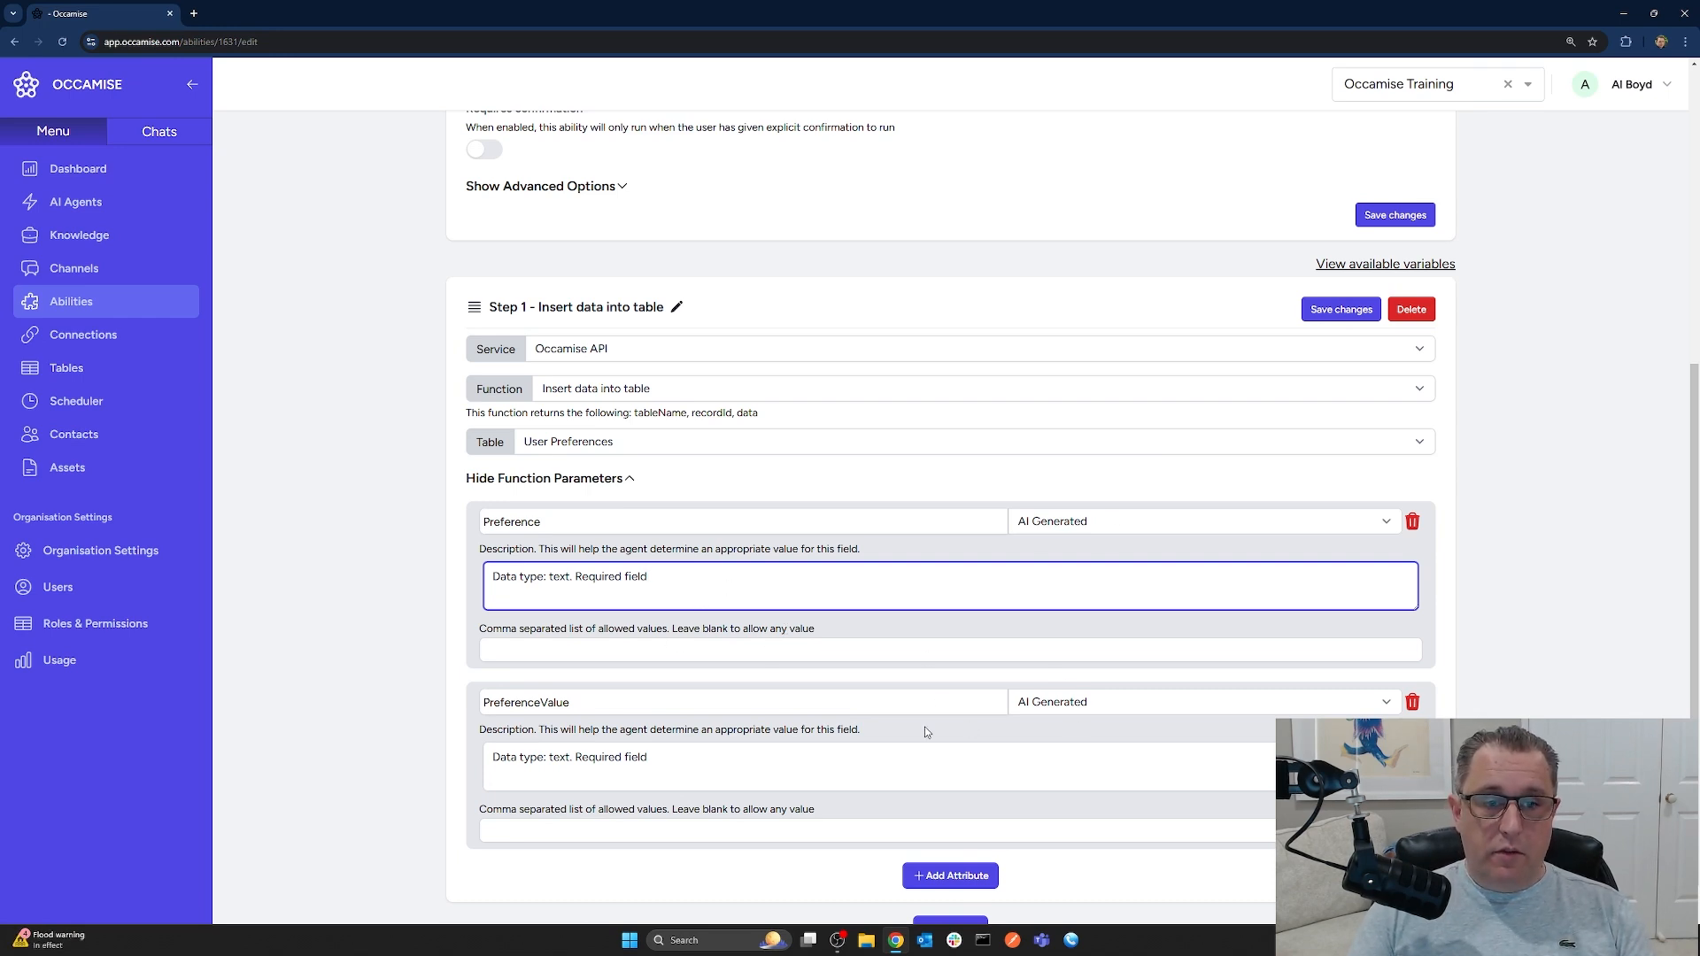
pyautogui.moveTo(731, 576); pyautogui.dragTo(478, 590)
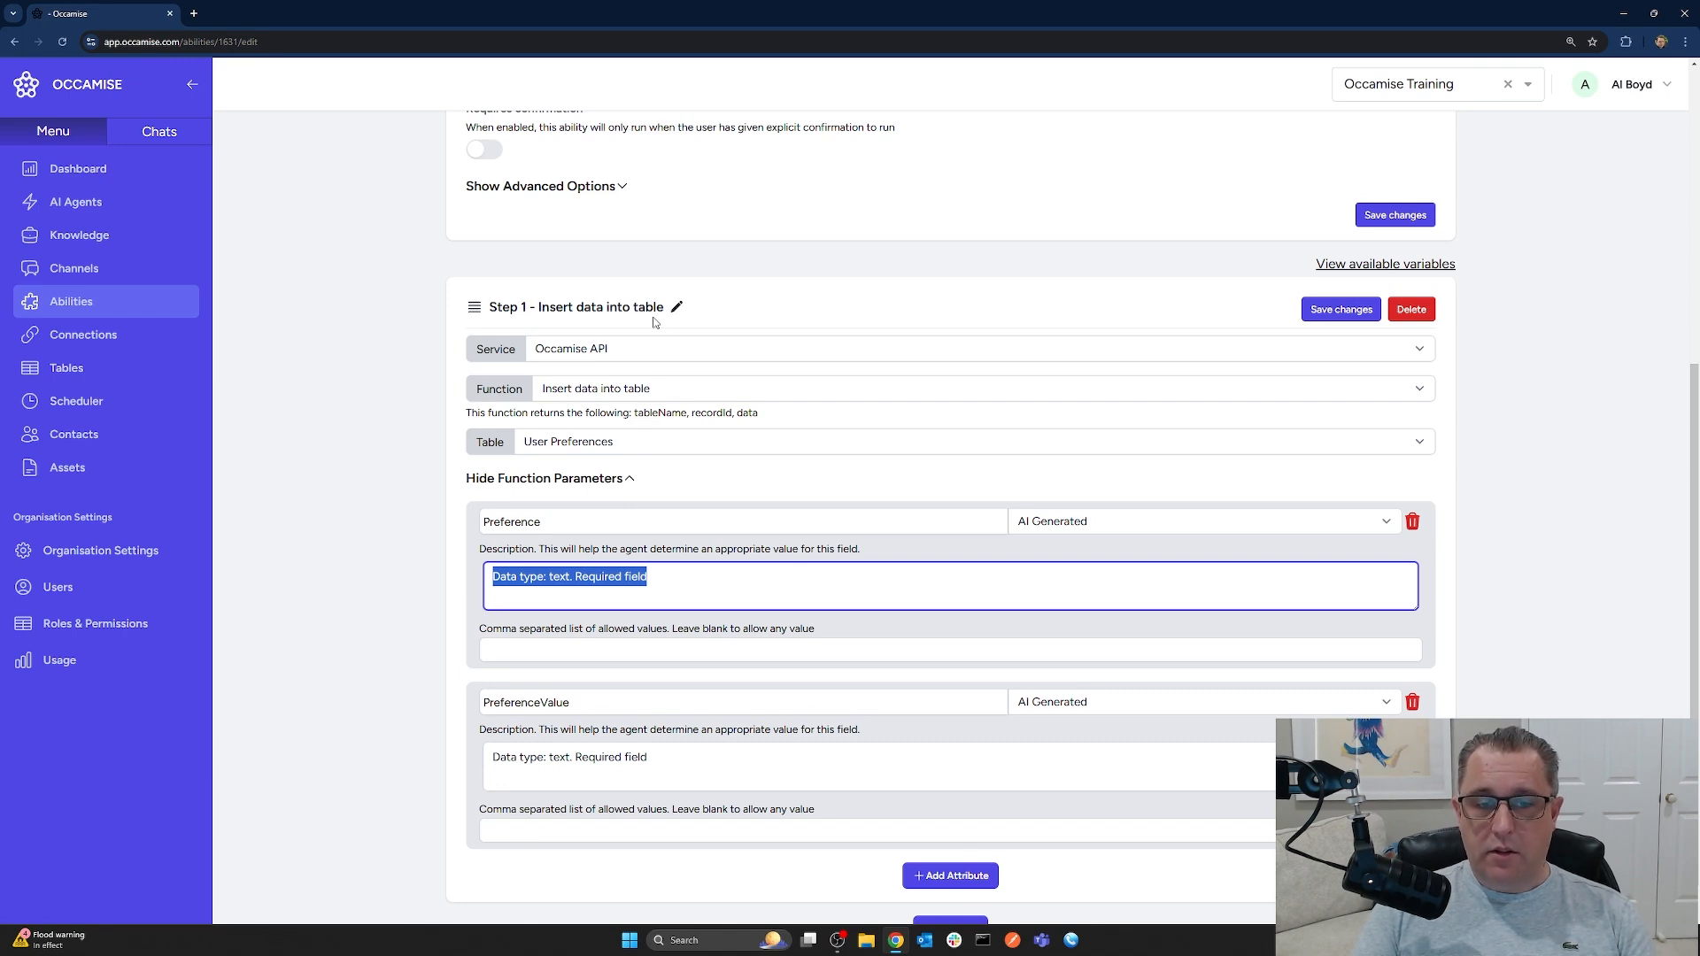
# Rename Step 1 of the ability to "Store user preference"
pyautogui.click(679, 310)
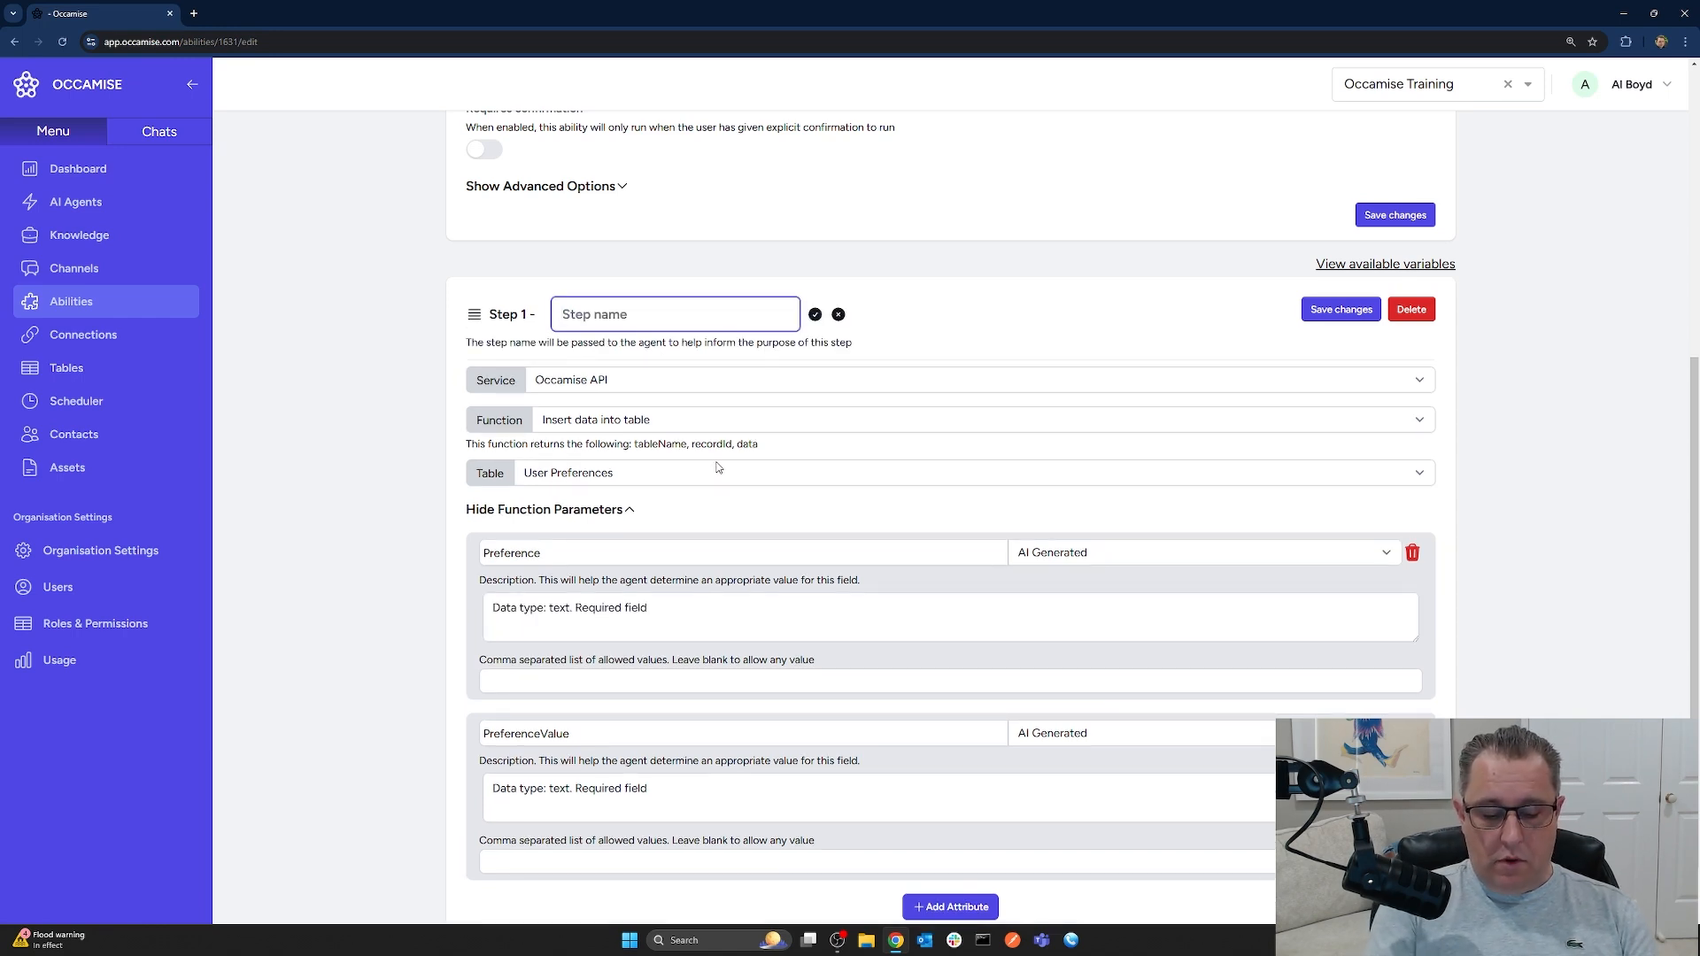
pyautogui.write('S')
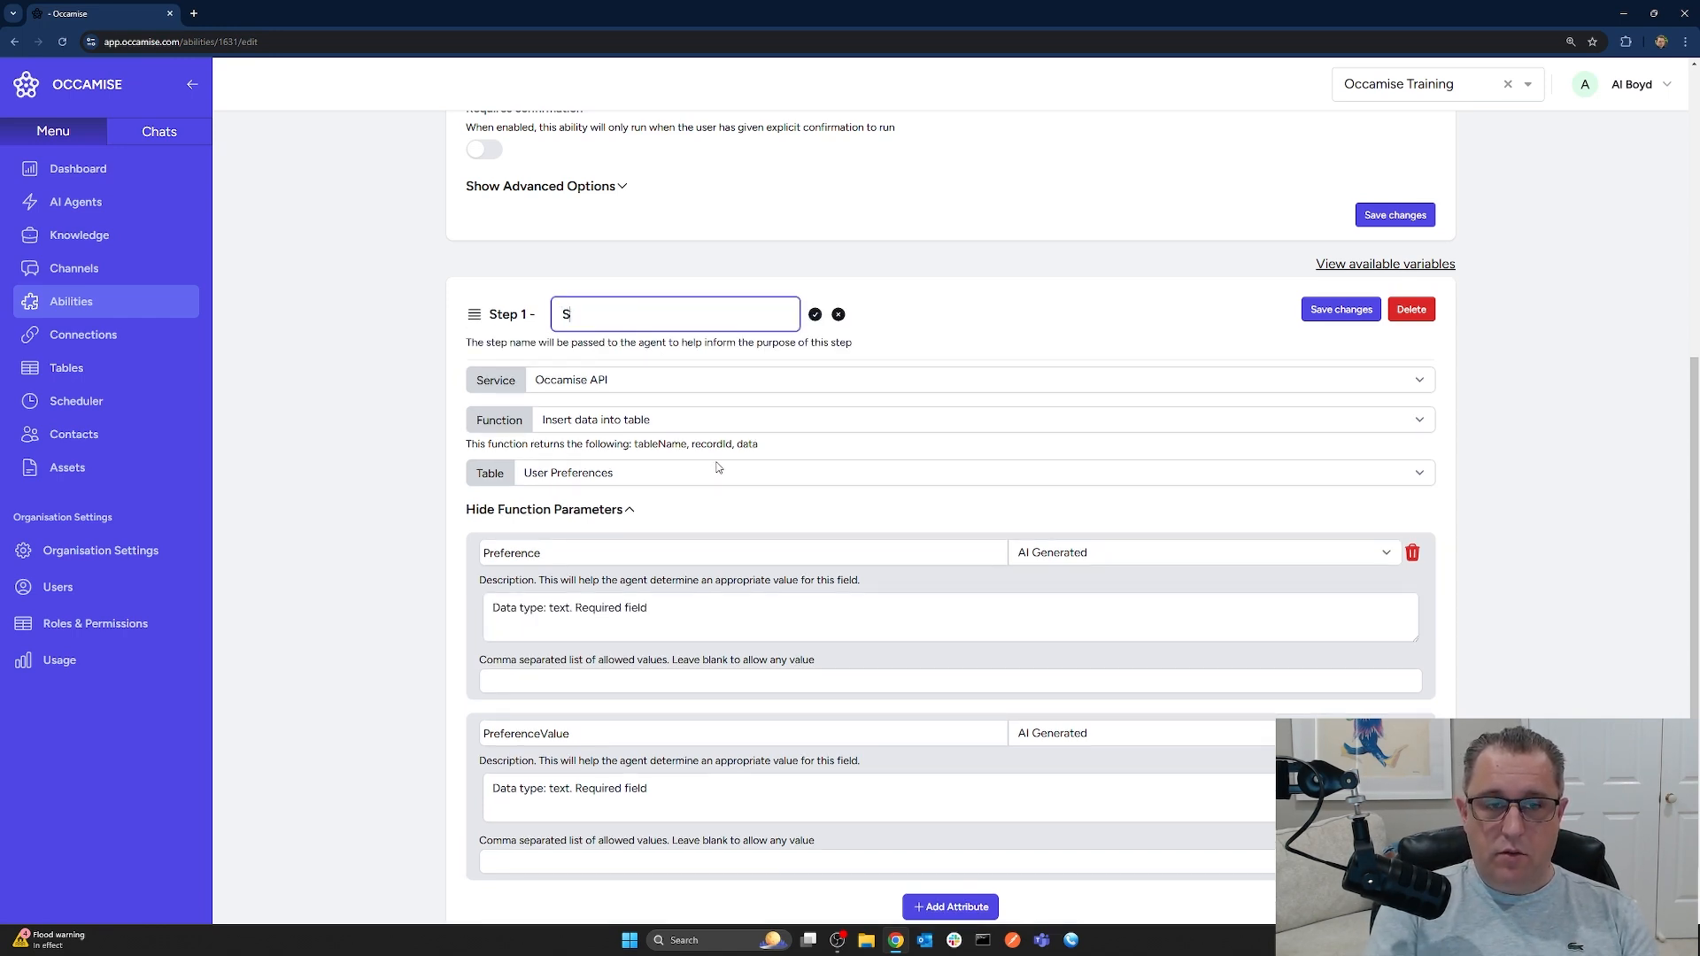
pyautogui.write('tore user preference')
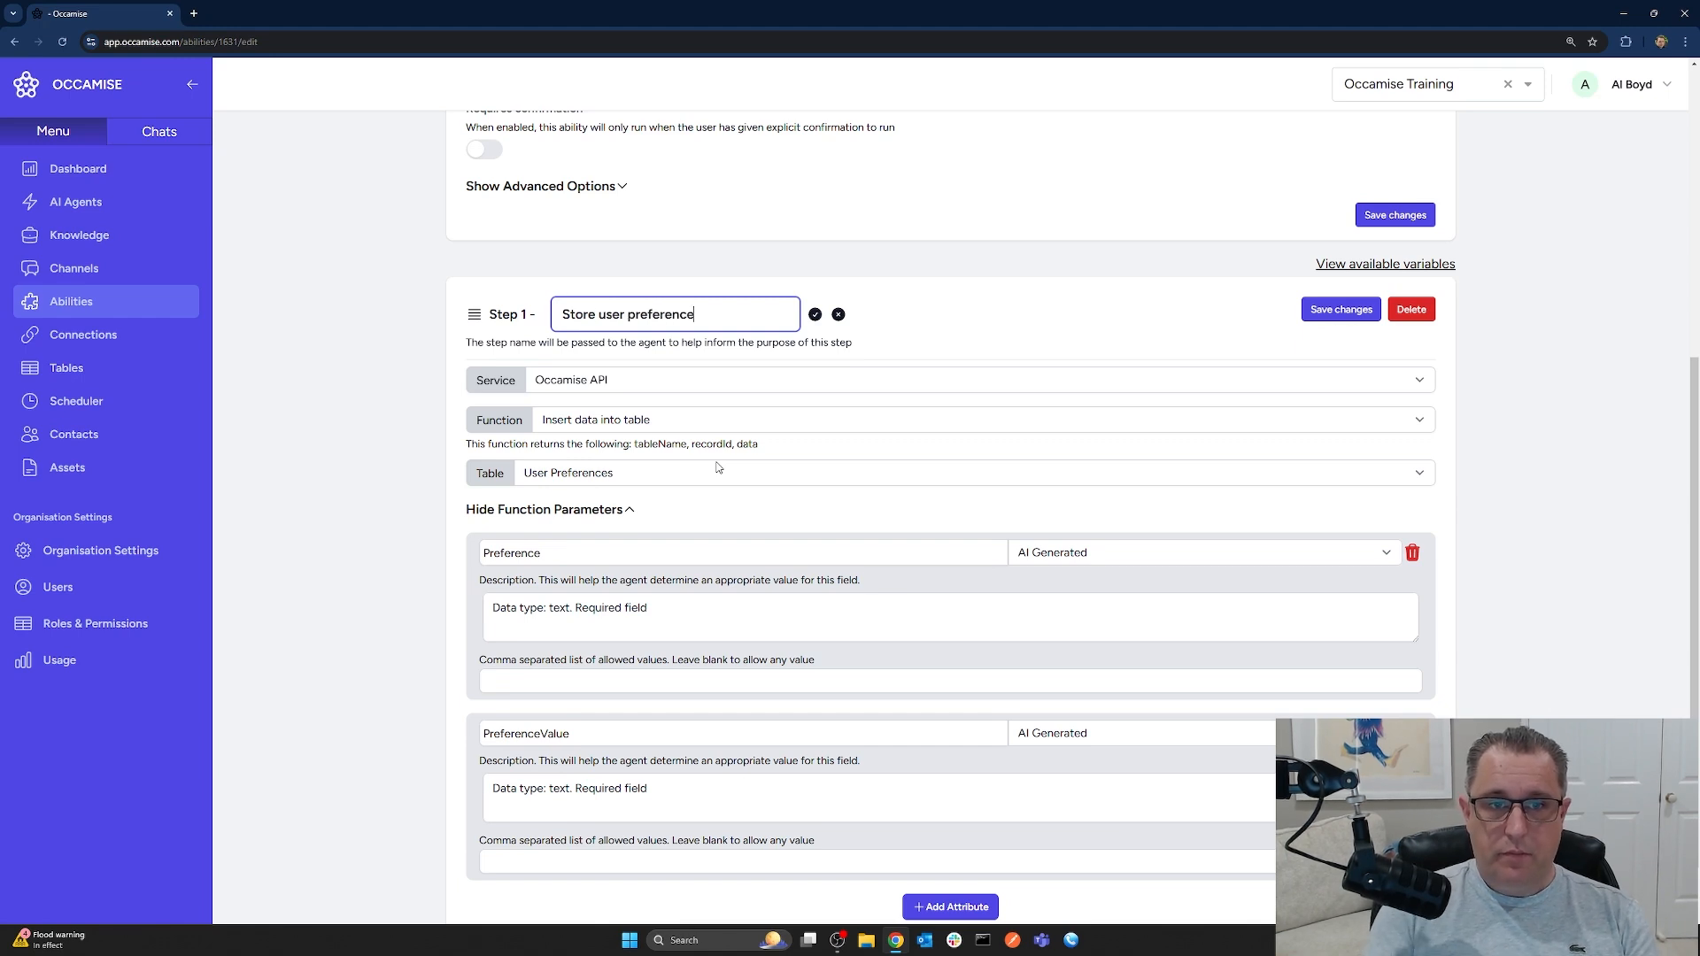
pyautogui.click(814, 316)
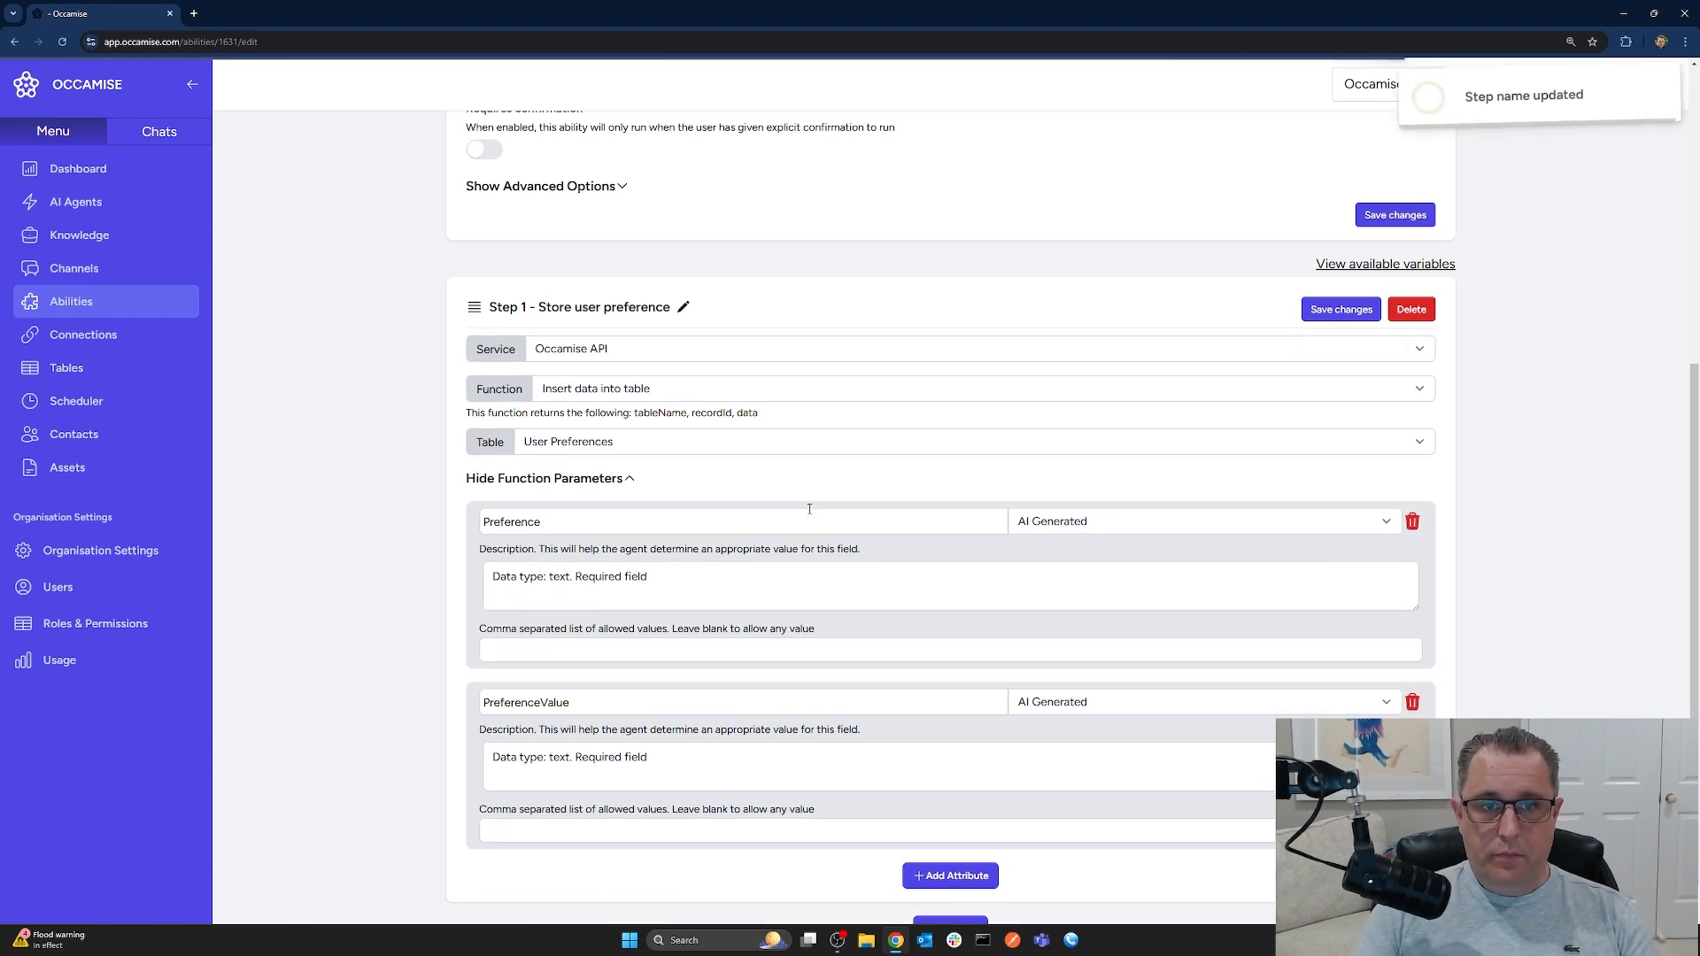
# Clear the default descriptions of the Preference and PreferenceValue parameters
pyautogui.moveTo(651, 577); pyautogui.dragTo(489, 577)
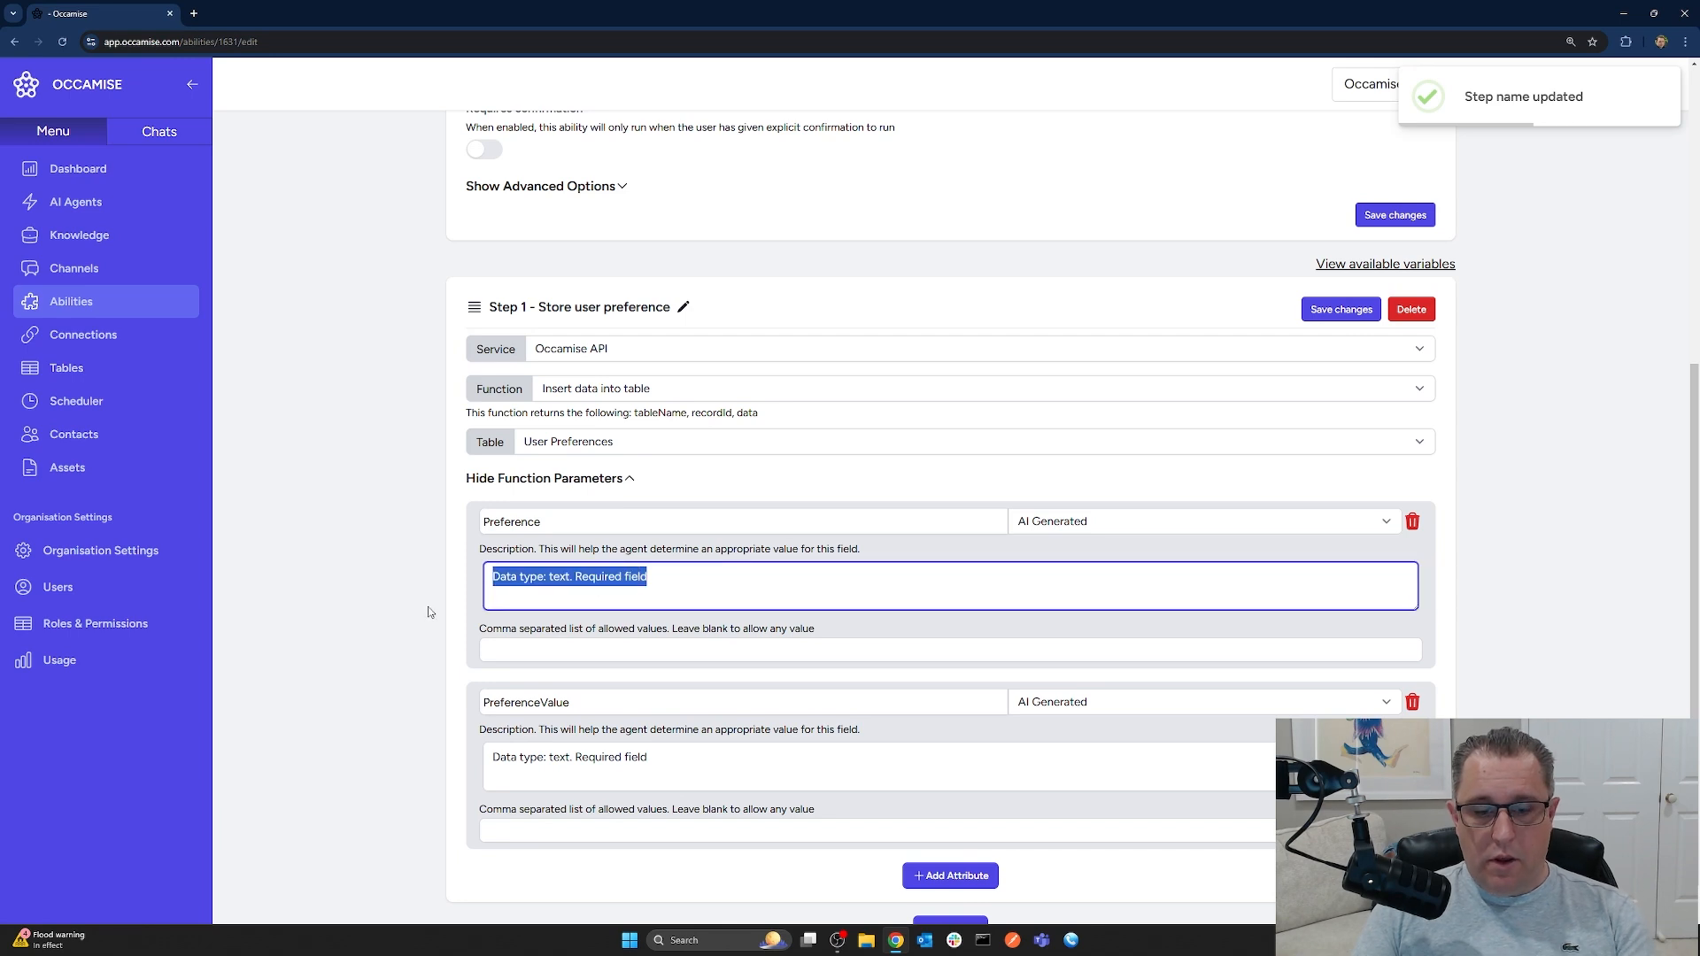
pyautogui.press('BackSpace')
pyautogui.moveTo(651, 758); pyautogui.dragTo(428, 770)
pyautogui.press('BackSpace')
# Describe Preference as "The name or short description of the preference" and PreferenceValue as "The value of the preference", and save the step
pyautogui.click(593, 570)
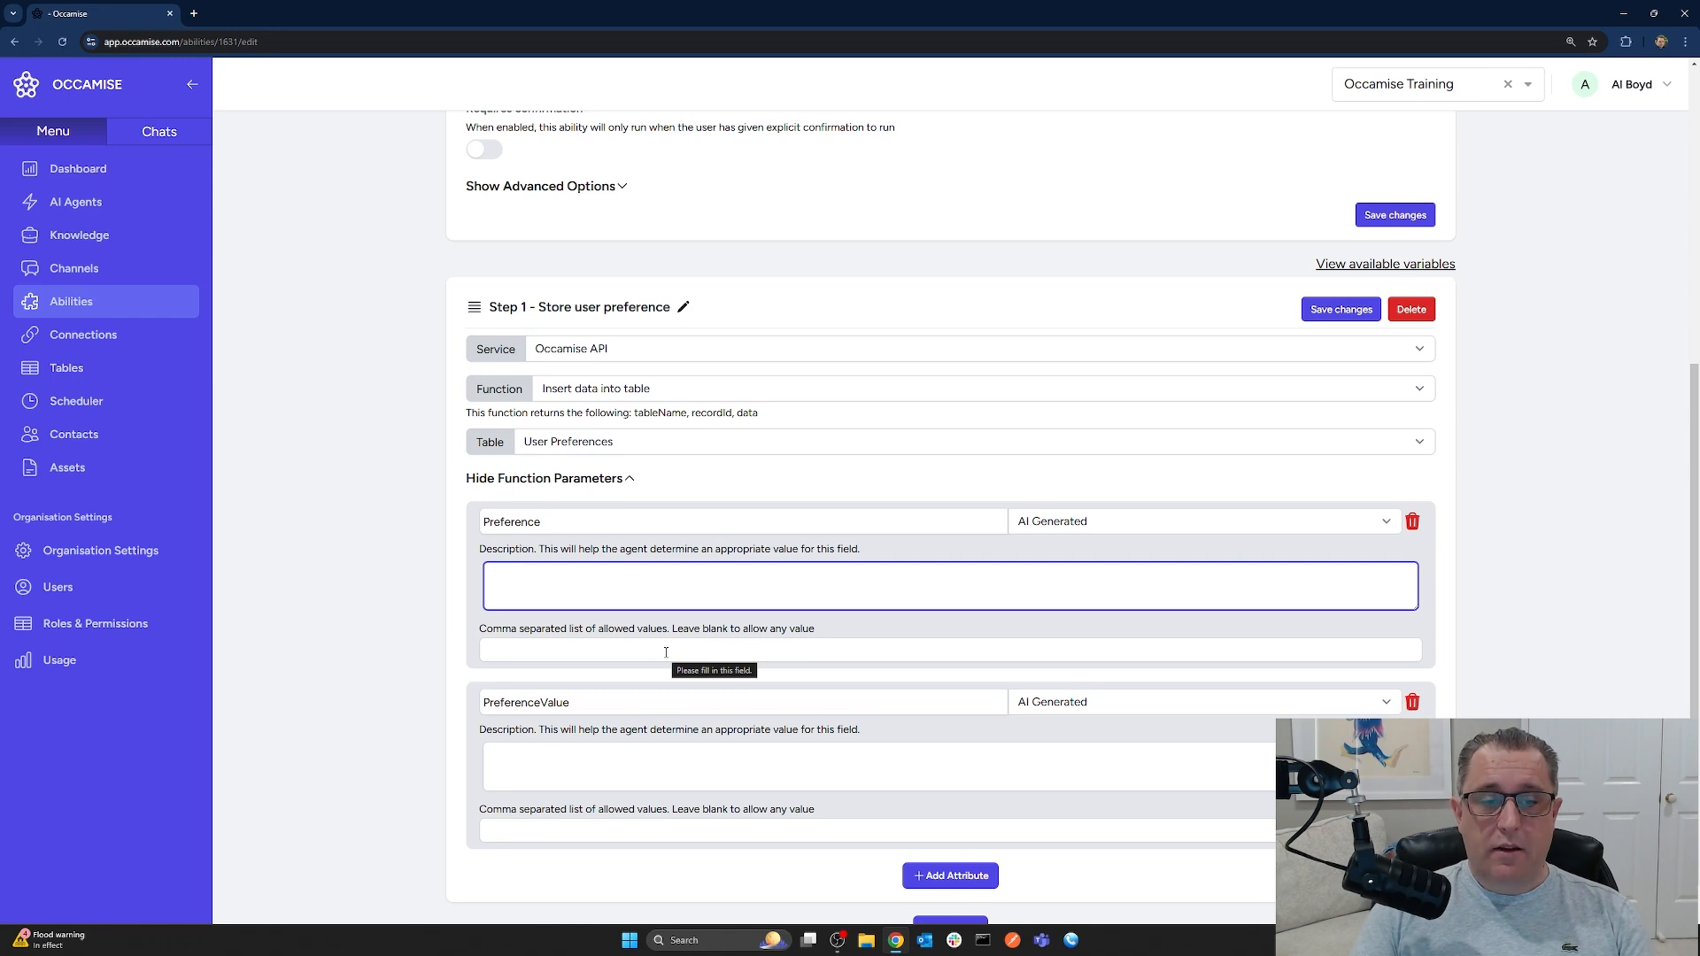
pyautogui.click(580, 758)
pyautogui.click(596, 586)
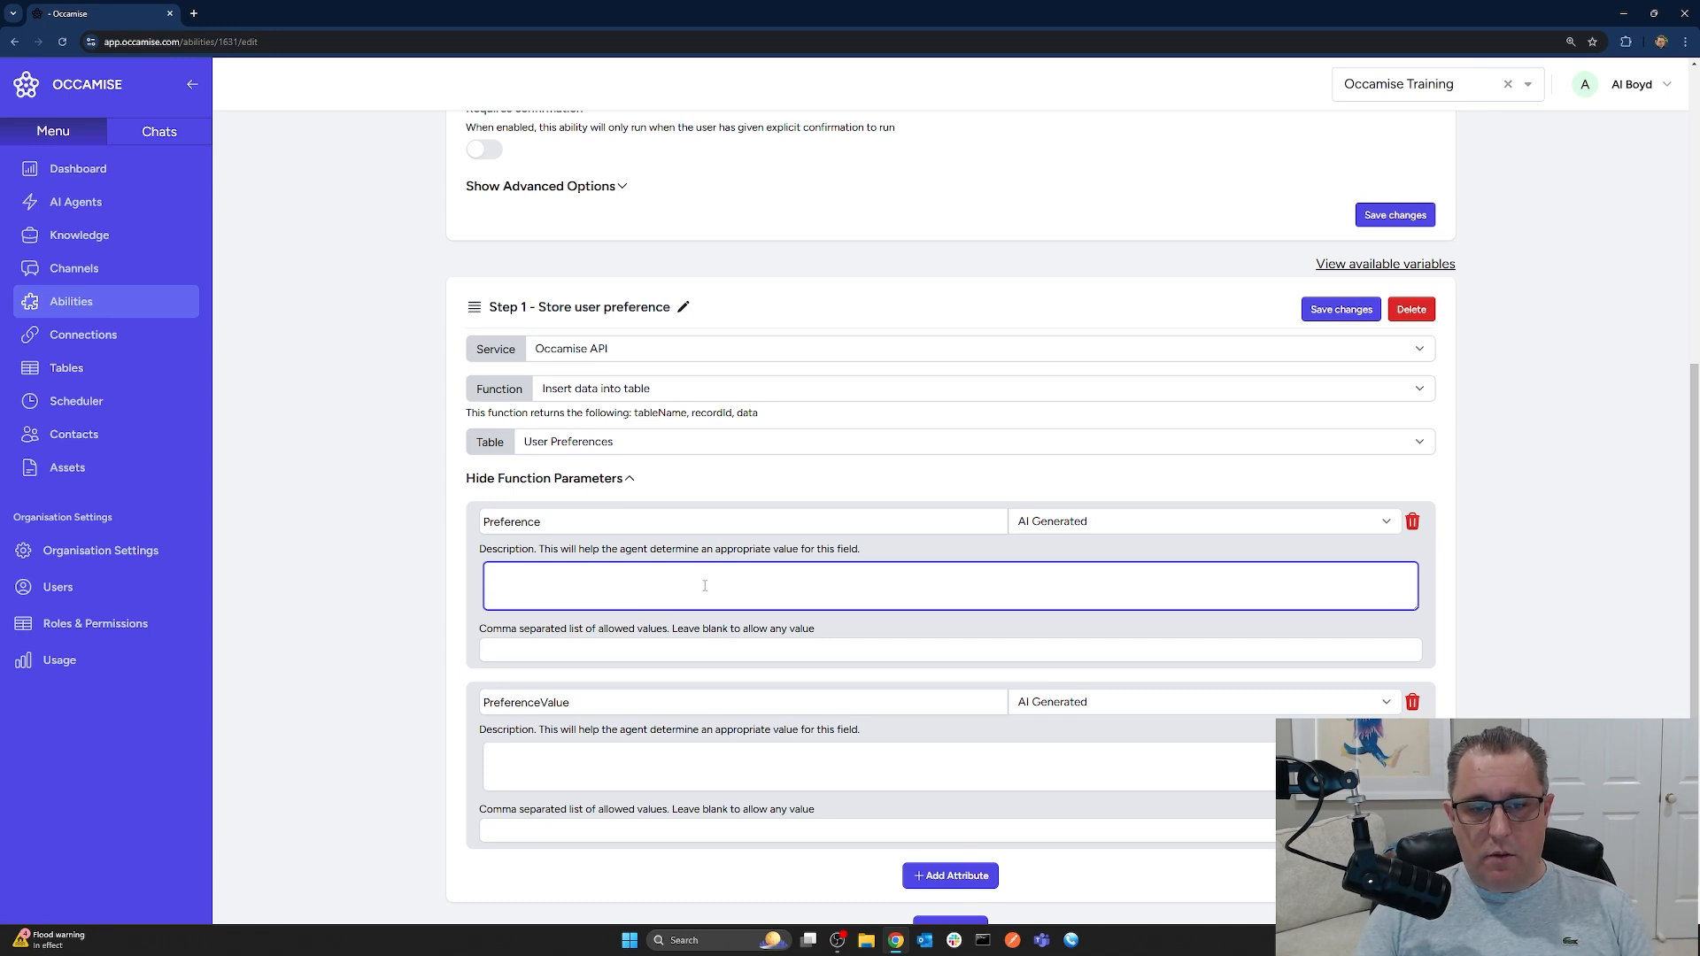
pyautogui.write('The name or short description of the preference')
pyautogui.click(741, 758)
pyautogui.write('The value of the preference')
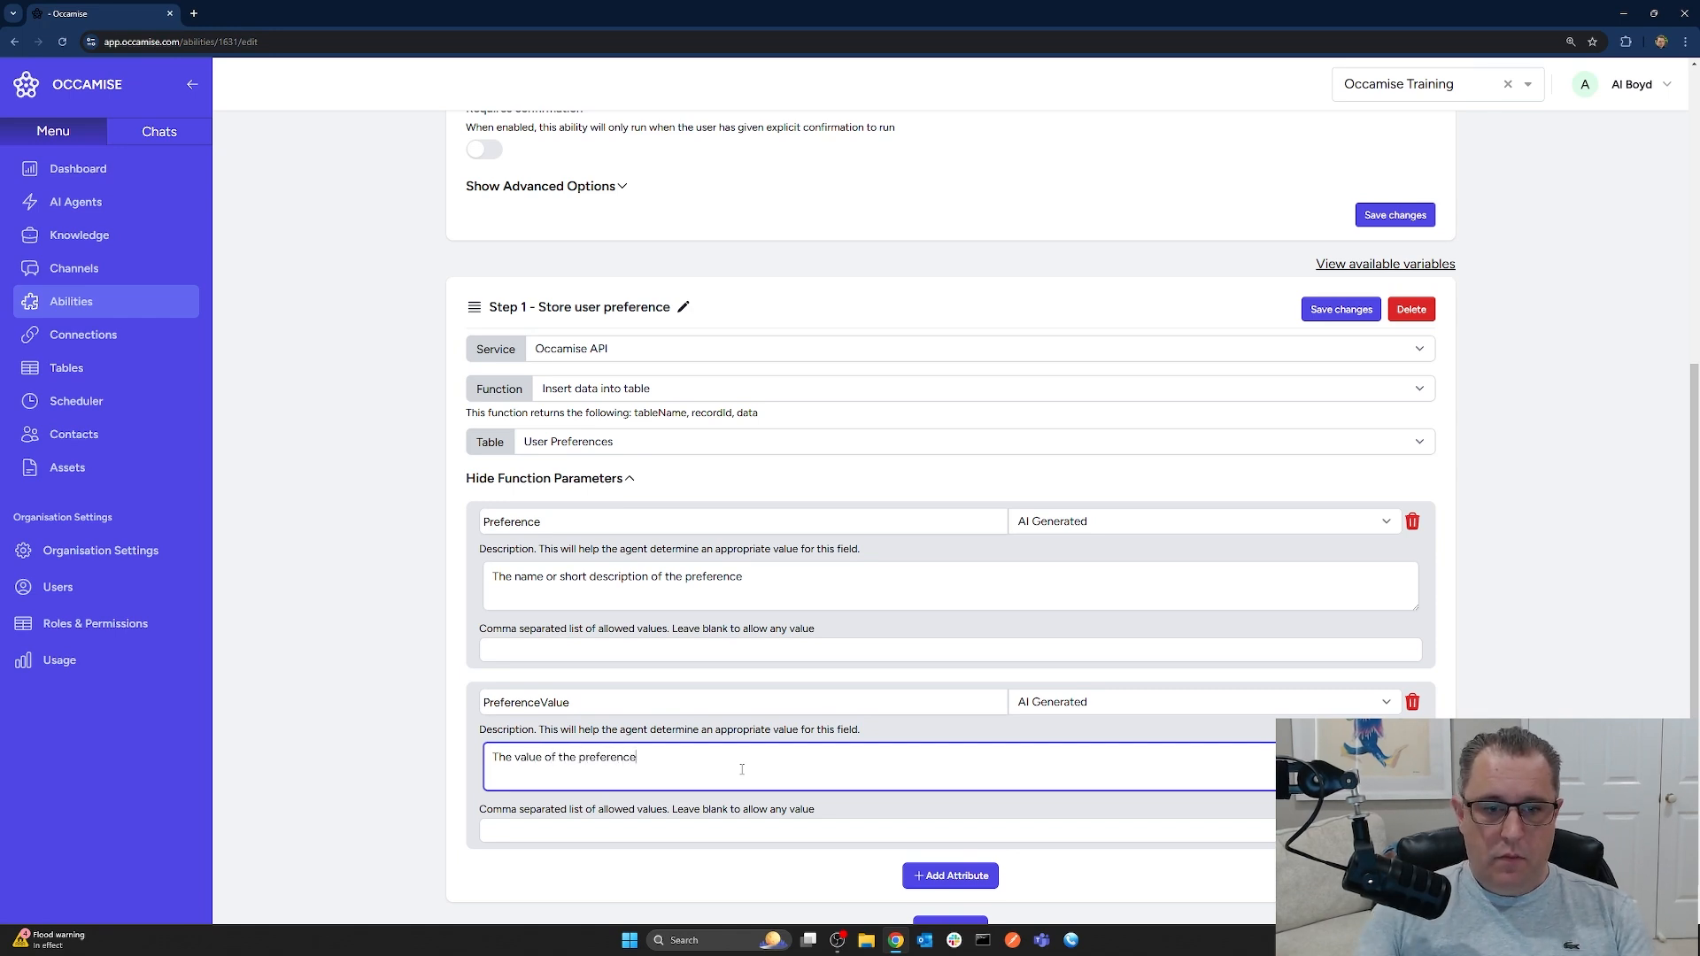
pyautogui.click(1344, 310)
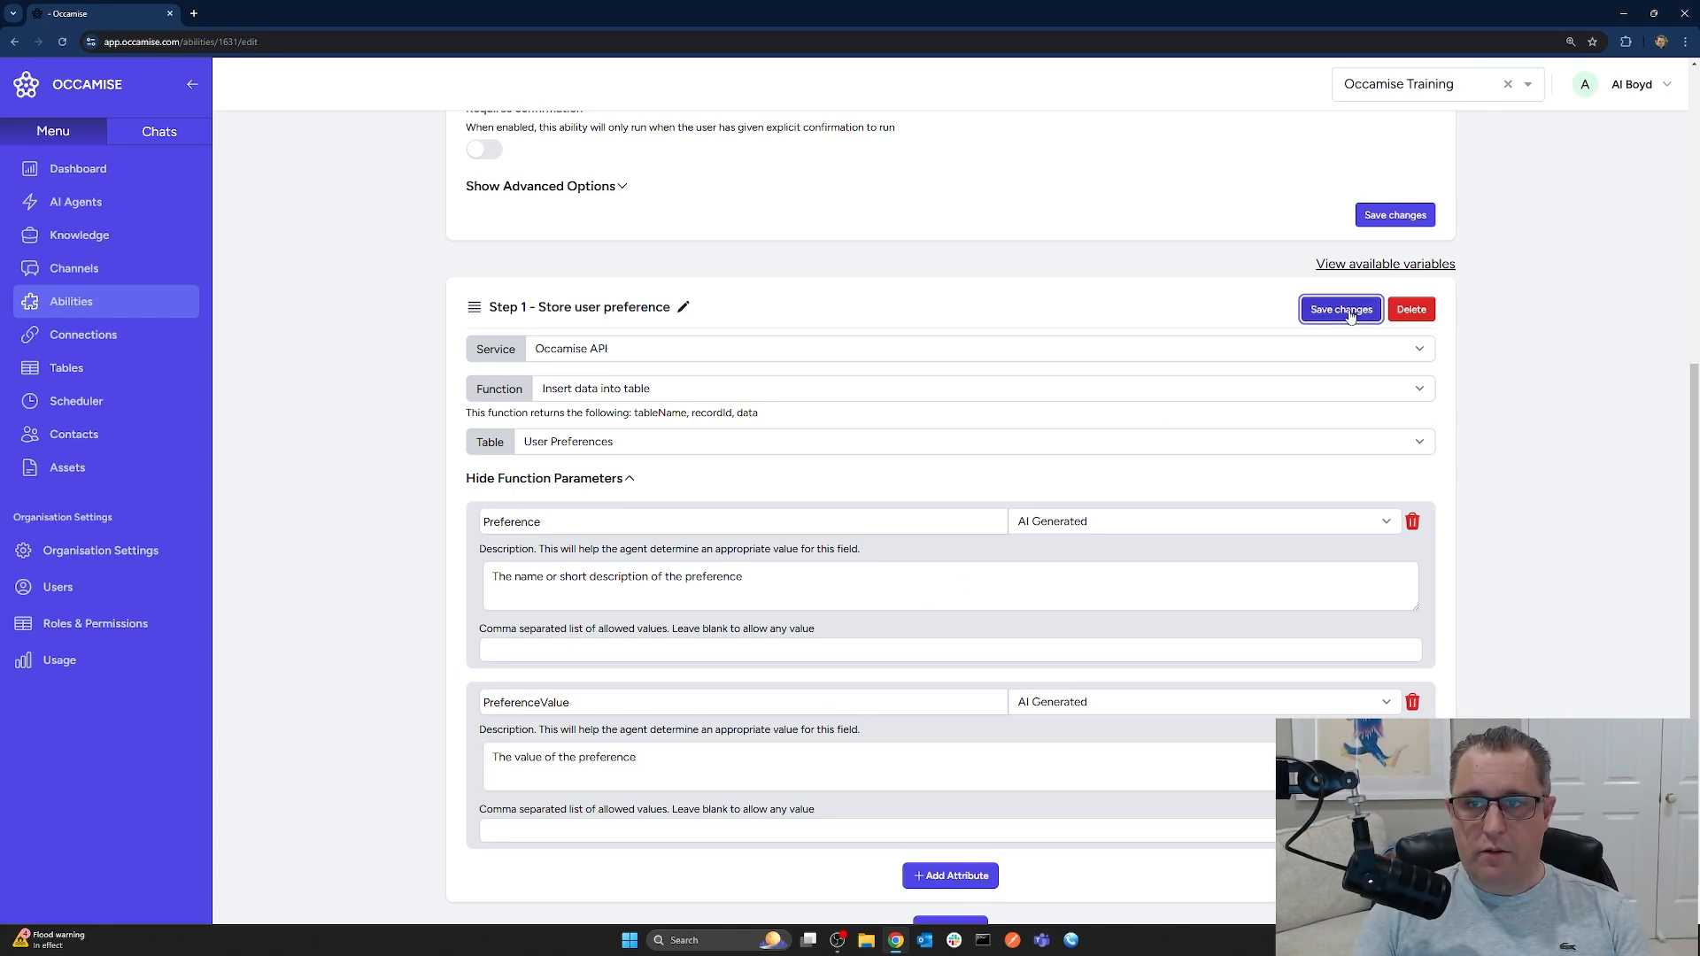
# Review the ability's run settings and the step's table, parameter names and descriptions
pyautogui.scroll(6, 941, 705)
pyautogui.scroll(-6, 937, 770)
pyautogui.scroll(5, 937, 777)
pyautogui.scroll(-4, 933, 772)
pyautogui.scroll(5, 974, 752)
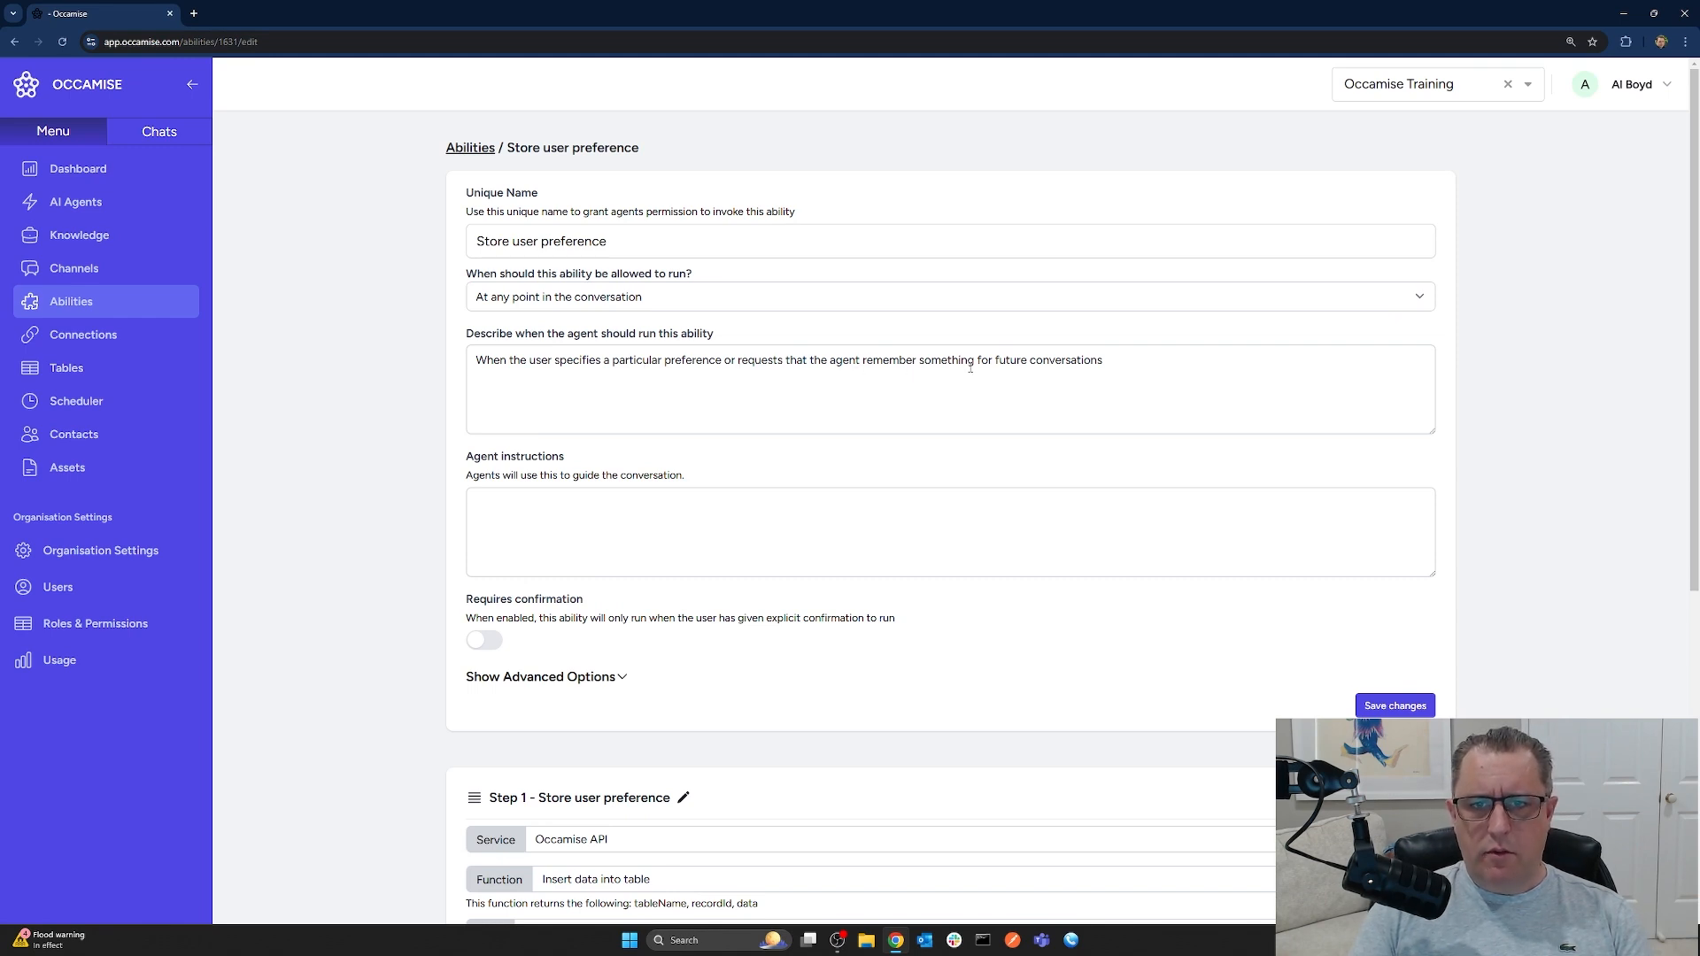
pyautogui.scroll(-5, 892, 650)
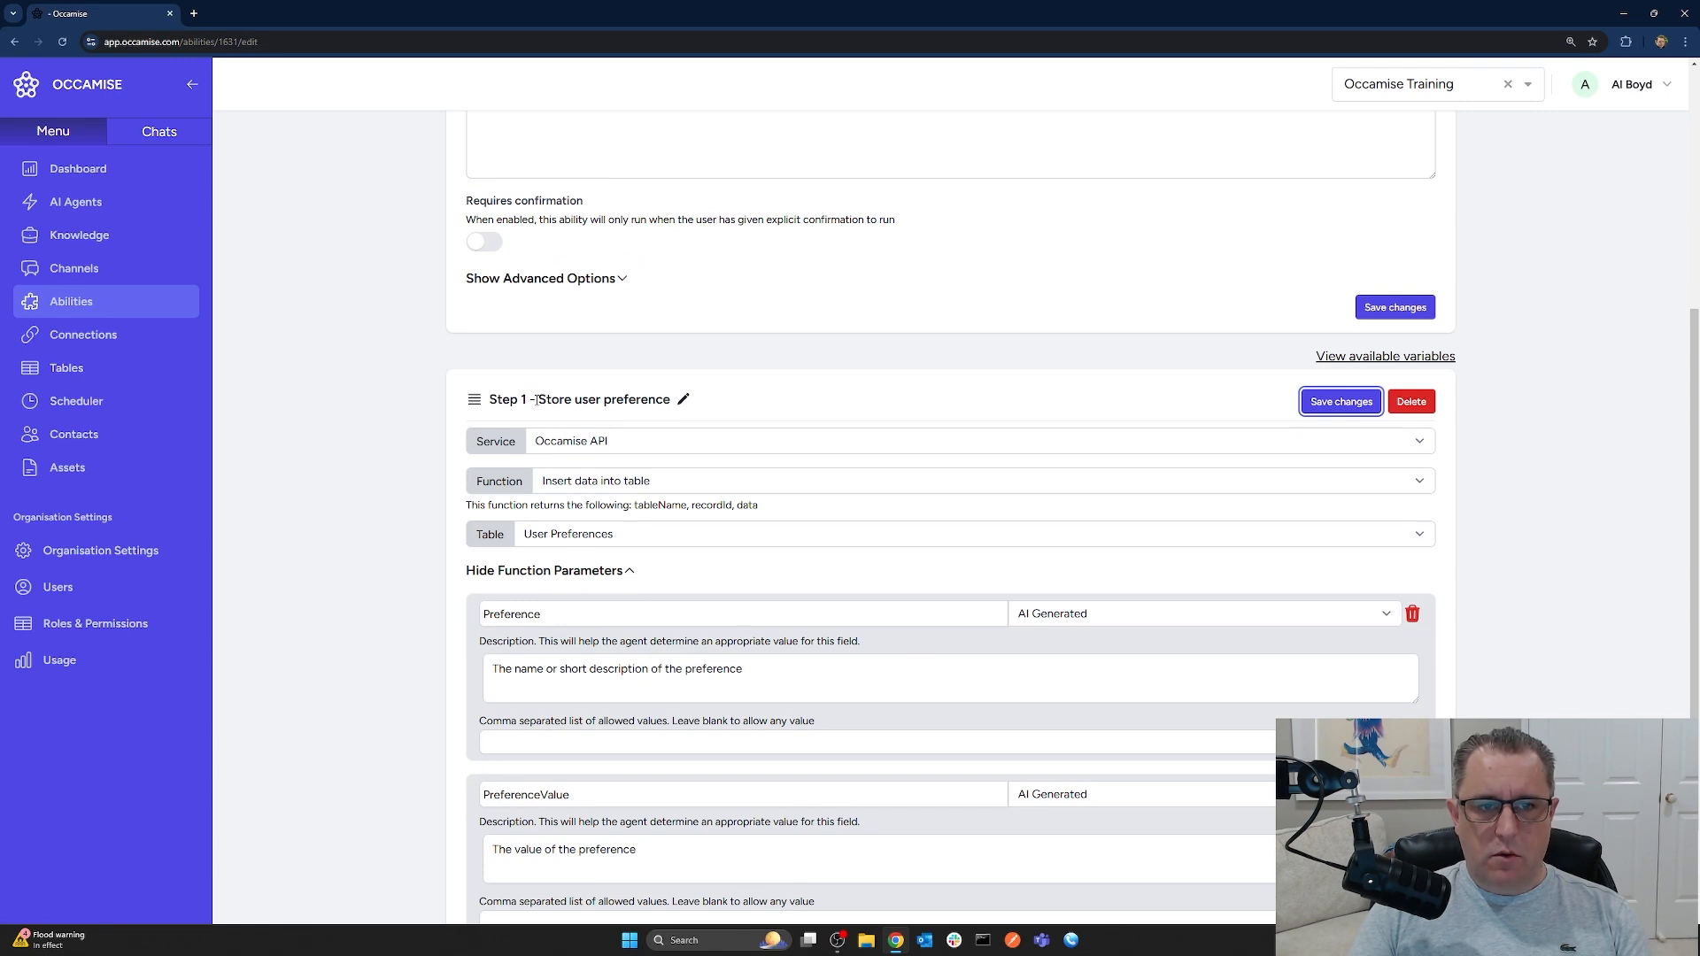
pyautogui.scroll(-2, 692, 584)
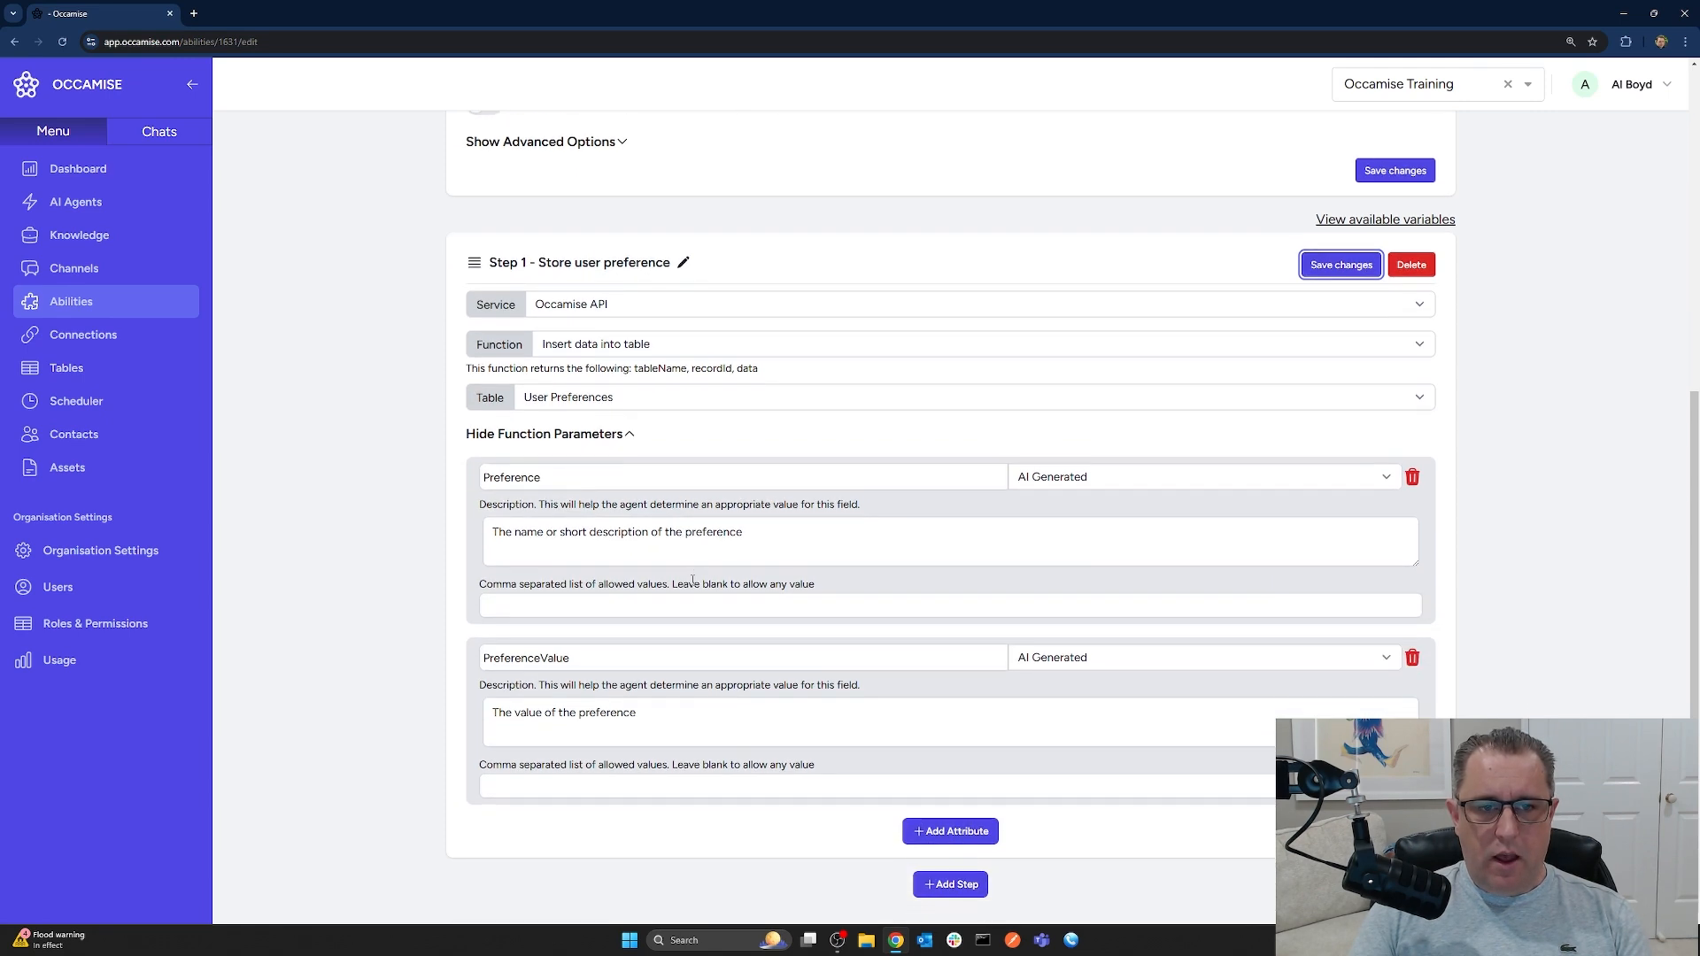
pyautogui.click(579, 475)
pyautogui.click(613, 655)
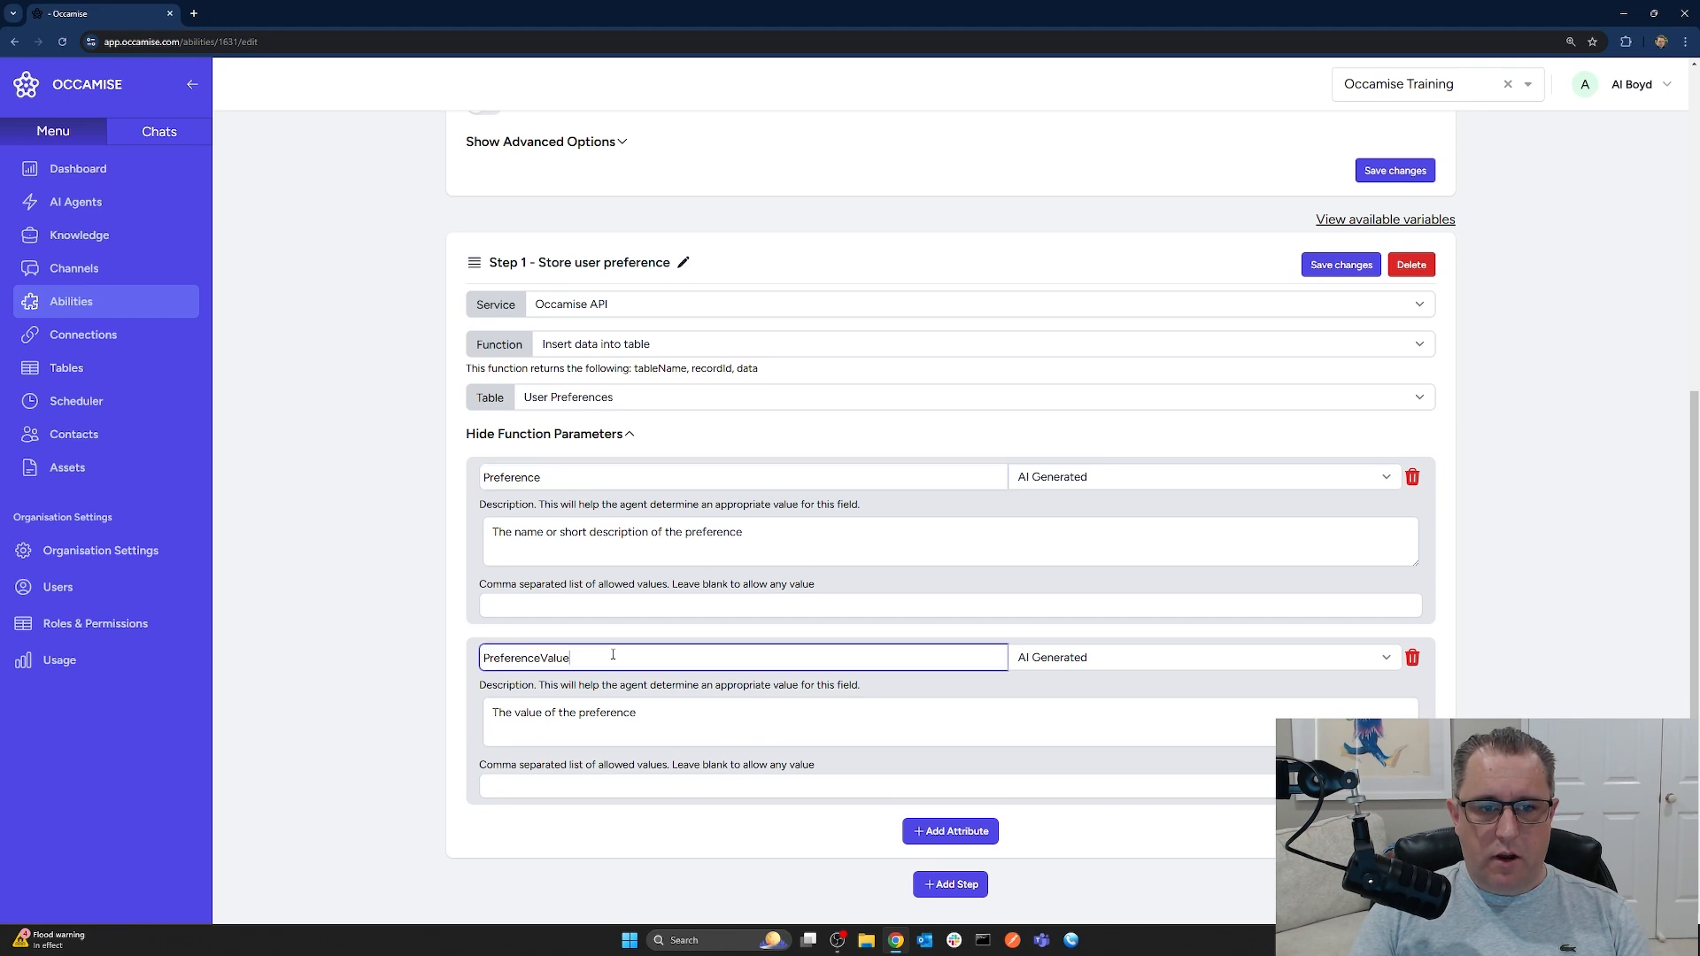
pyautogui.click(661, 714)
pyautogui.click(631, 535)
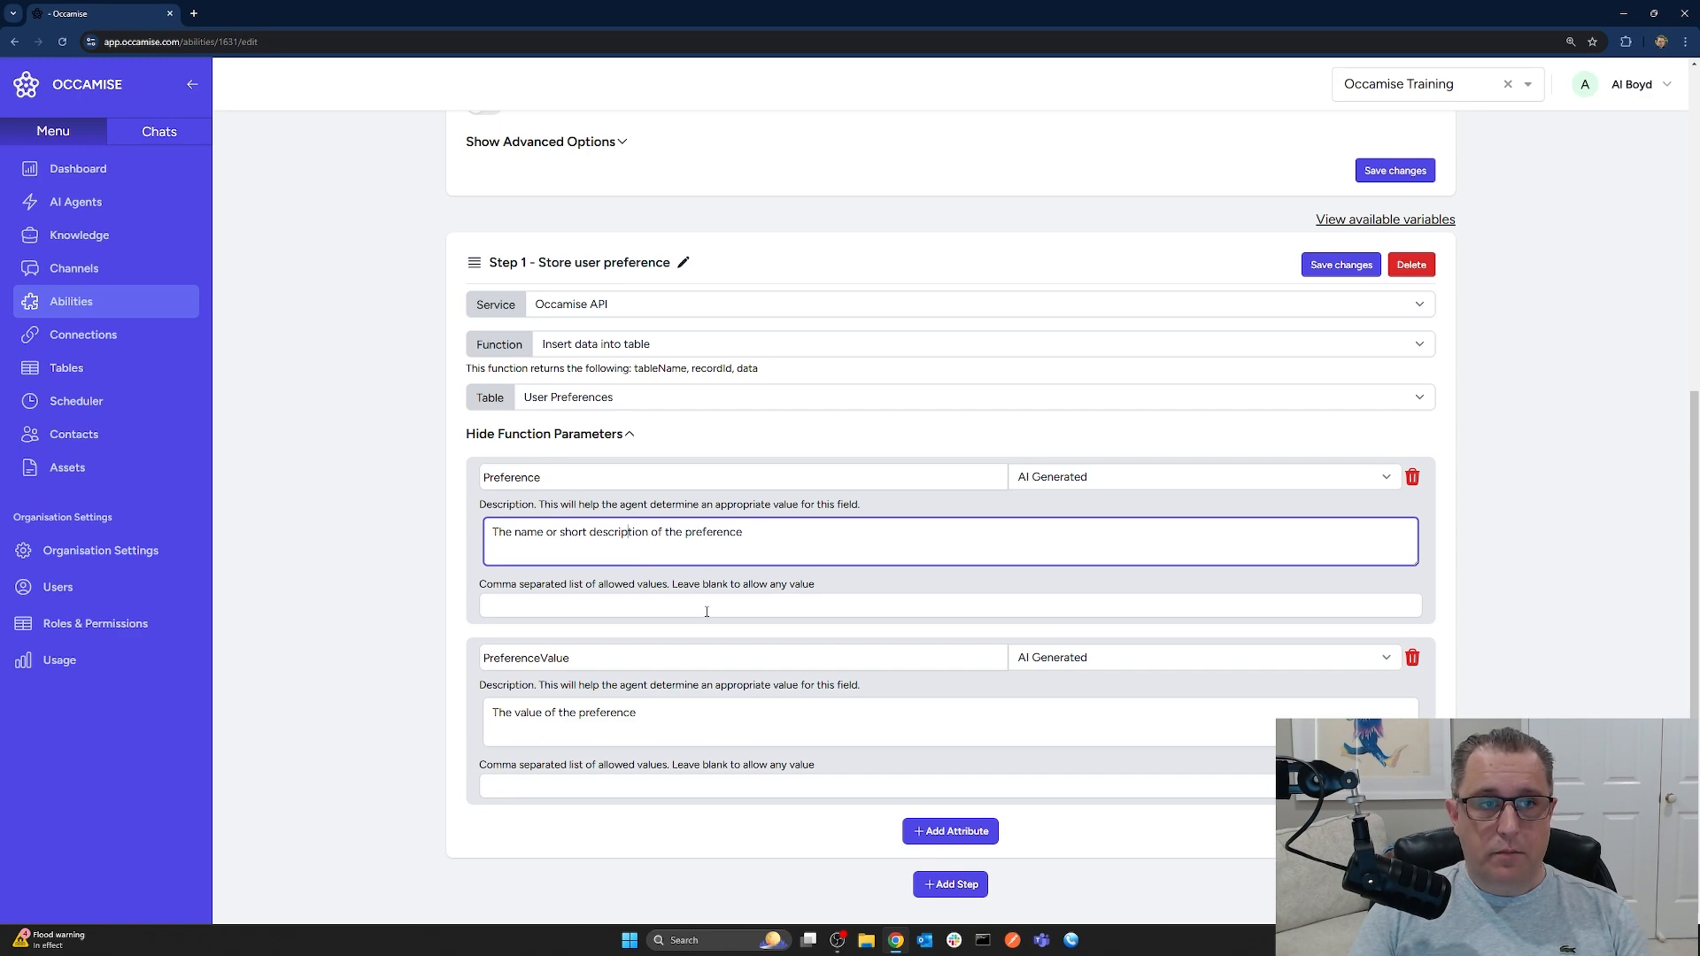
pyautogui.scroll(5, 707, 611)
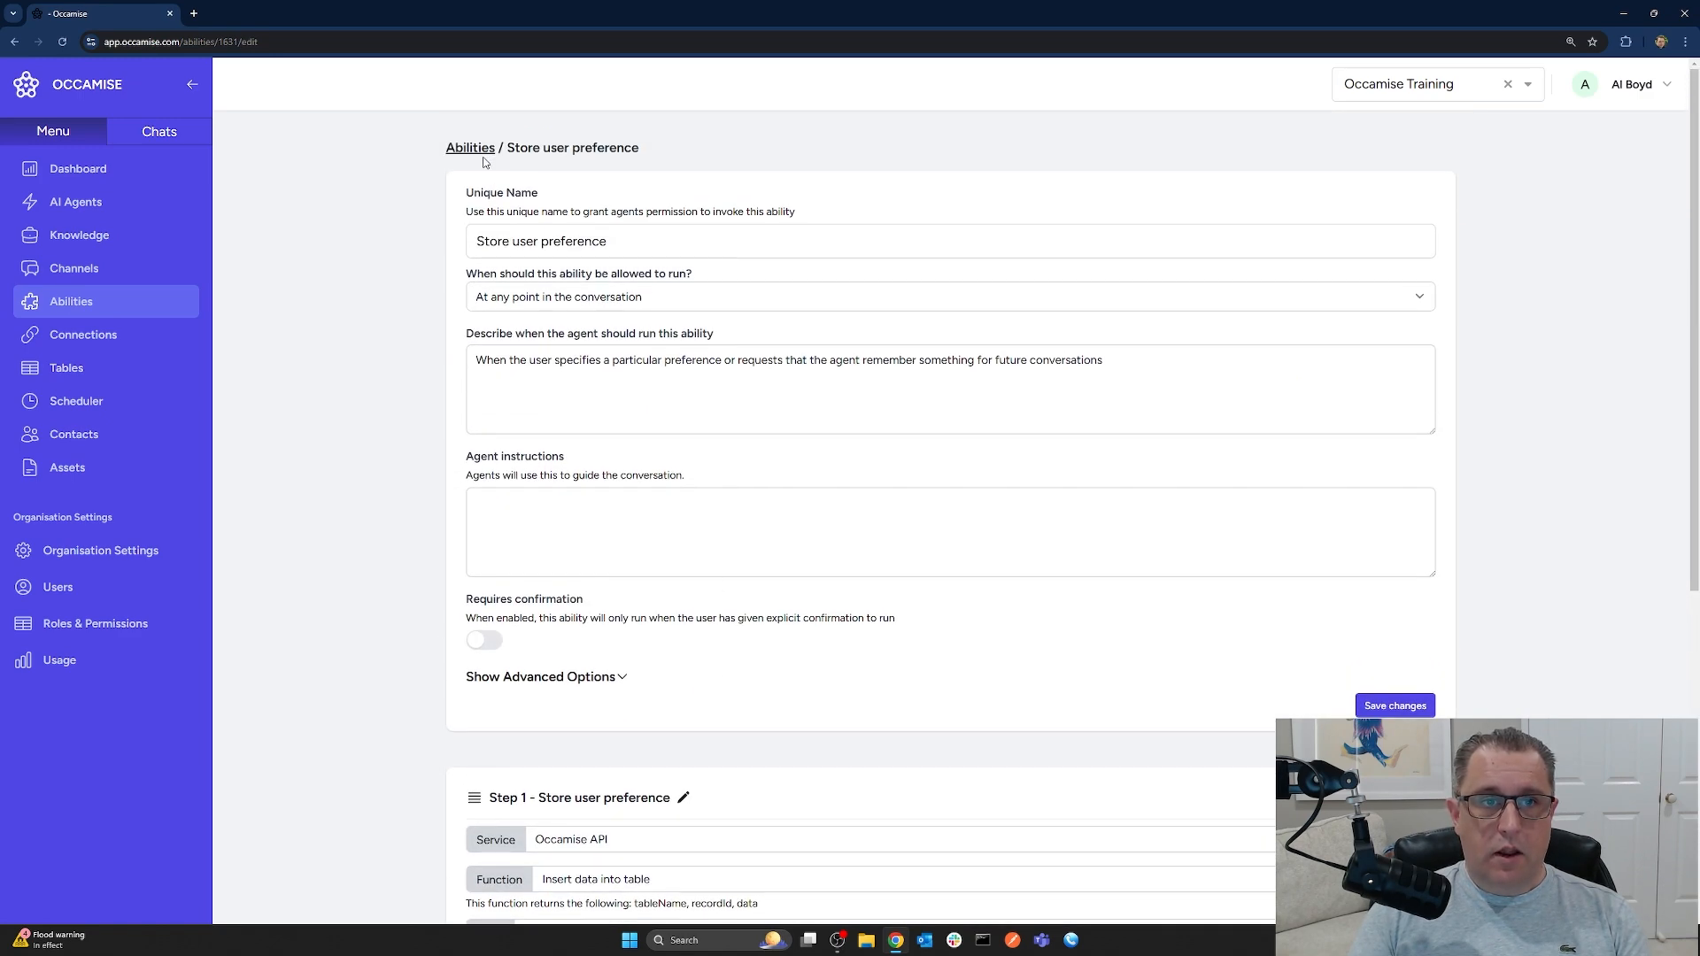
# Start a new ability from the abilities list and name it "Fetch user preferences"
pyautogui.click(479, 159)
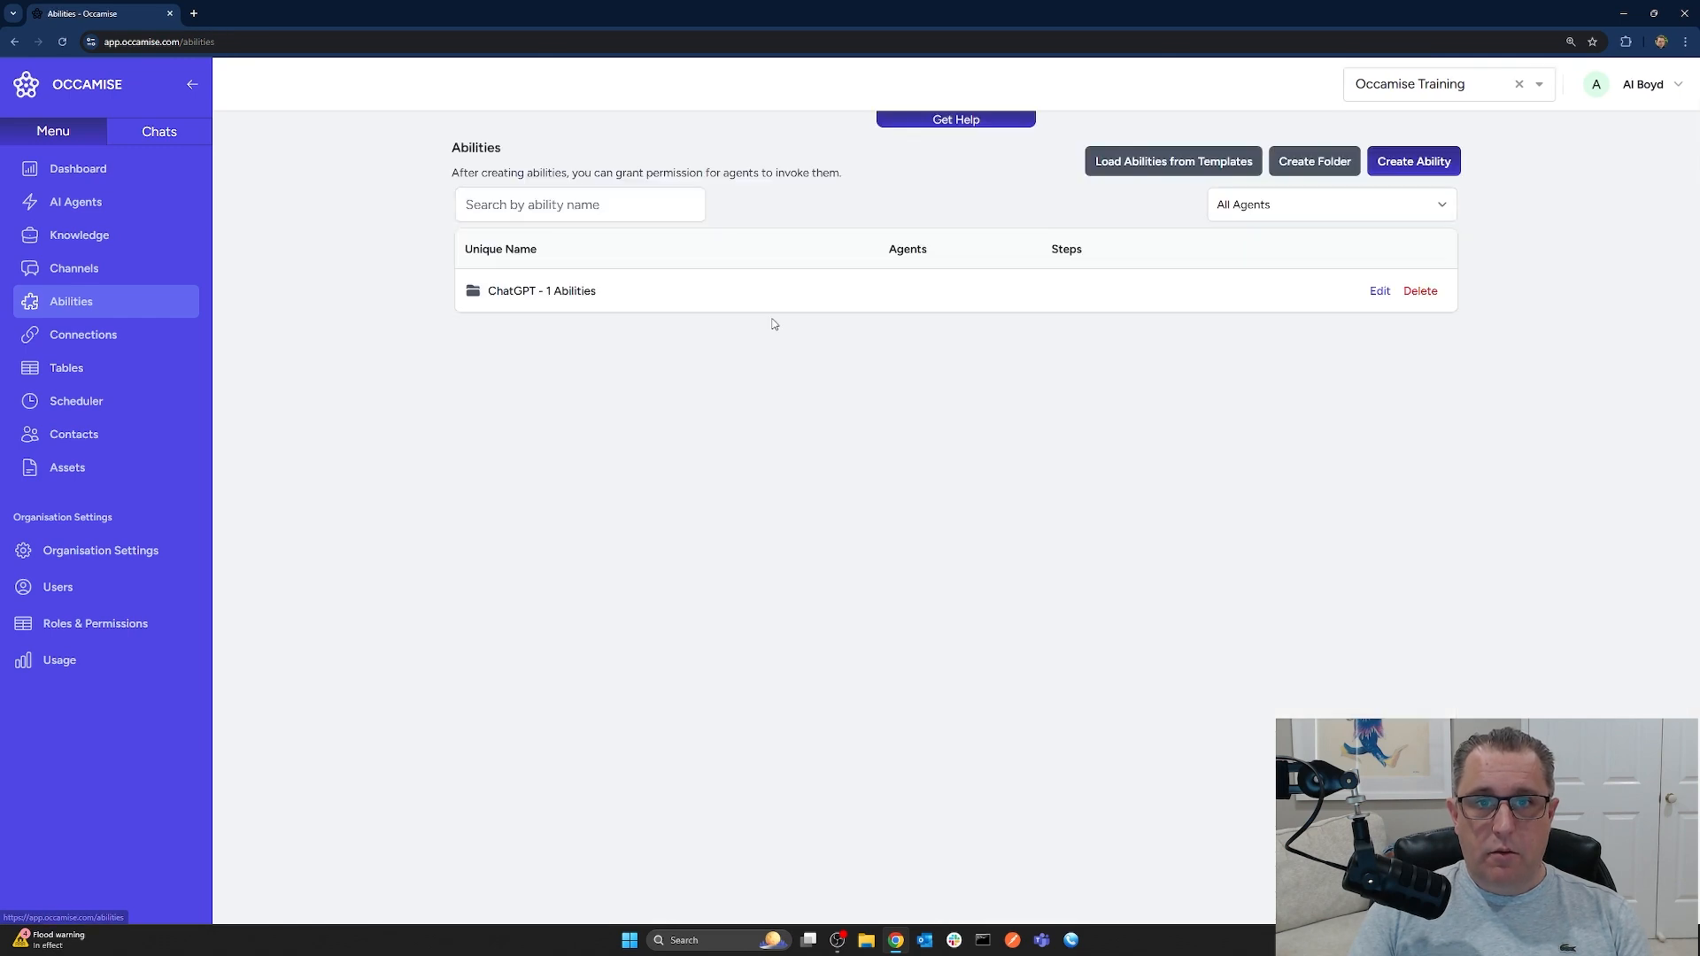
pyautogui.click(562, 292)
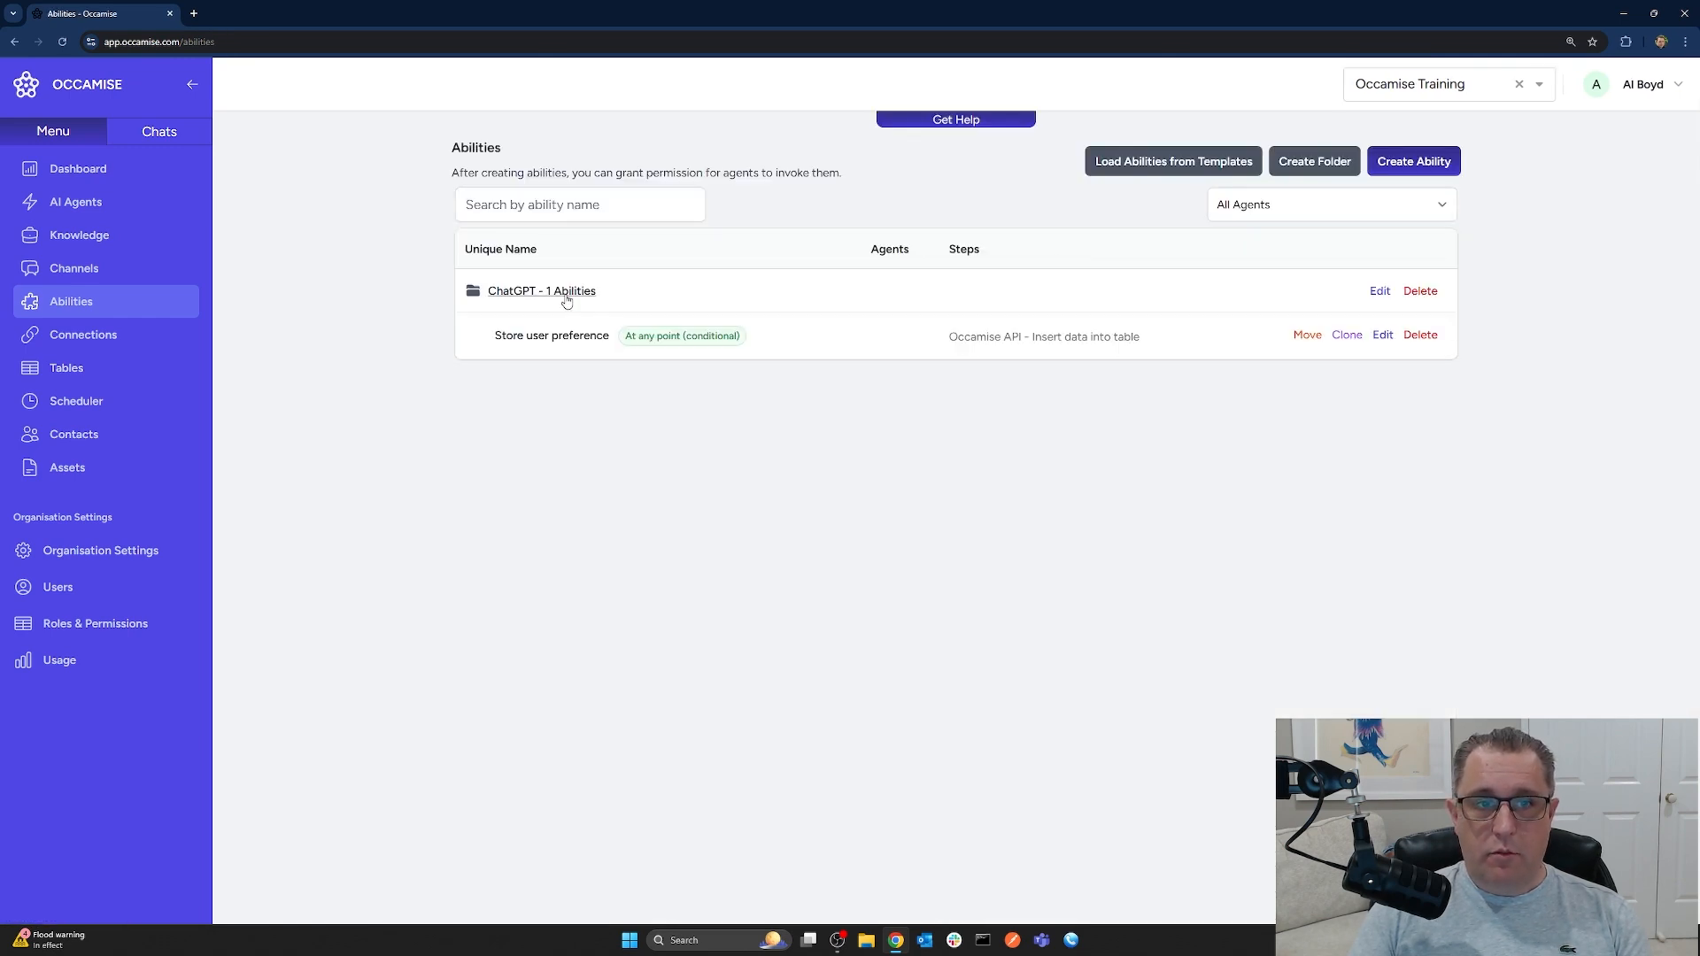
pyautogui.click(1409, 168)
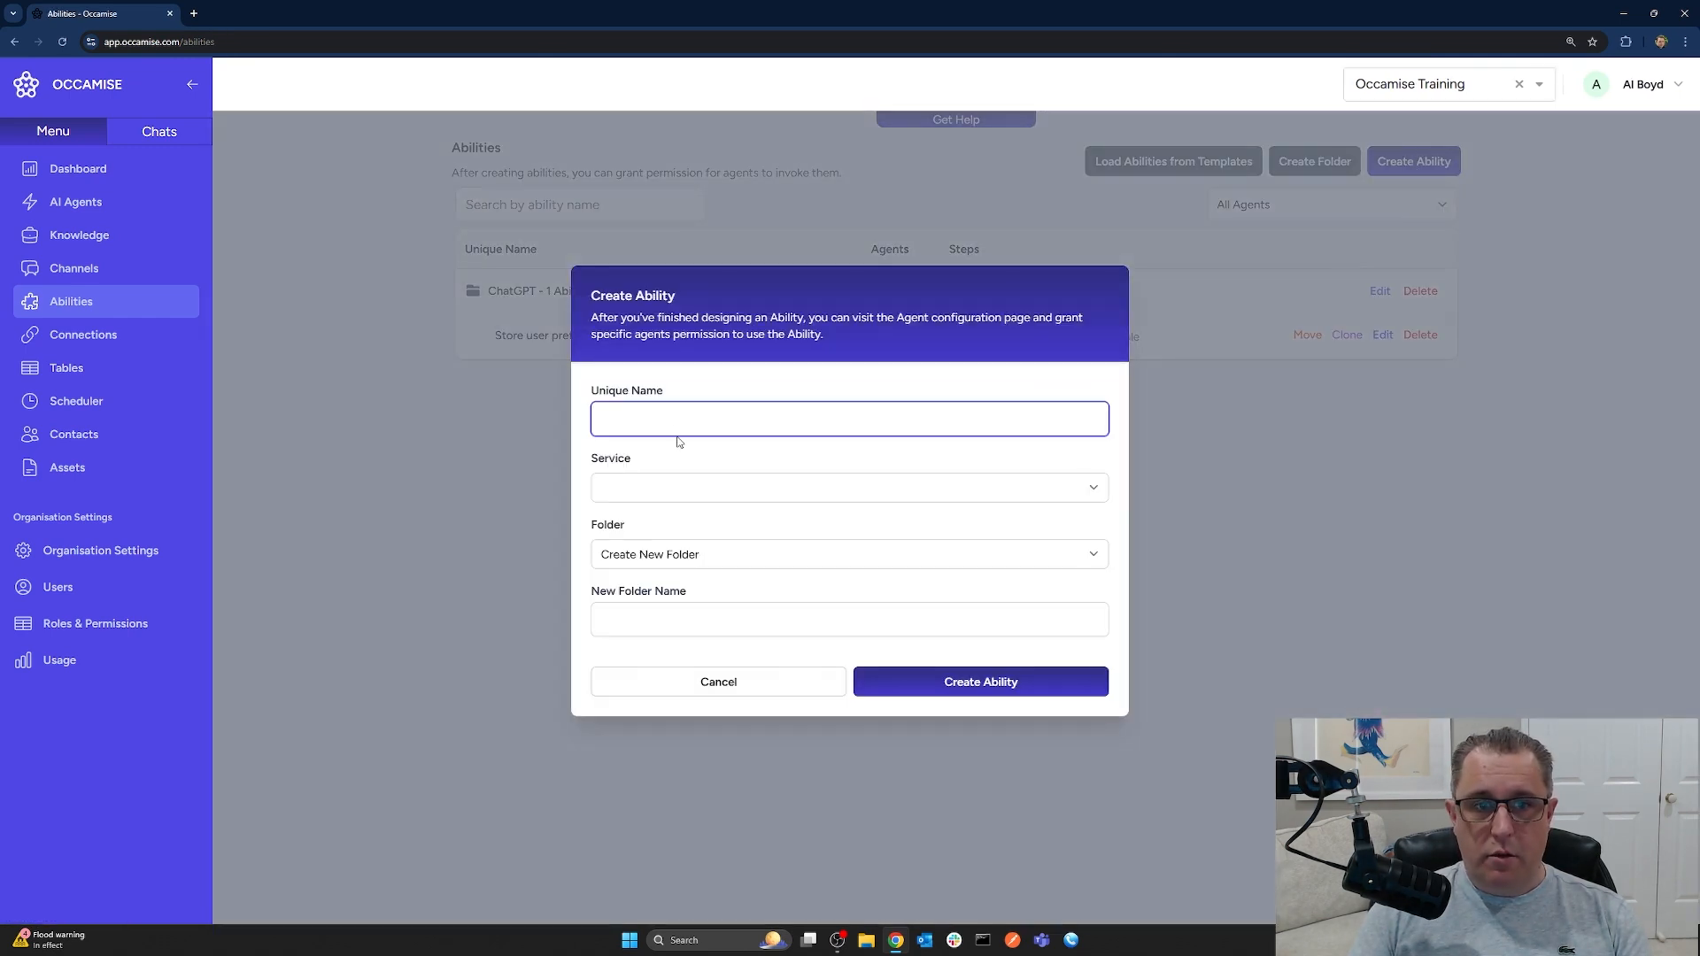
pyautogui.write('Fet')
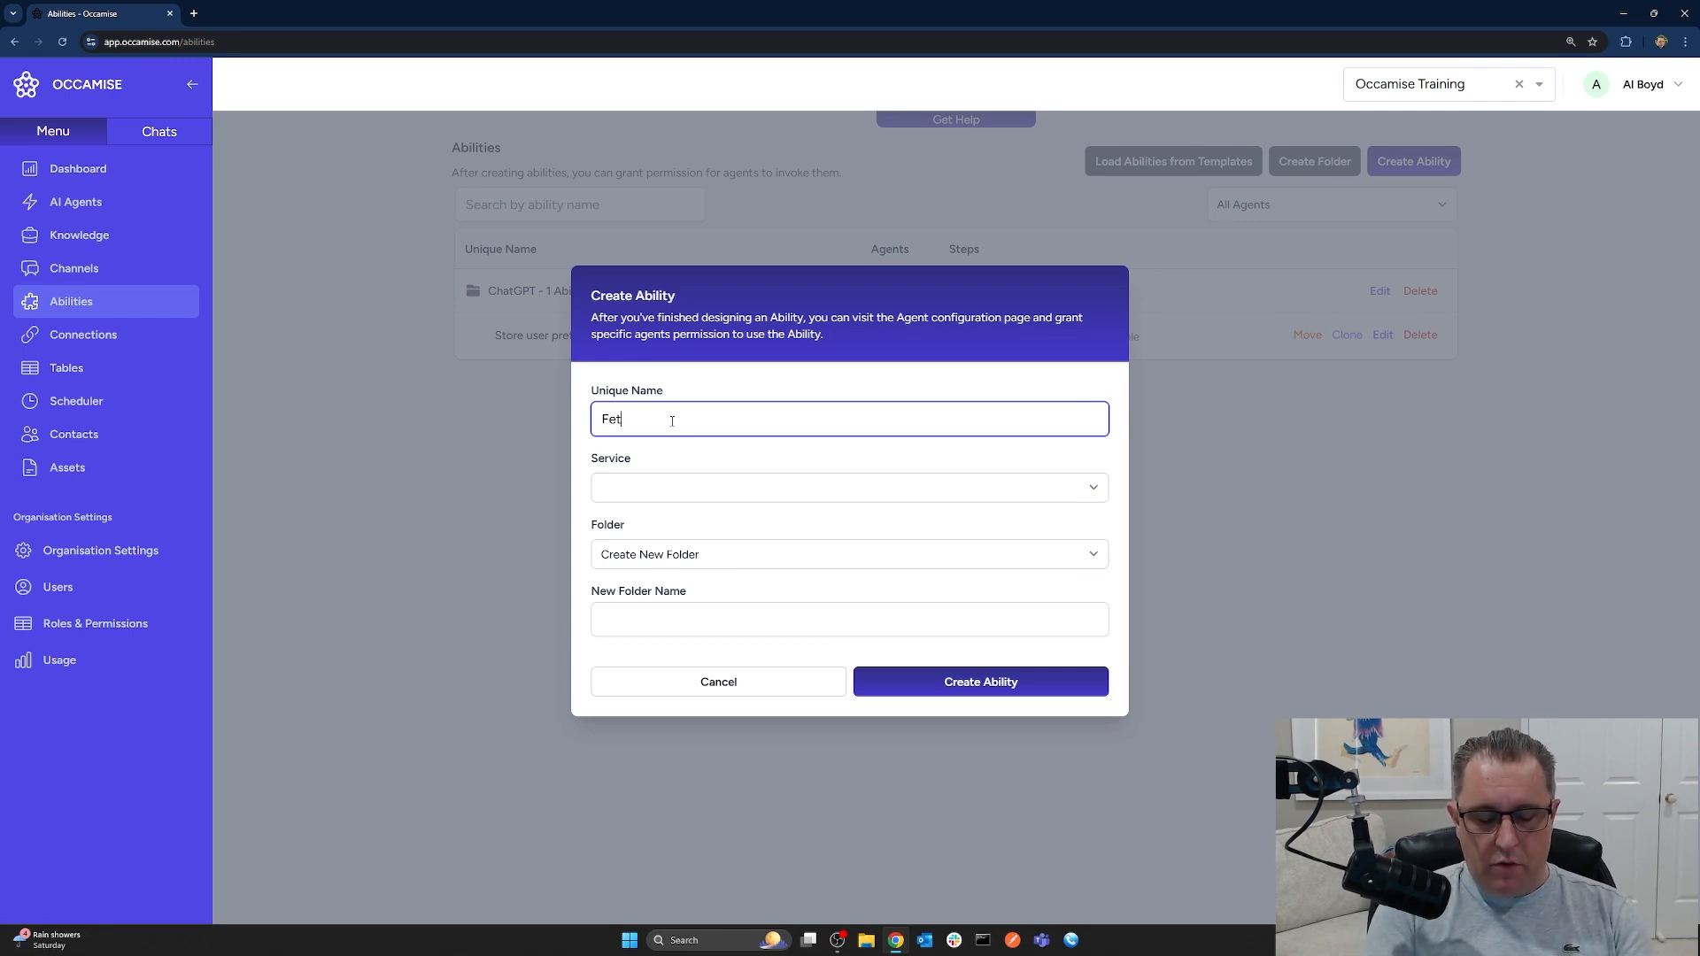
pyautogui.write('ch user preferne')
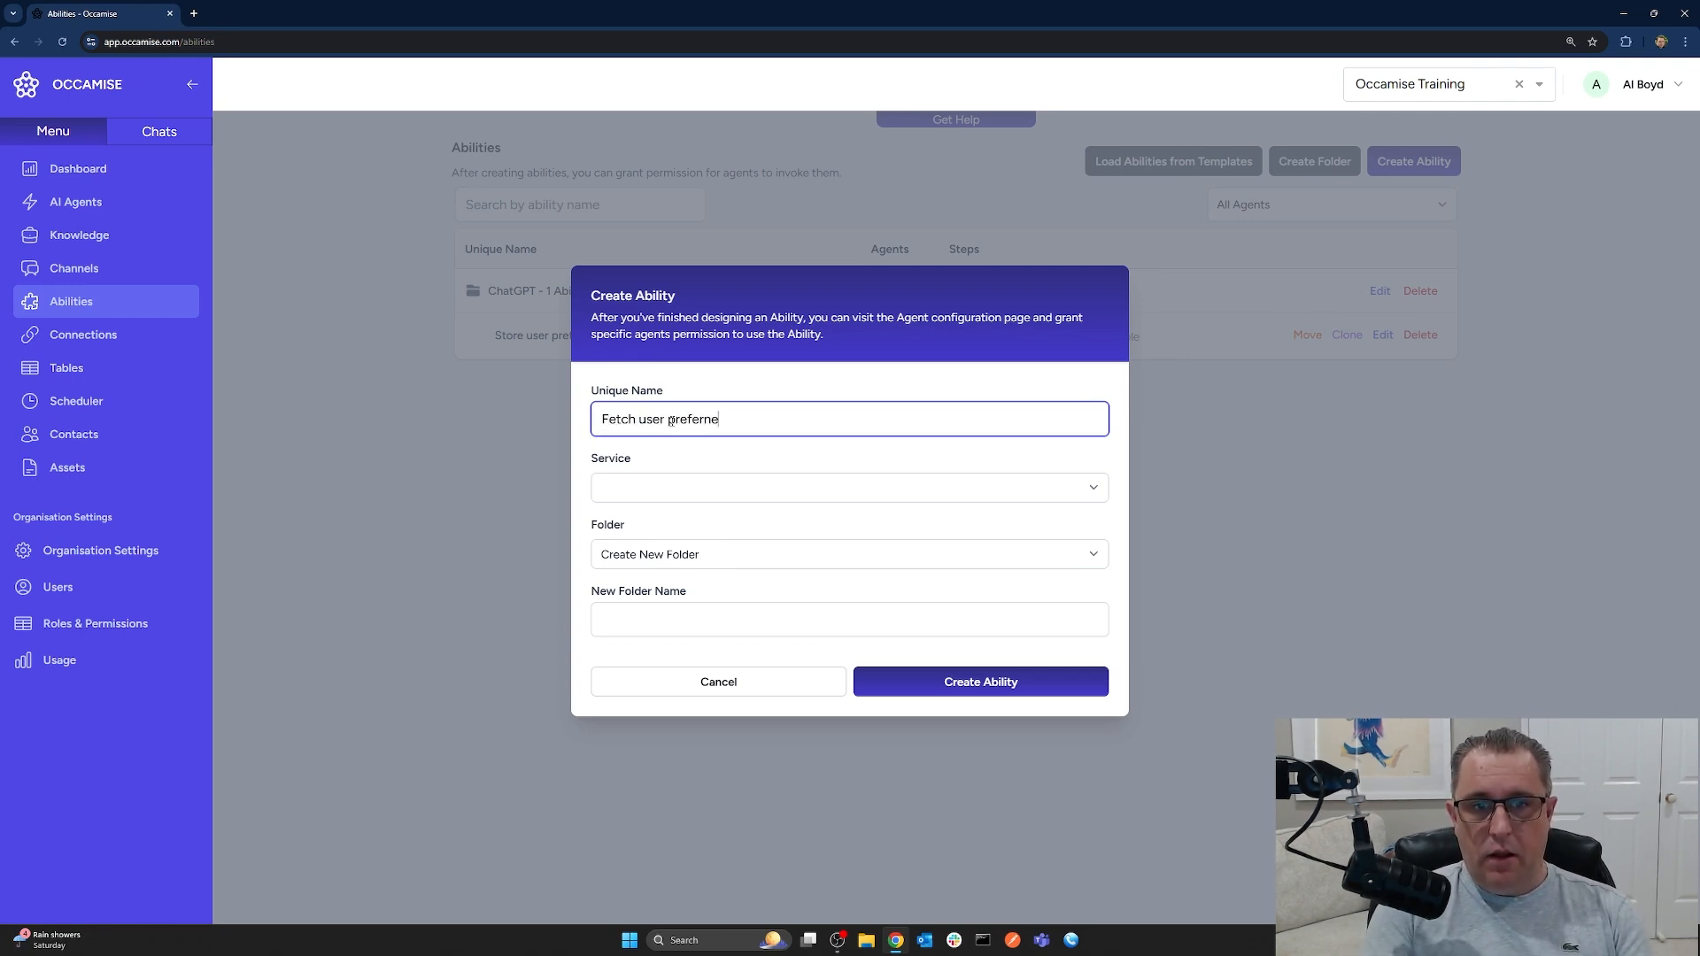
pyautogui.press('BackSpace')
pyautogui.write('ences')
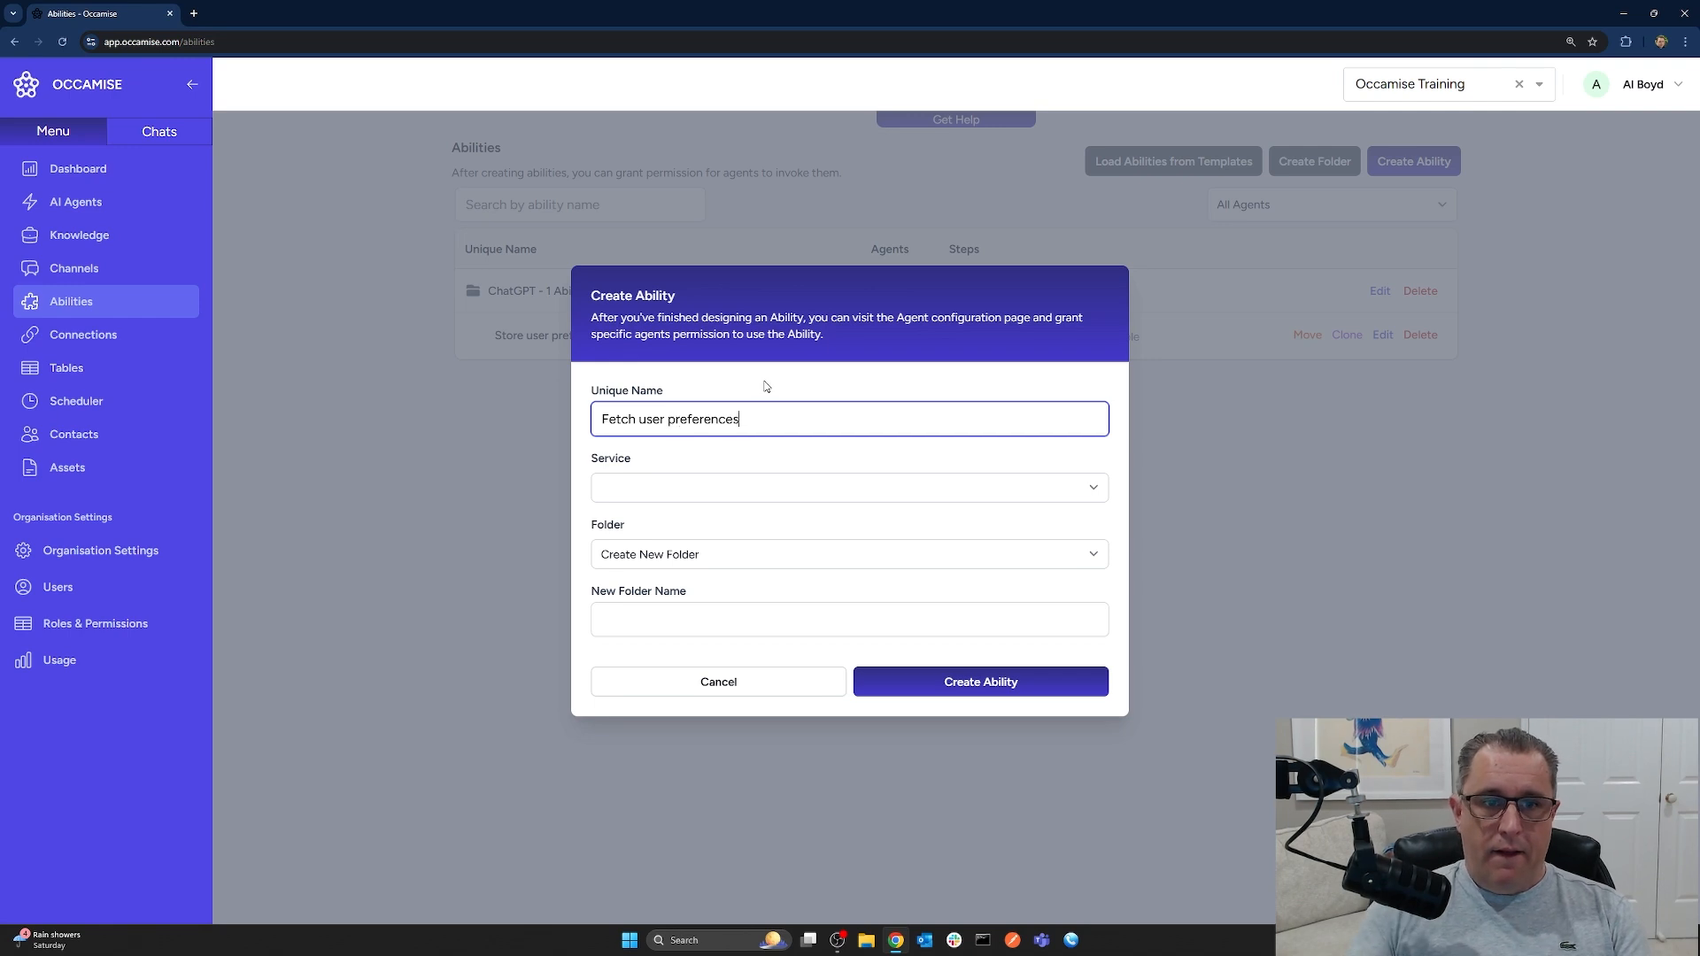
# Create the ability with service Occamise API and function Fetch Table Records in the ChatGPT folder
pyautogui.click(857, 487)
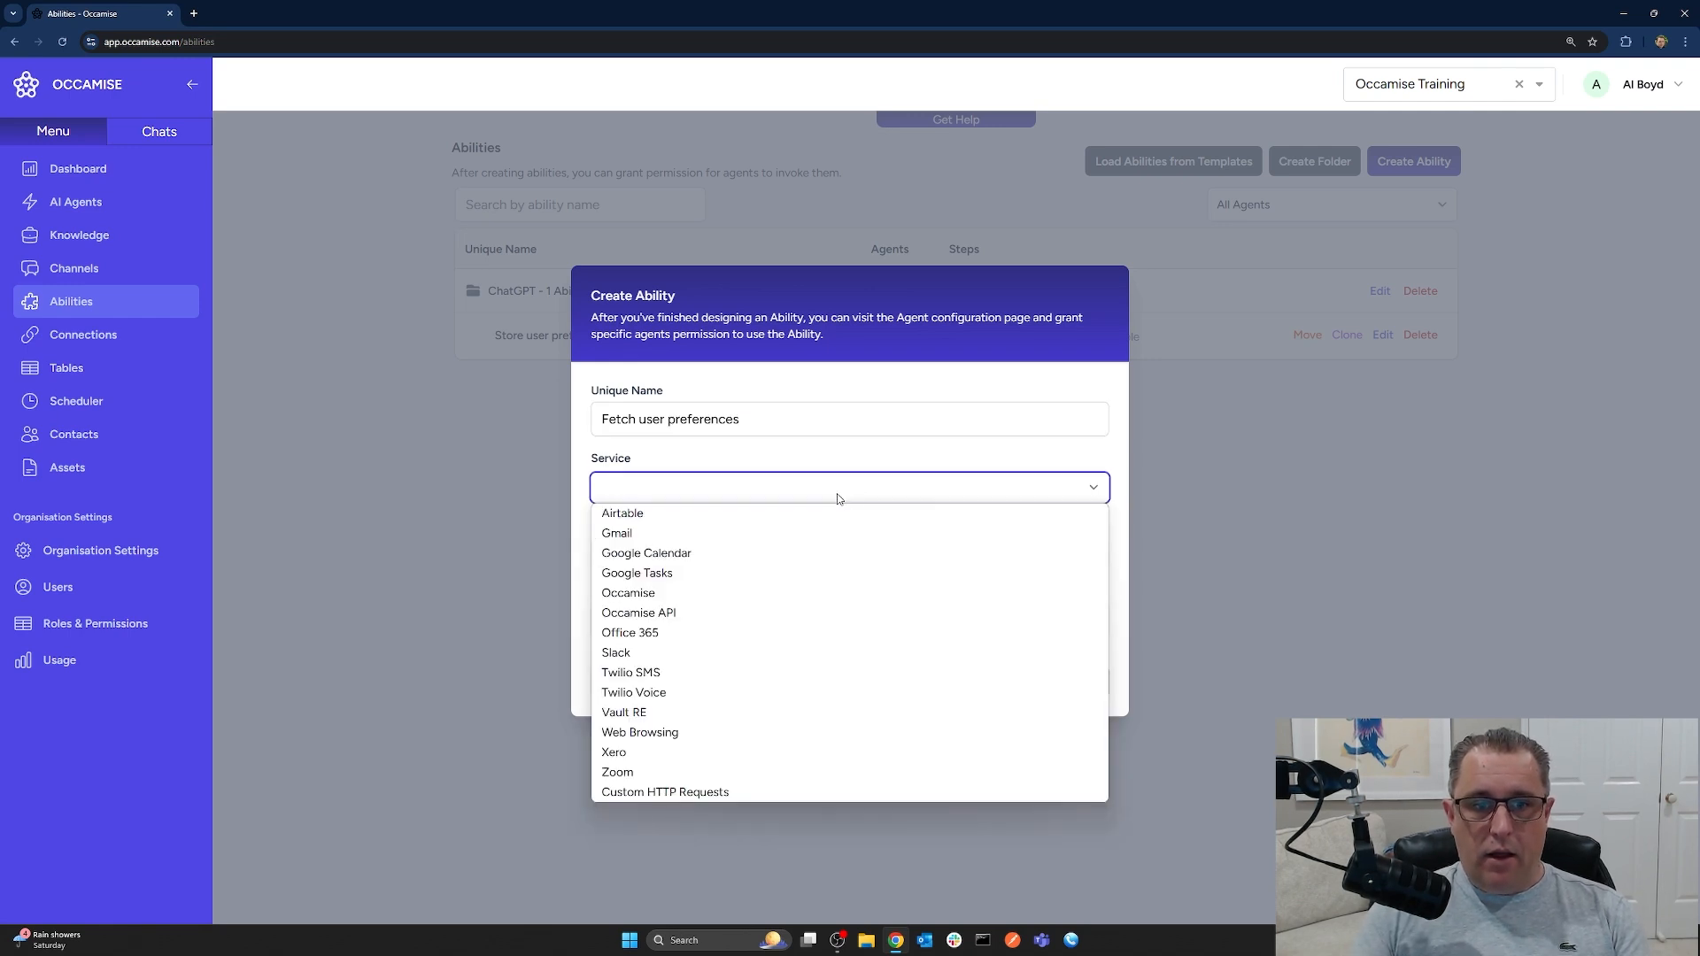
pyautogui.click(723, 609)
pyautogui.click(717, 528)
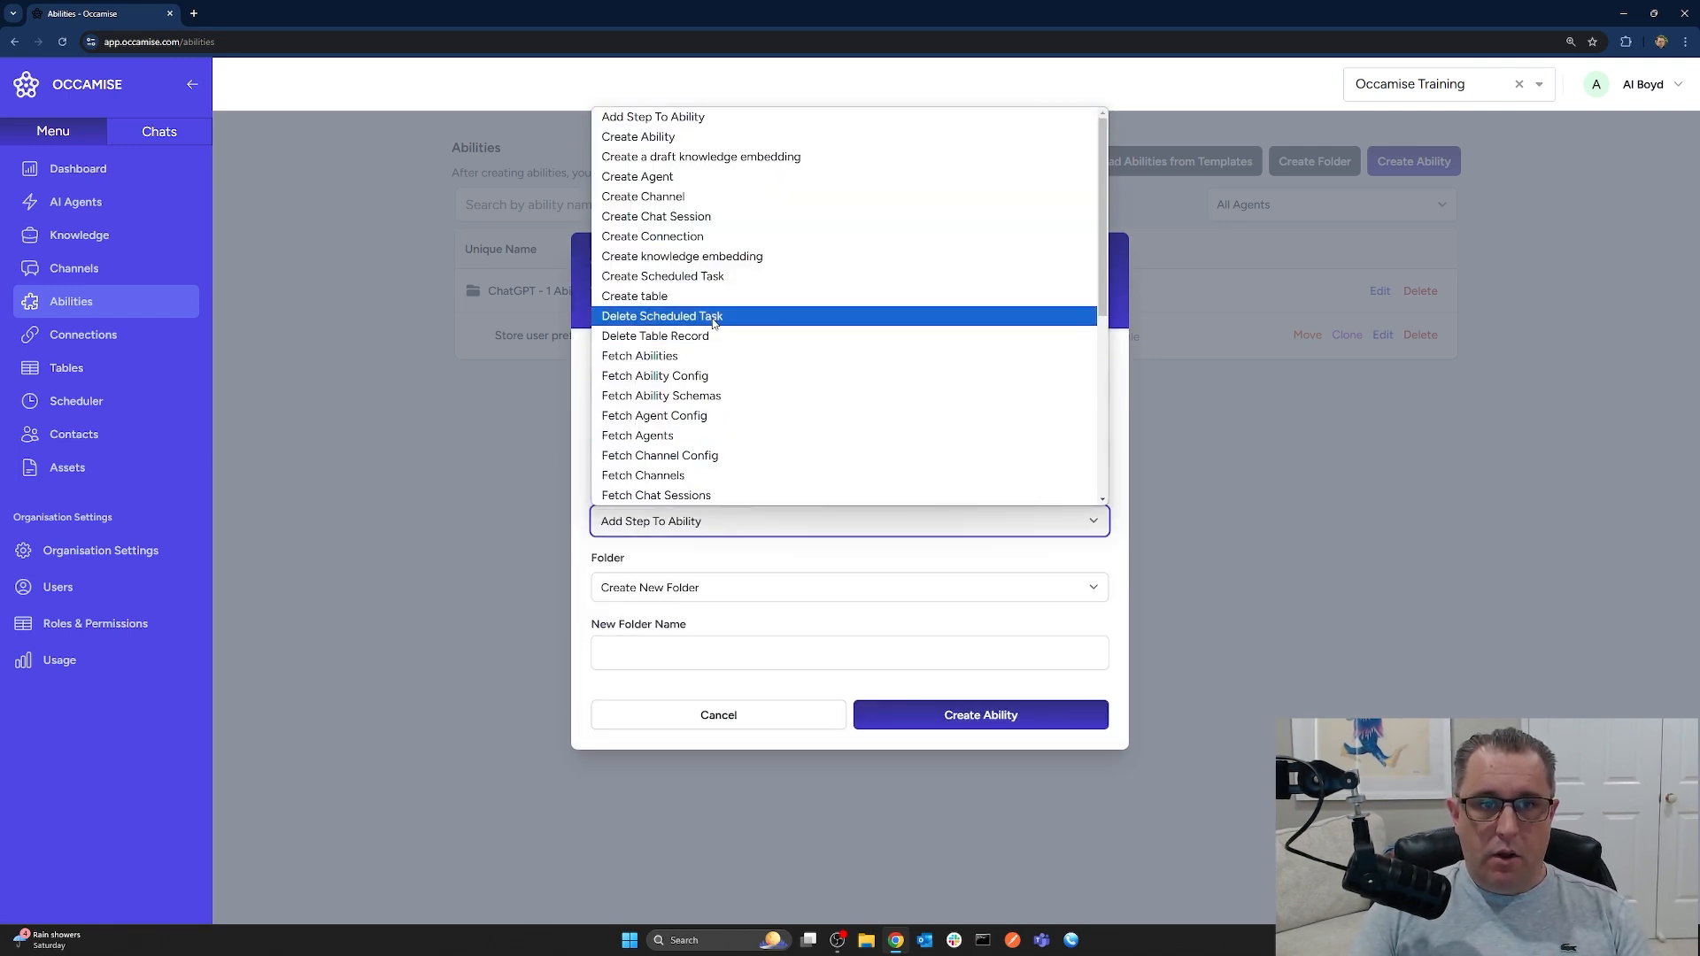
pyautogui.scroll(-3, 703, 414)
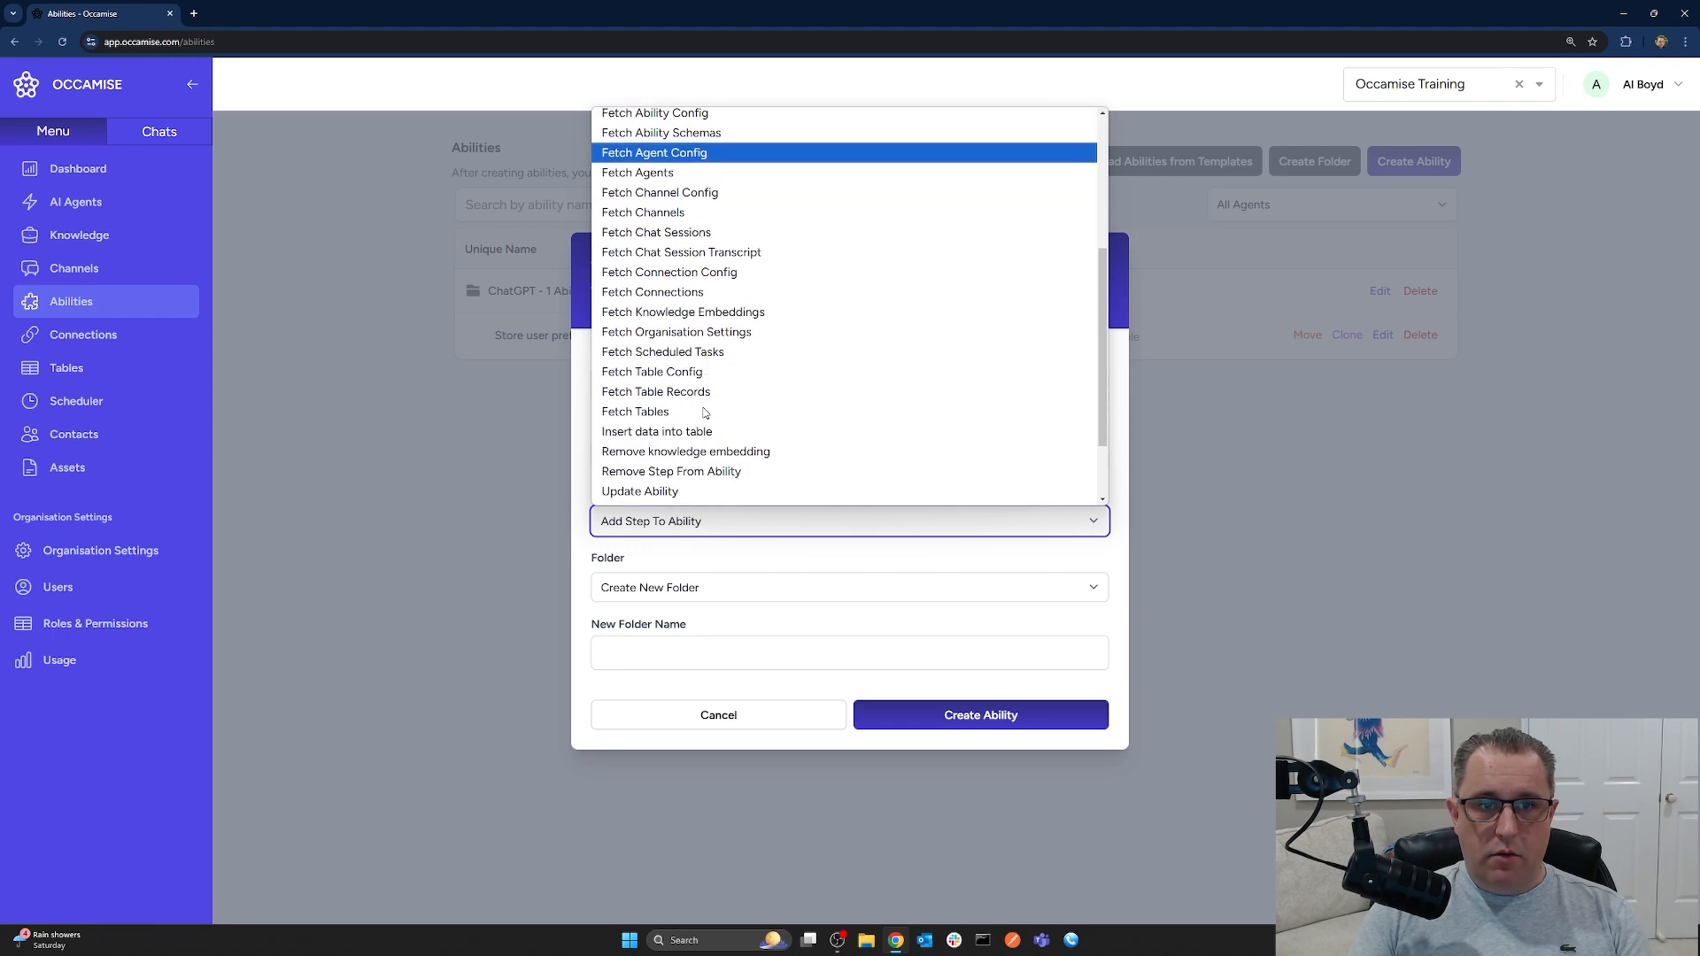
pyautogui.click(688, 393)
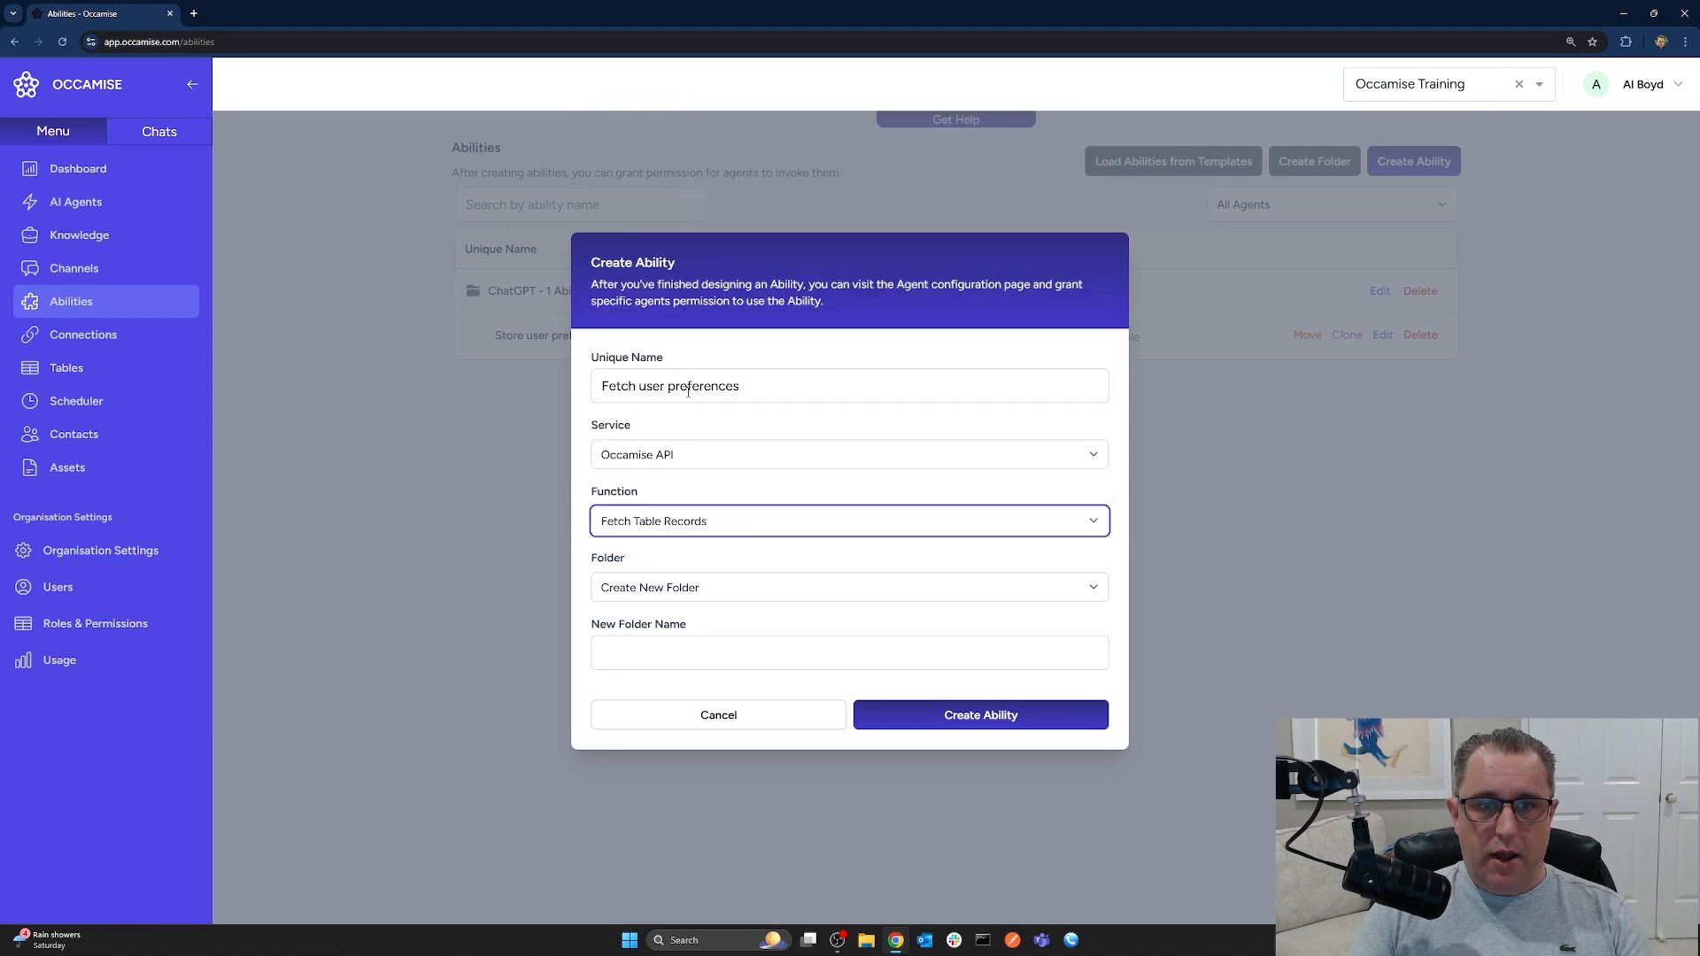
pyautogui.click(742, 591)
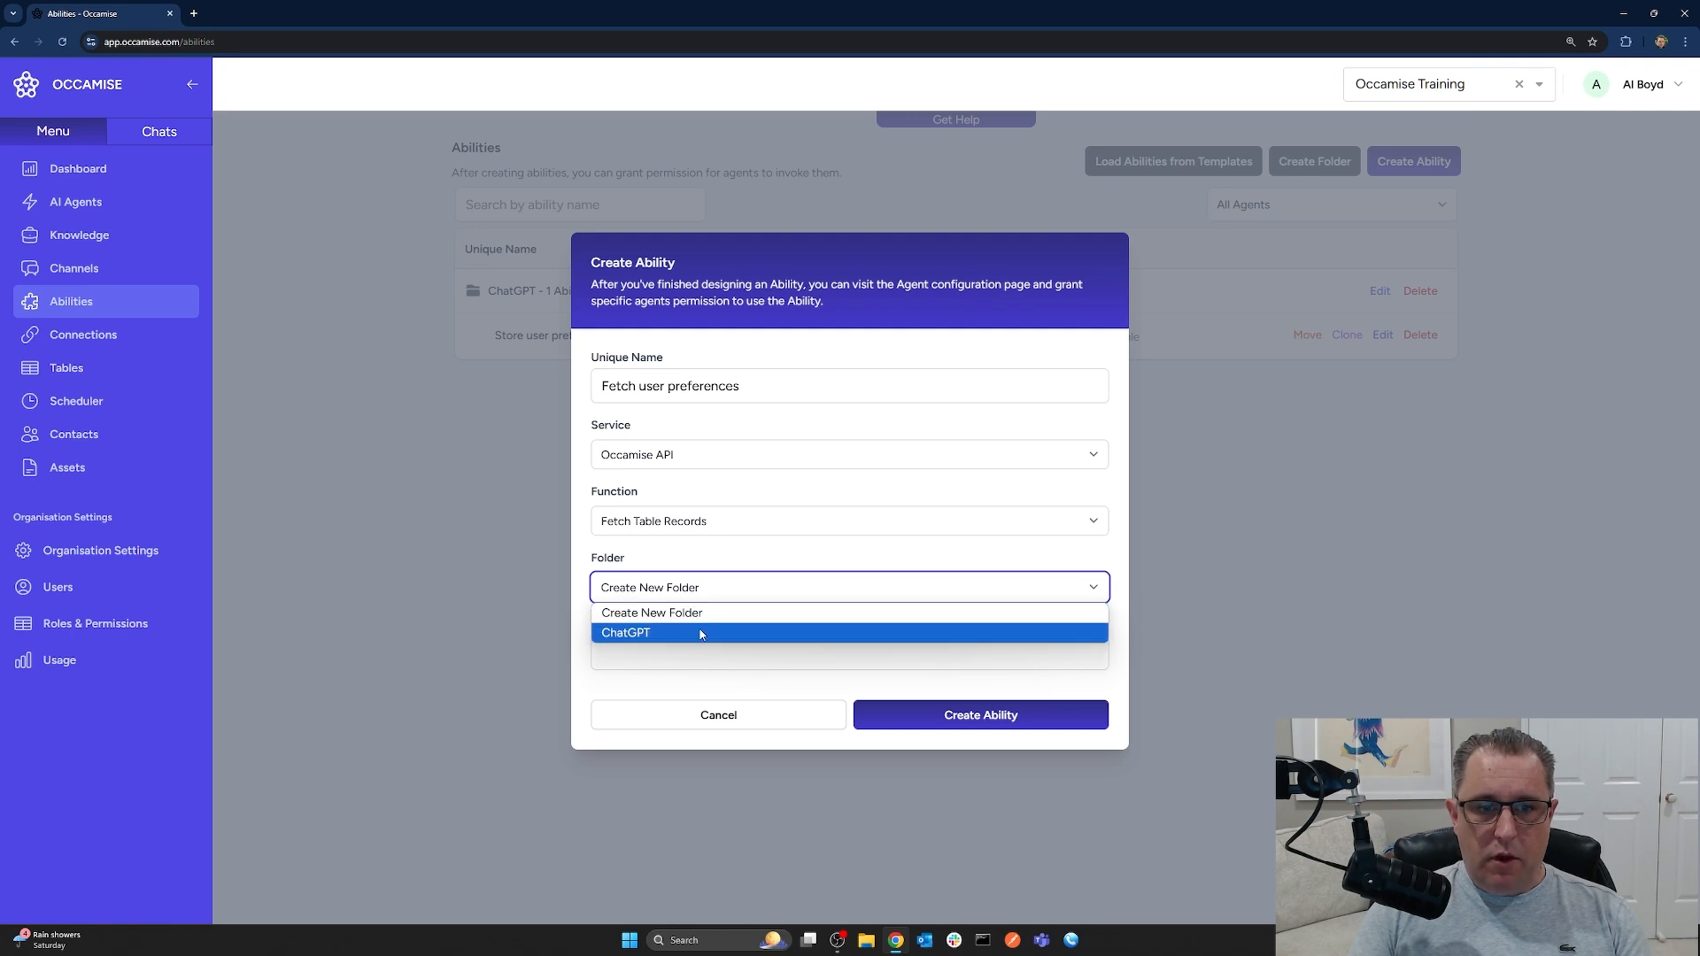
pyautogui.click(703, 631)
pyautogui.click(952, 680)
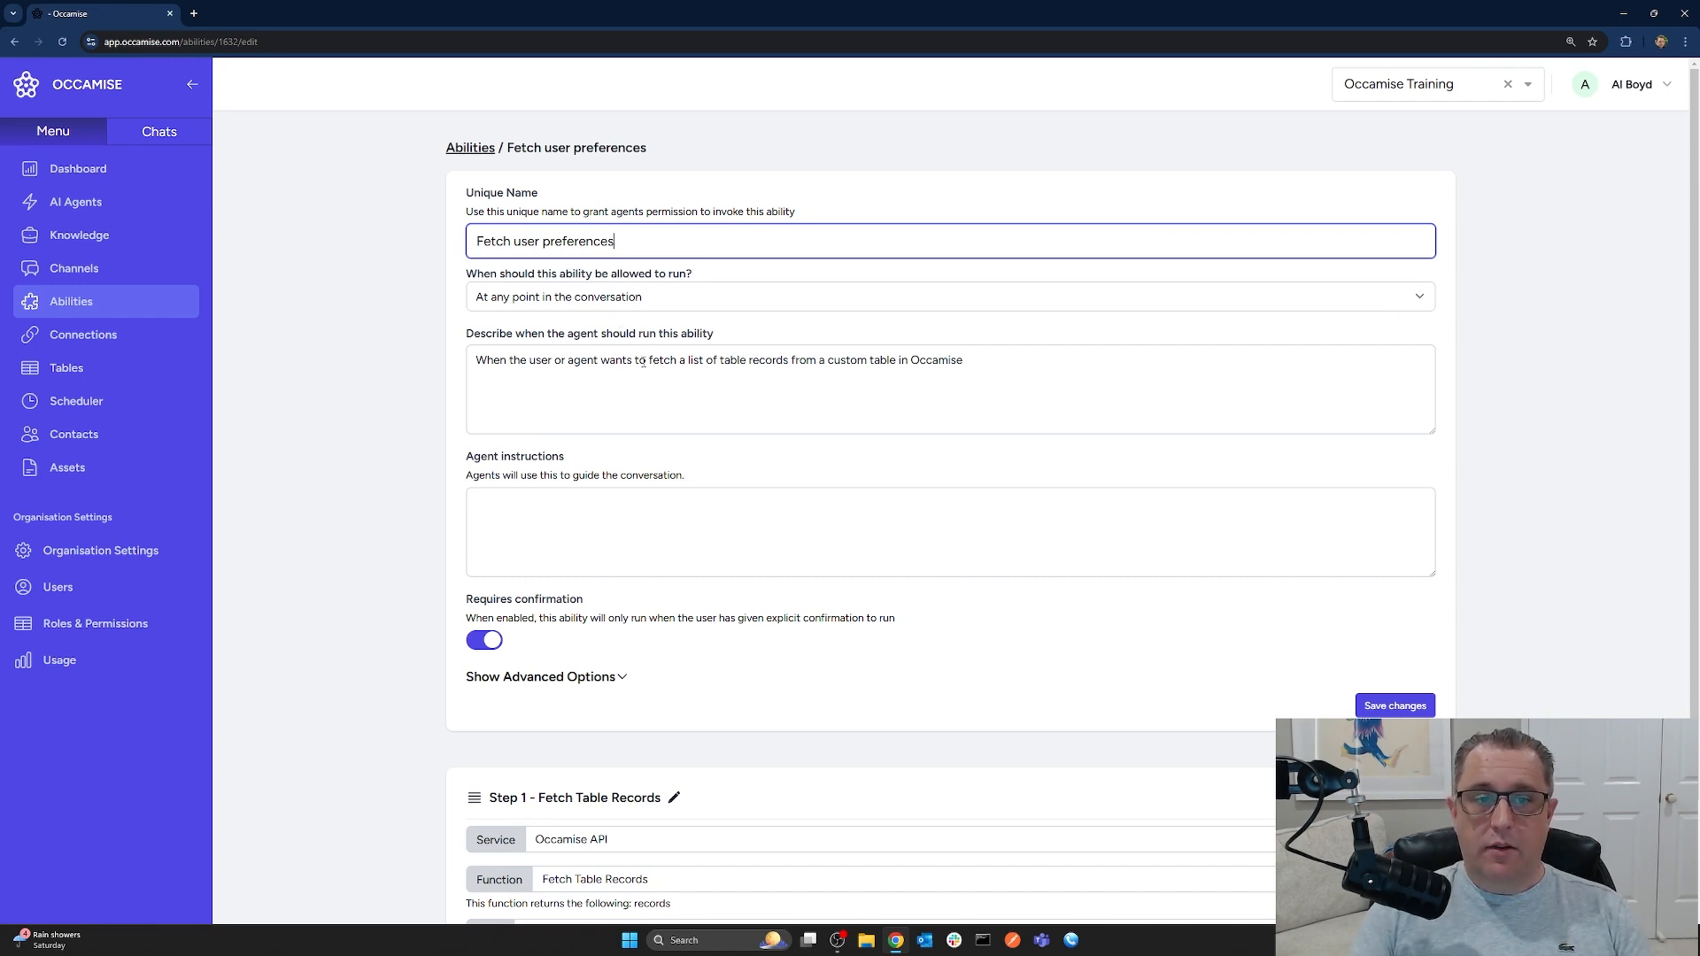
# Set the ability to run before the conversation starts, make it not visible to the user, and save the ability settings
pyautogui.click(642, 305)
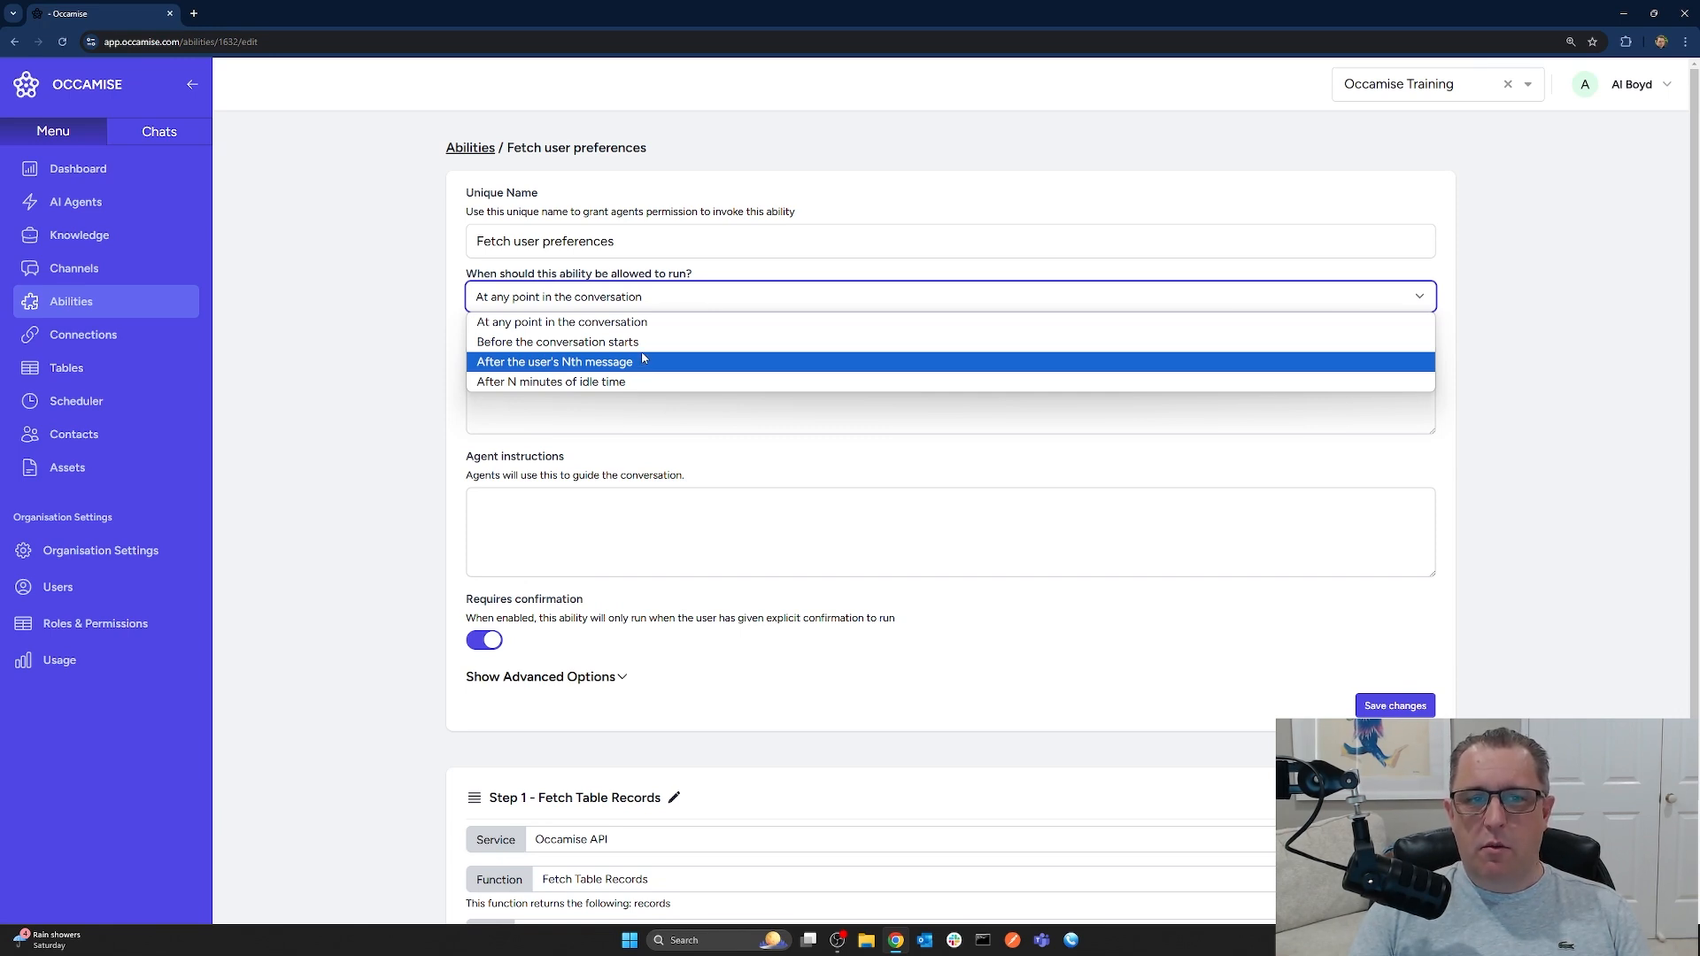
pyautogui.click(646, 343)
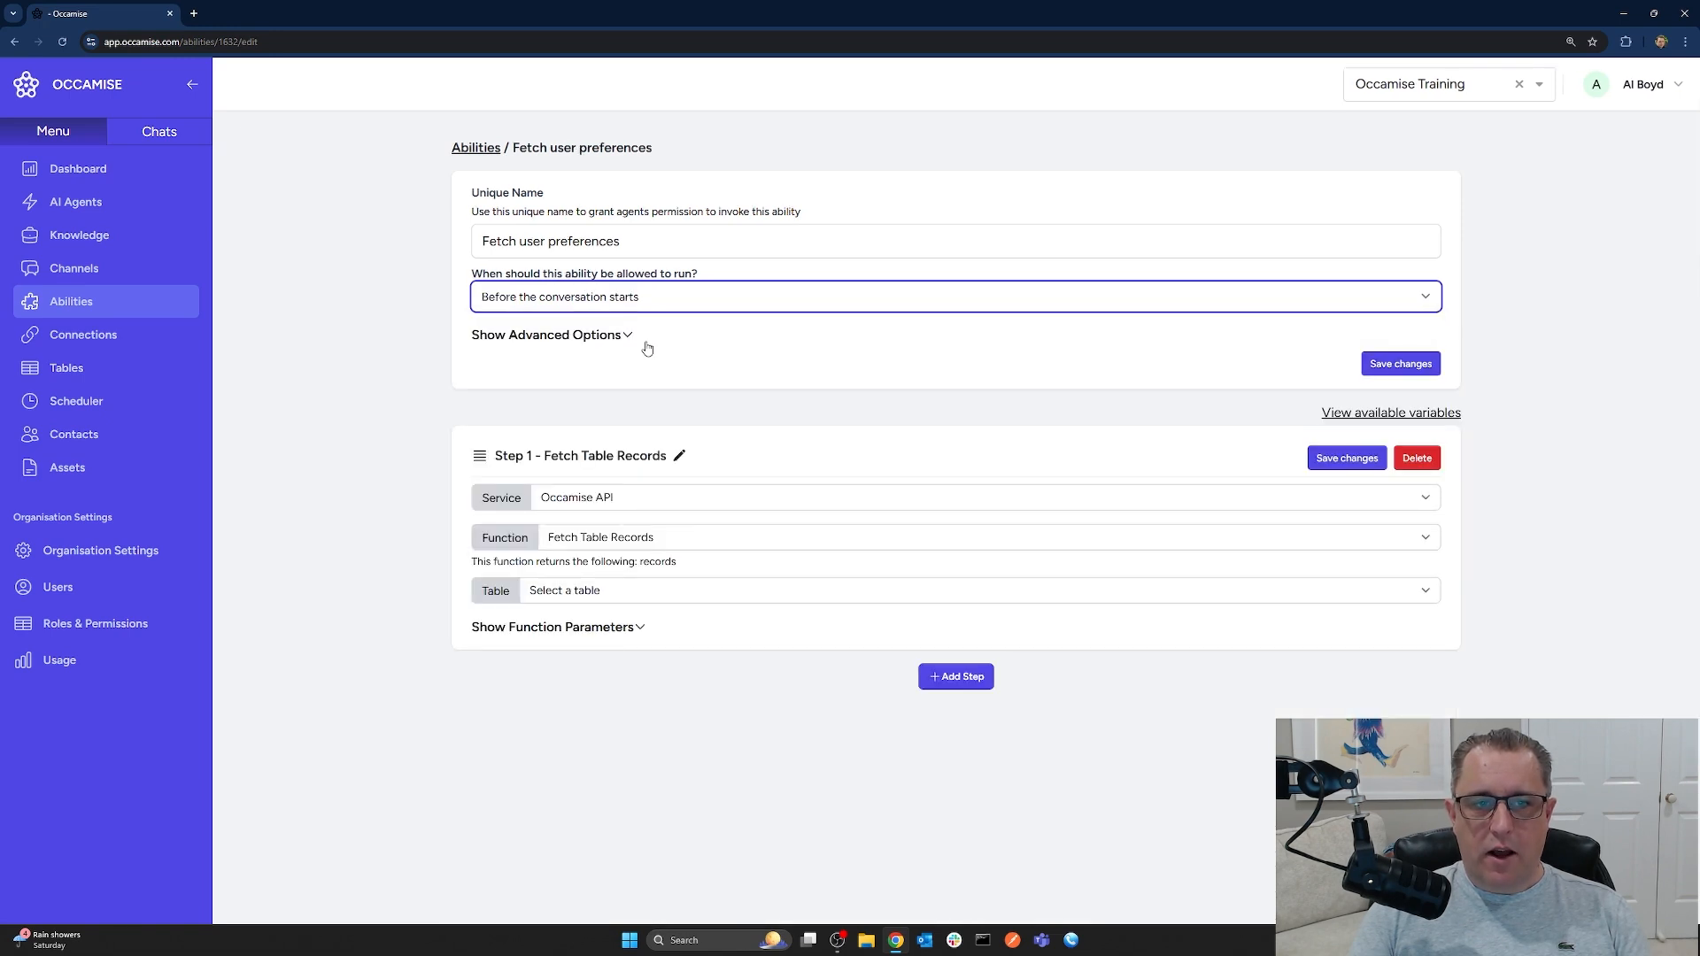
pyautogui.click(605, 336)
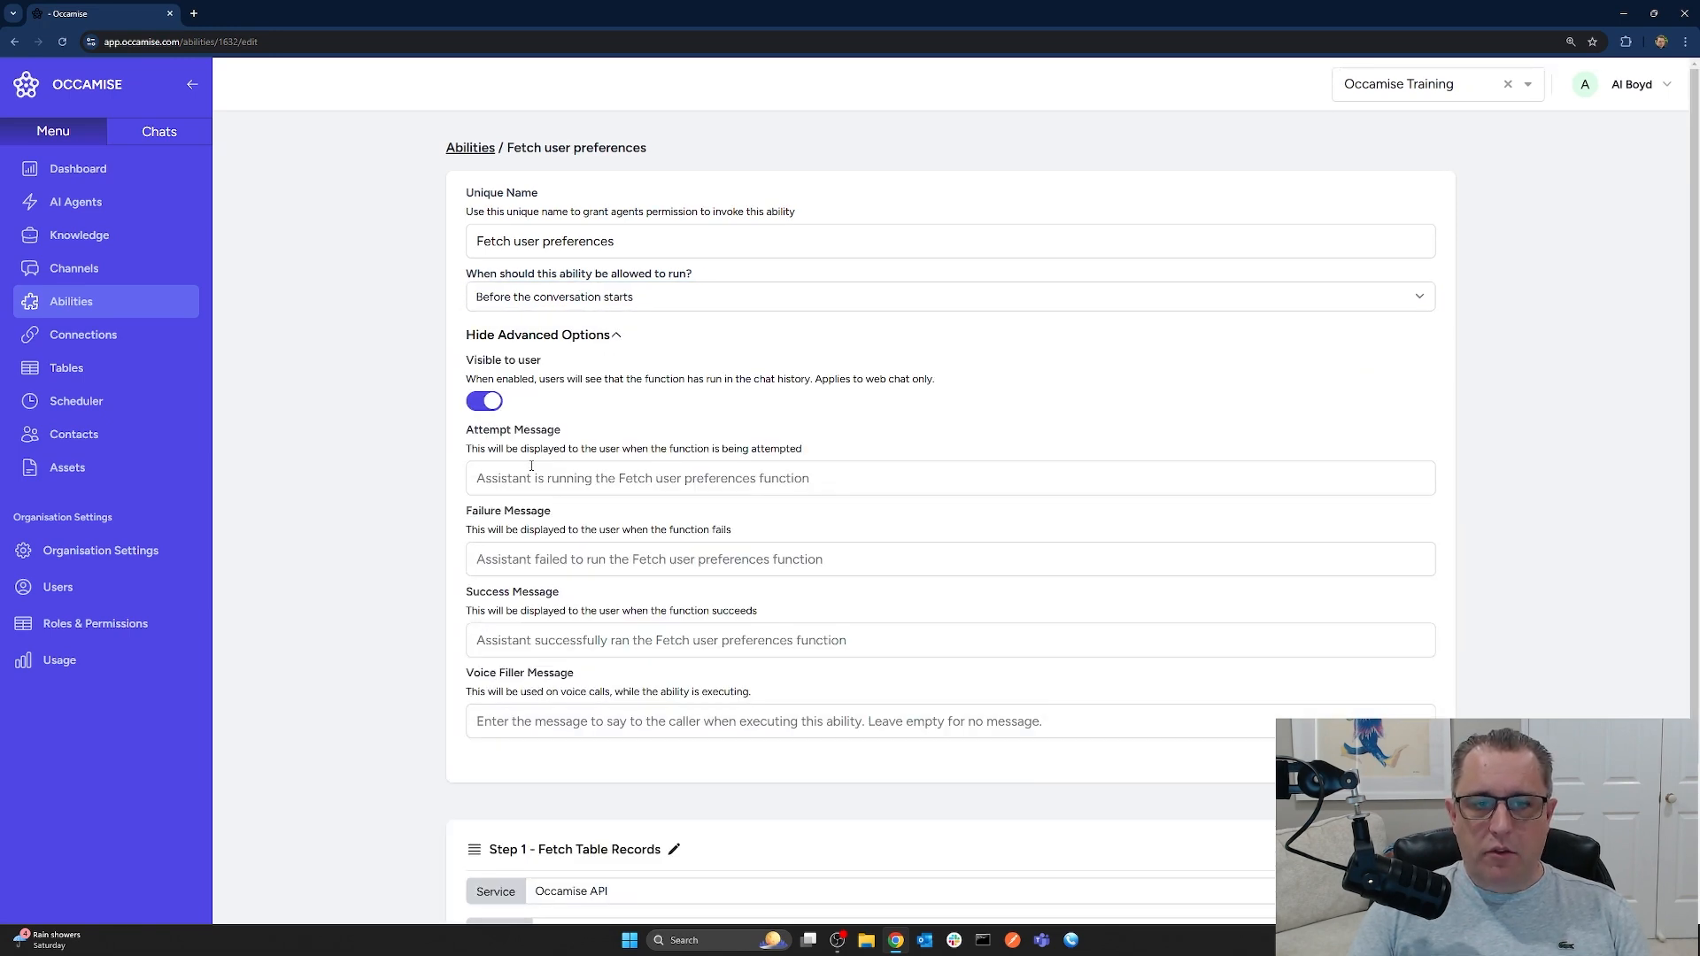
pyautogui.click(489, 403)
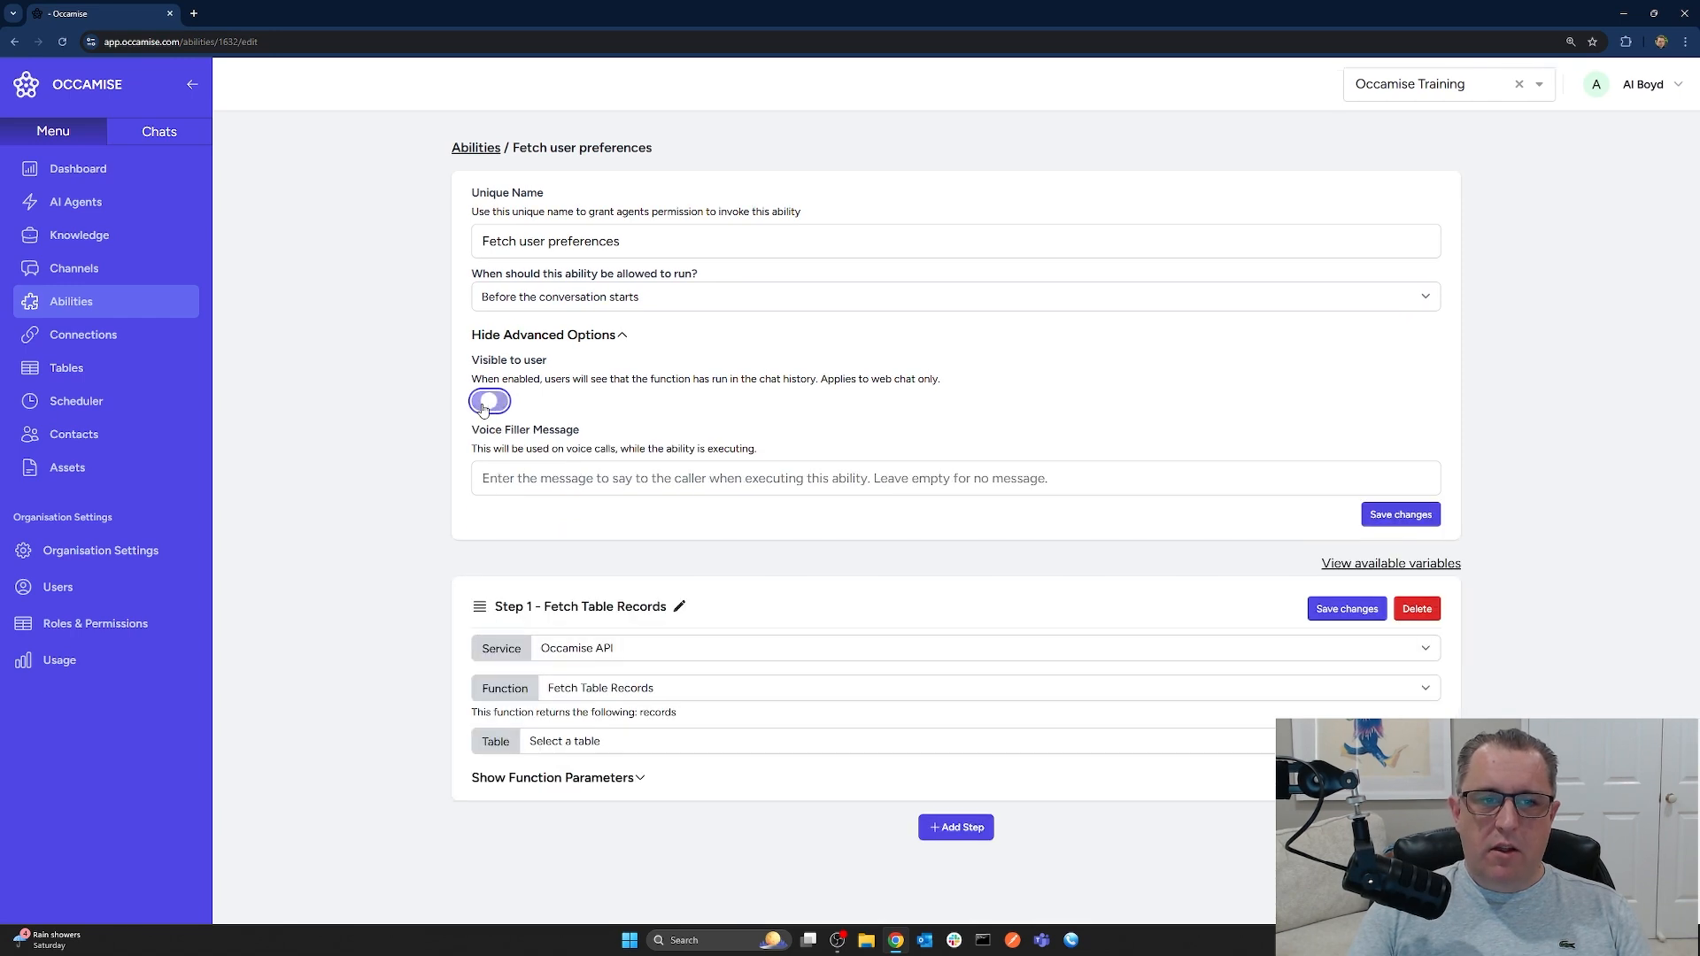
pyautogui.click(1399, 514)
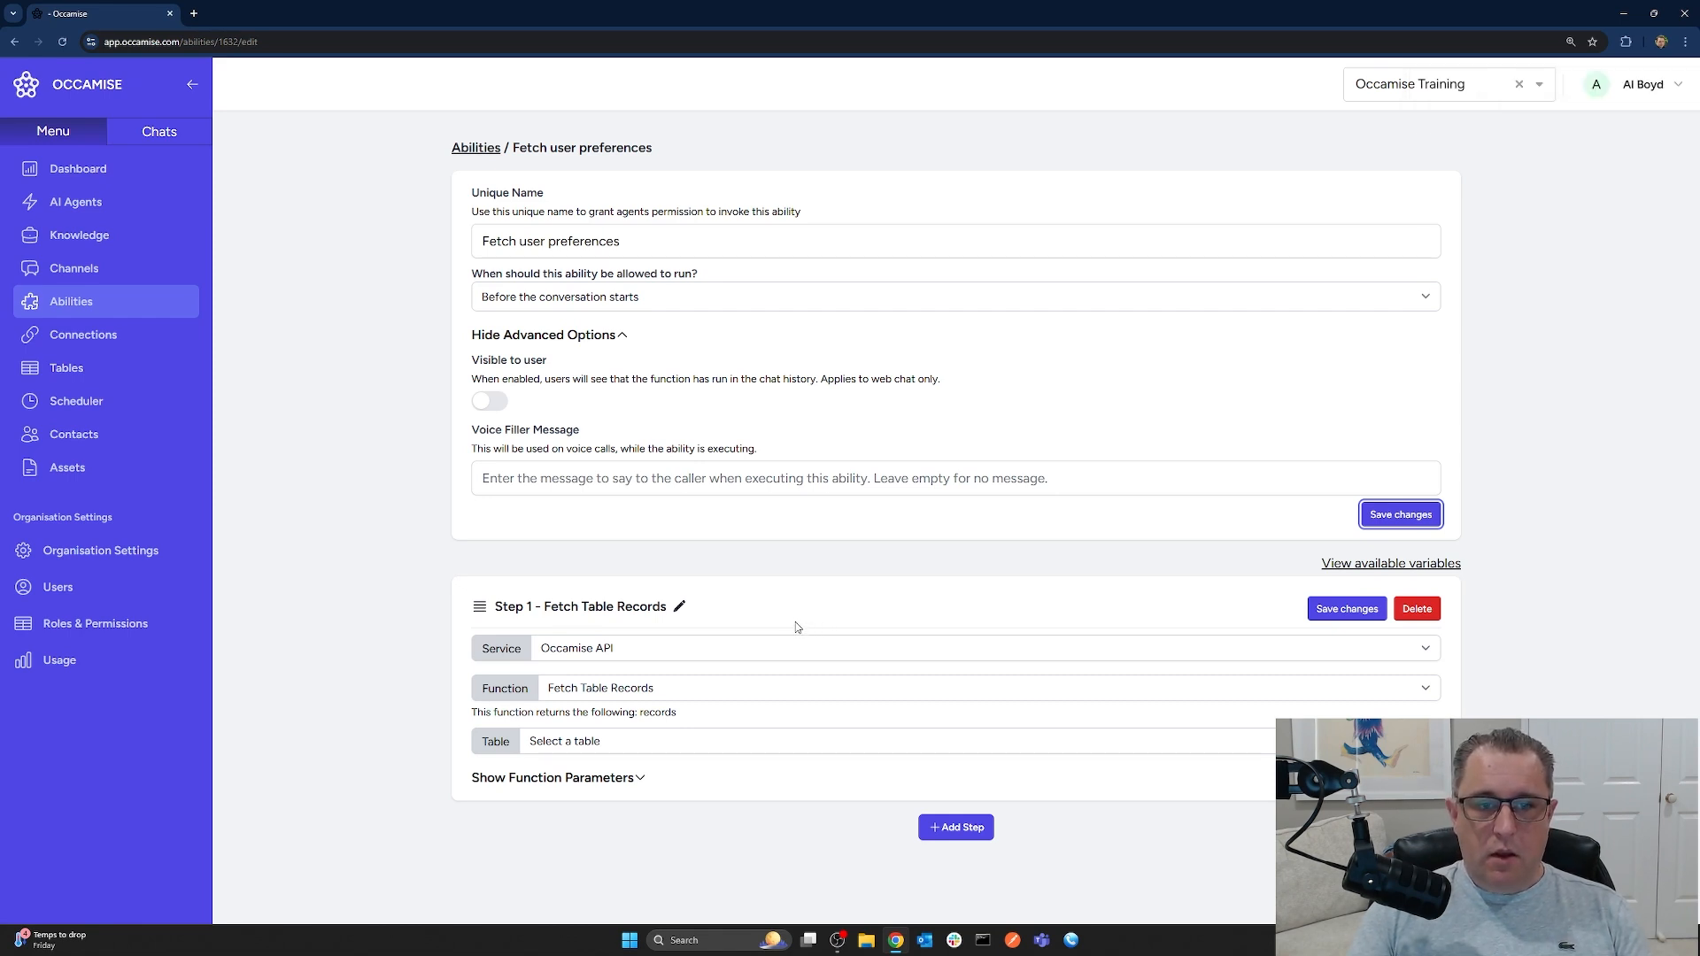
# Rename Step 1 of the ability to "Fetch user preferences"
pyautogui.click(679, 606)
pyautogui.write('Fet')
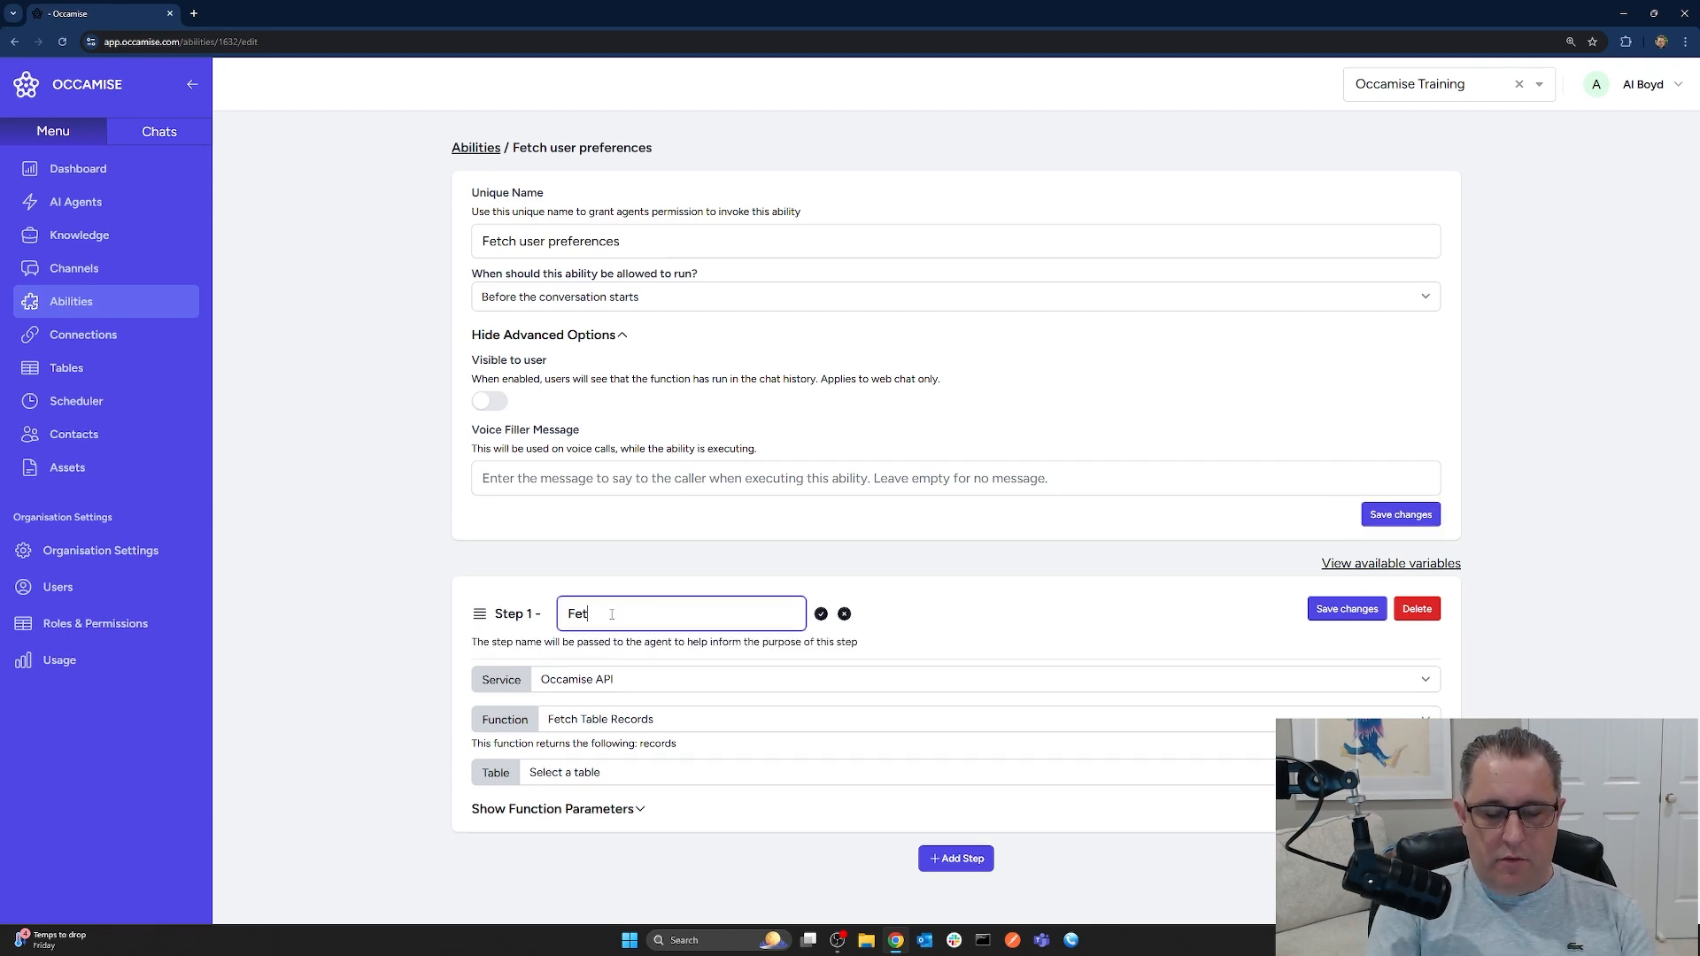
pyautogui.write('ch user preferences')
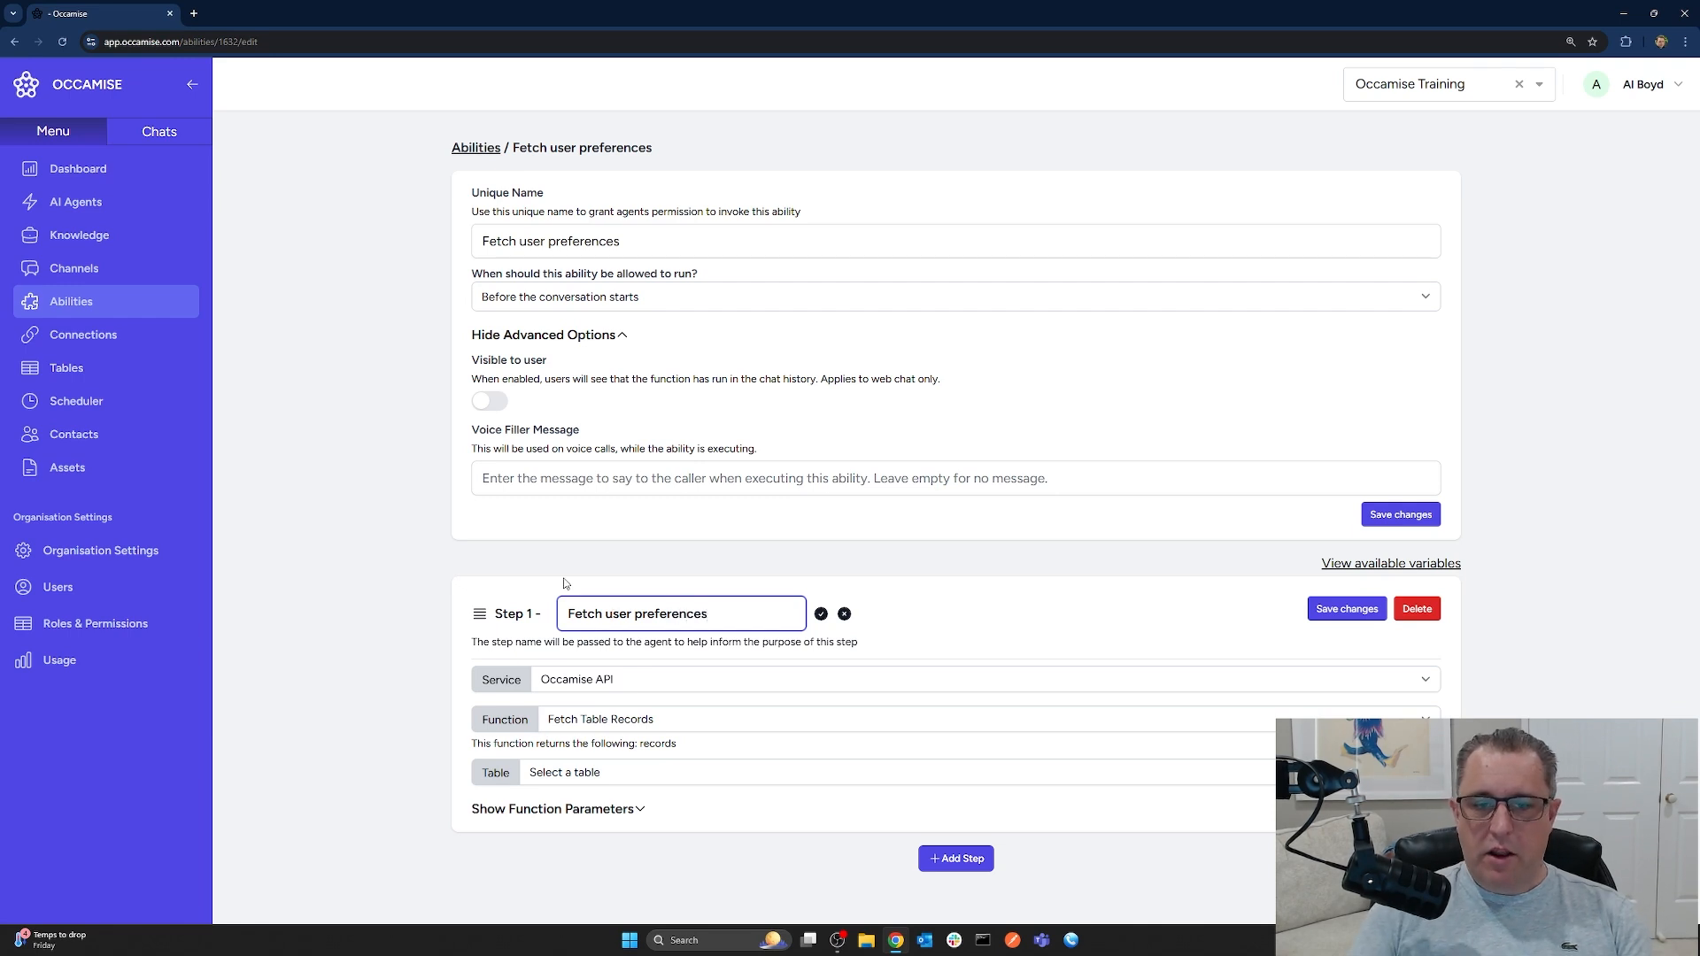
pyautogui.click(821, 613)
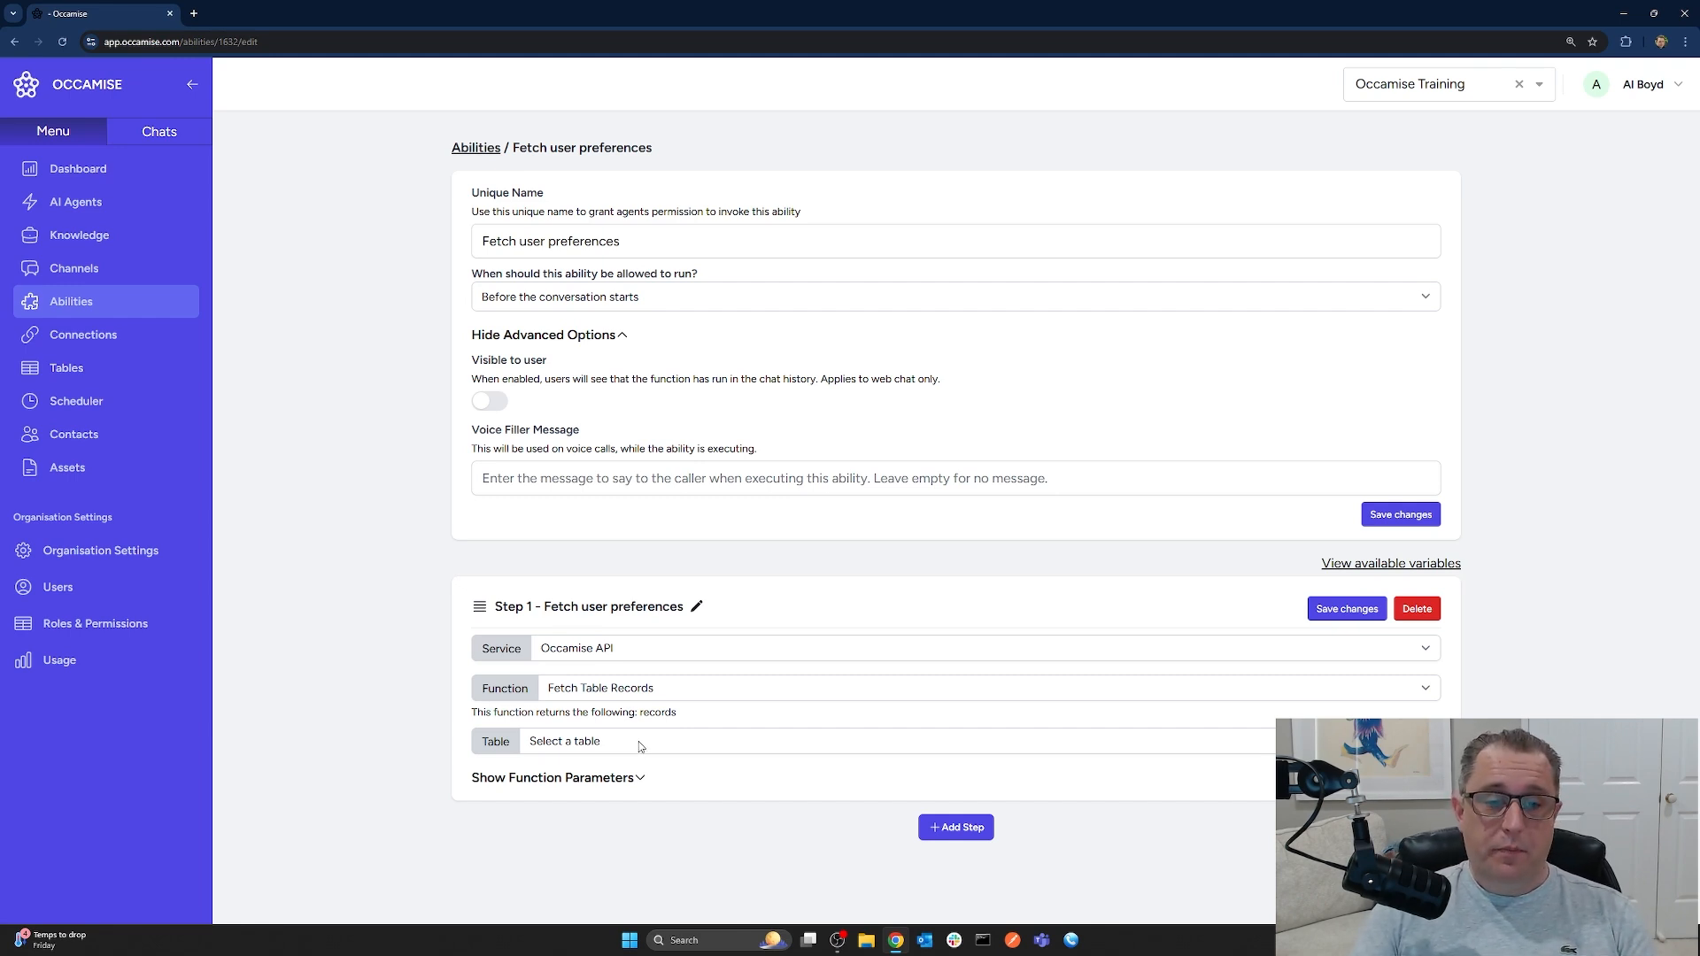
# Set the step's table to User Preferences and expand its function parameters for review
pyautogui.click(619, 748)
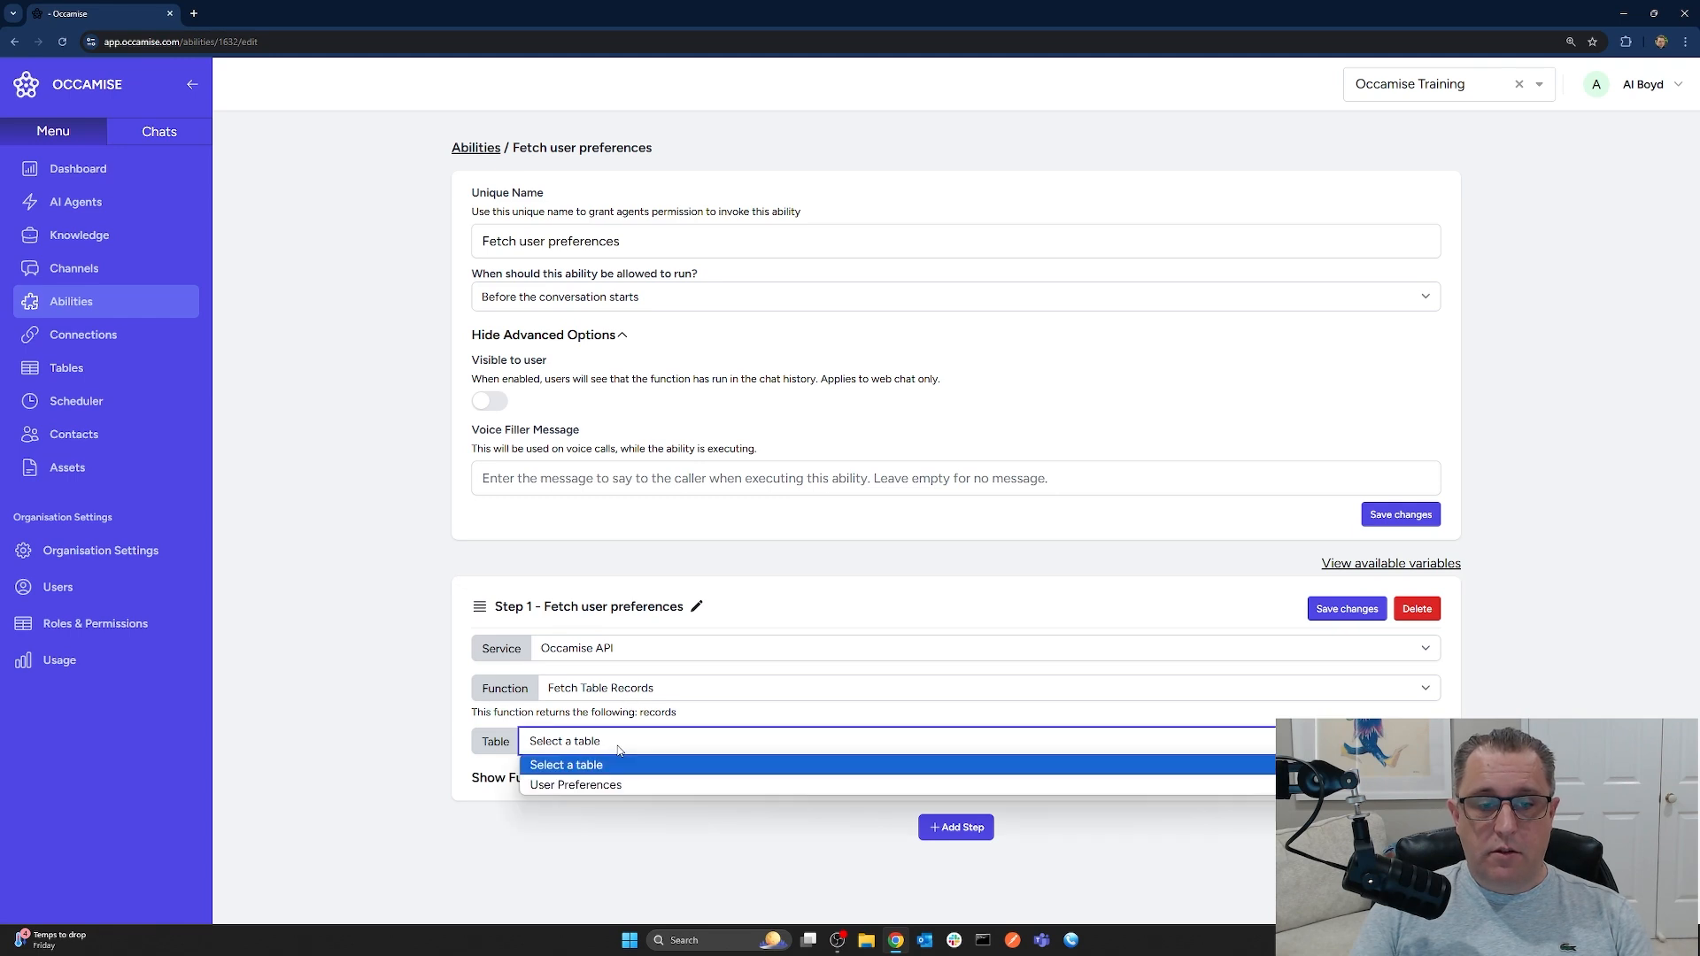
pyautogui.click(721, 787)
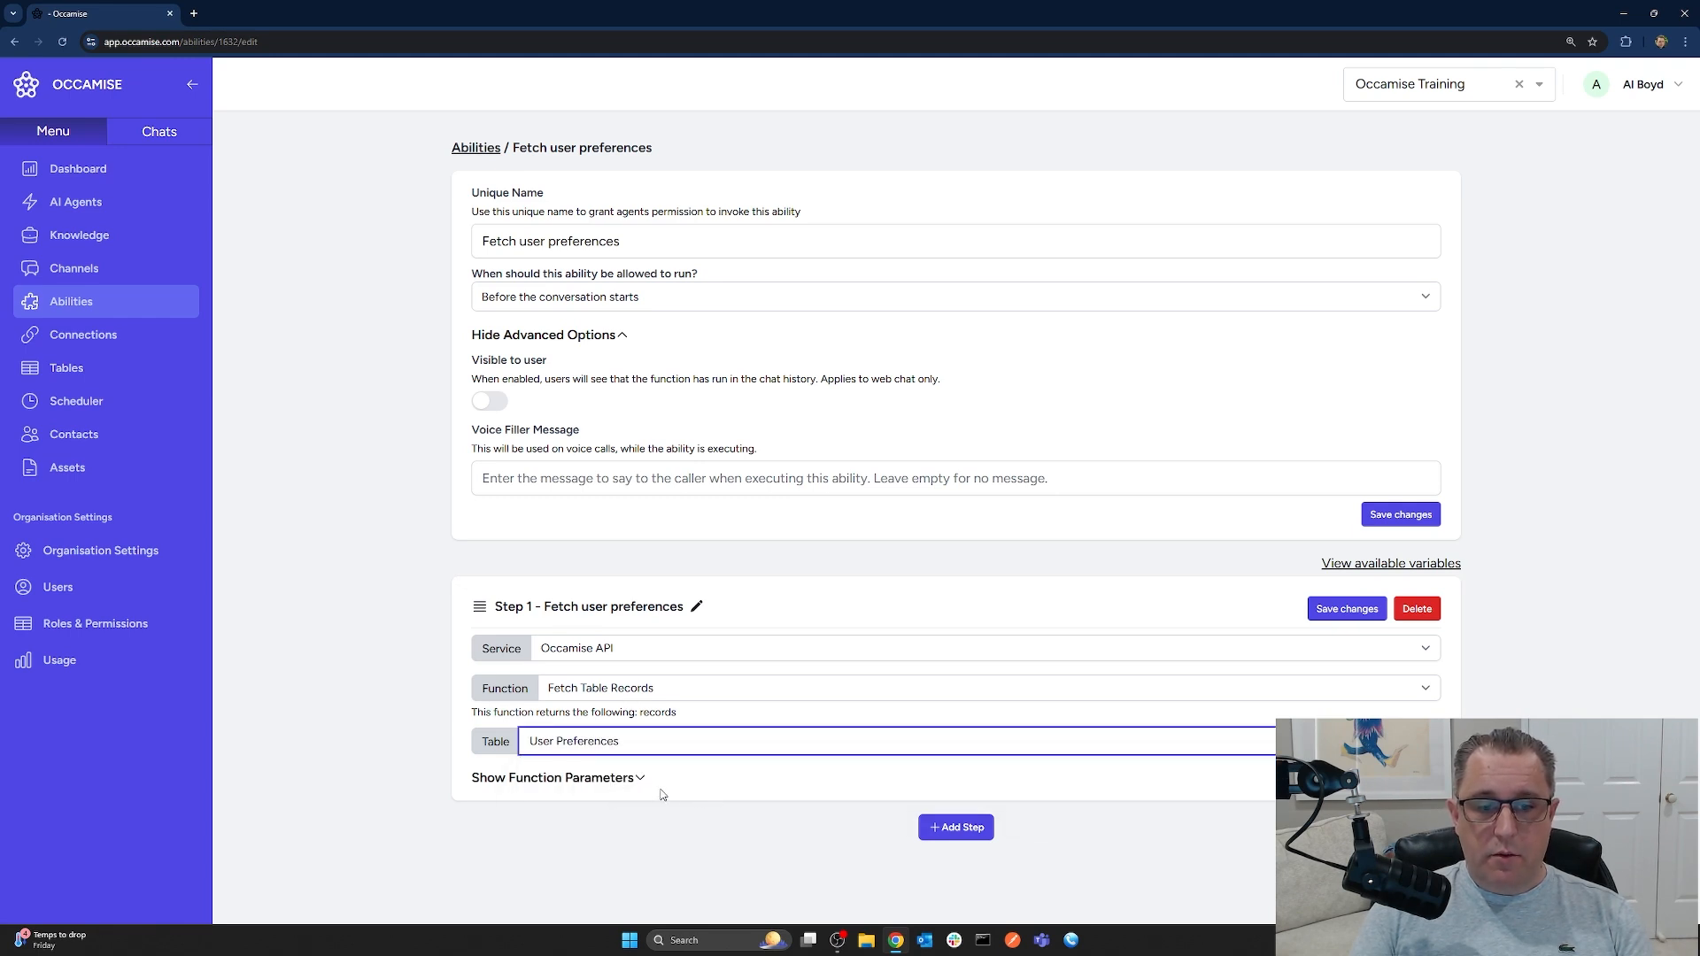
pyautogui.click(598, 779)
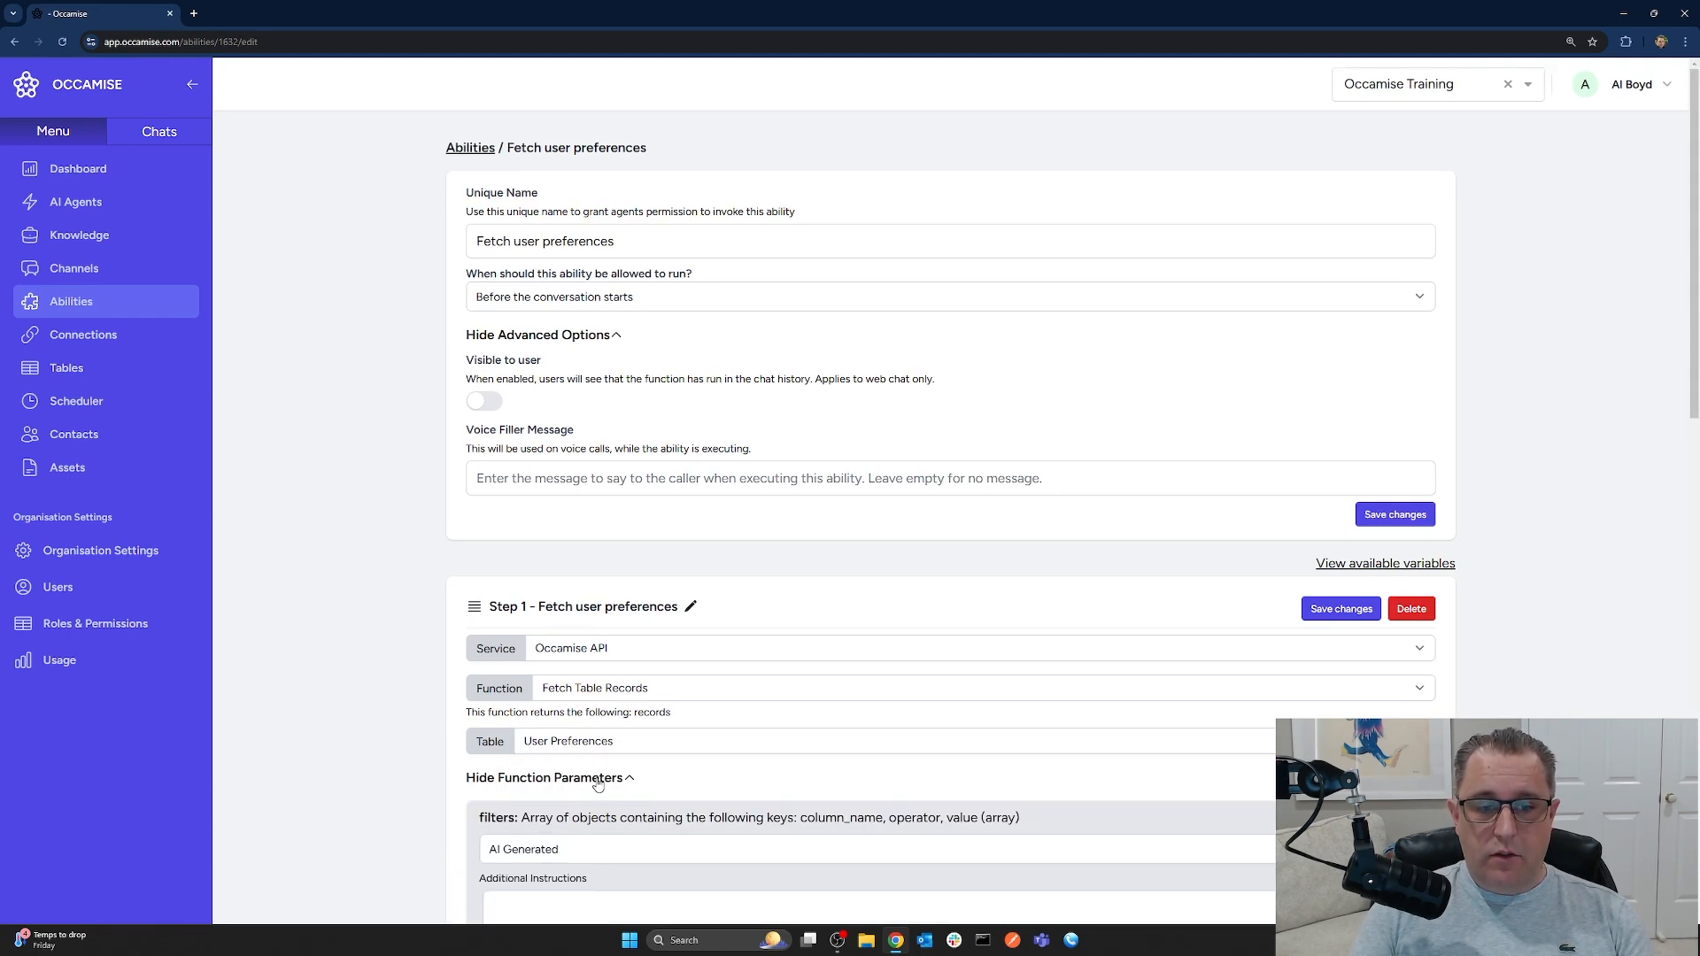
pyautogui.scroll(-5, 634, 763)
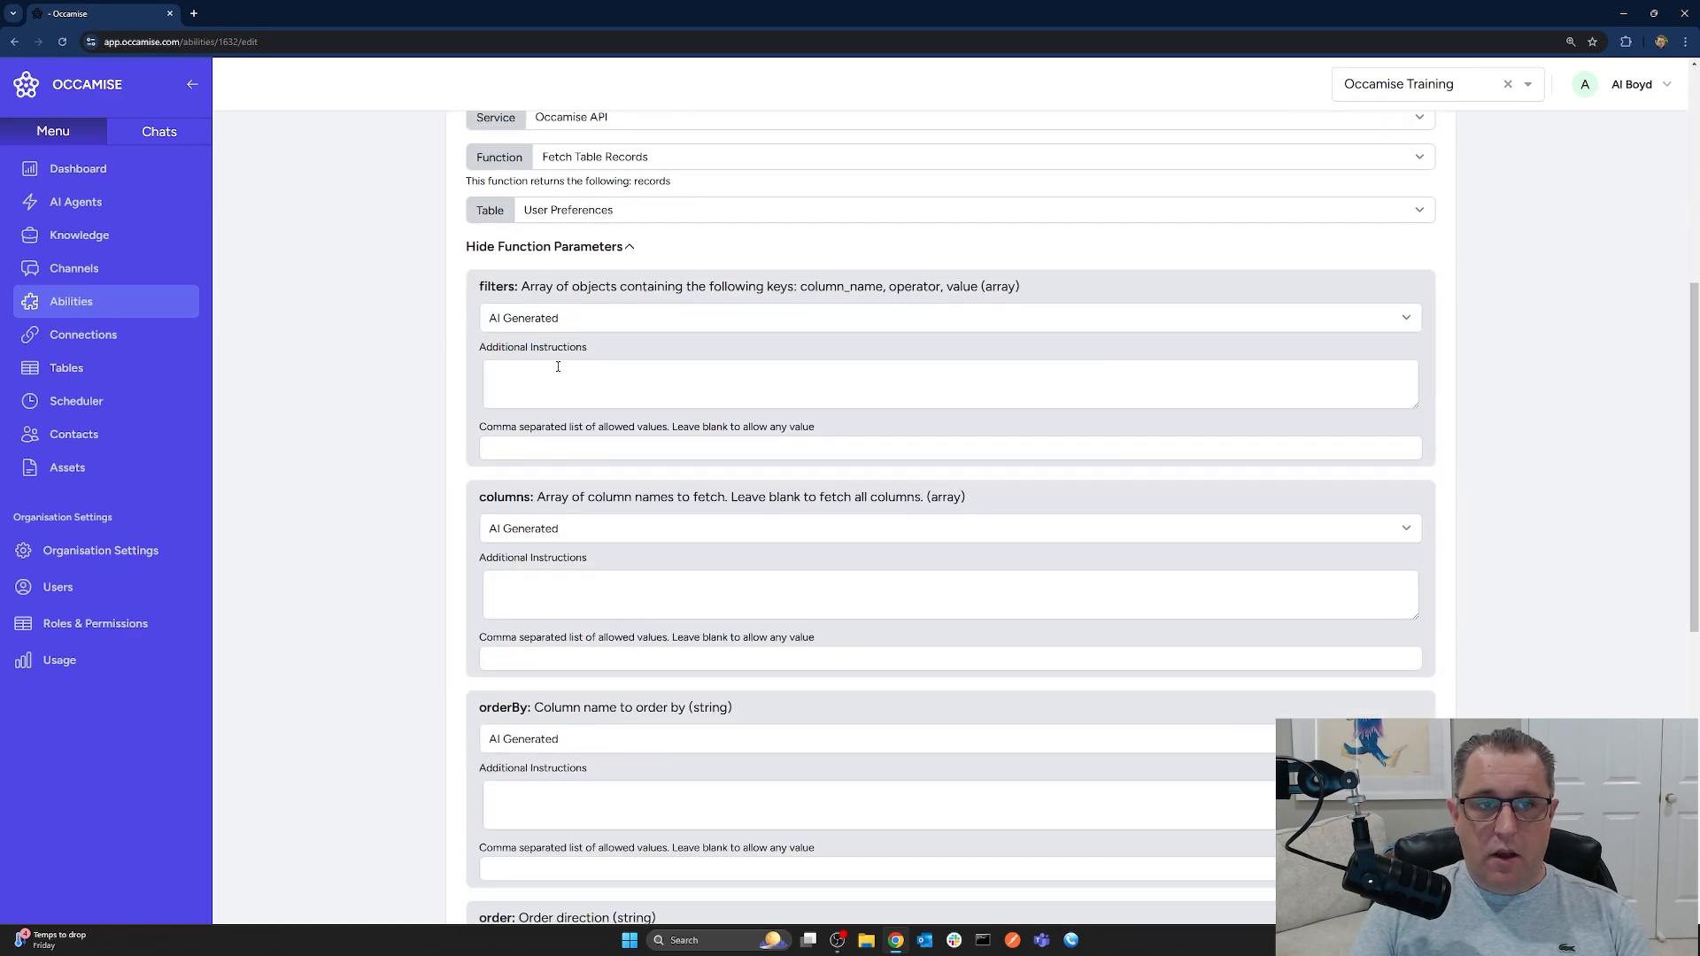
pyautogui.scroll(-7, 620, 457)
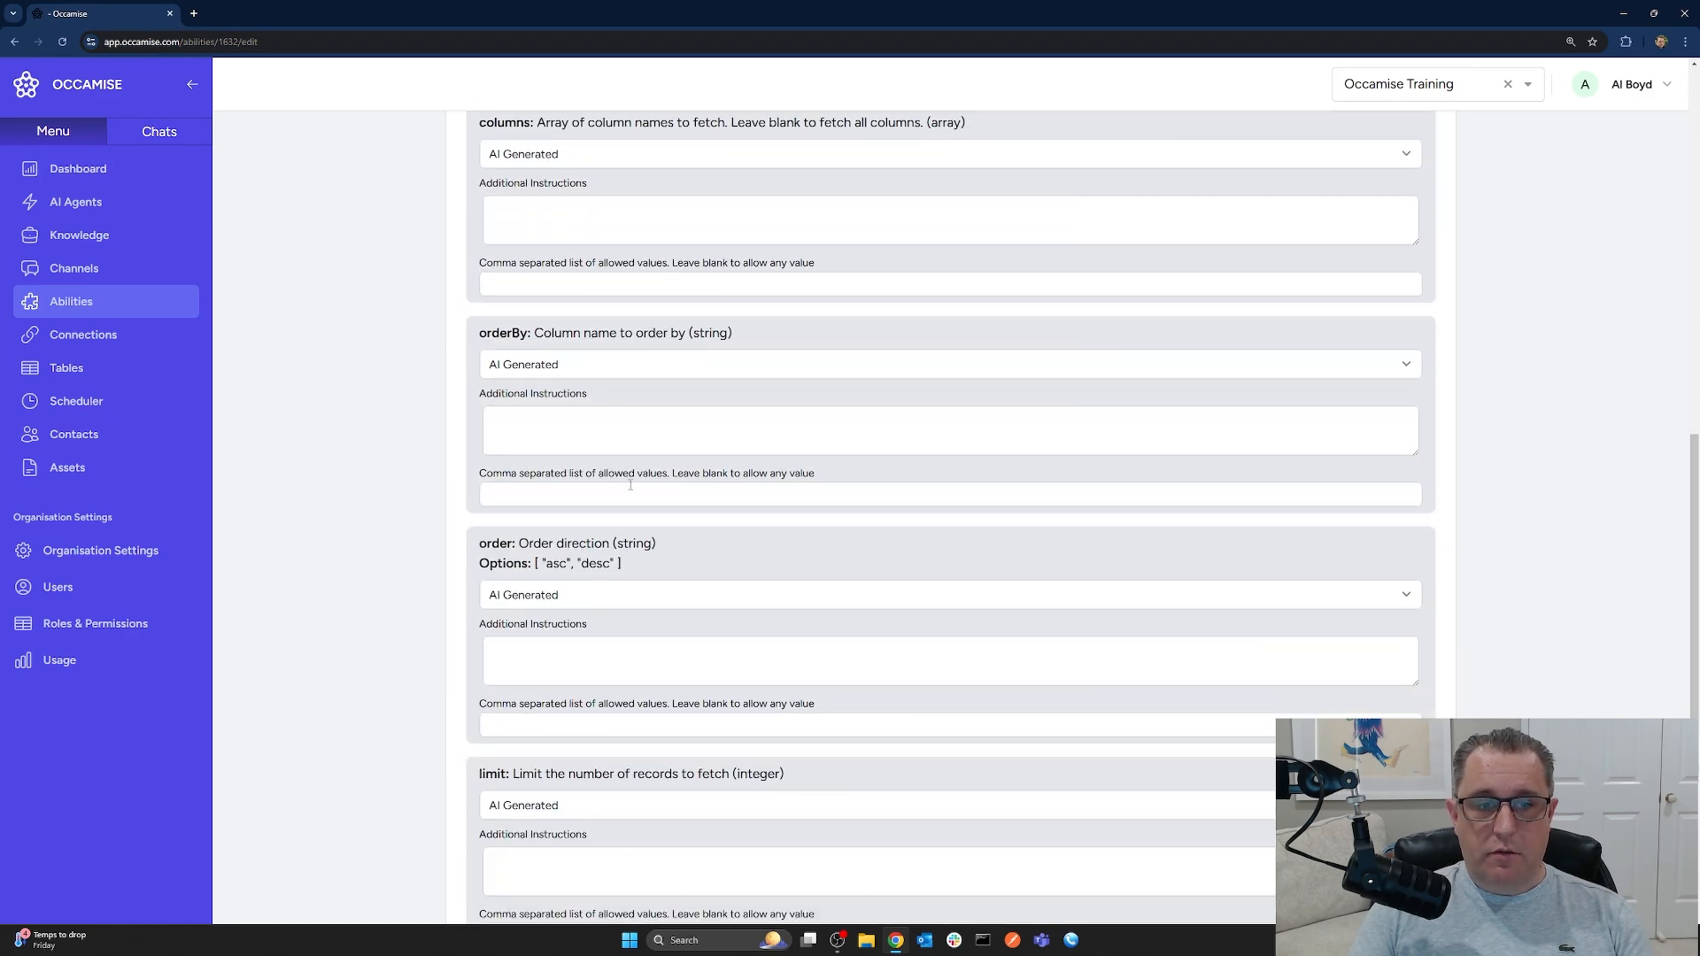
pyautogui.scroll(6, 630, 488)
pyautogui.scroll(4, 630, 493)
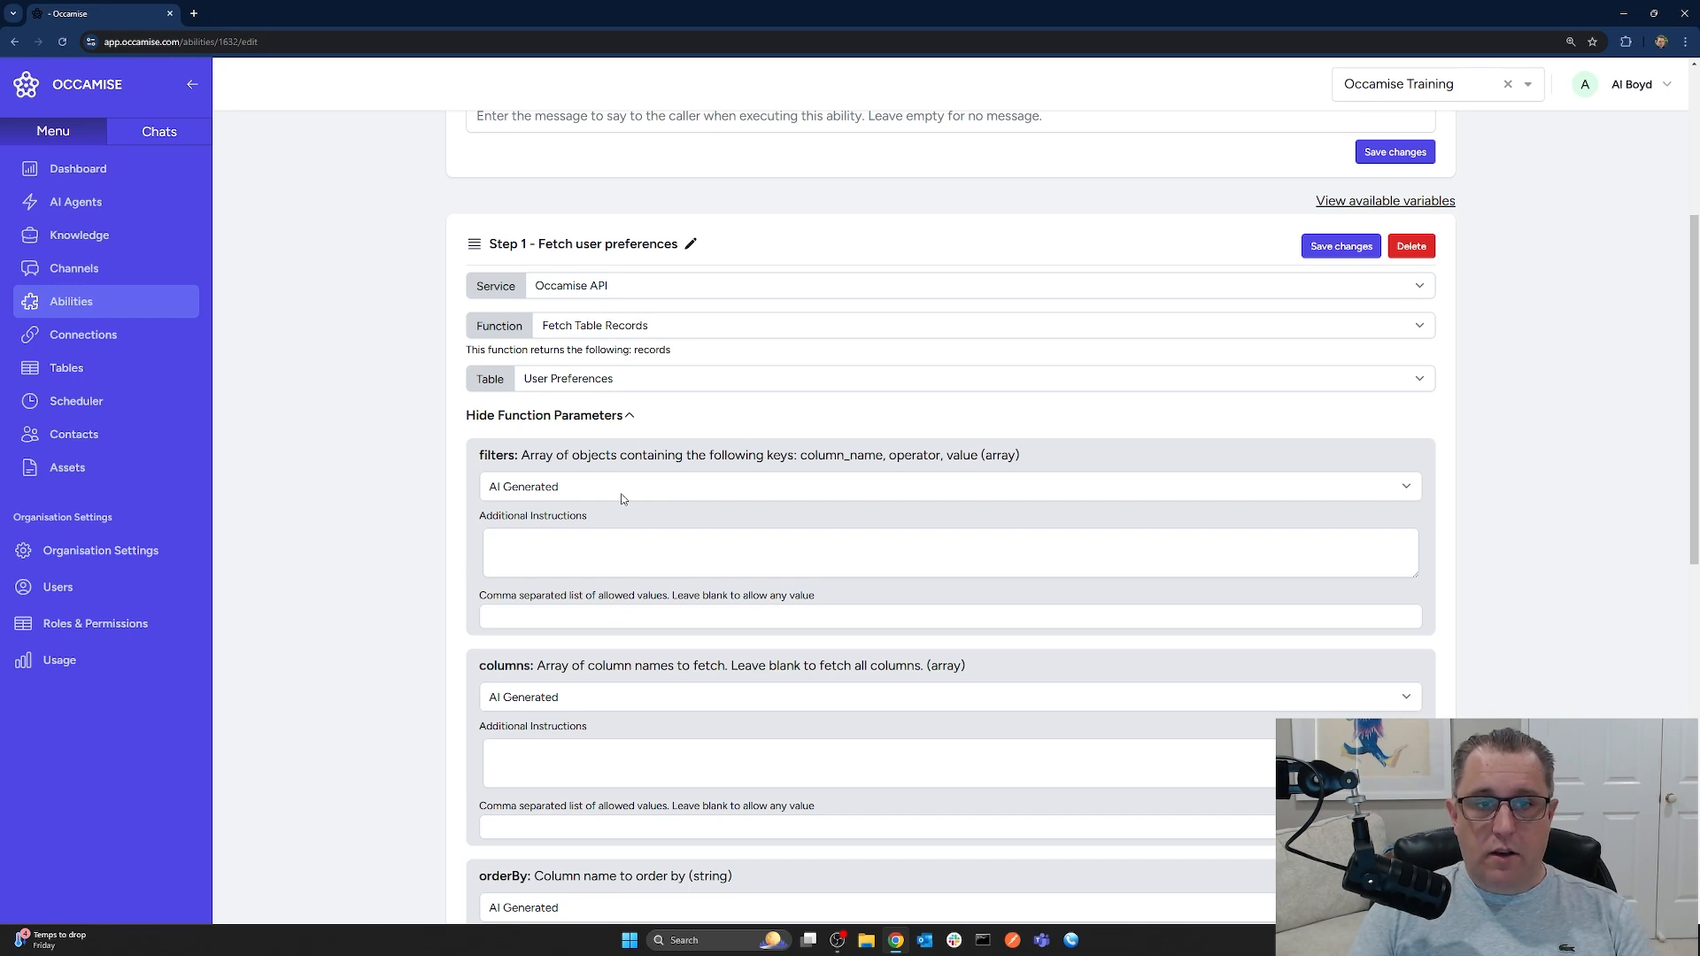
# Switch the filters, columns and orderBy parameters from AI Generated to Static
pyautogui.click(619, 492)
pyautogui.click(620, 529)
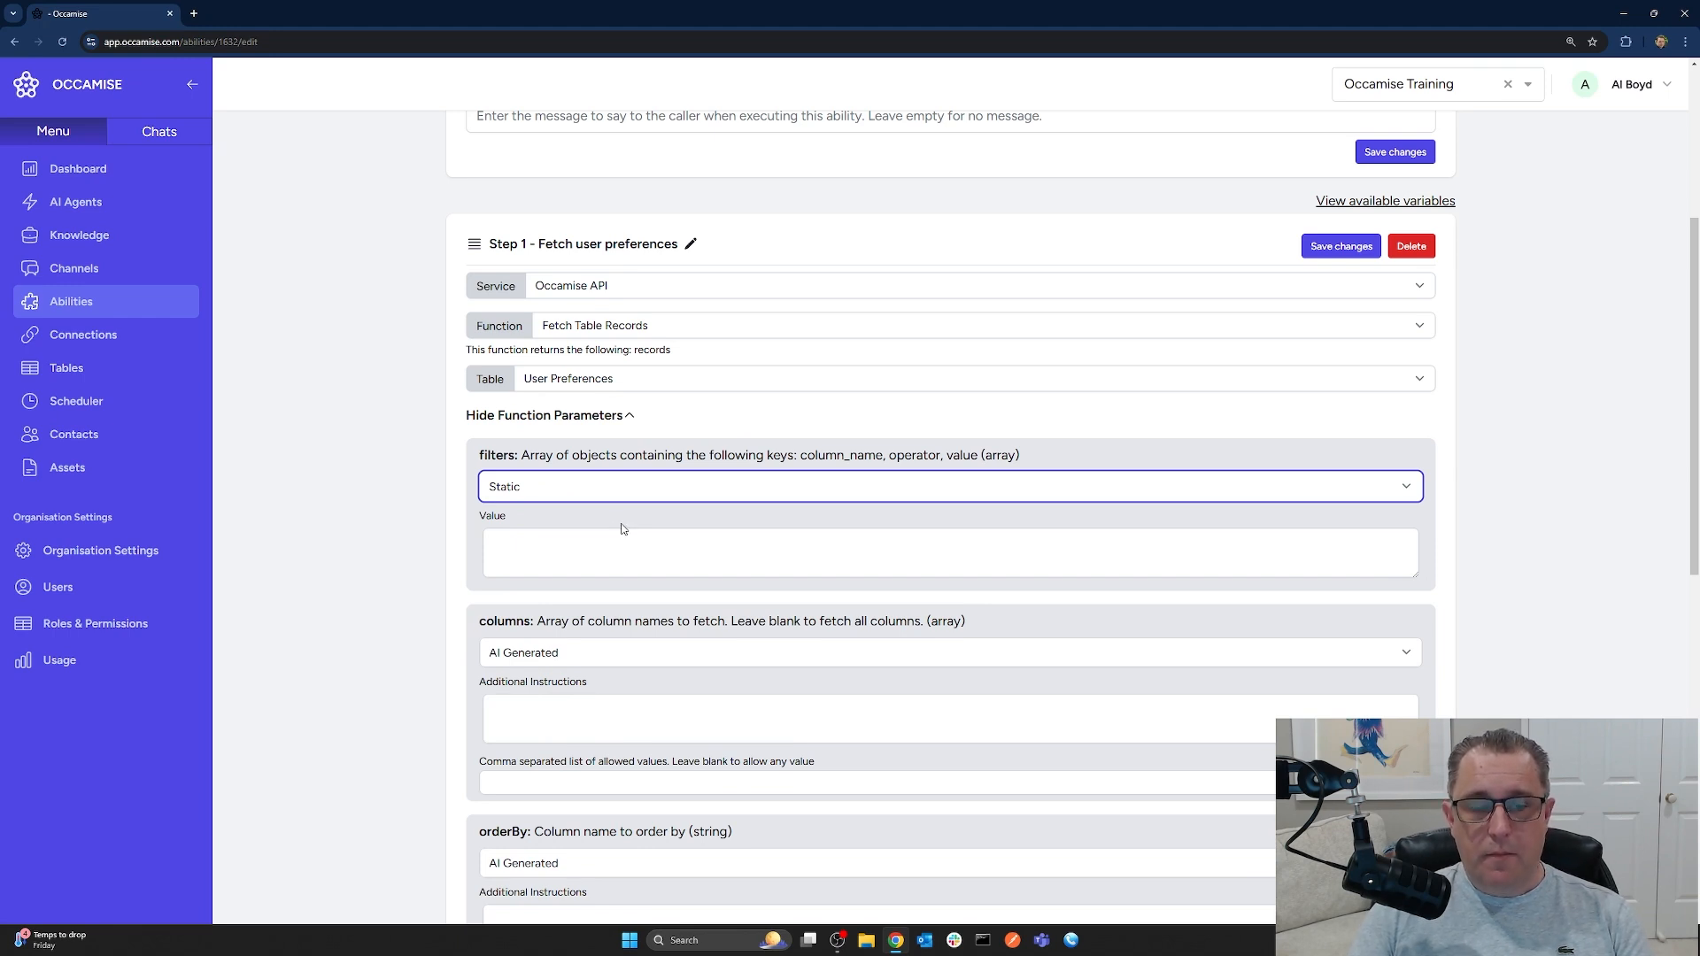
pyautogui.scroll(-2, 611, 523)
pyautogui.click(584, 455)
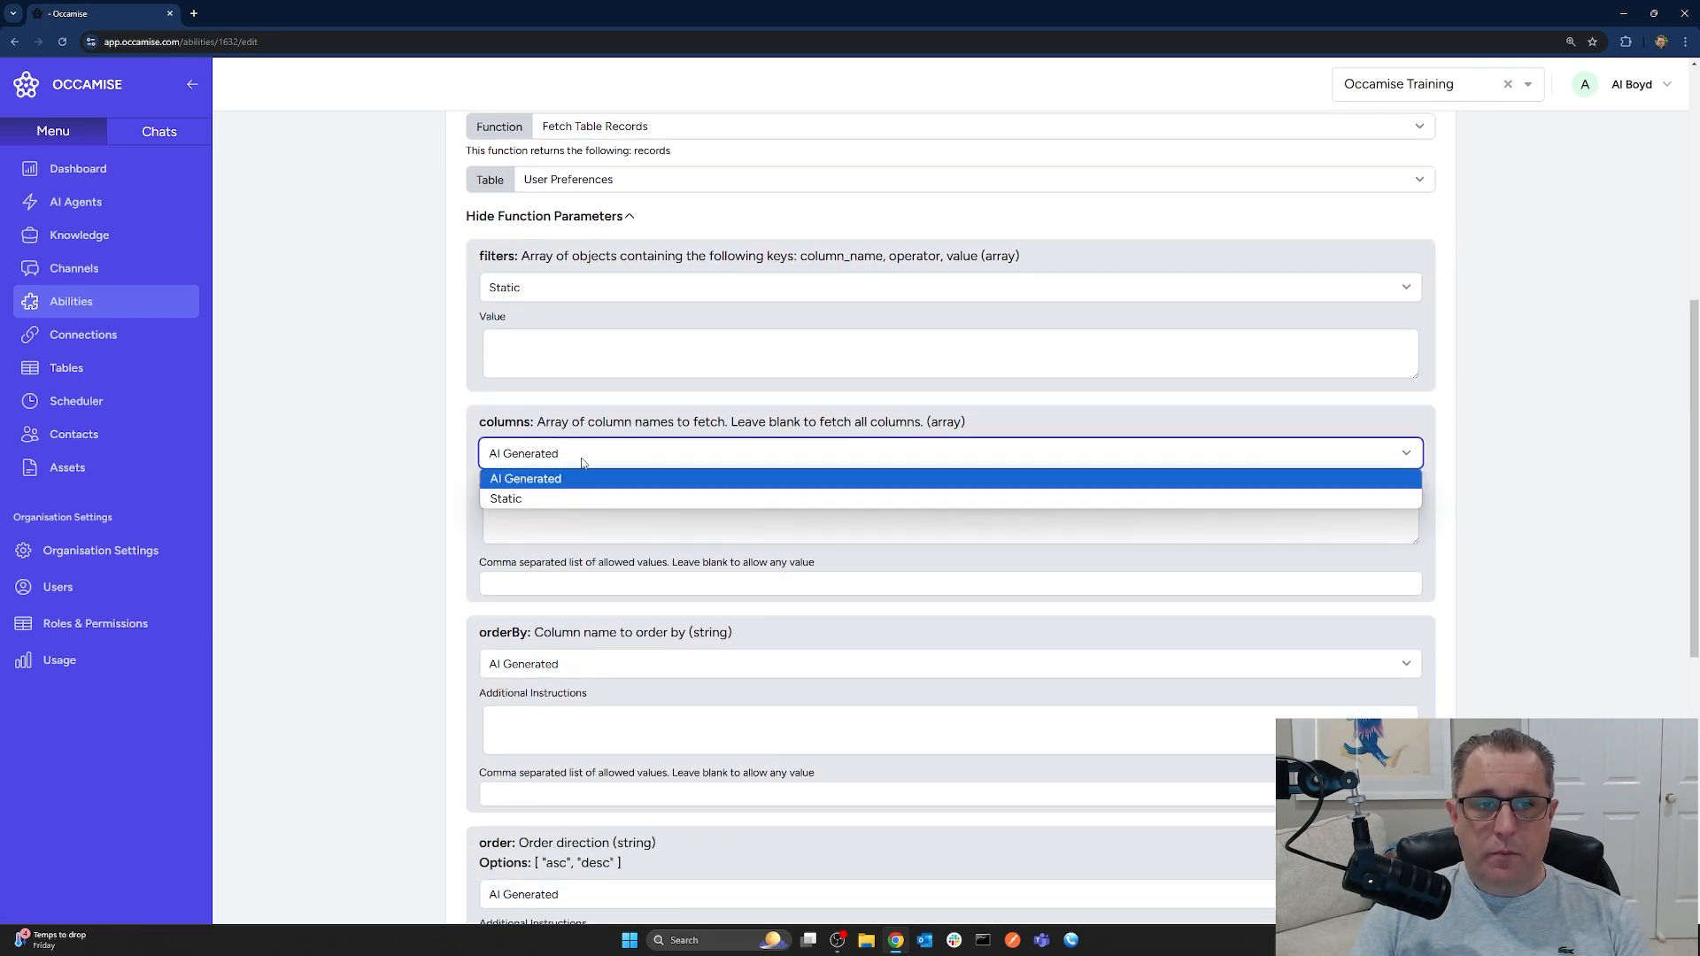
pyautogui.click(582, 497)
pyautogui.click(577, 619)
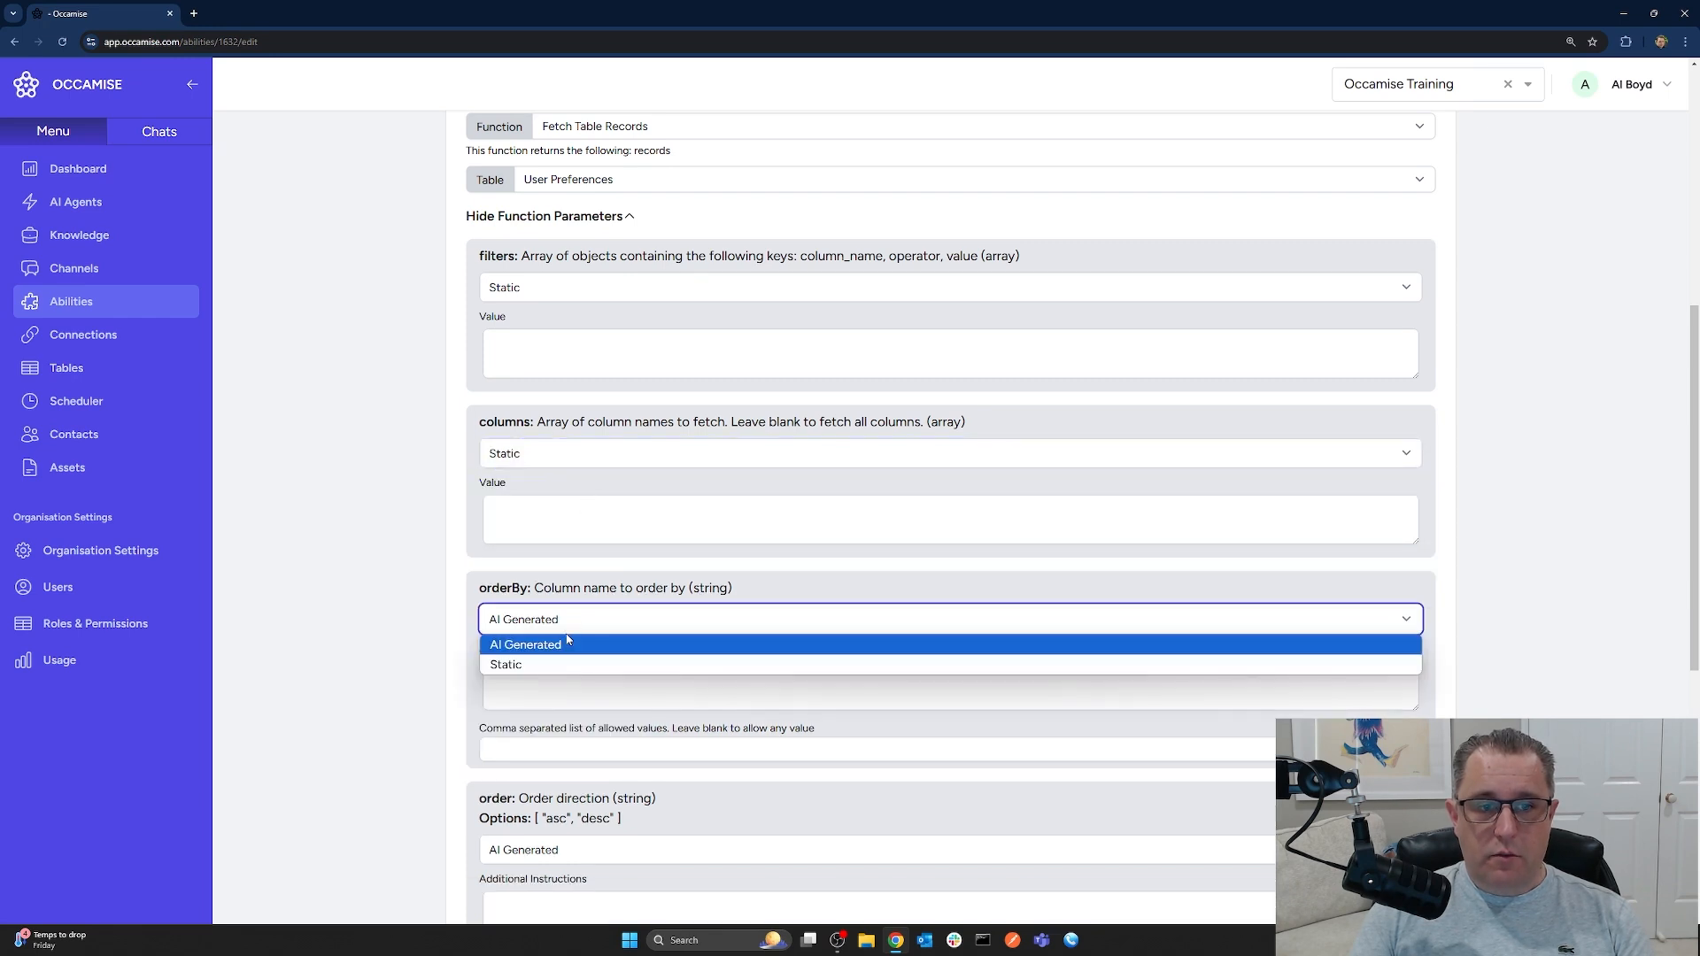
pyautogui.click(575, 665)
# Switch the order, limit and offset parameters from AI Generated to Static
pyautogui.scroll(-3, 574, 620)
pyautogui.click(571, 558)
pyautogui.click(572, 584)
pyautogui.click(571, 549)
pyautogui.click(572, 580)
pyautogui.click(587, 681)
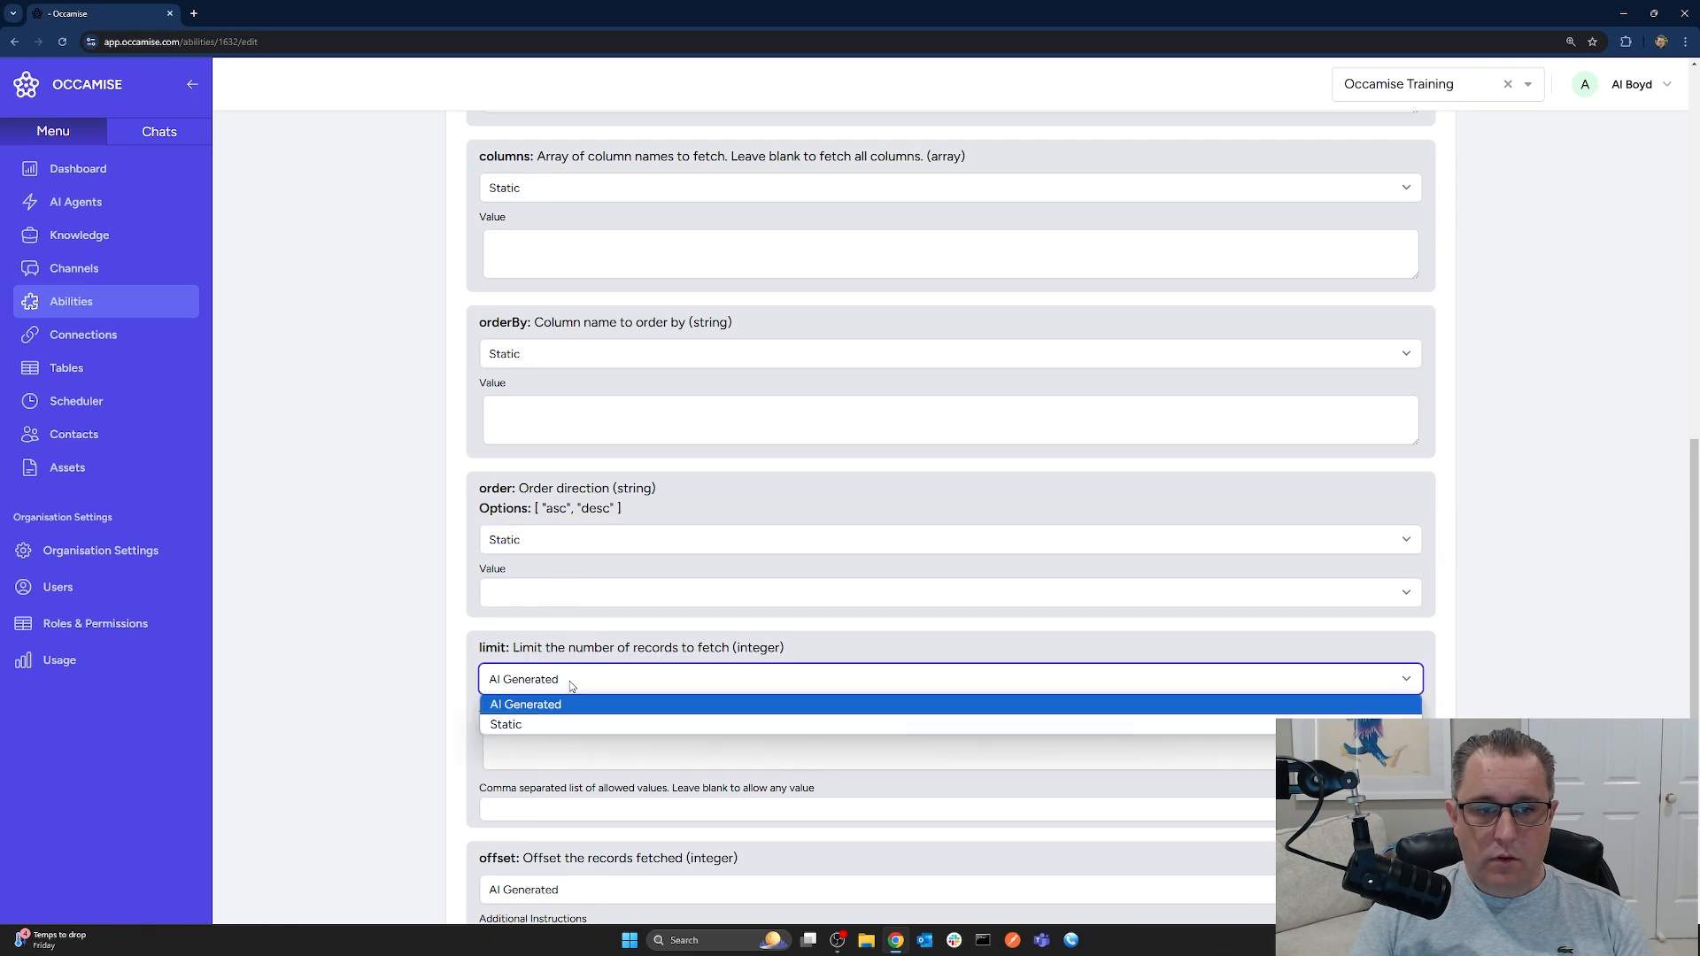
pyautogui.click(581, 720)
pyautogui.scroll(-2, 611, 770)
pyautogui.click(584, 719)
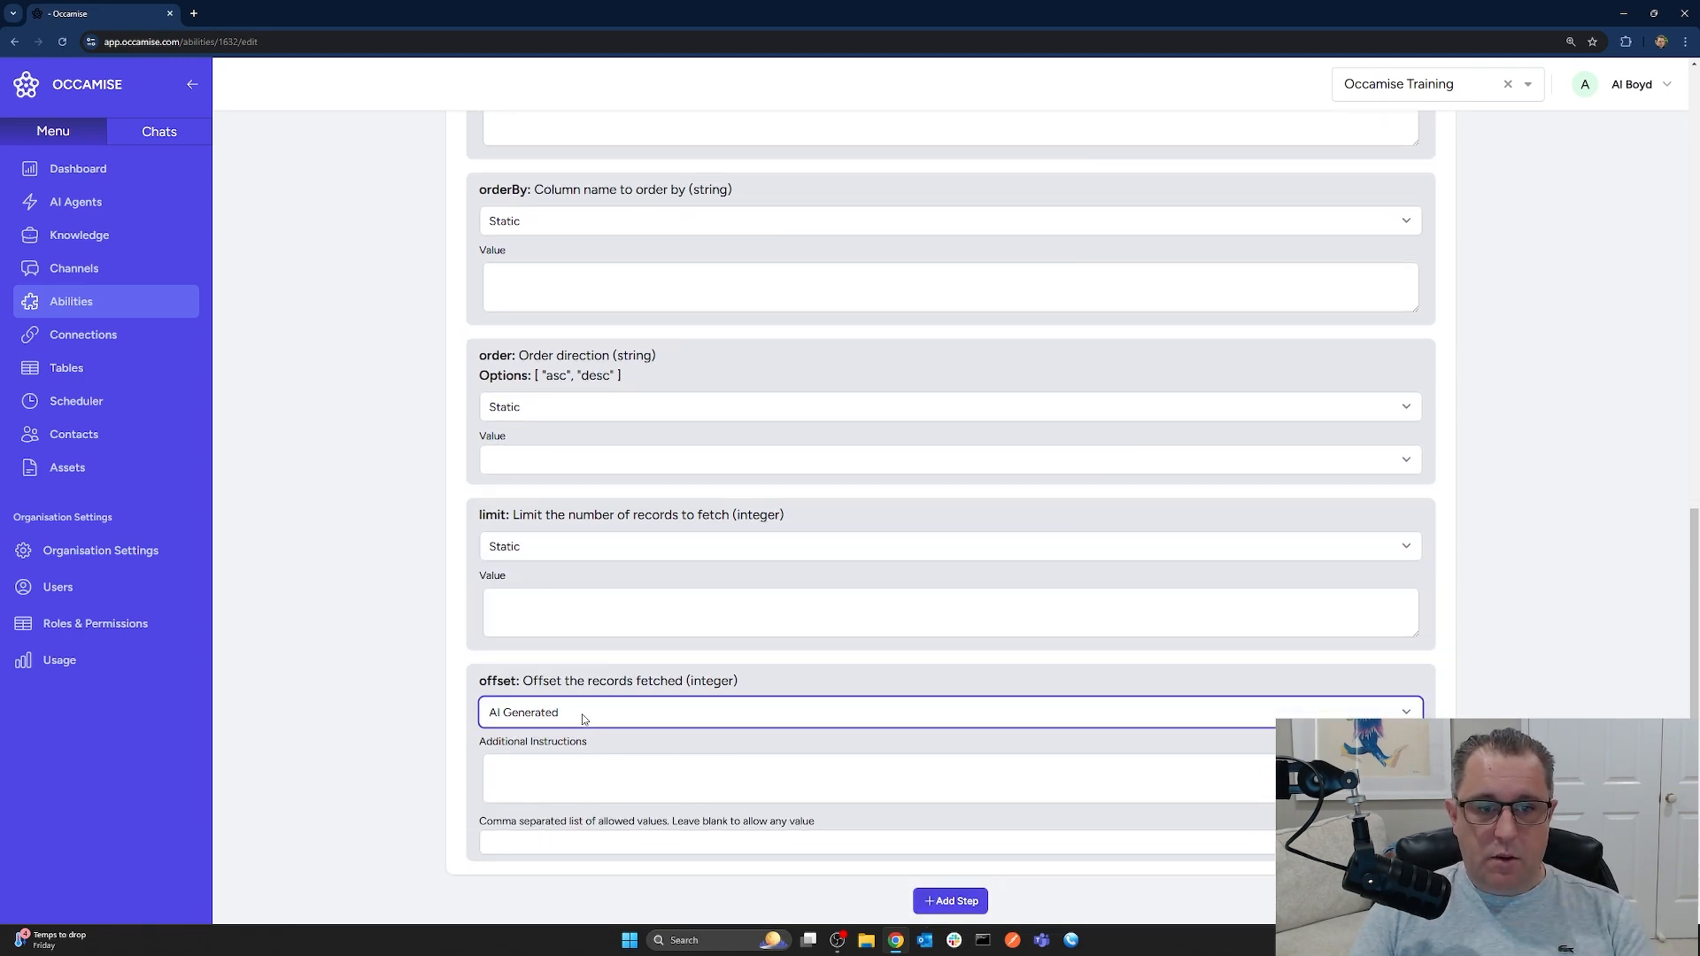
pyautogui.click(572, 719)
pyautogui.click(573, 757)
# Check the keys expected by the filters parameter, leave its value empty, and save the step
pyautogui.scroll(7, 581, 735)
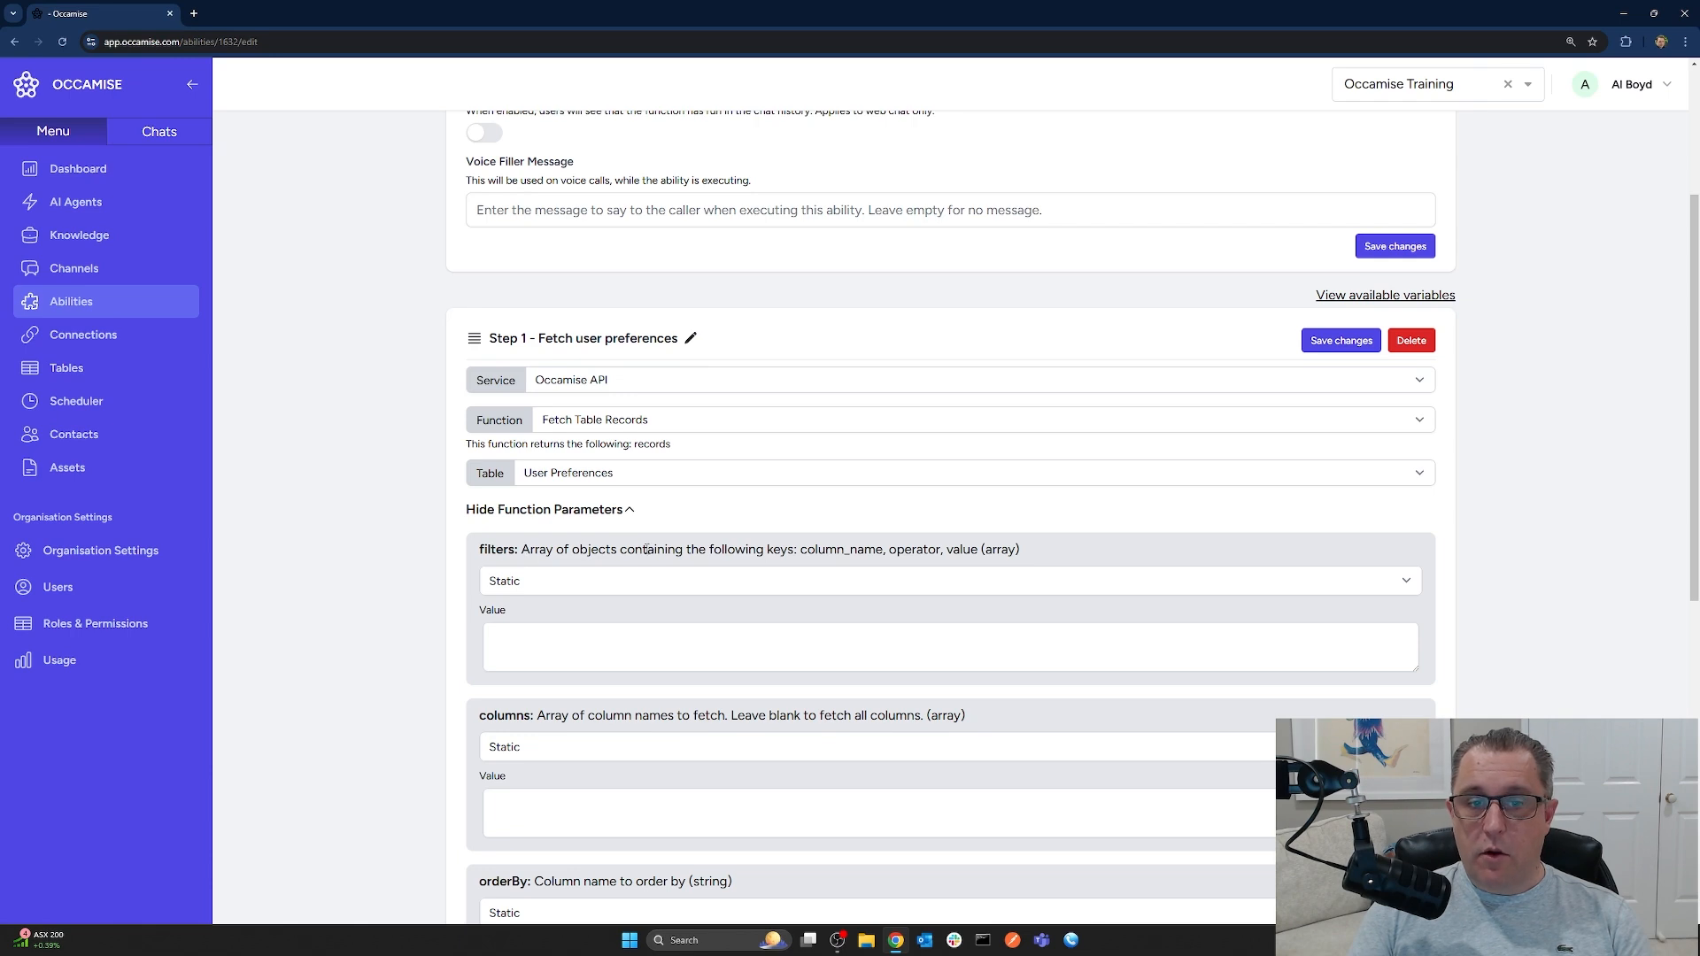
pyautogui.moveTo(801, 547); pyautogui.dragTo(1043, 555)
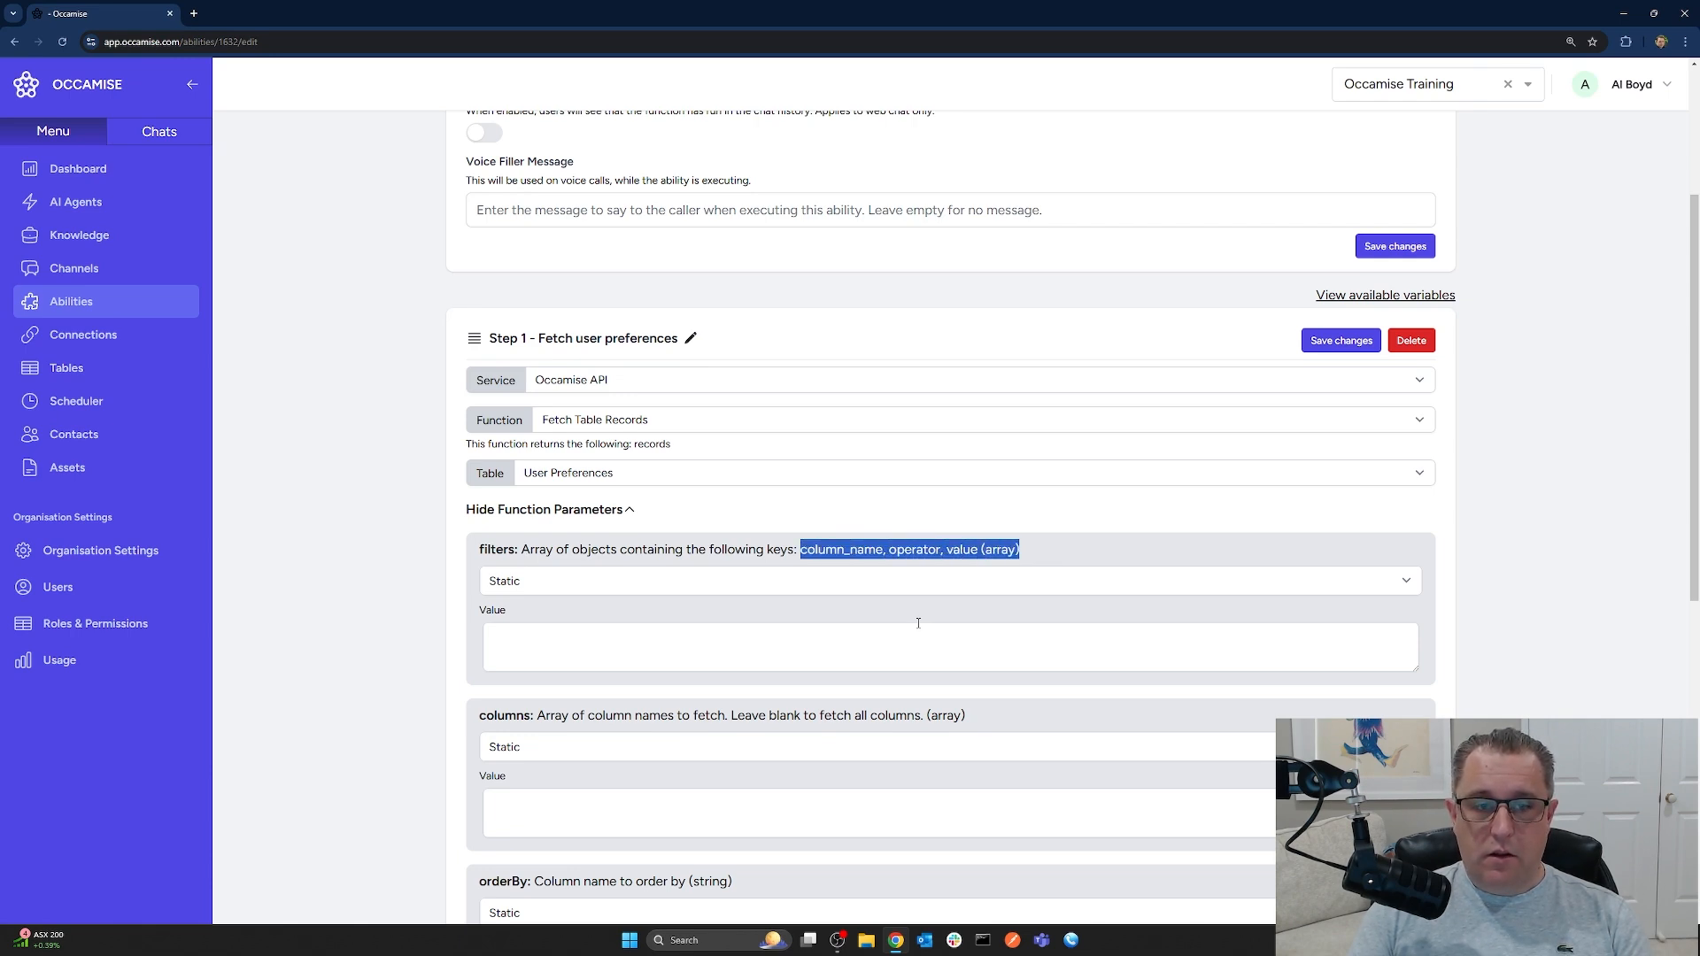
pyautogui.click(882, 645)
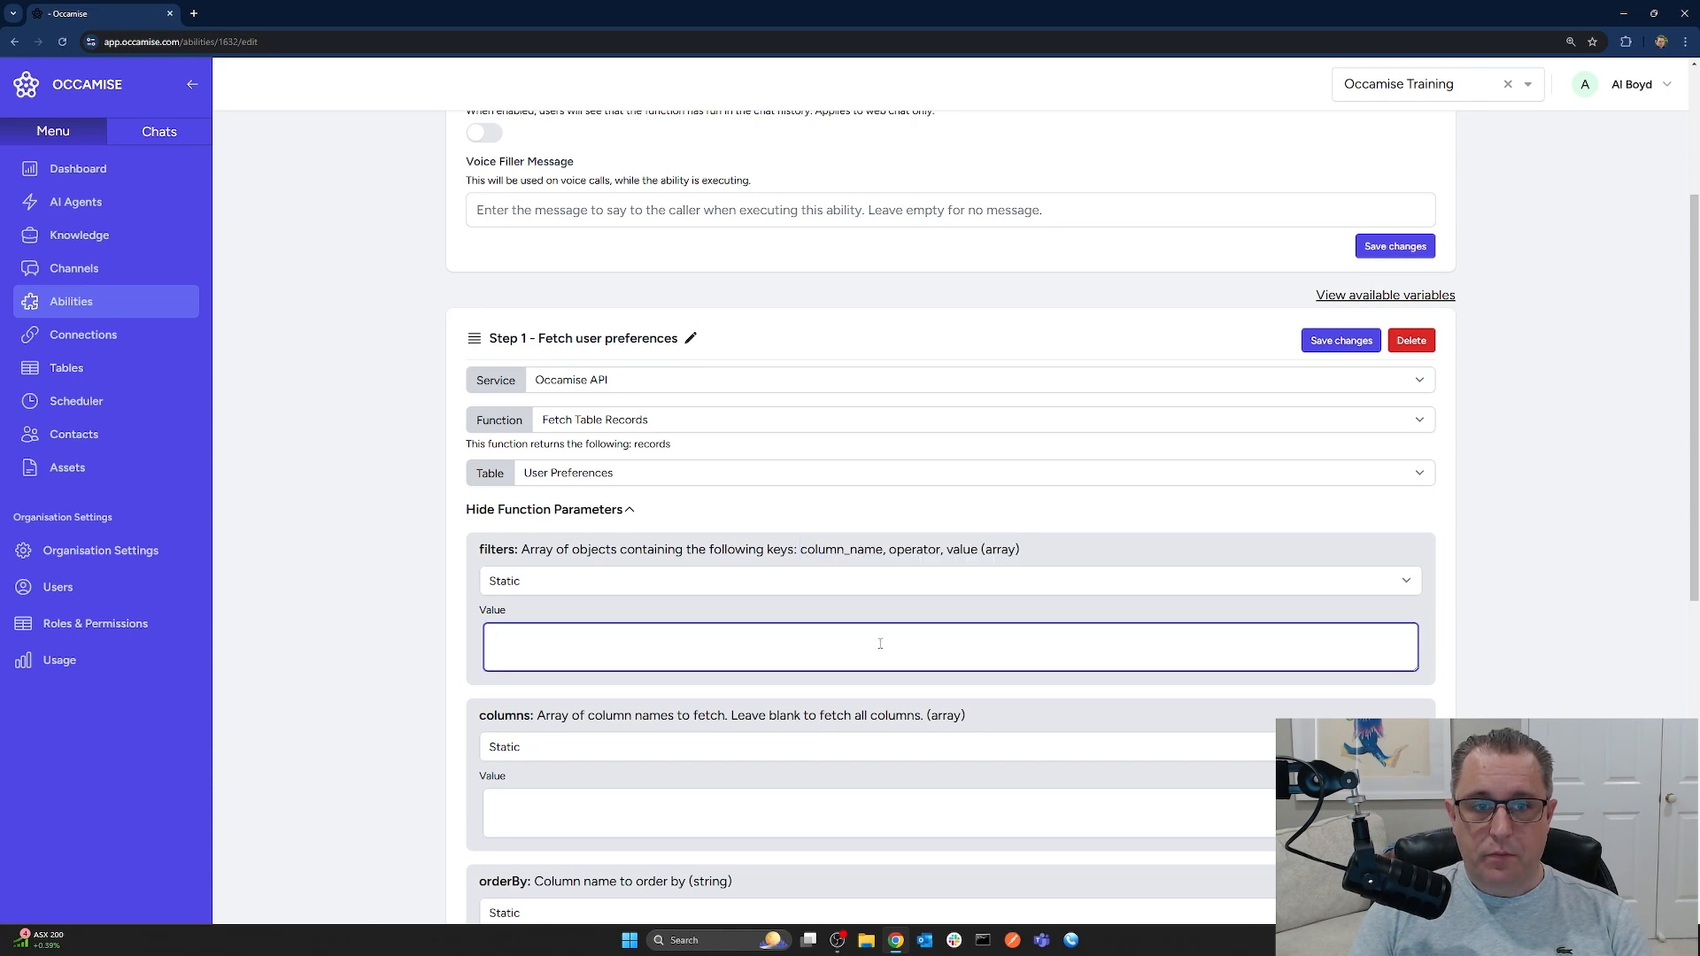
pyautogui.click(1342, 342)
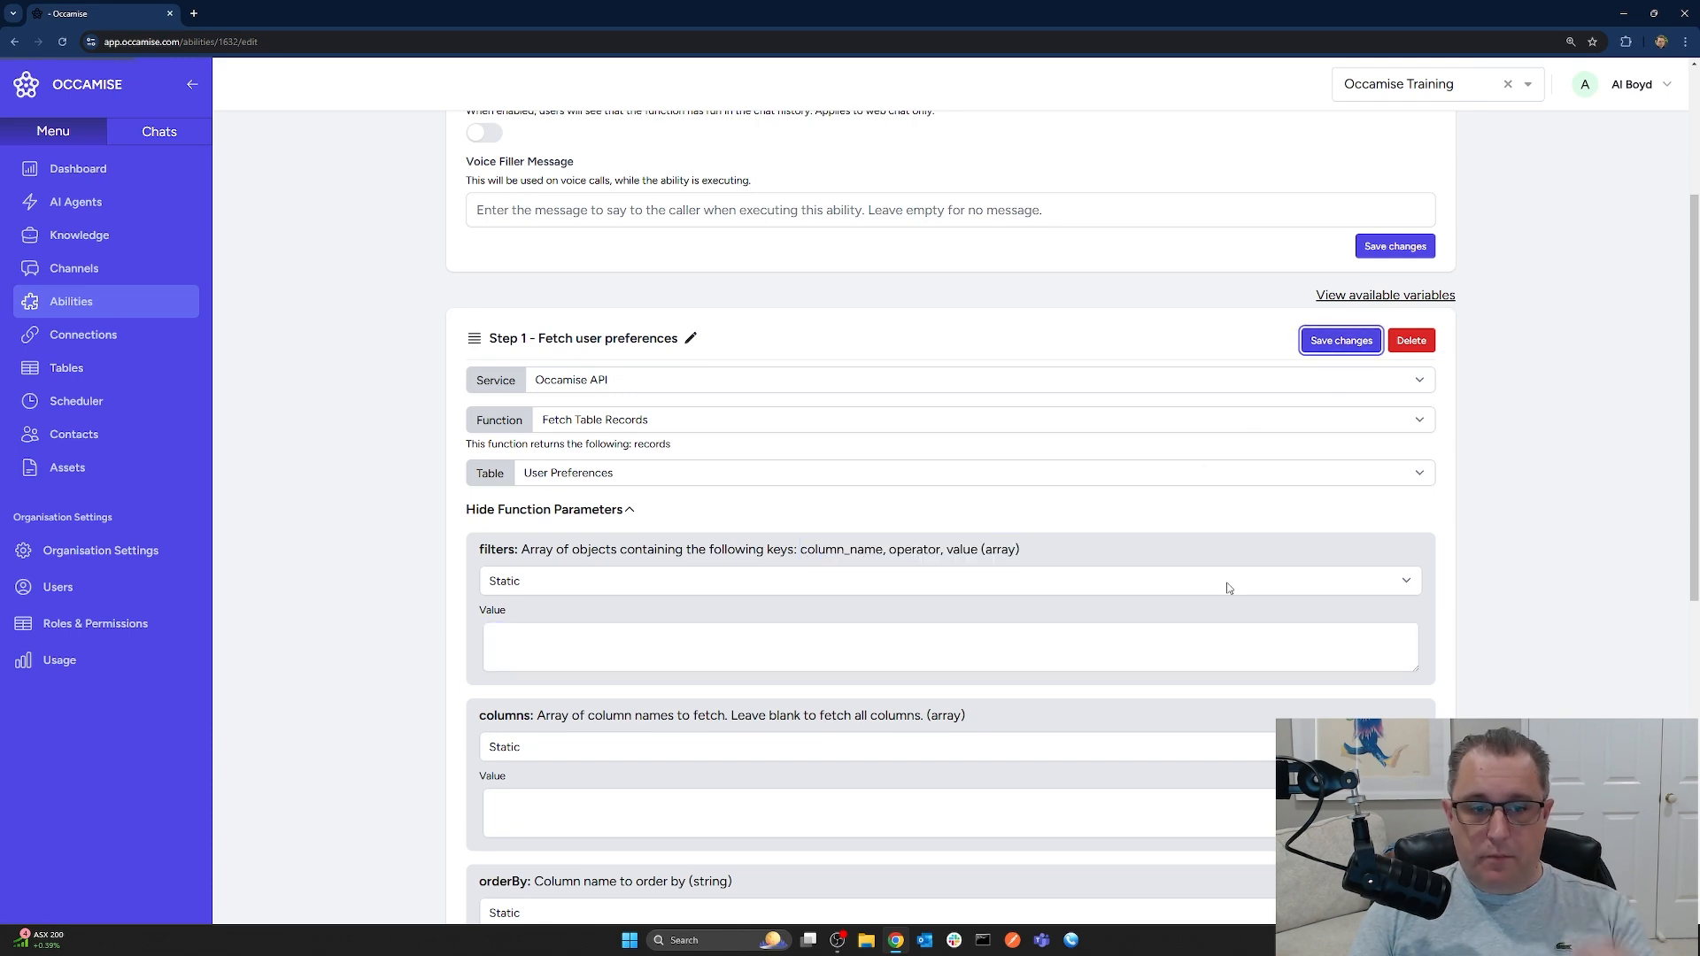
# Return to the abilities list and expand the ChatGPT folder to check the abilities it contains
pyautogui.scroll(3, 1133, 578)
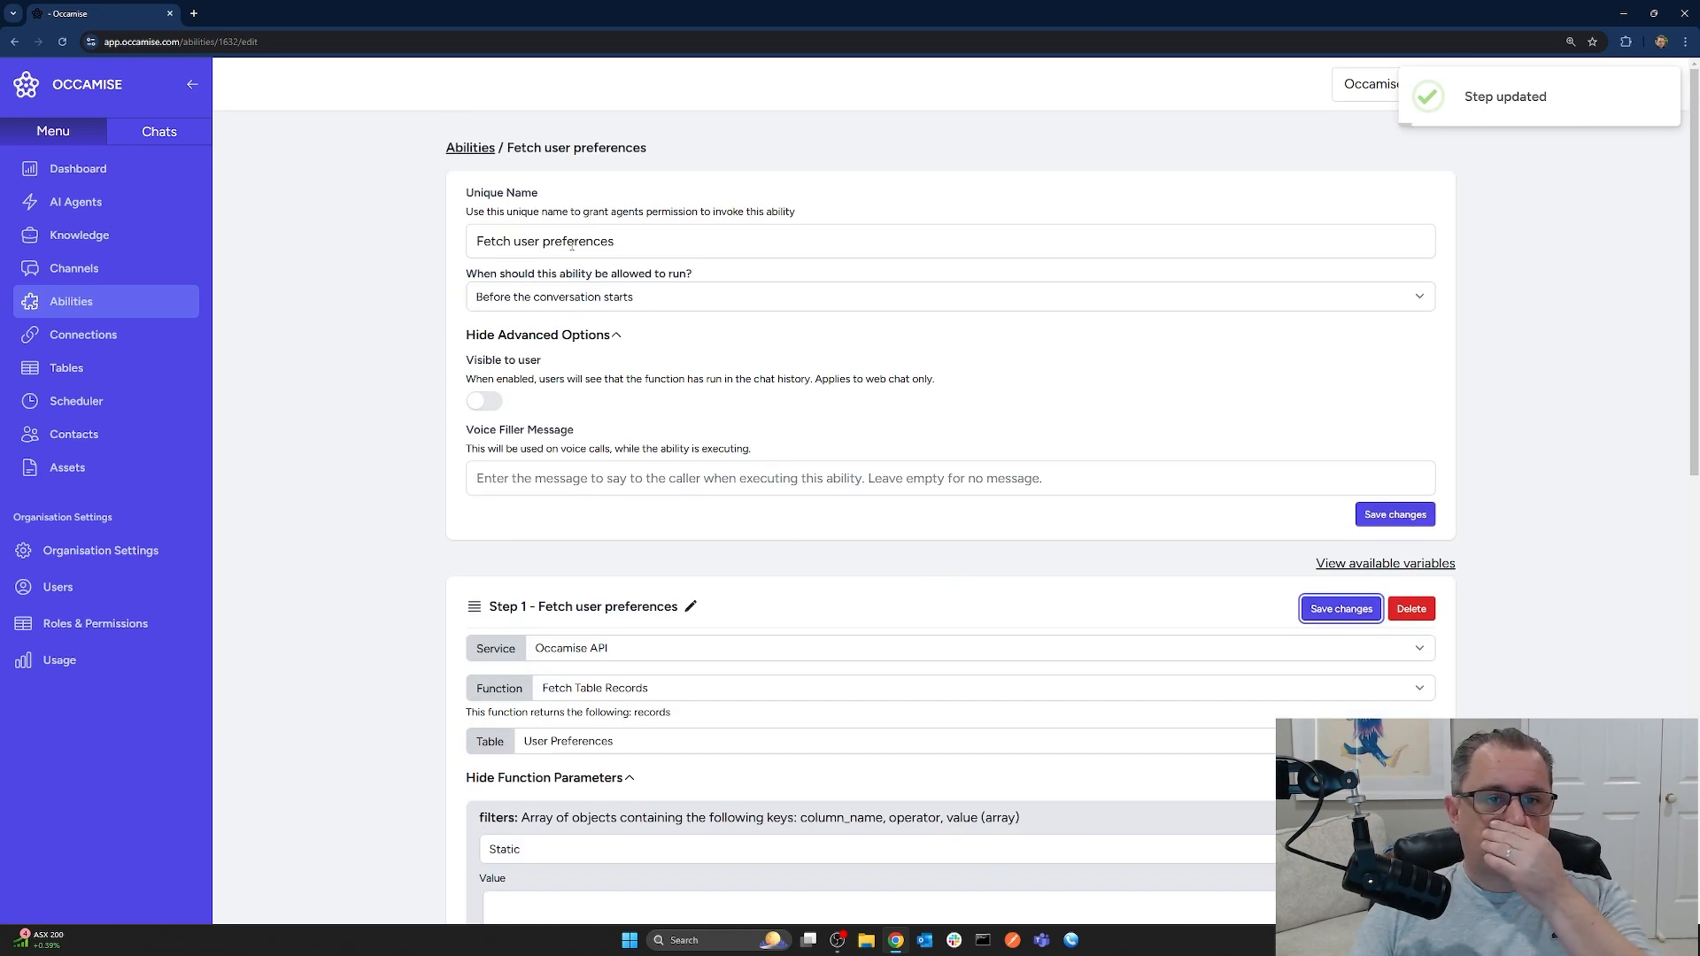
pyautogui.click(474, 151)
pyautogui.click(555, 293)
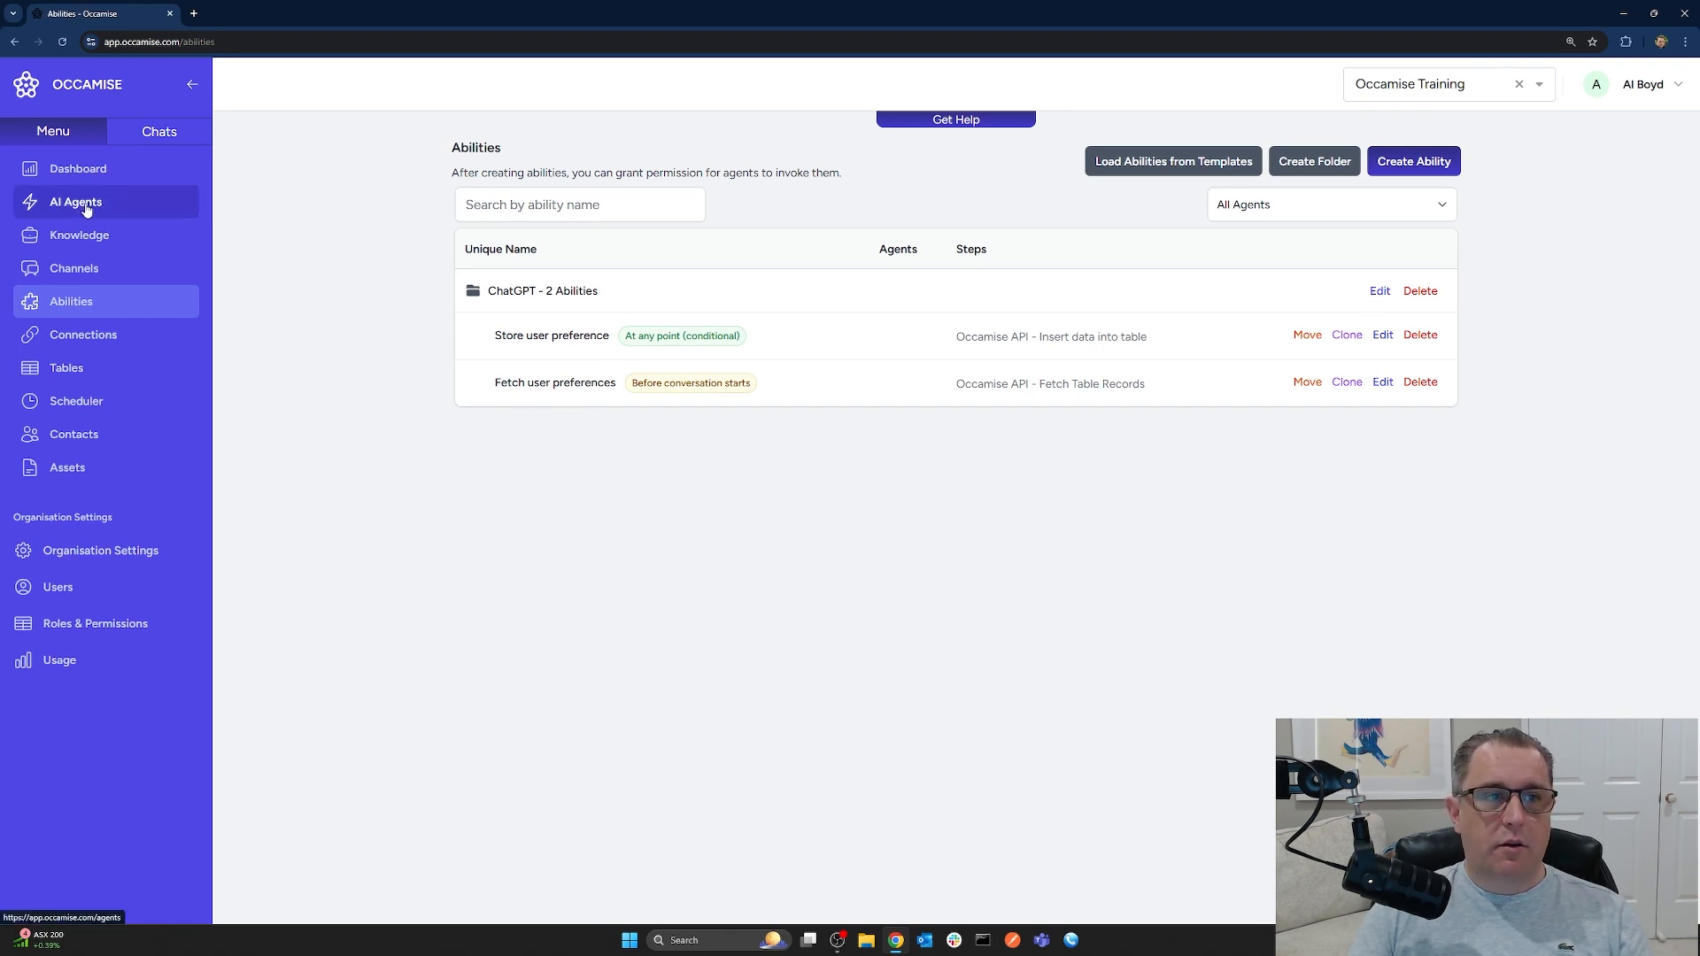
# Grant the ChatGPT agent permission to use the Fetch user preferences ability and save the agent
pyautogui.click(115, 205)
pyautogui.click(519, 280)
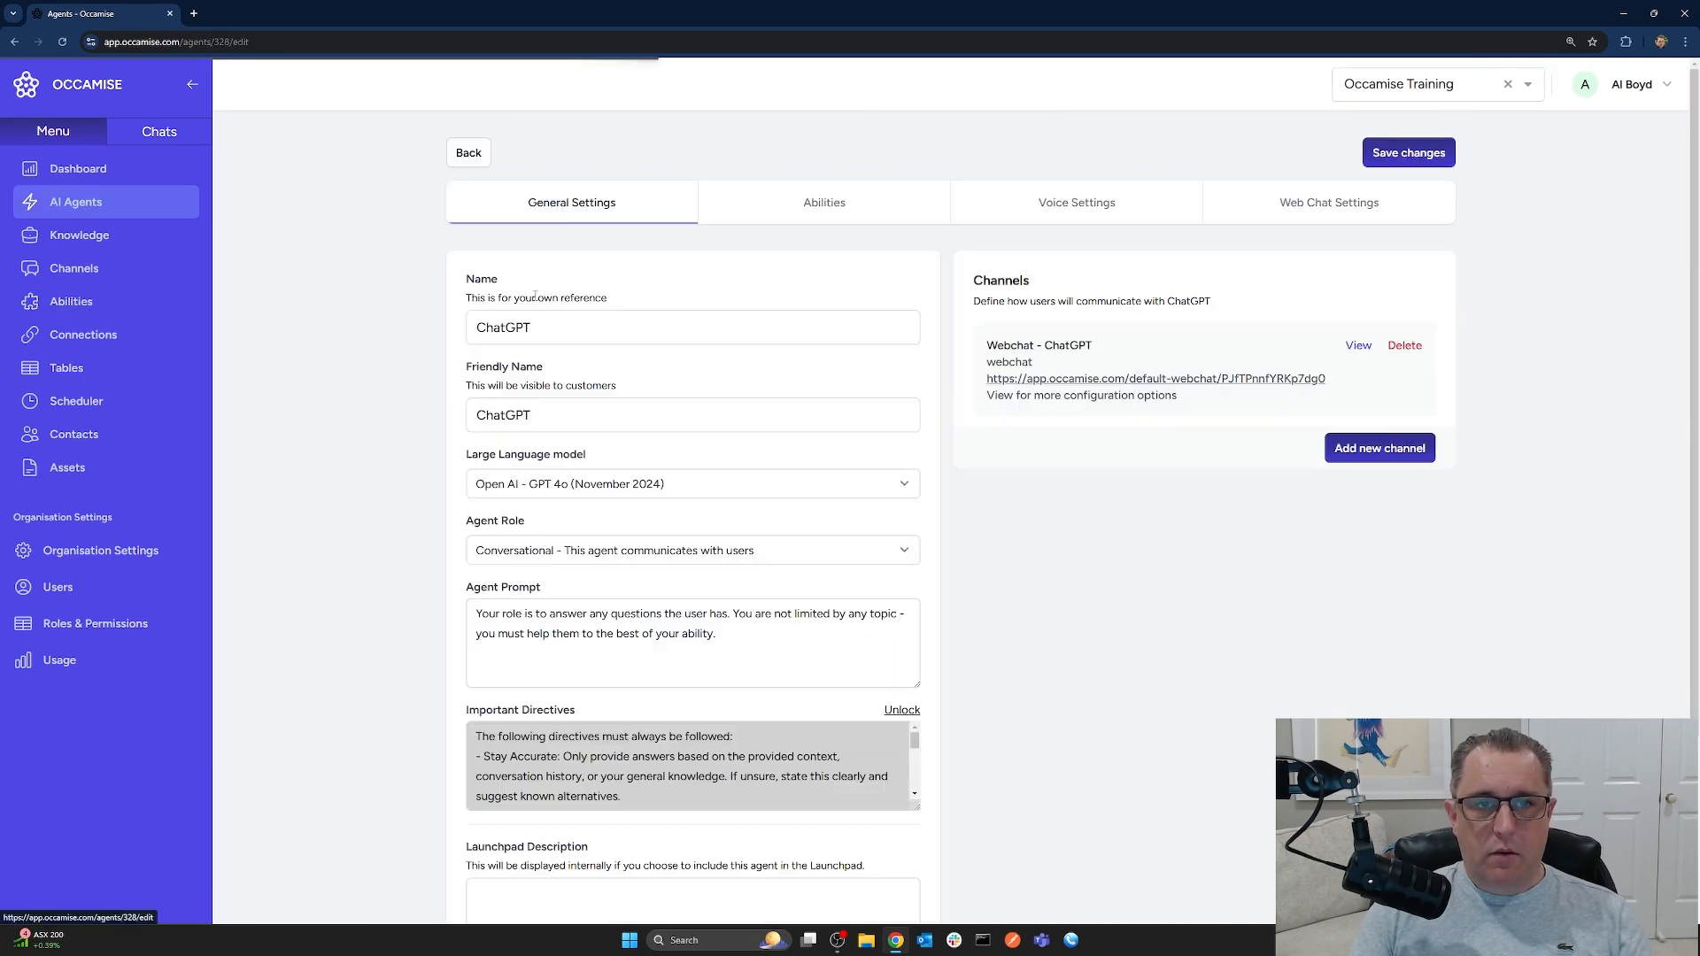
pyautogui.click(830, 219)
pyautogui.click(1408, 382)
pyautogui.click(1408, 416)
pyautogui.click(1417, 155)
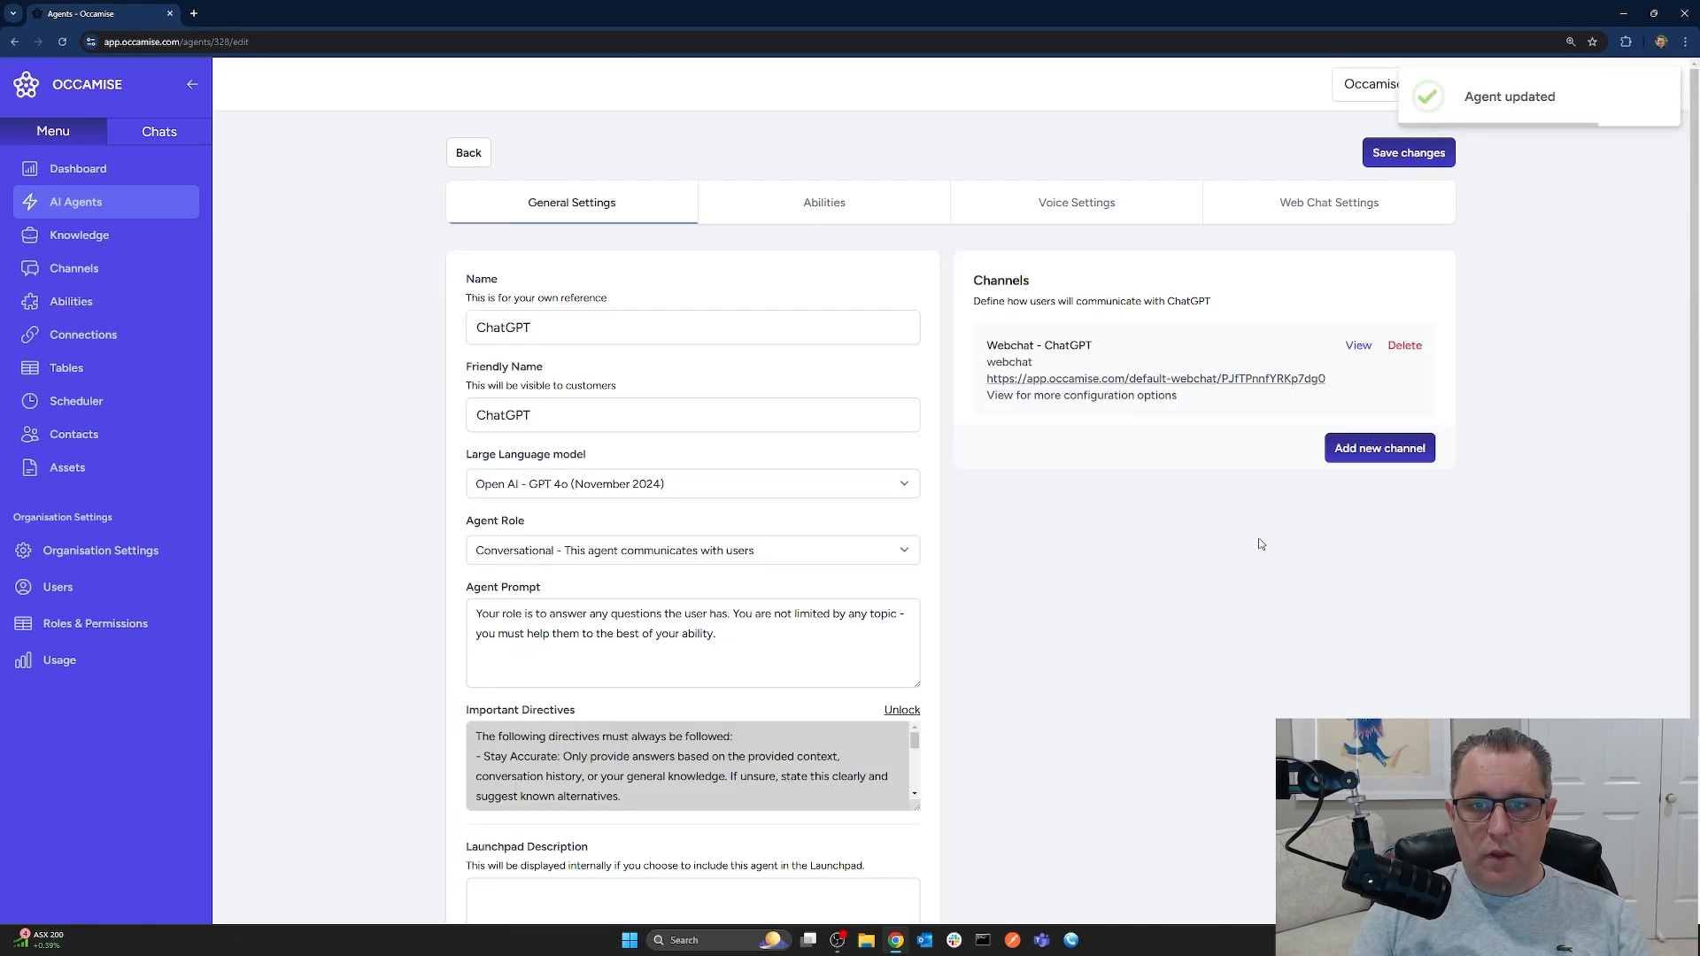
# Start a chat on the Webchat - ChatGPT channel and send the greeting "hi how's things?"
pyautogui.click(88, 273)
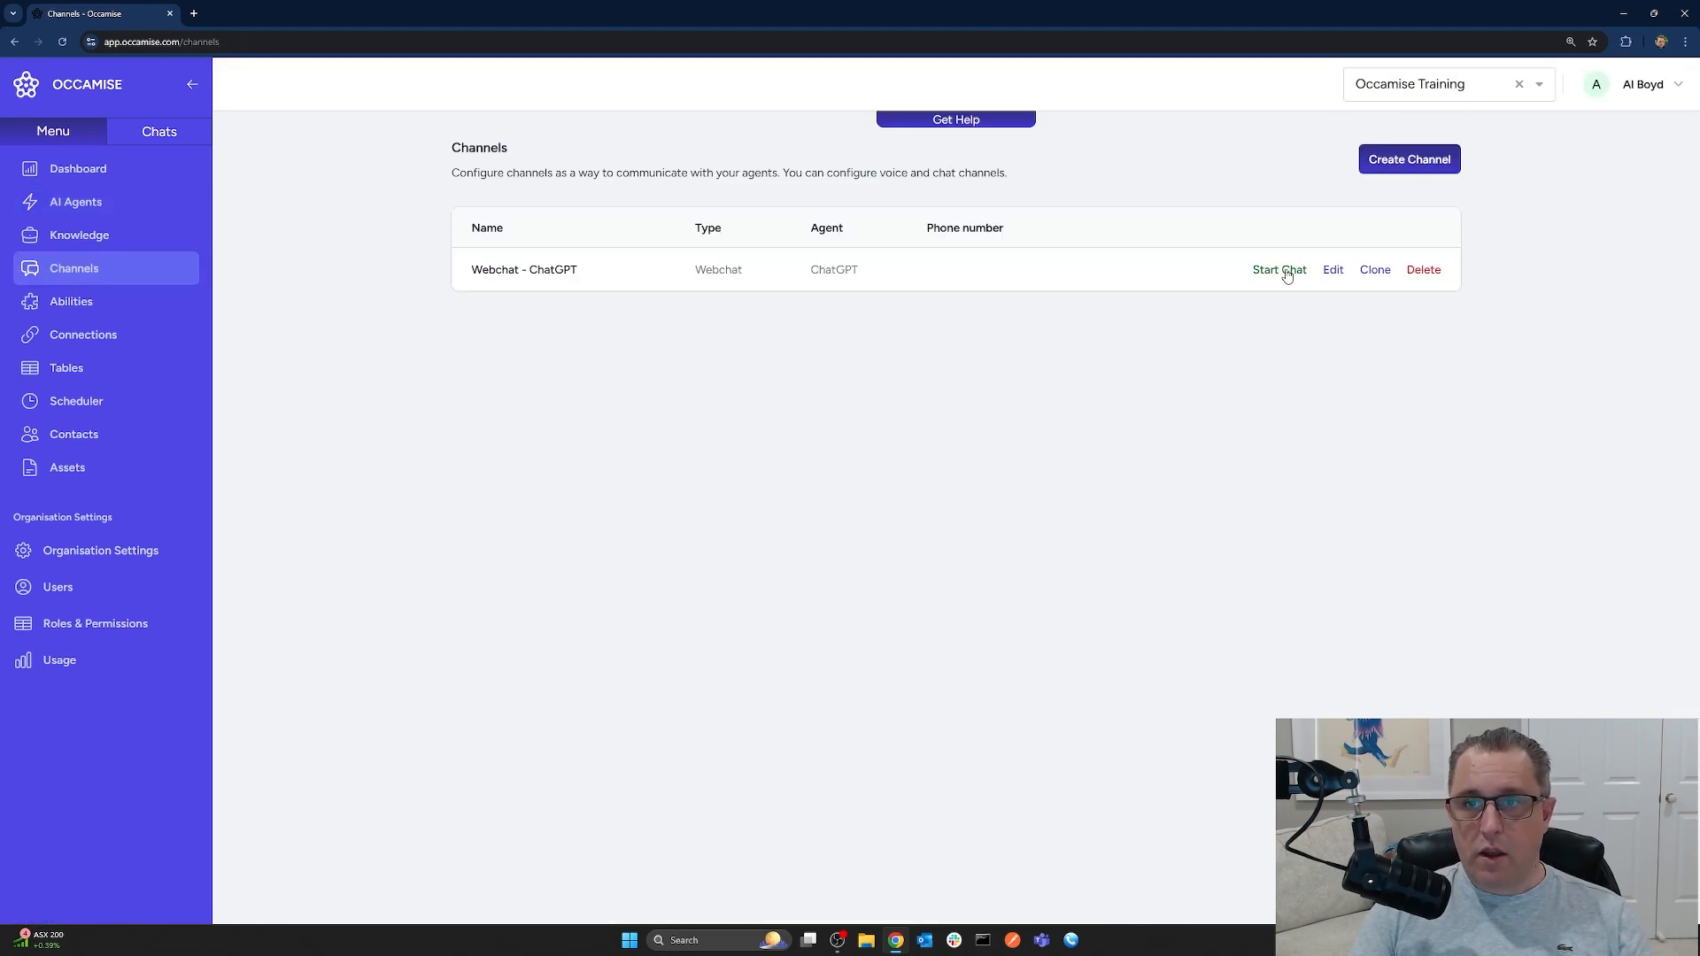
pyautogui.click(1279, 270)
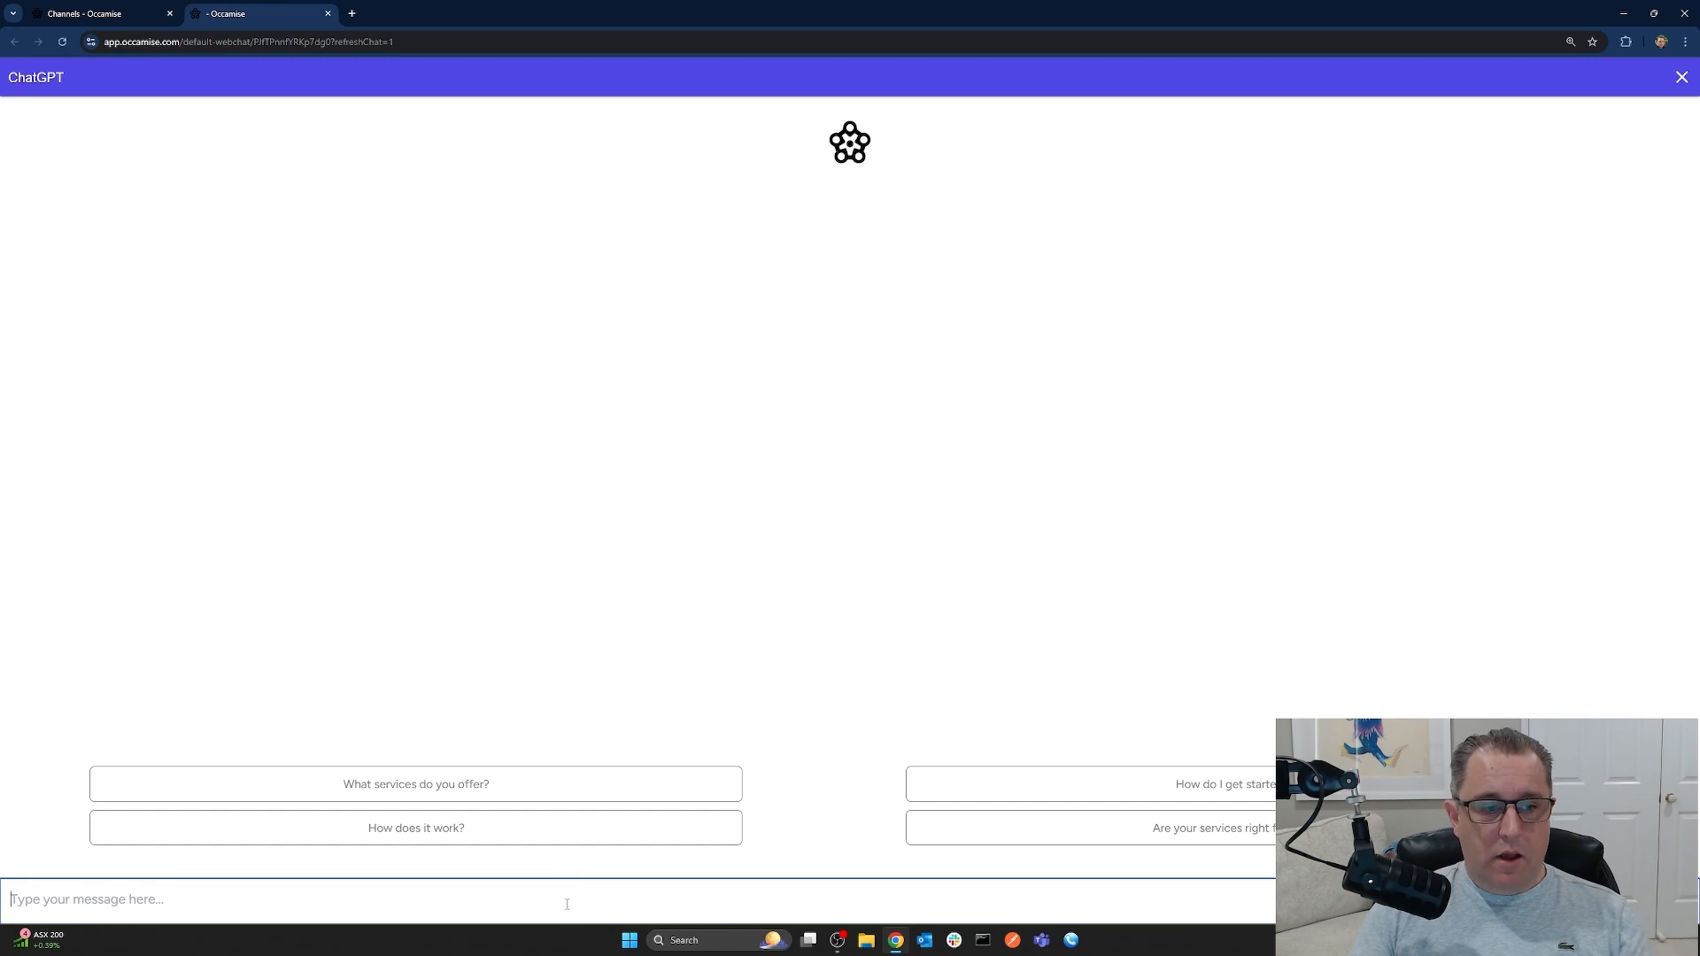
pyautogui.write("hi how's things?")
pyautogui.press('Return')
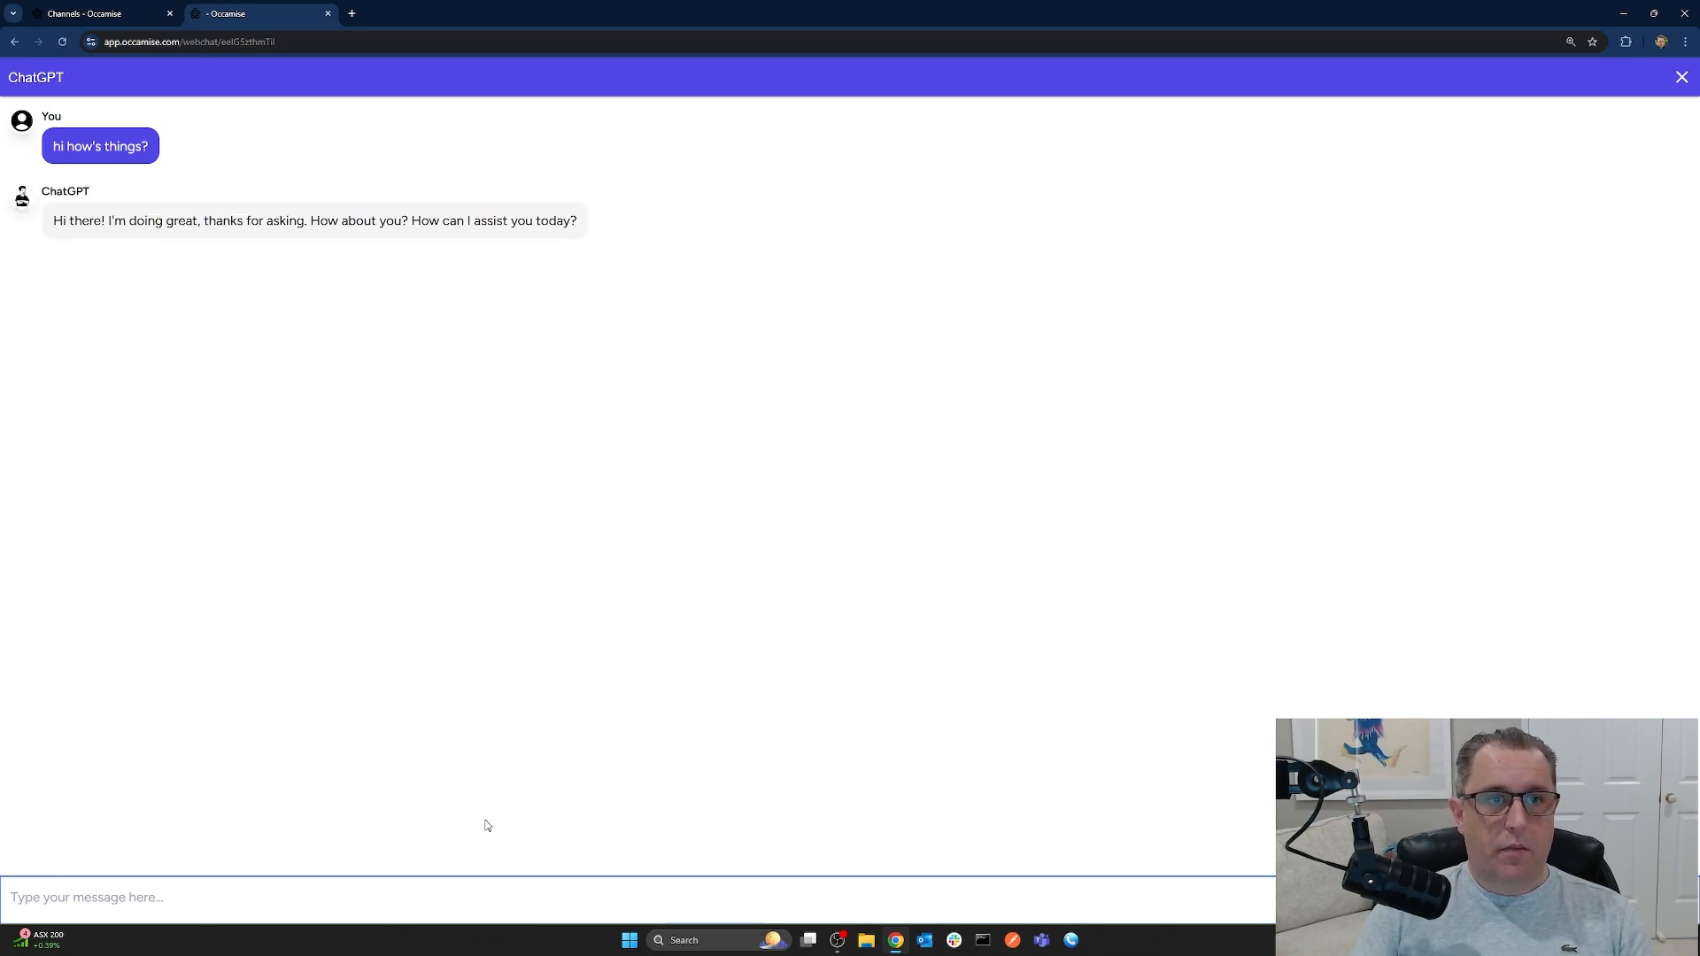
# Send a message asking whether it would be possible for the agent to always call the sender by a preferred nickname
pyautogui.write('oh hey')
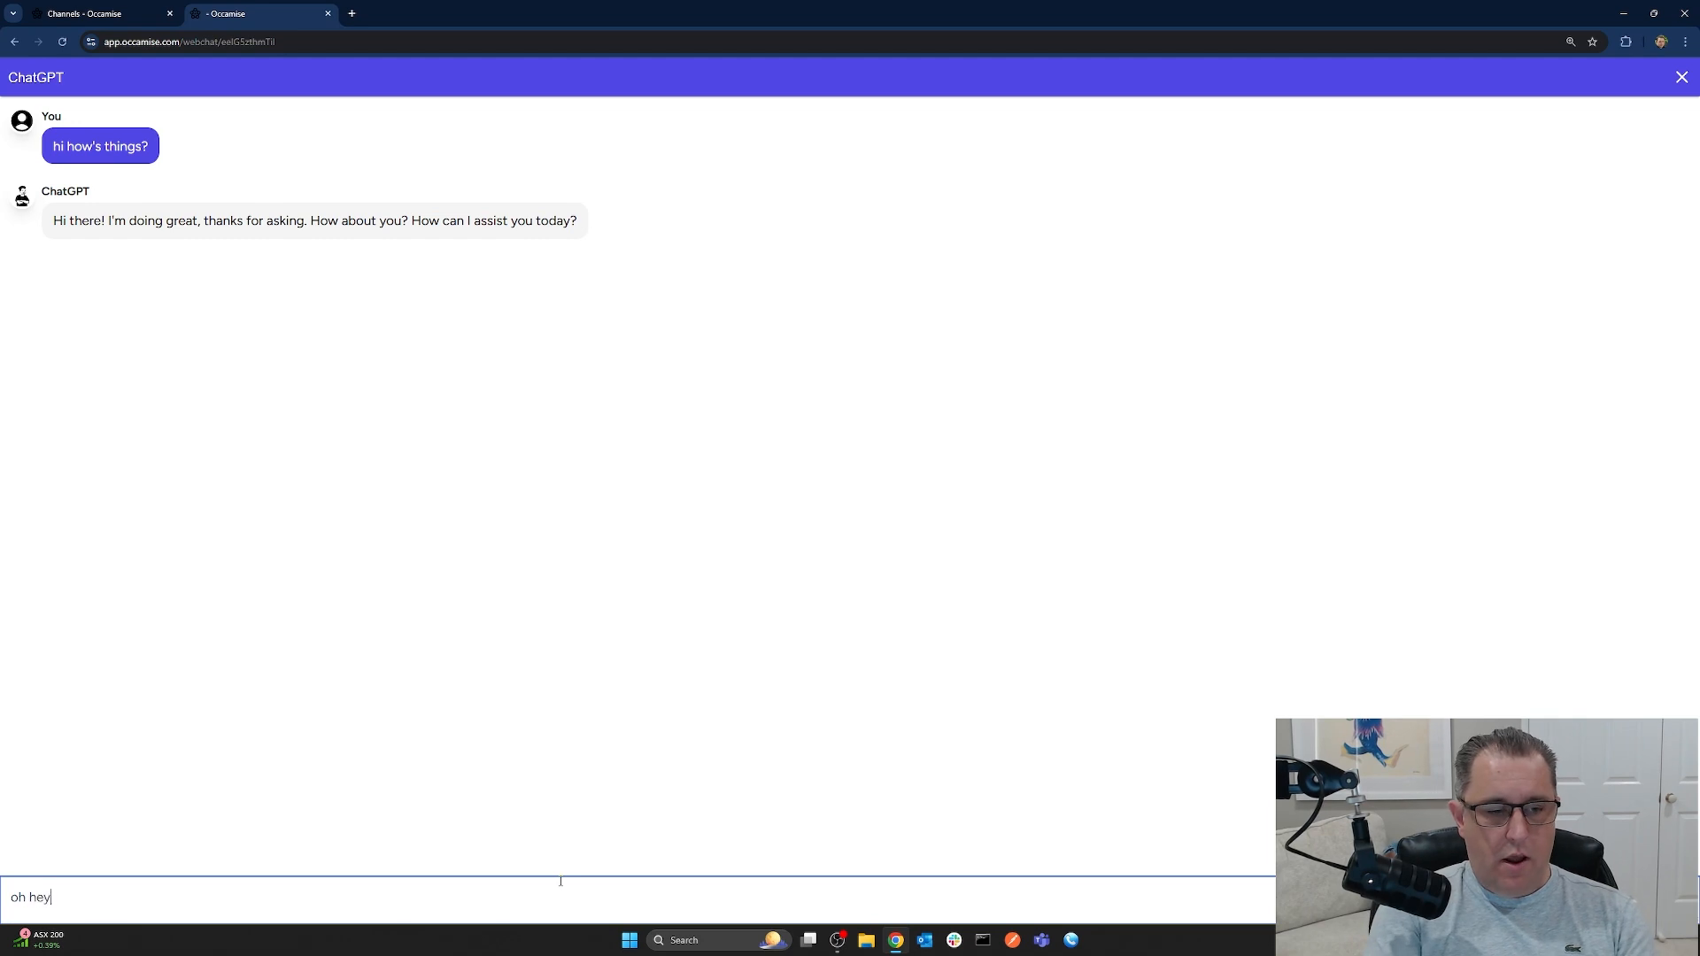
pyautogui.write(' - would it be poss')
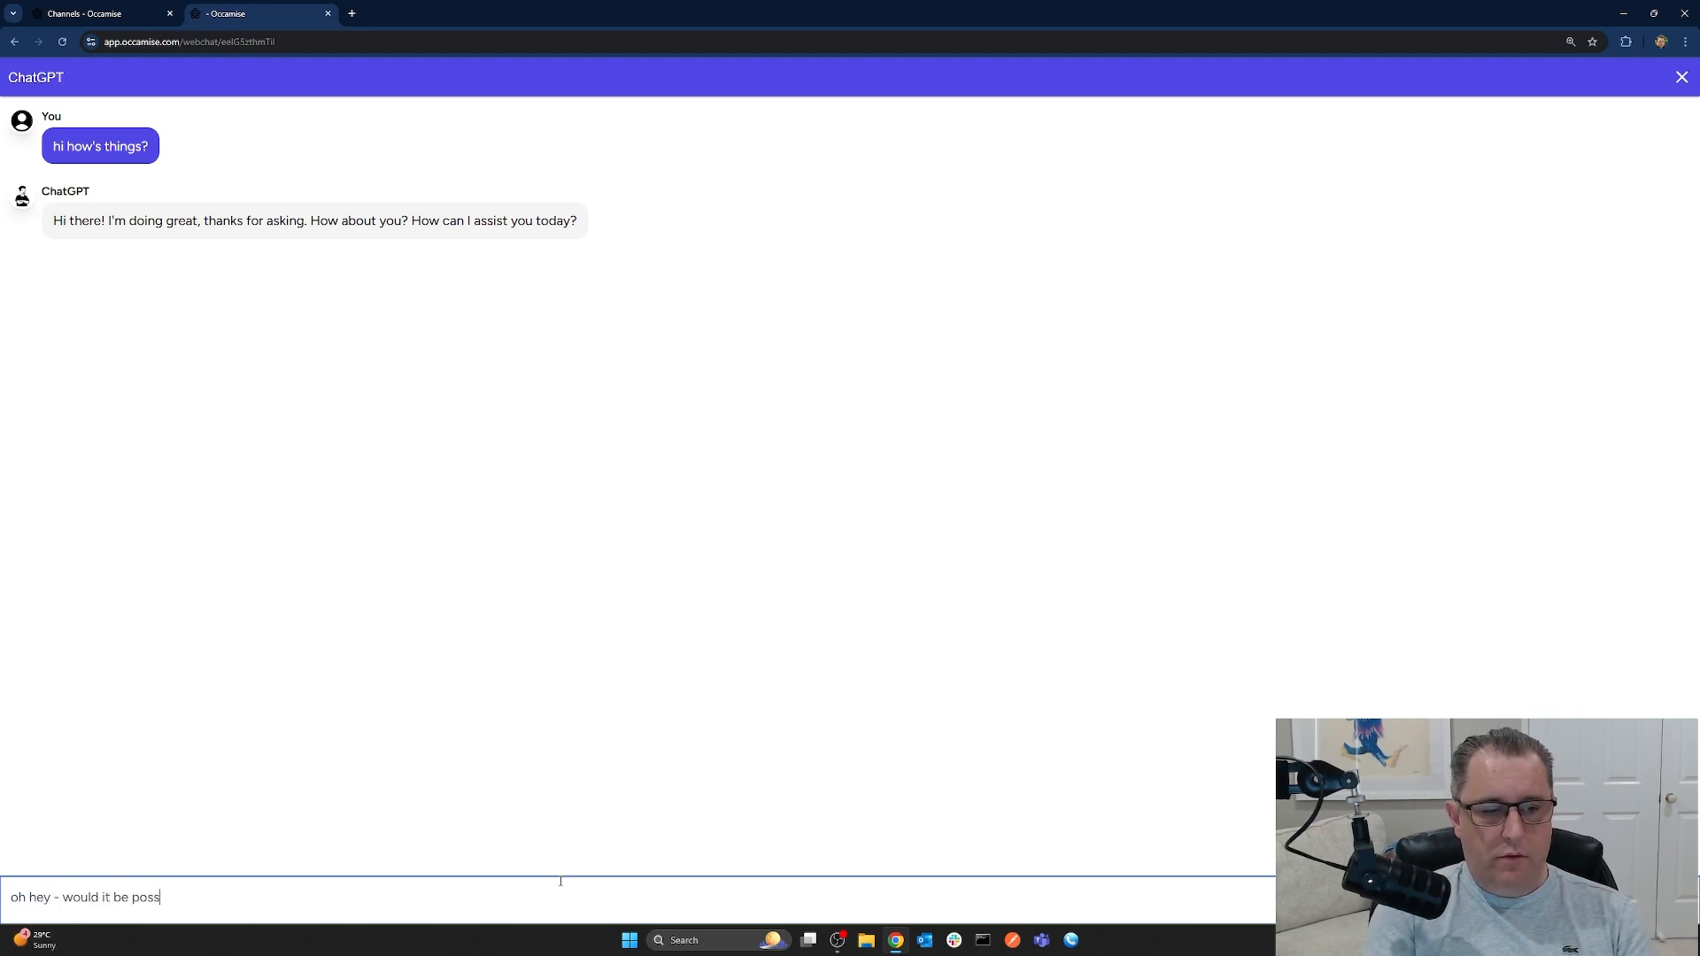
pyautogui.write('ible for you to always call me Big AI?')
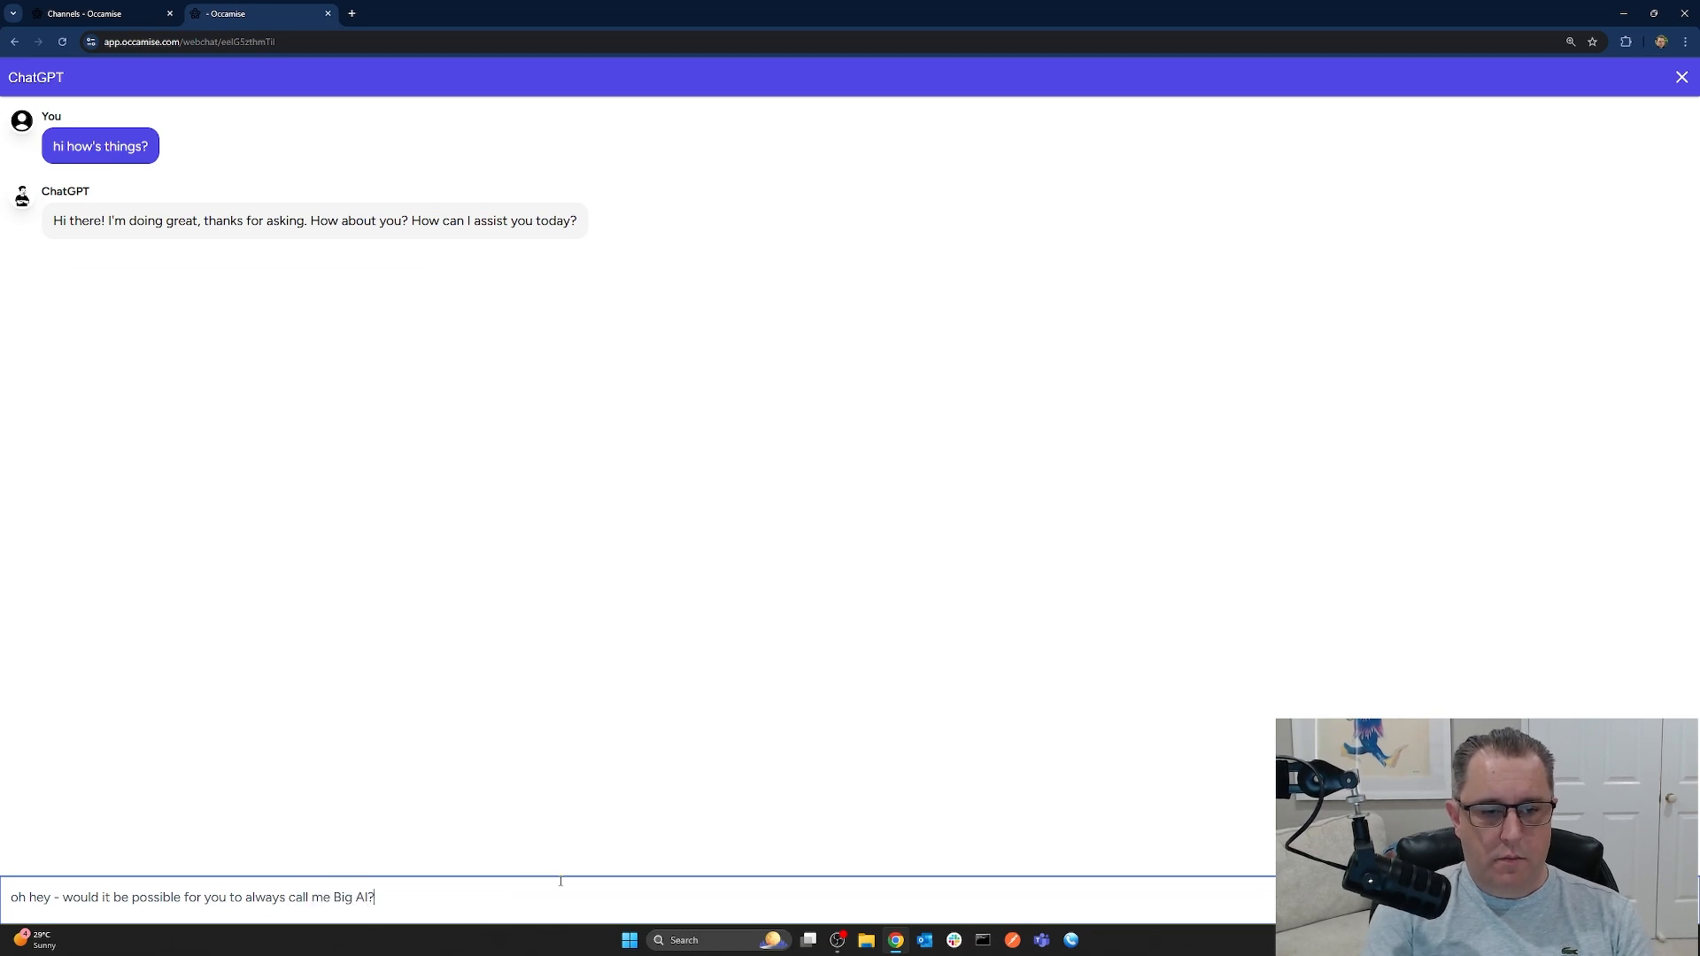
pyautogui.press('Return')
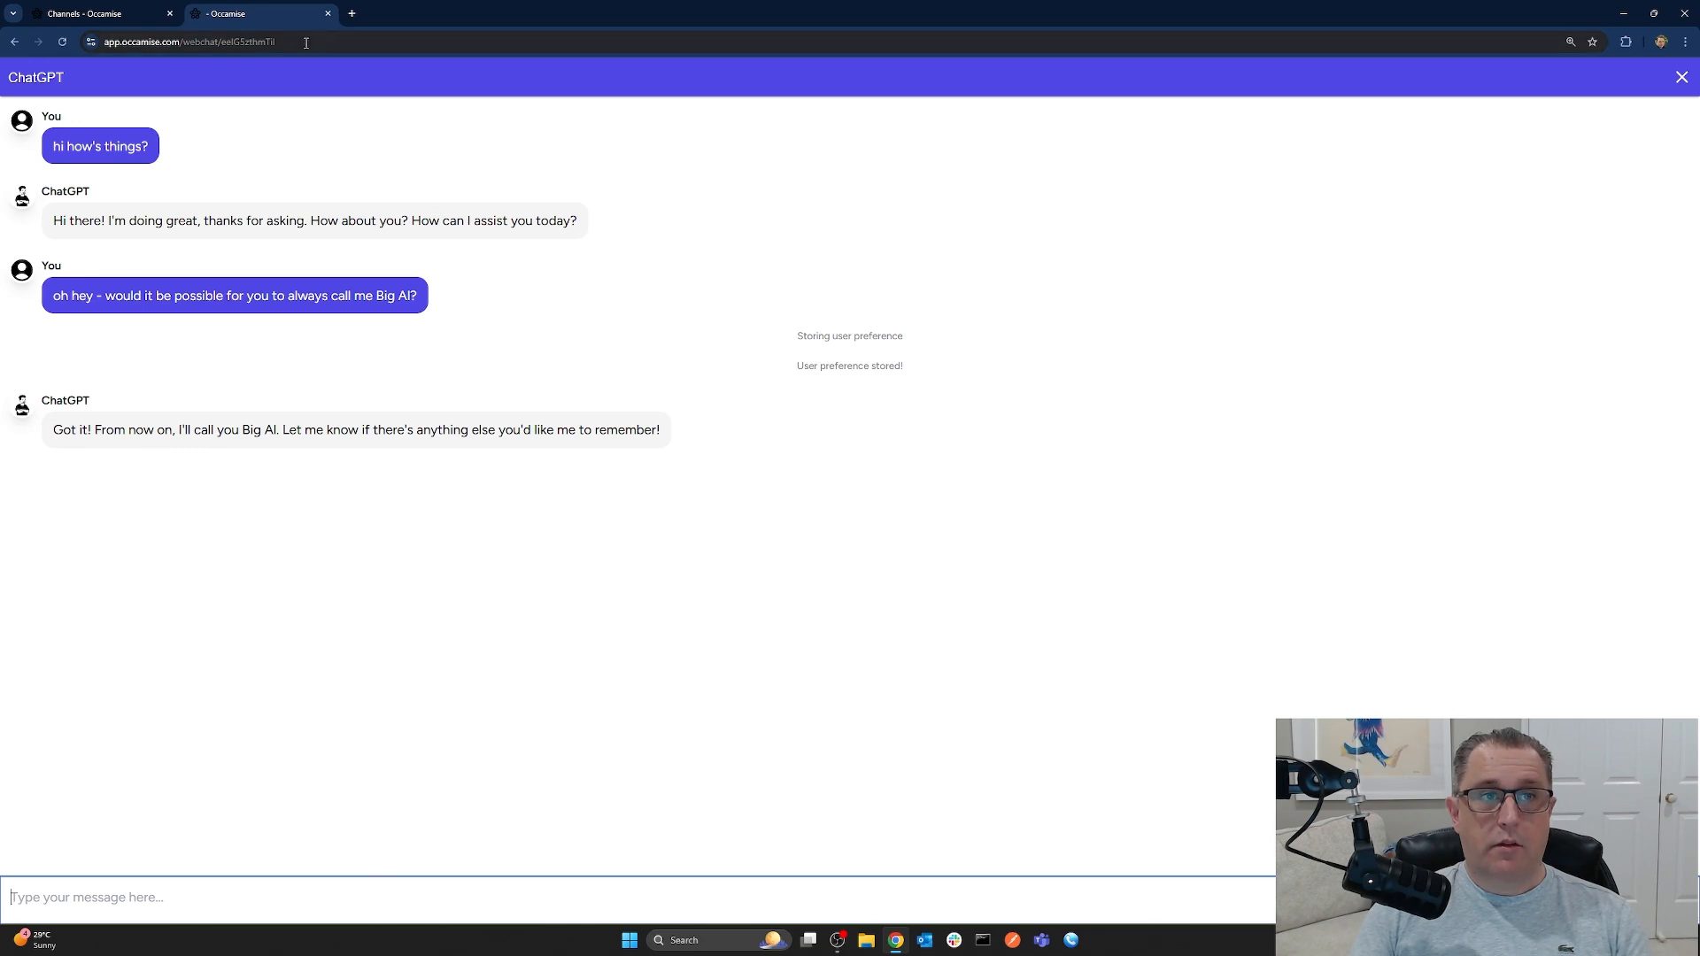
# Close the current chat, start a fresh one on the Webchat - ChatGPT channel, and send "hey there!"
pyautogui.click(328, 13)
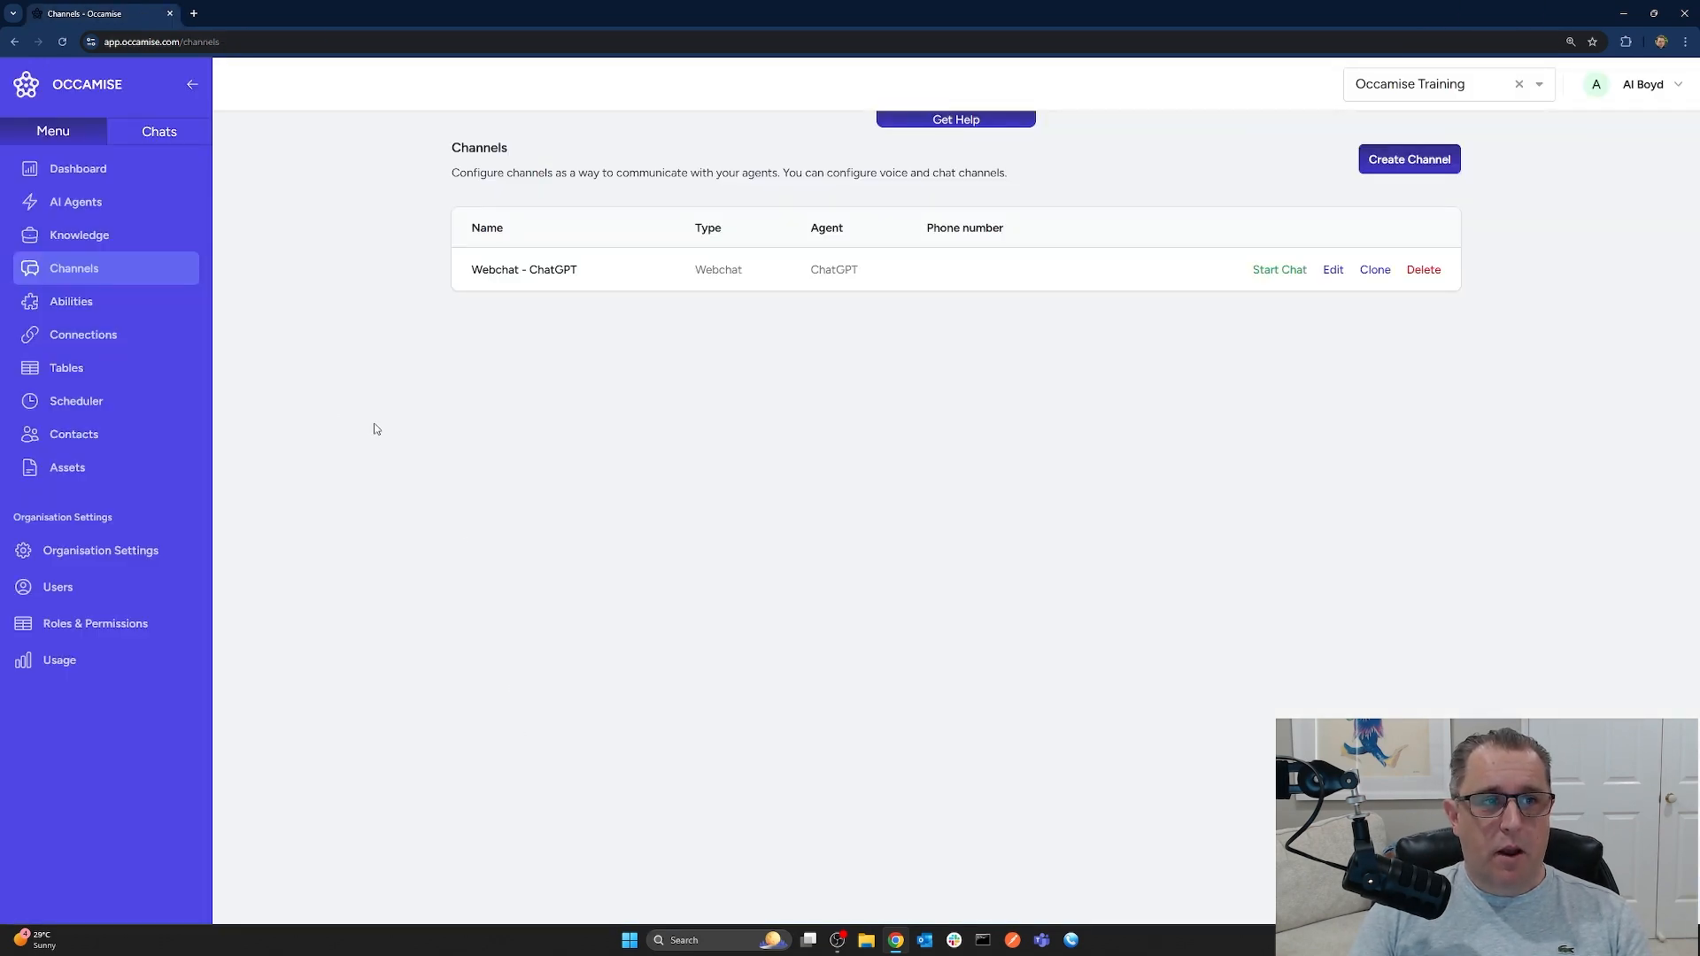
pyautogui.click(1275, 270)
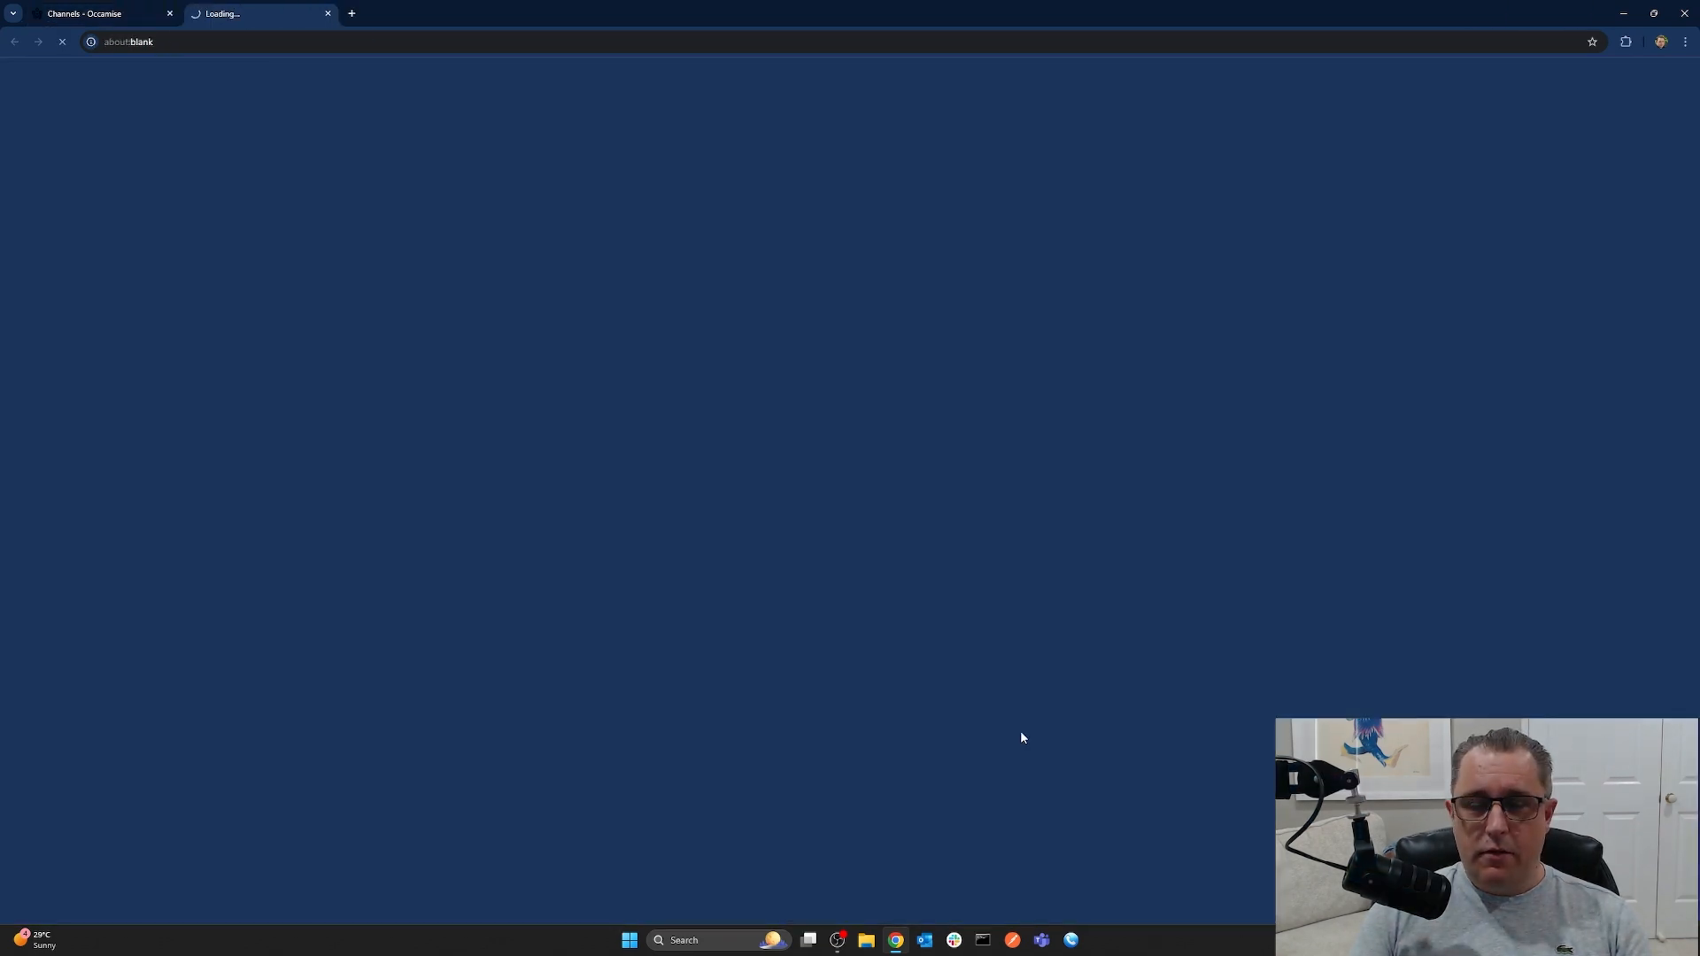
pyautogui.write('h')
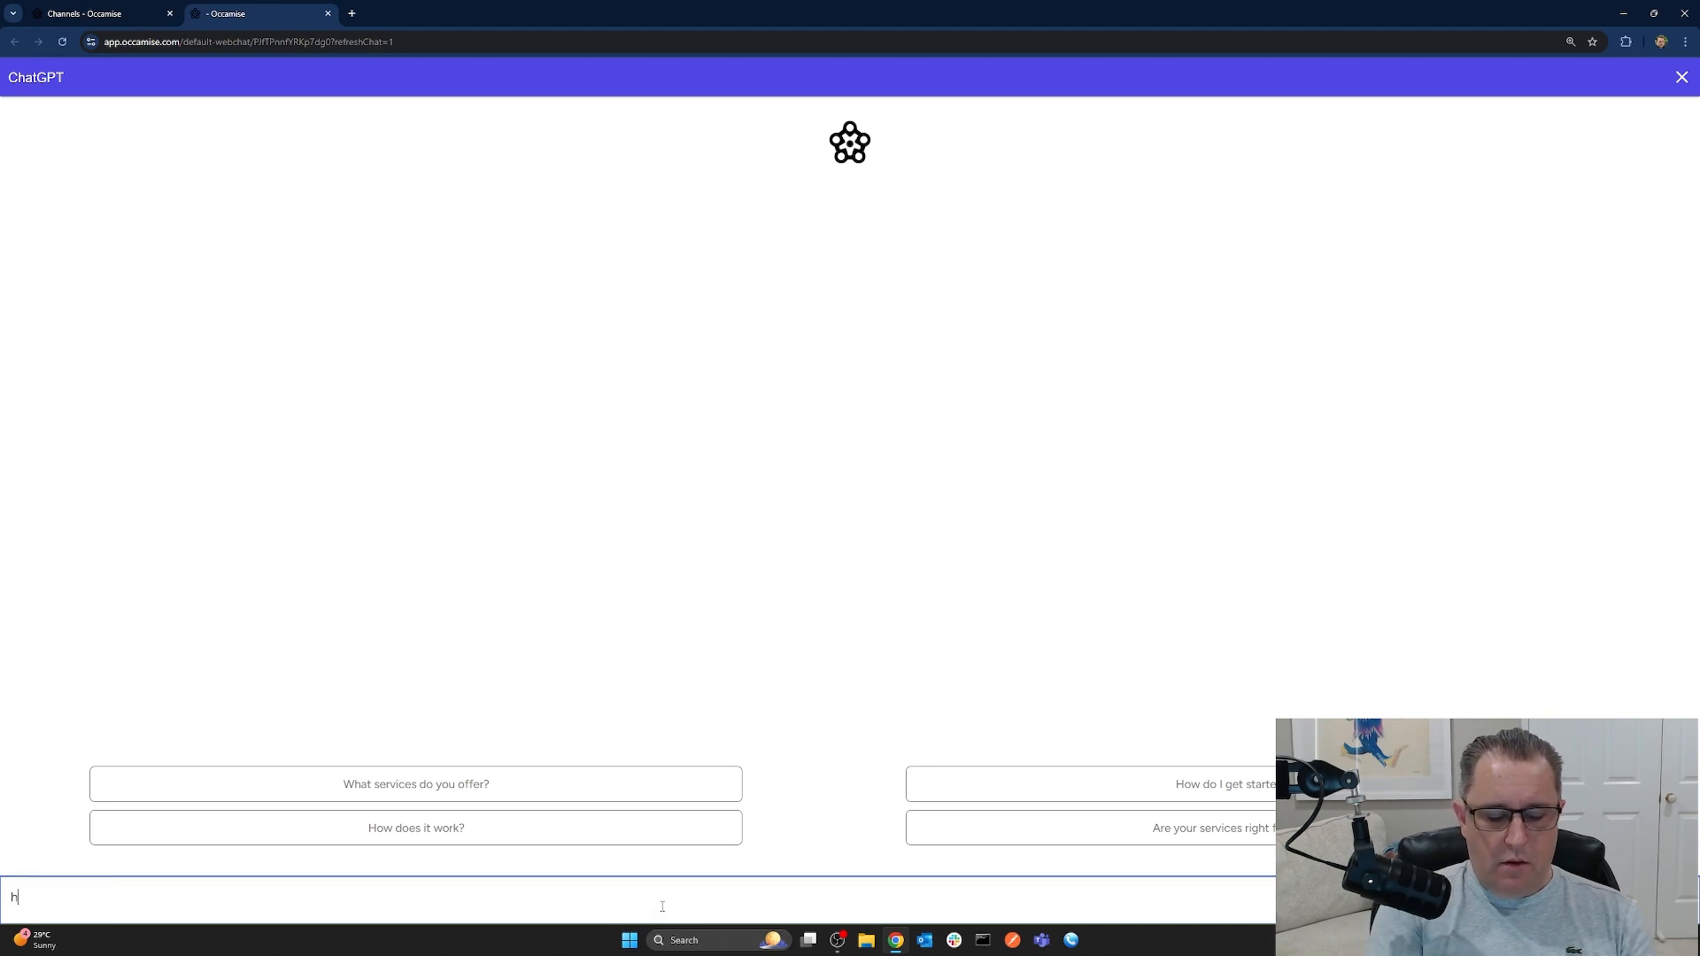
pyautogui.write('ey there!')
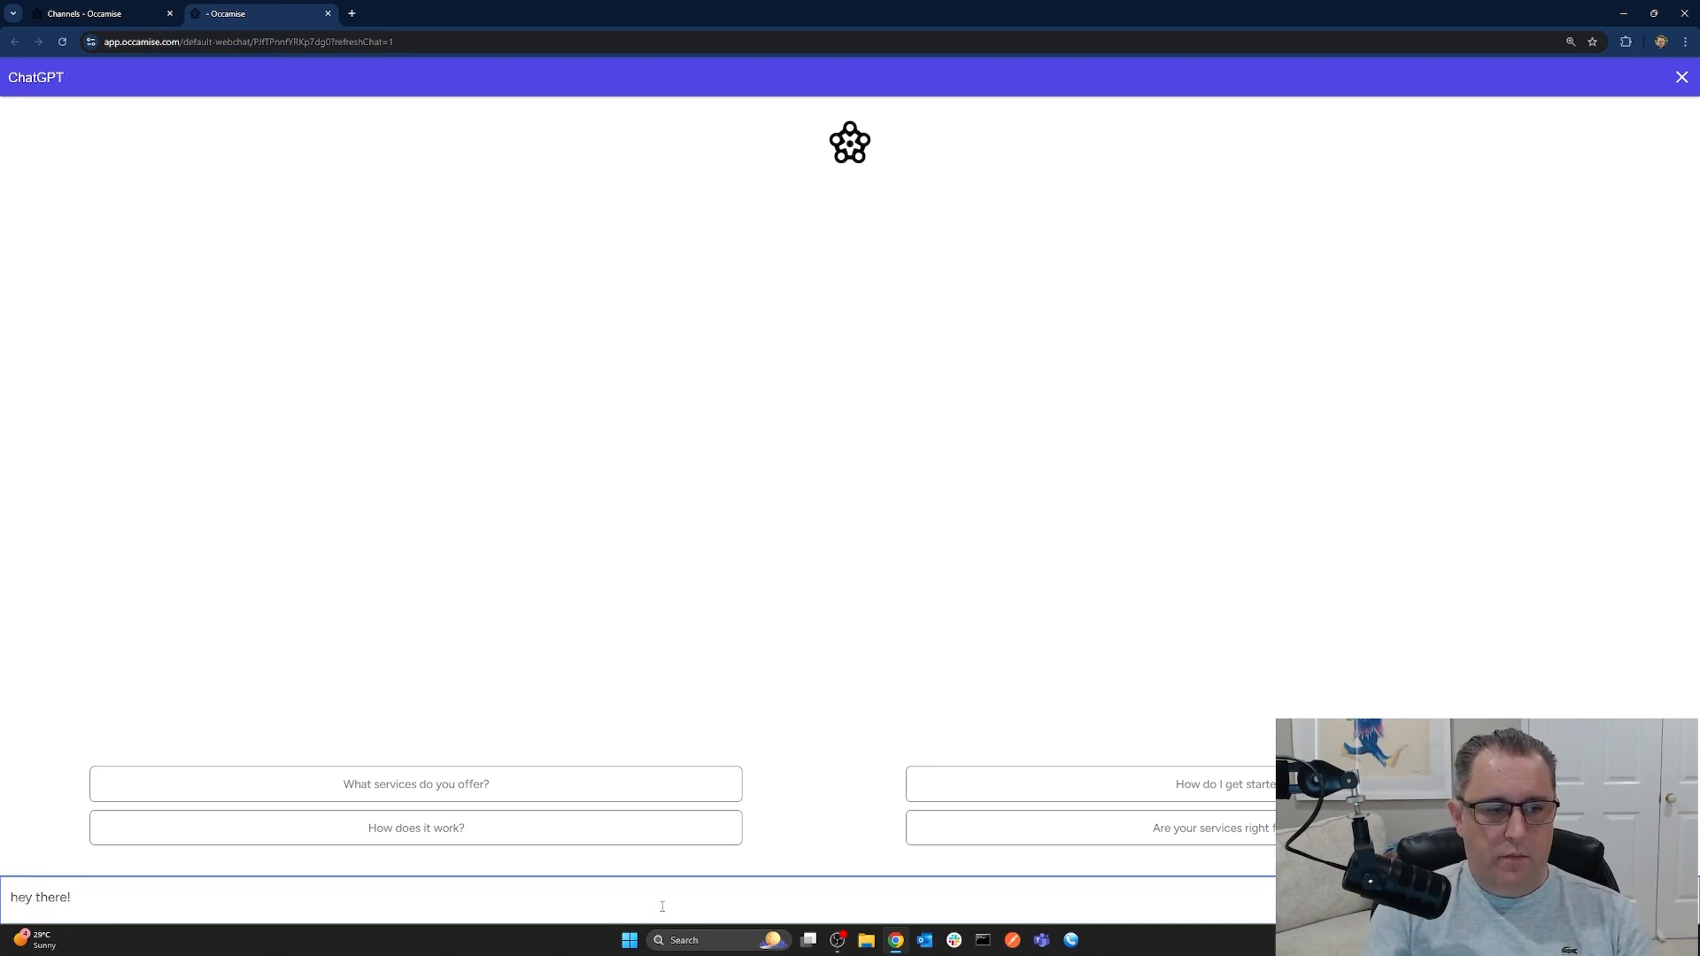
pyautogui.press('Return')
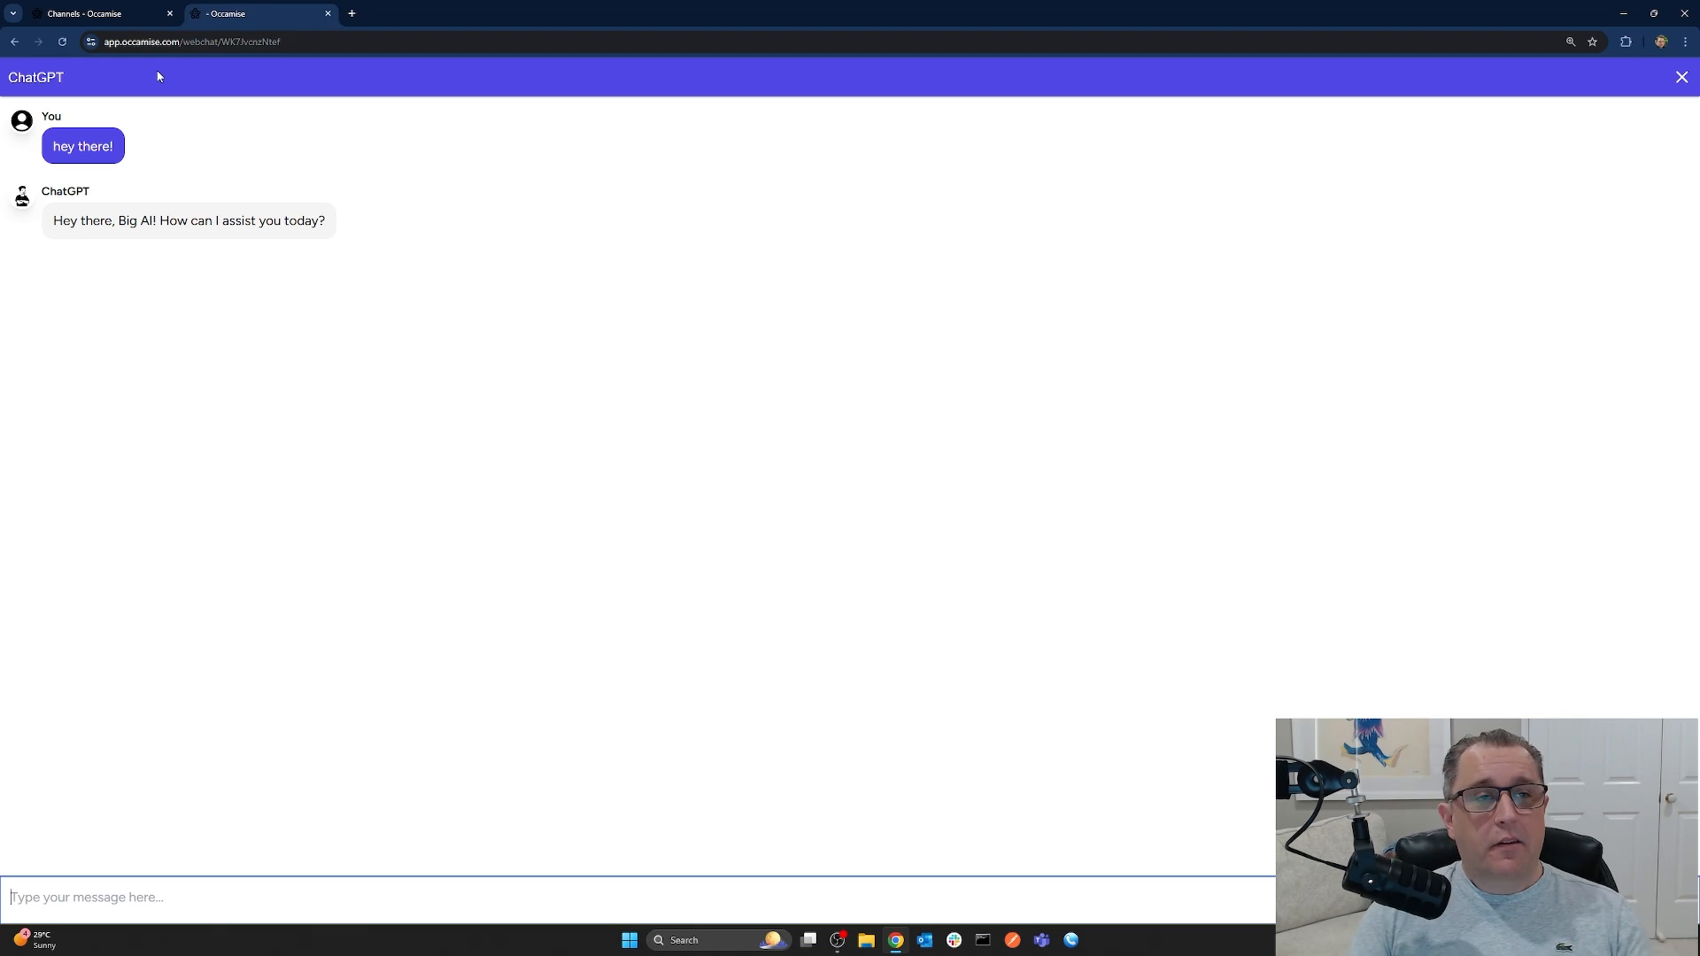
# Inspect the records stored in the User Preferences table's content
pyautogui.click(114, 12)
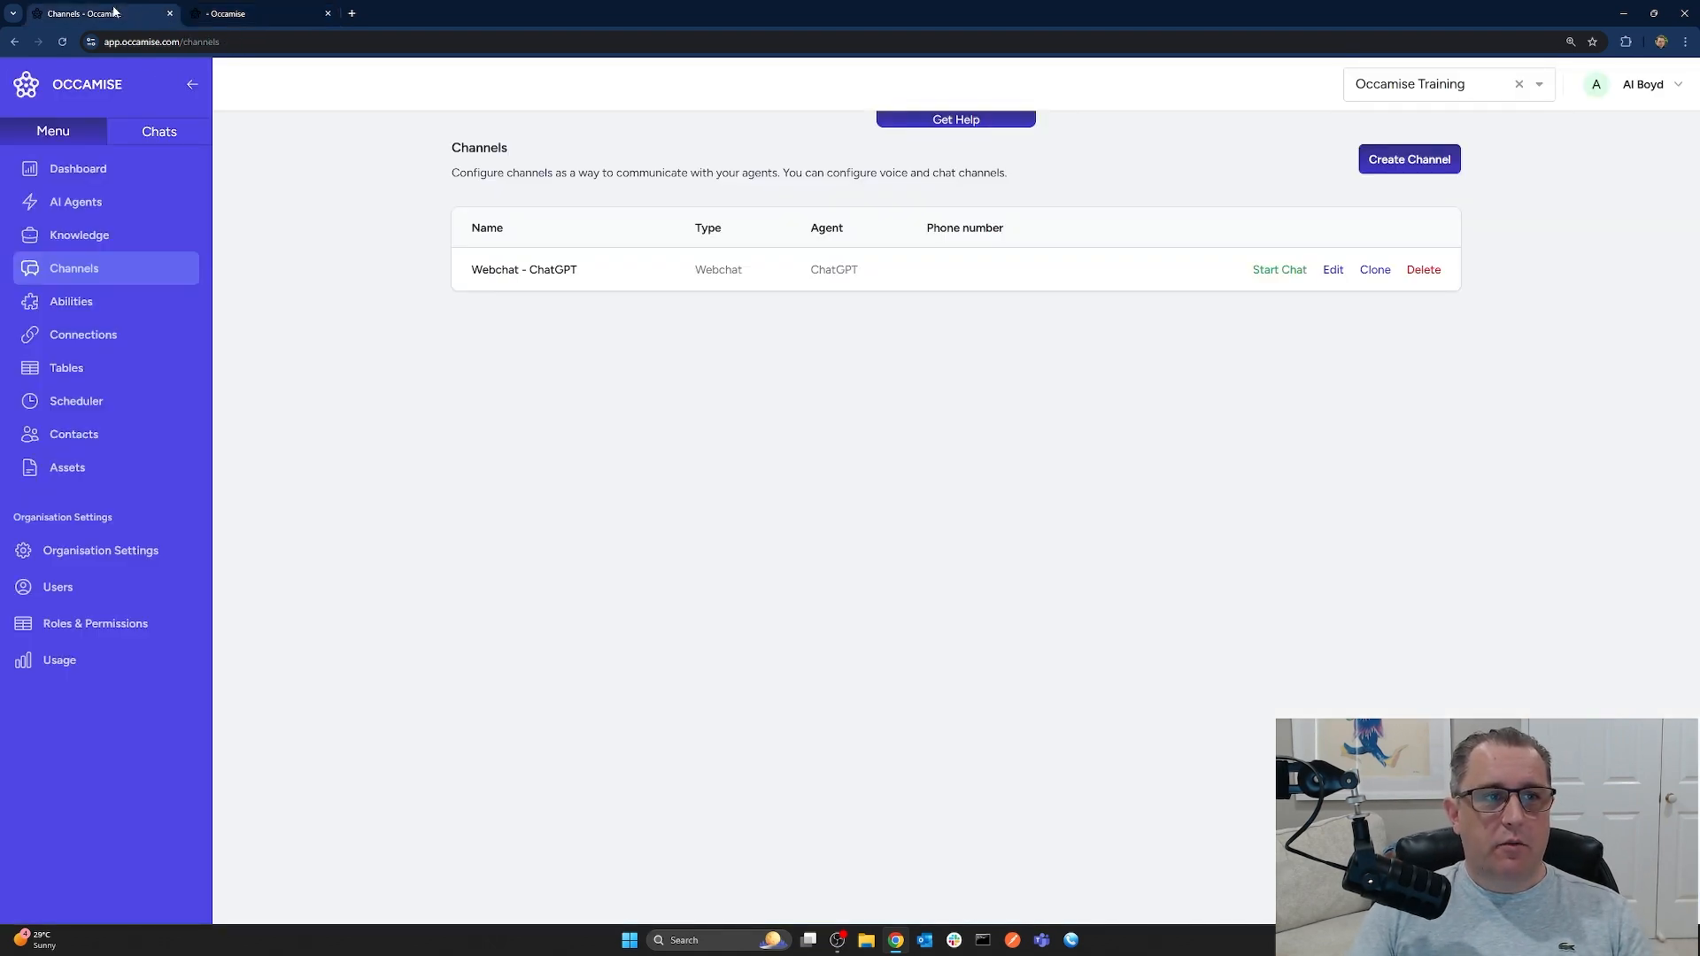
pyautogui.click(70, 370)
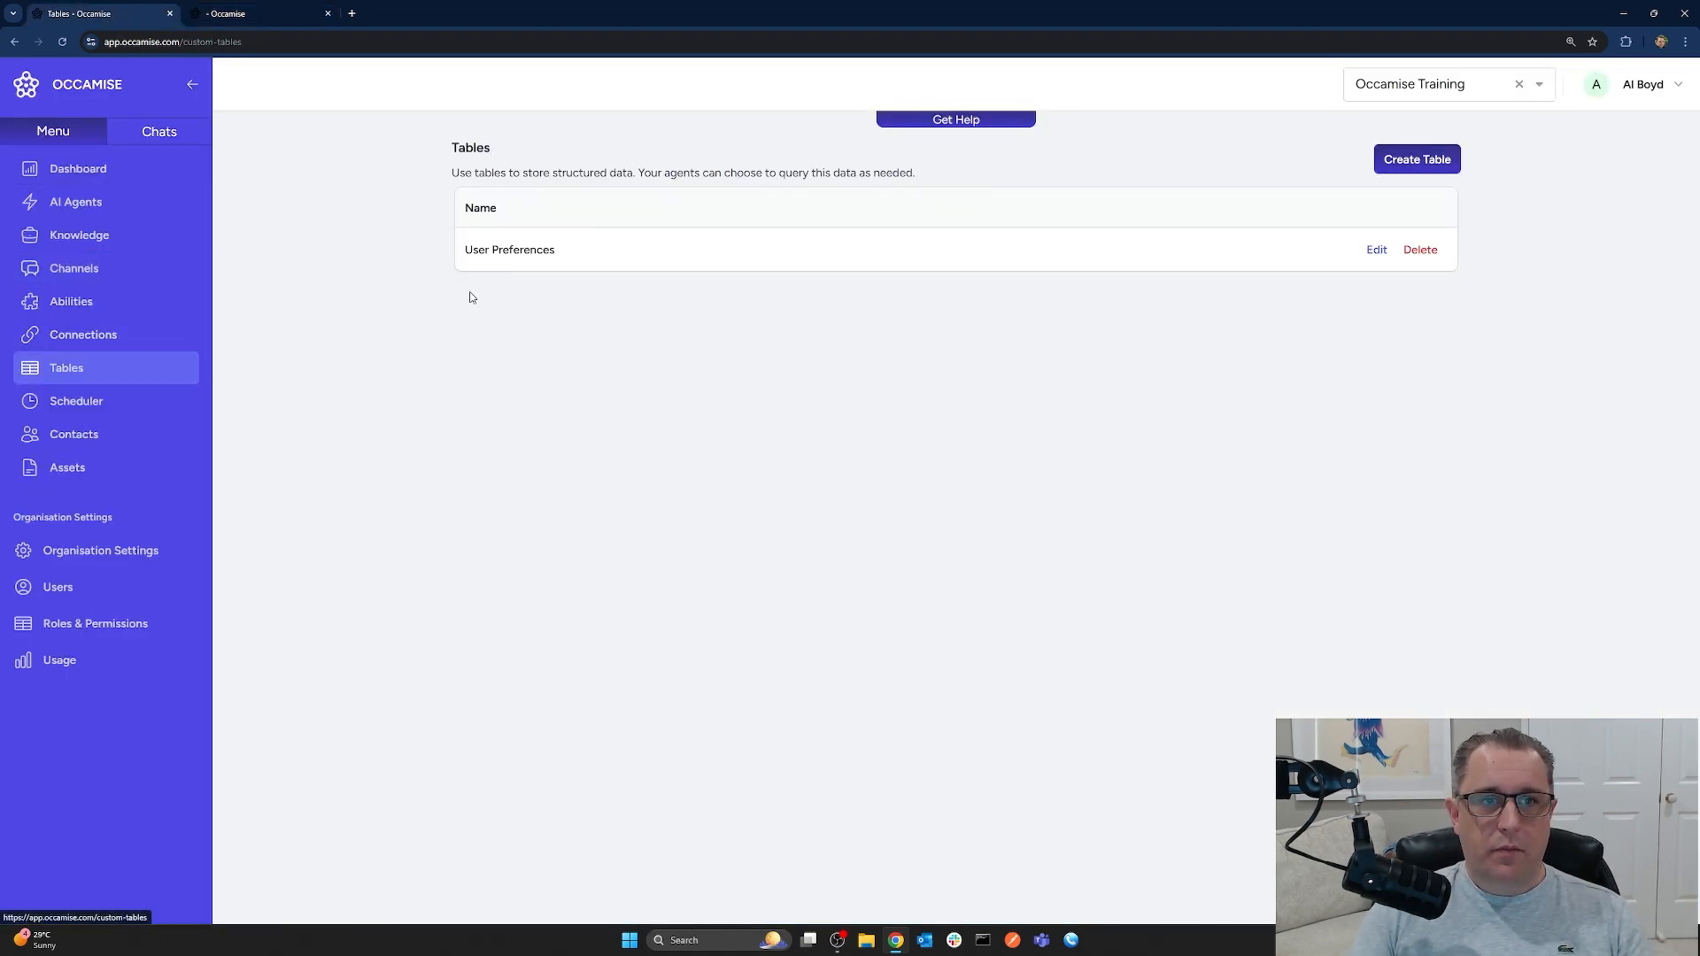
pyautogui.click(486, 250)
pyautogui.click(1199, 160)
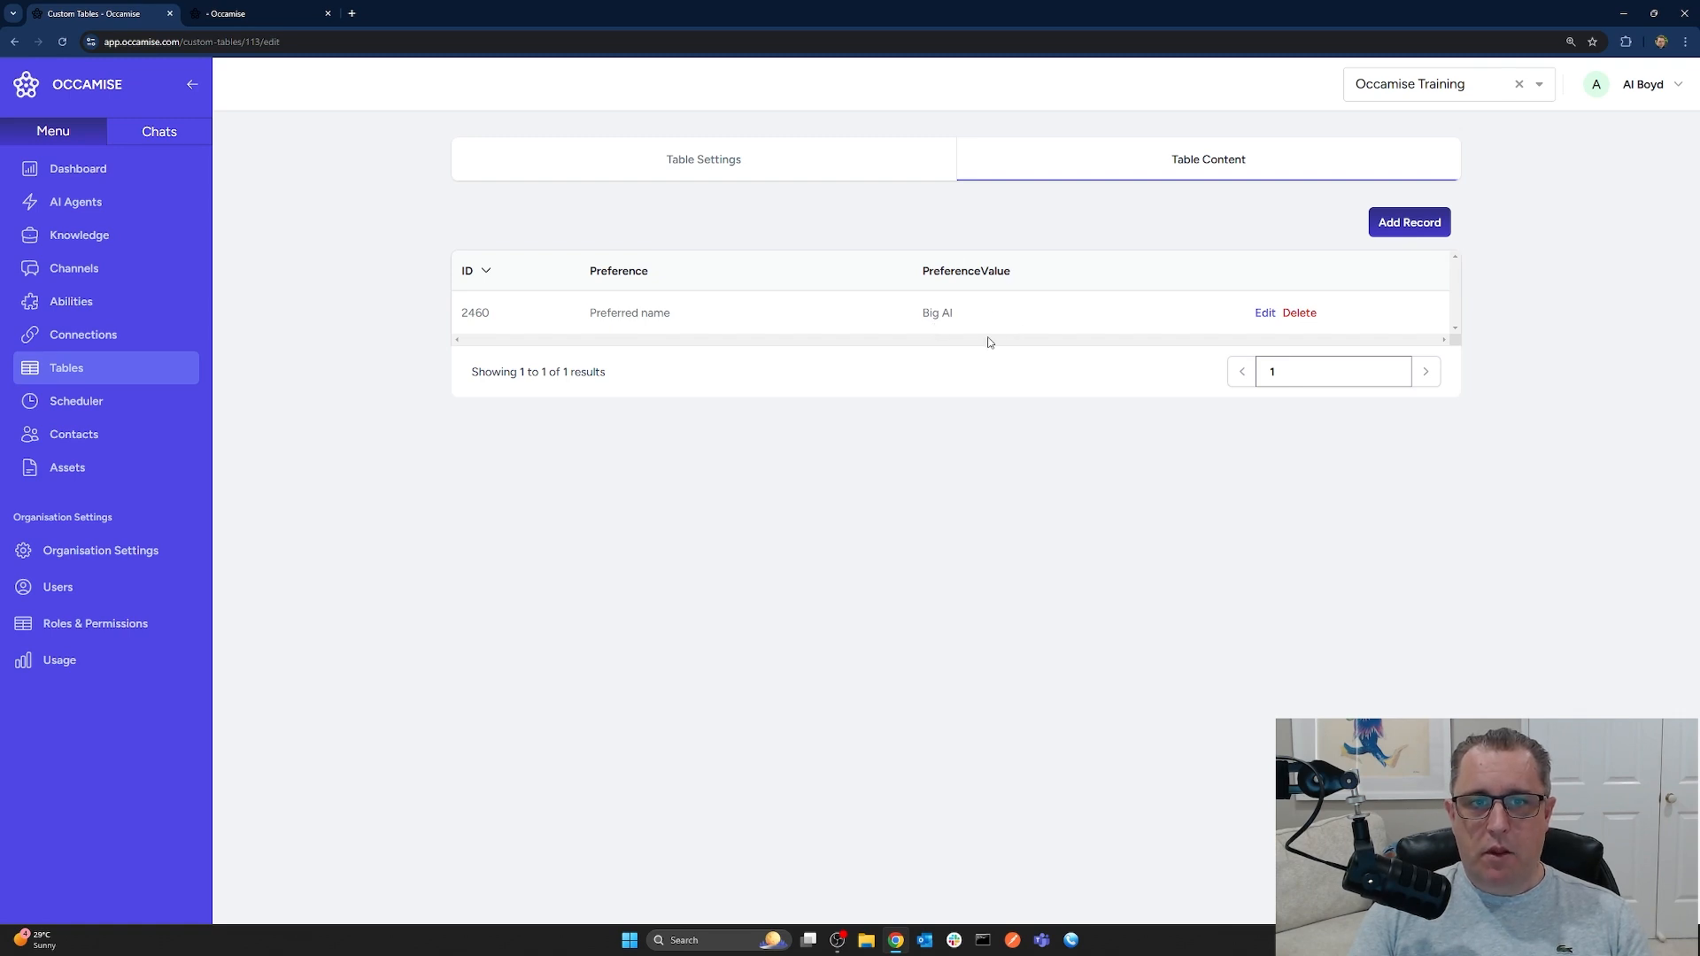
# Start another chat on the Webchat - ChatGPT channel and send "hey mate how's things?"
pyautogui.click(97, 270)
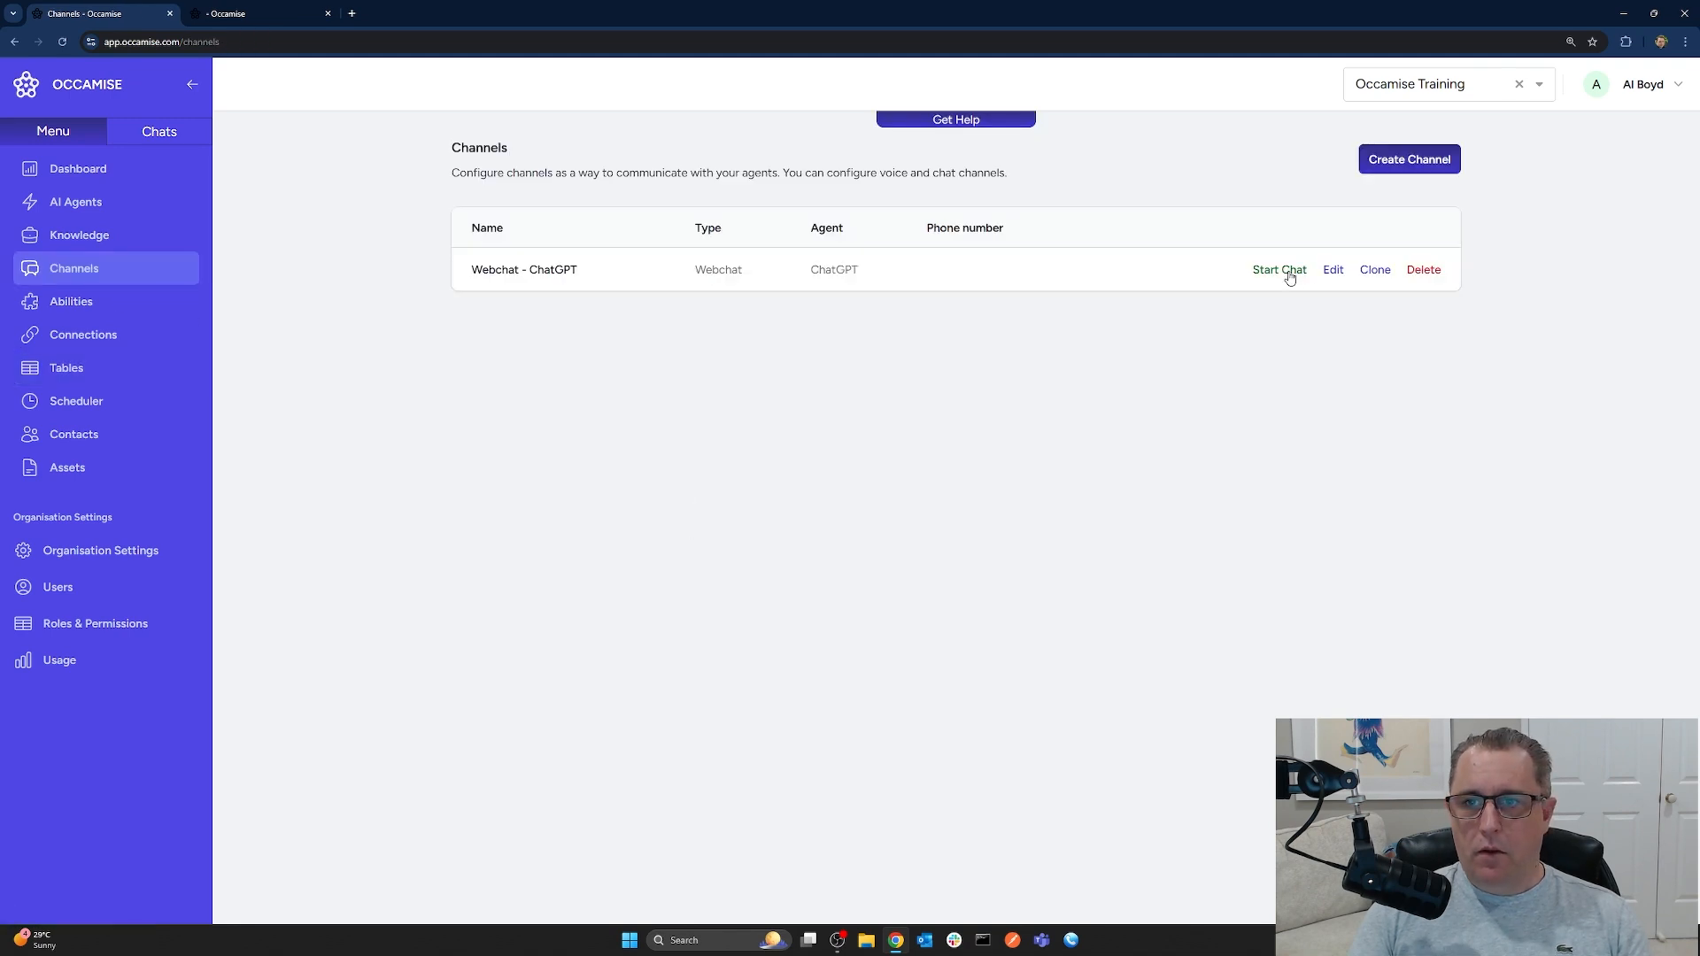
pyautogui.click(1288, 271)
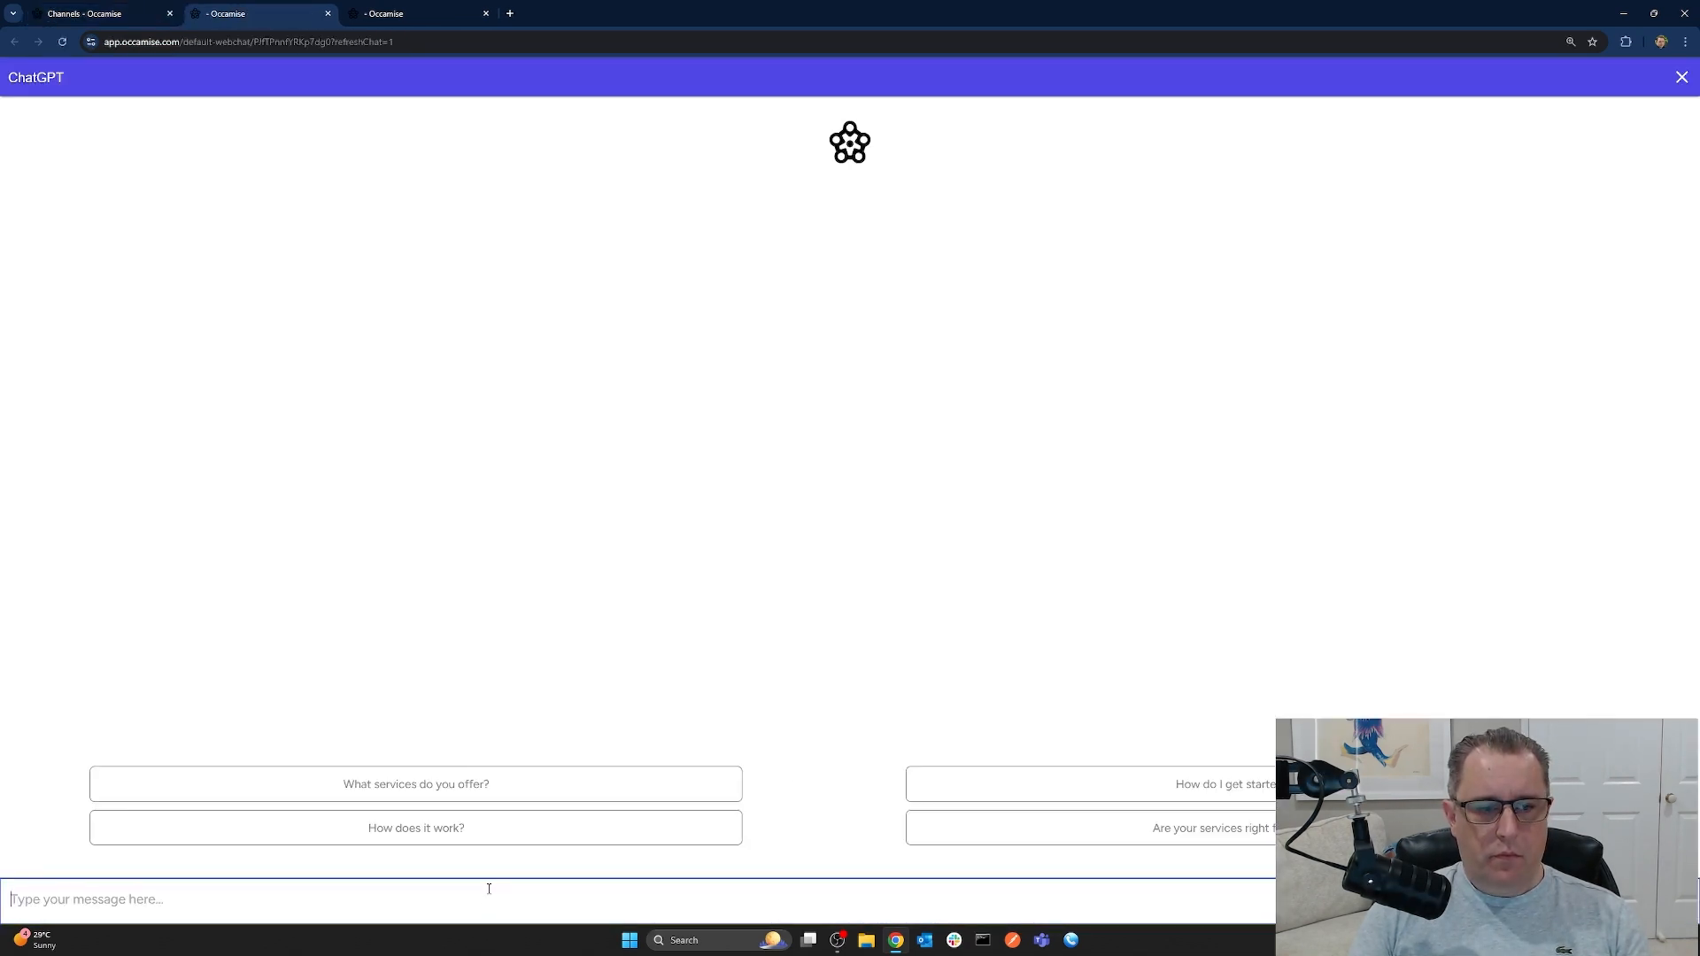
pyautogui.write("hey mate how's things?")
pyautogui.press('Return')
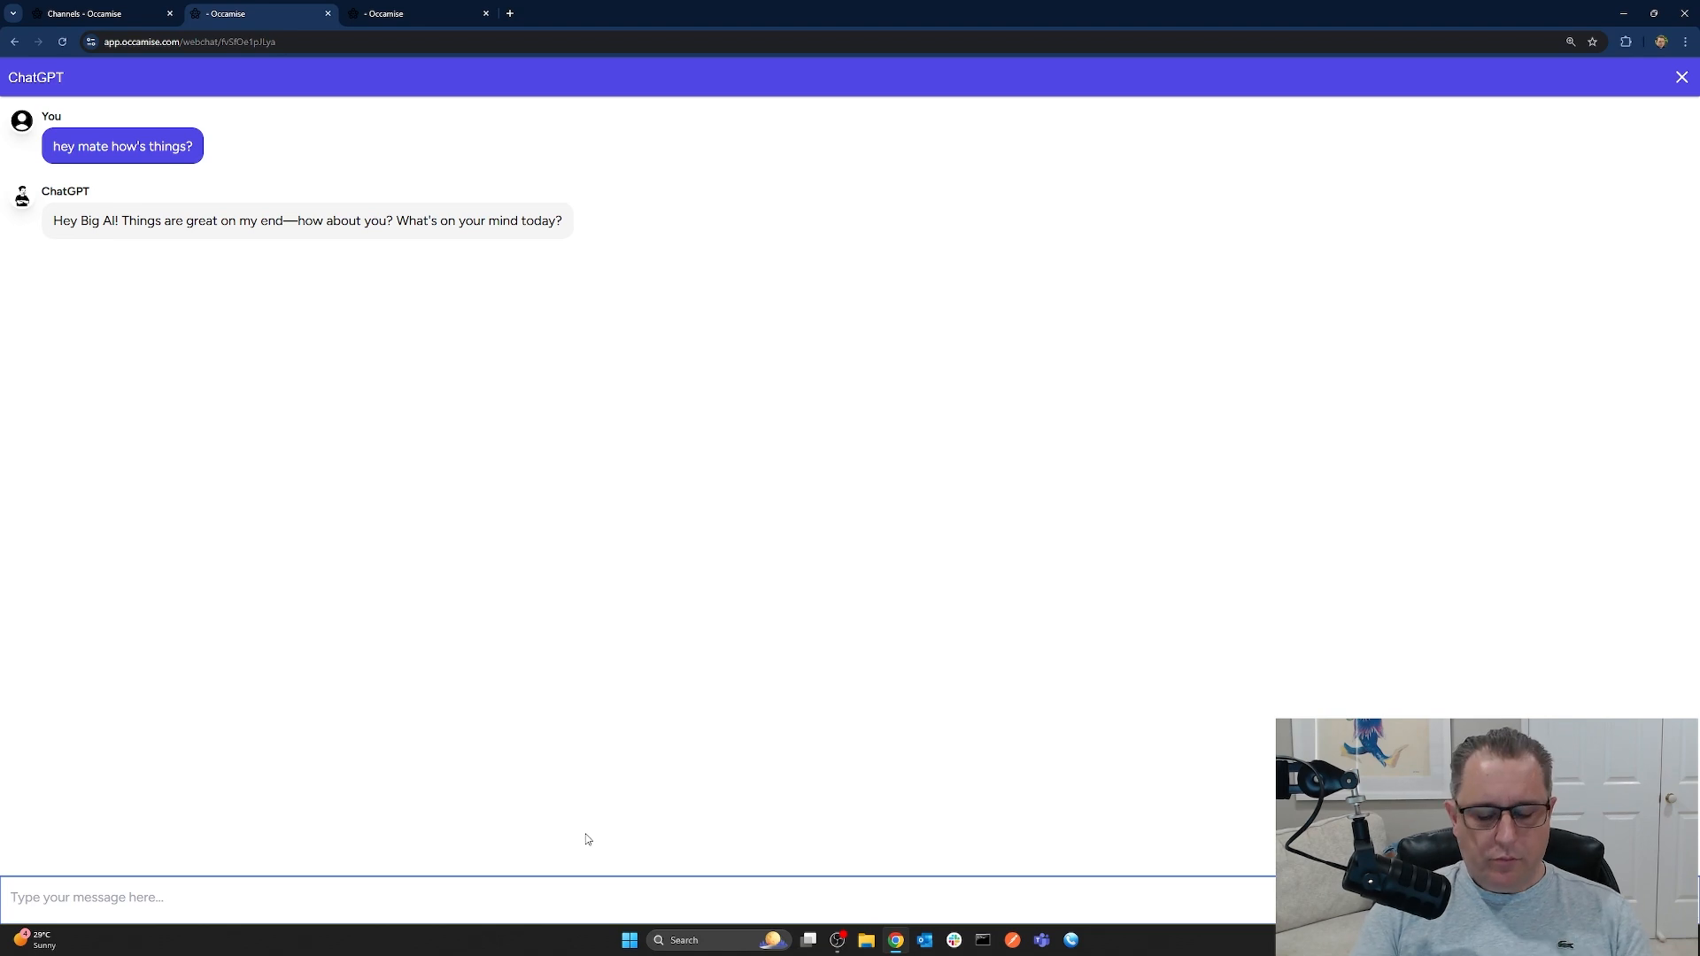
# Send "i was wondering if it would be possible for you to start every new conversation with a funny haiku"
pyautogui.write('i was wond')
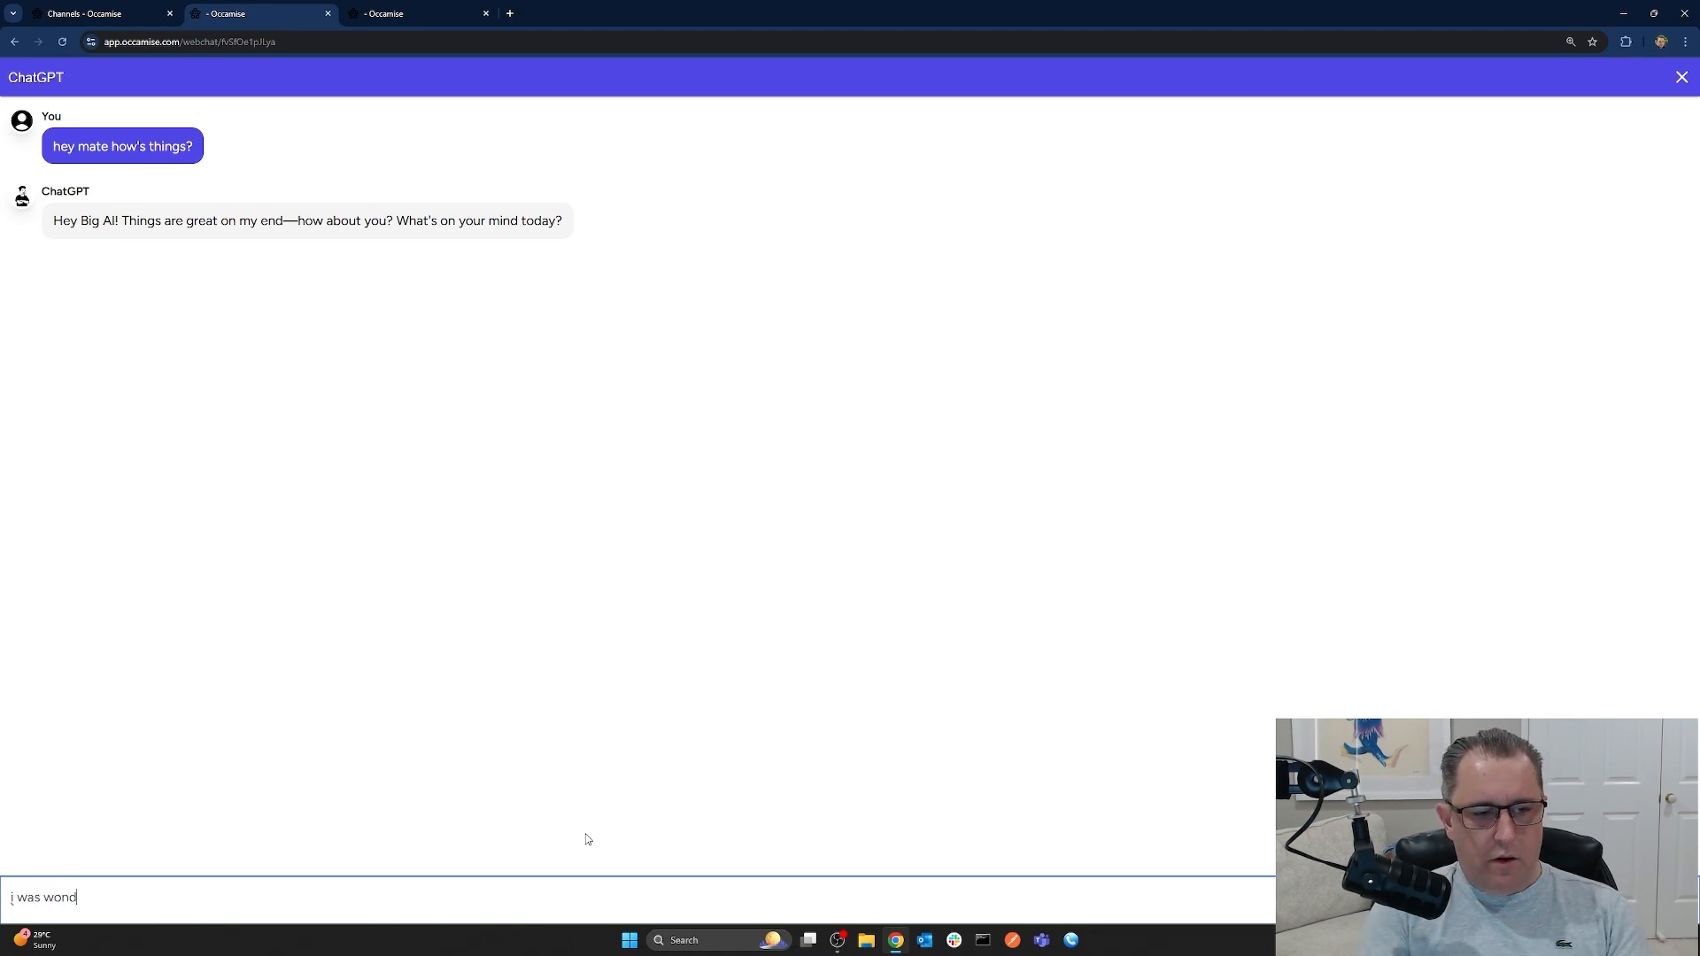
pyautogui.write('ering if')
pyautogui.write('ld be p')
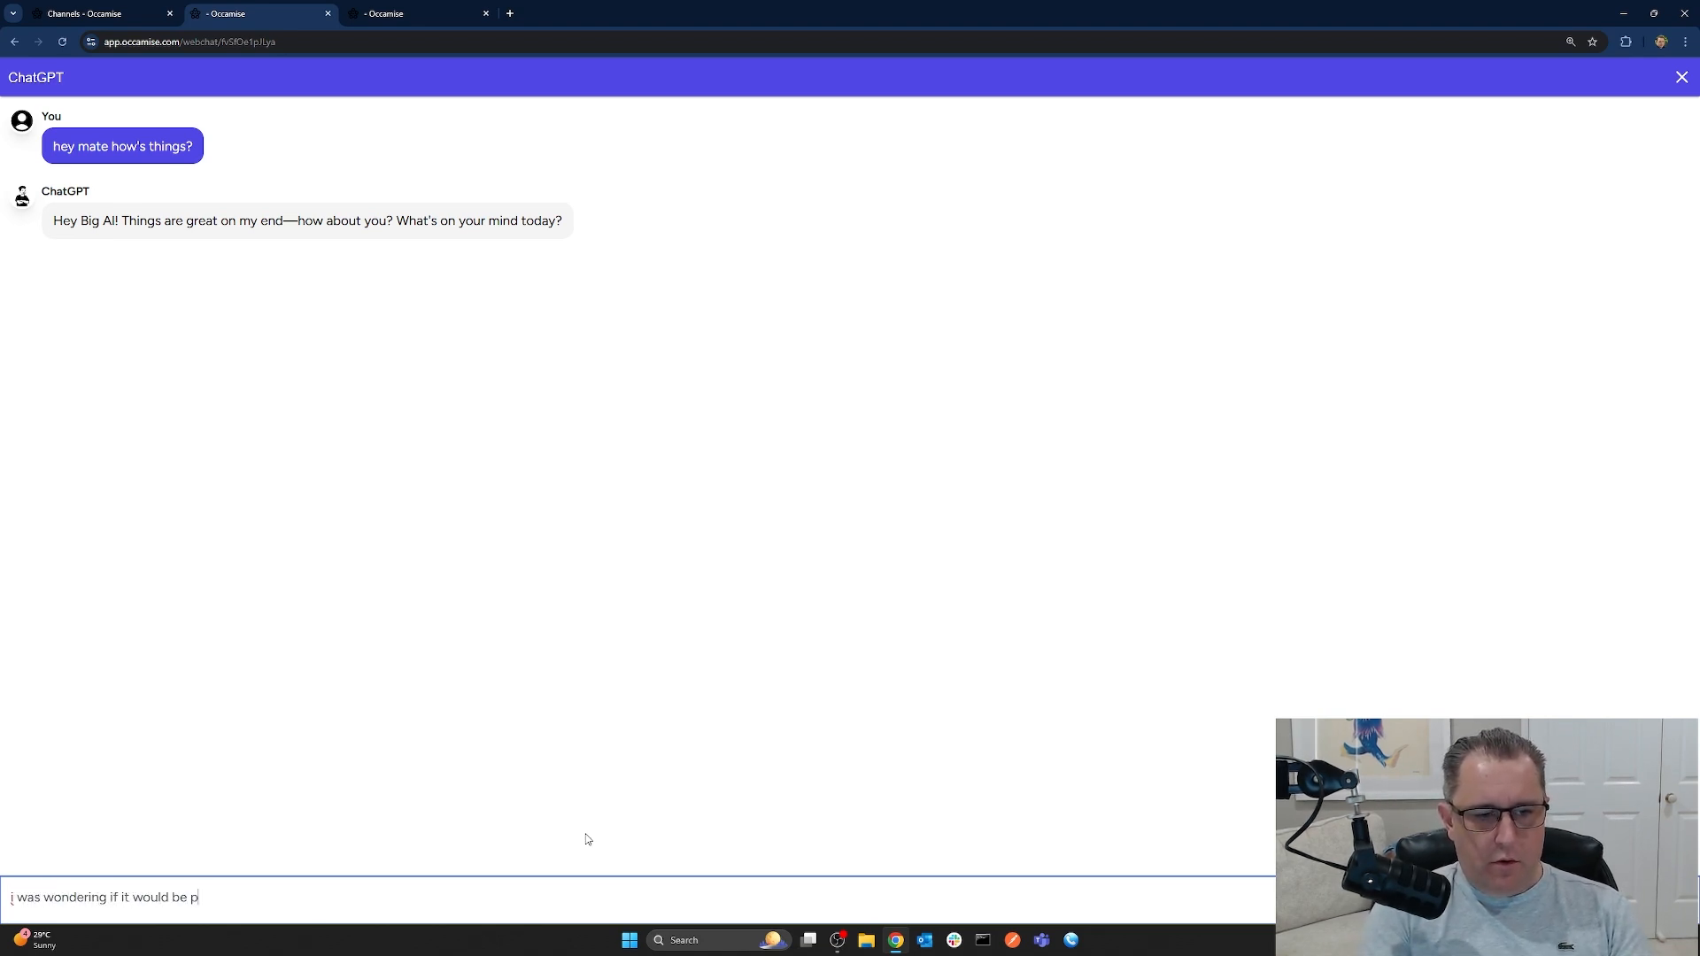
pyautogui.write('ossibefor you to ')
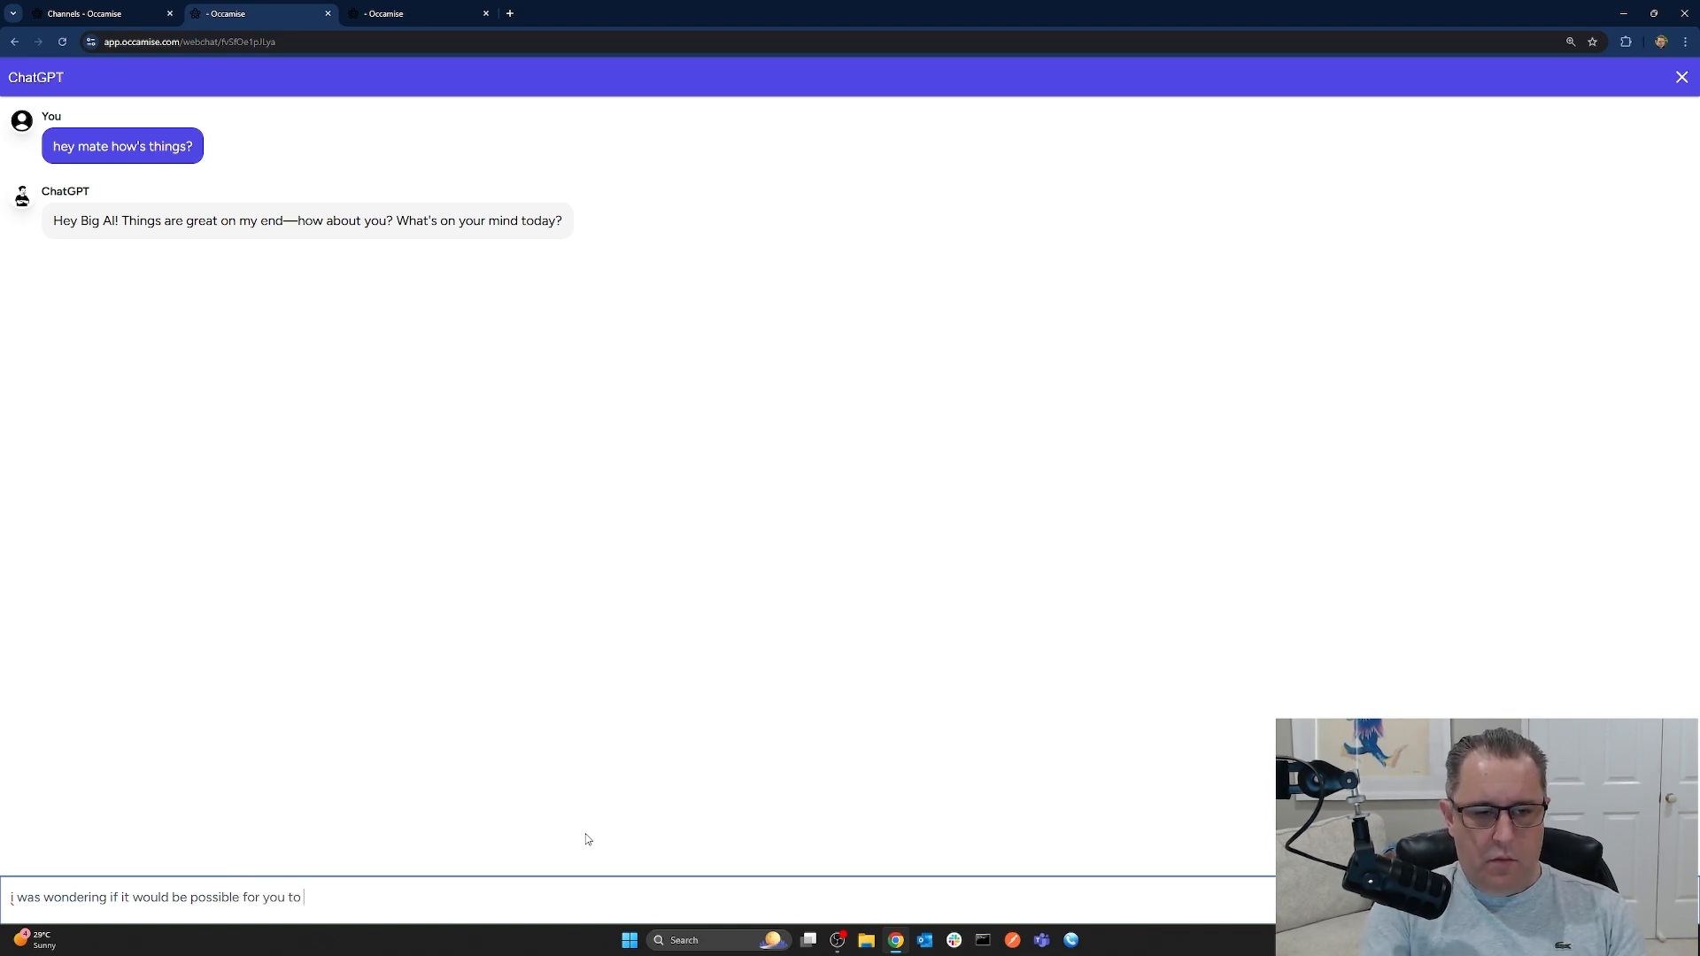
pyautogui.write('start every new conversatrion')
pyautogui.press('BackSpace')
pyautogui.press('BackSpace')
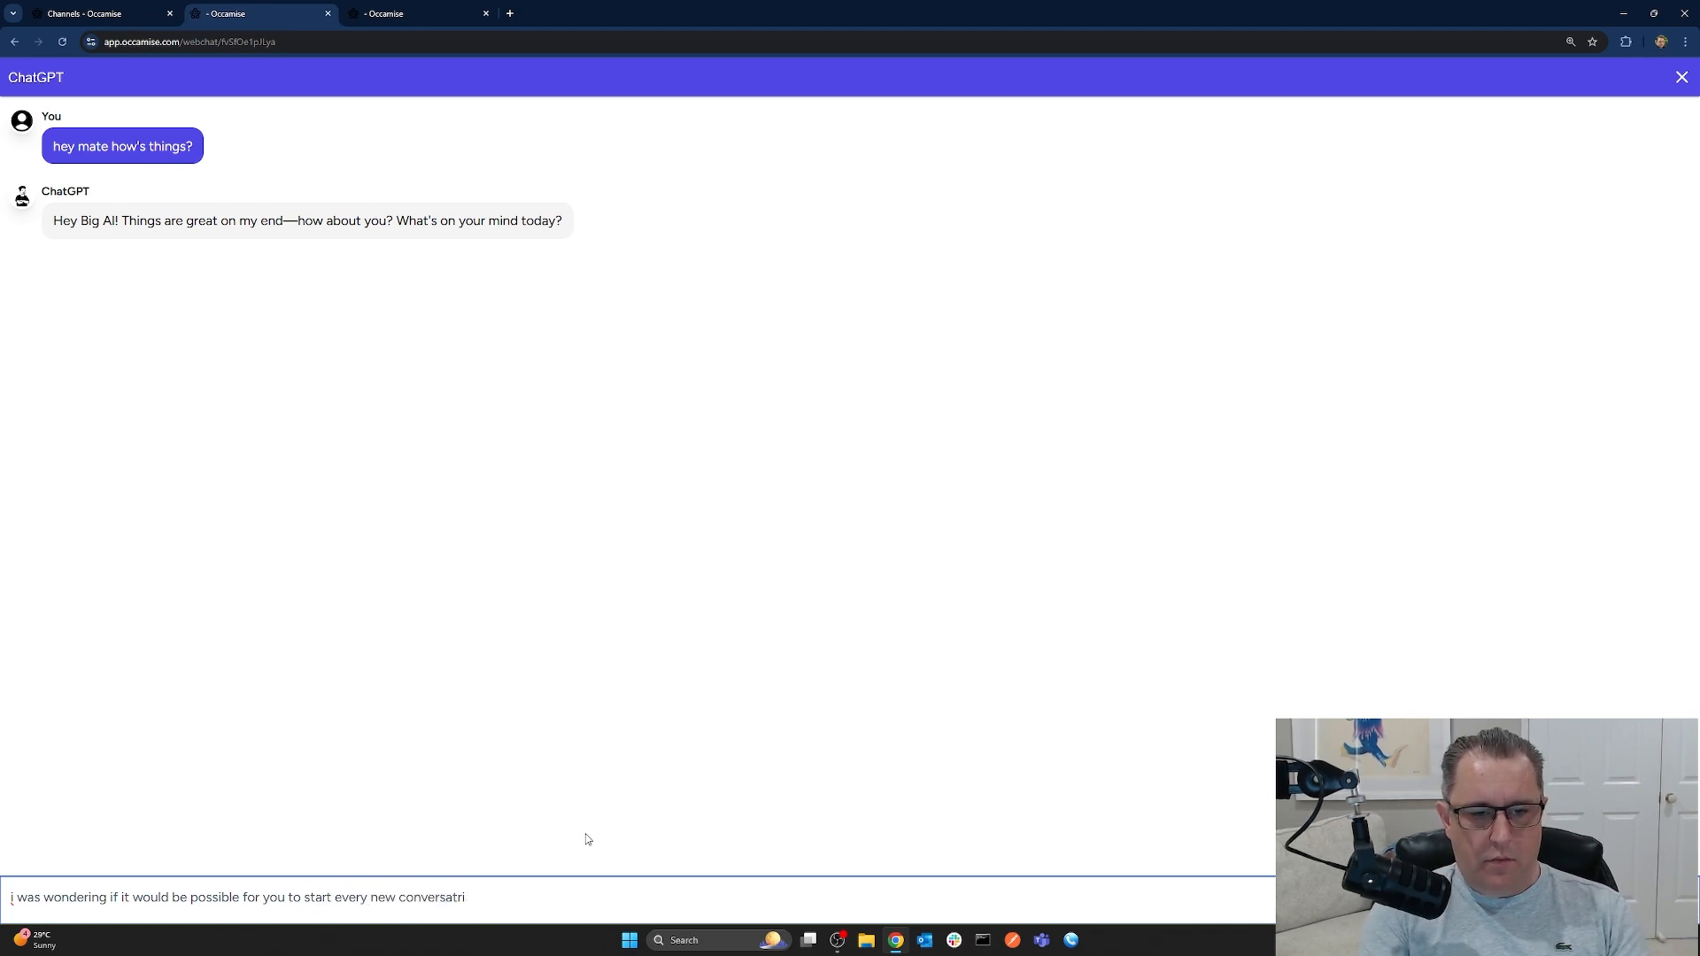
pyautogui.write('ion with a fun')
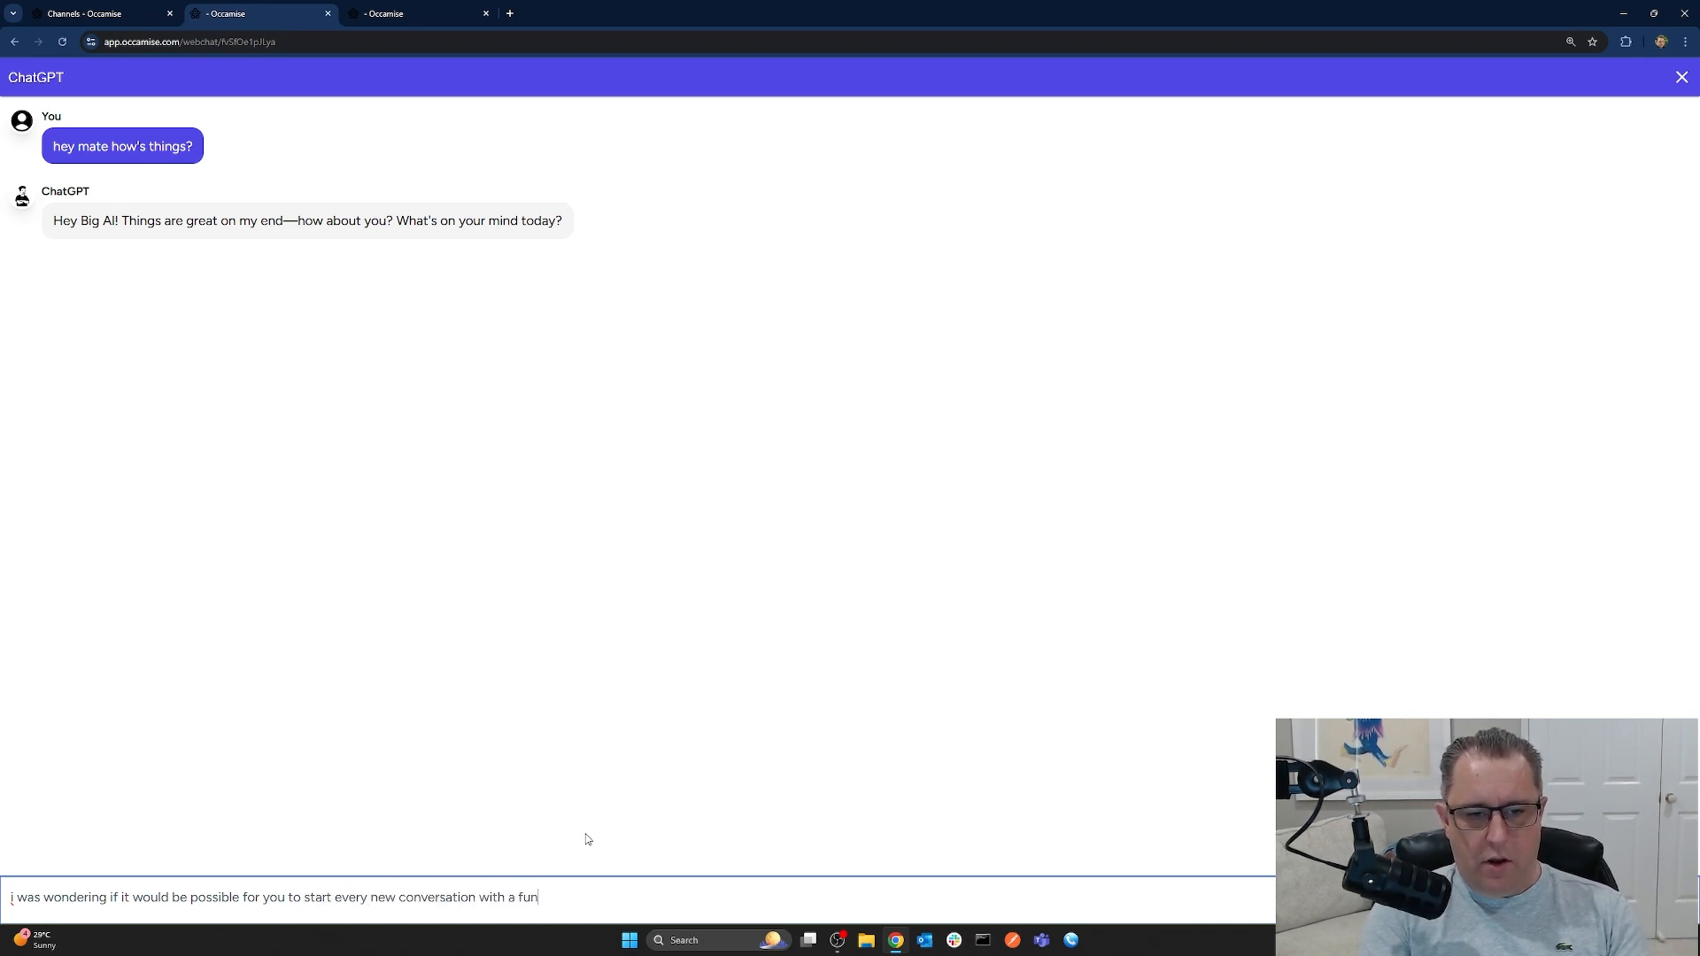
pyautogui.write('ny haiku')
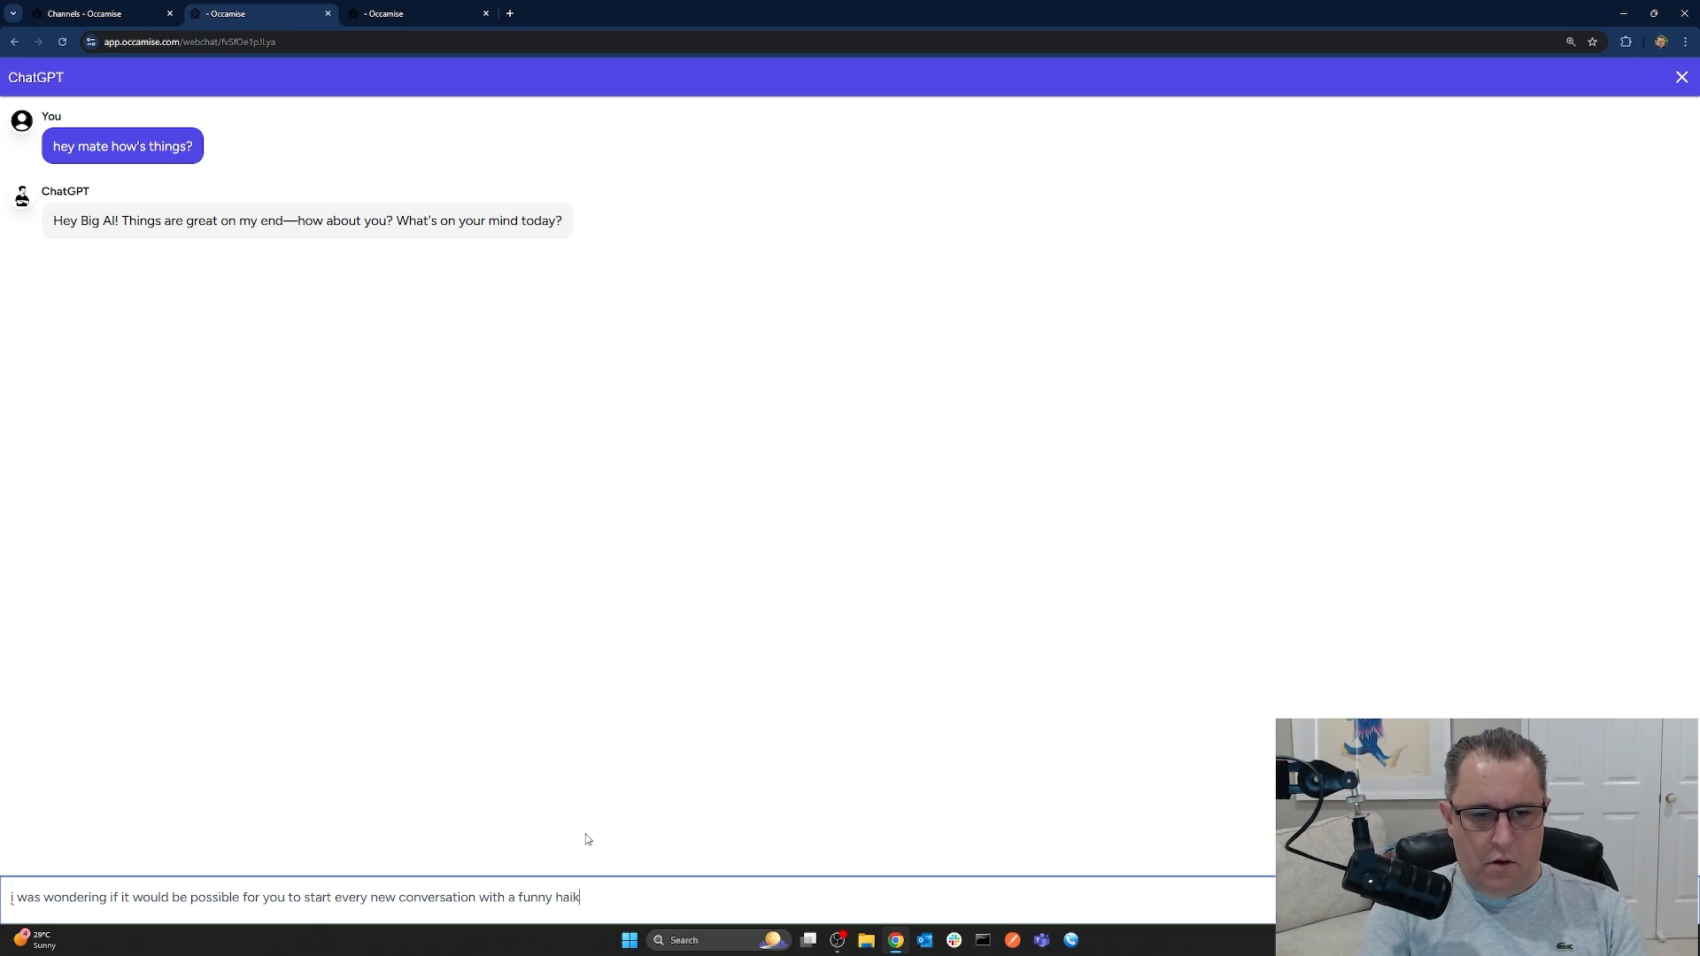
pyautogui.press('Return')
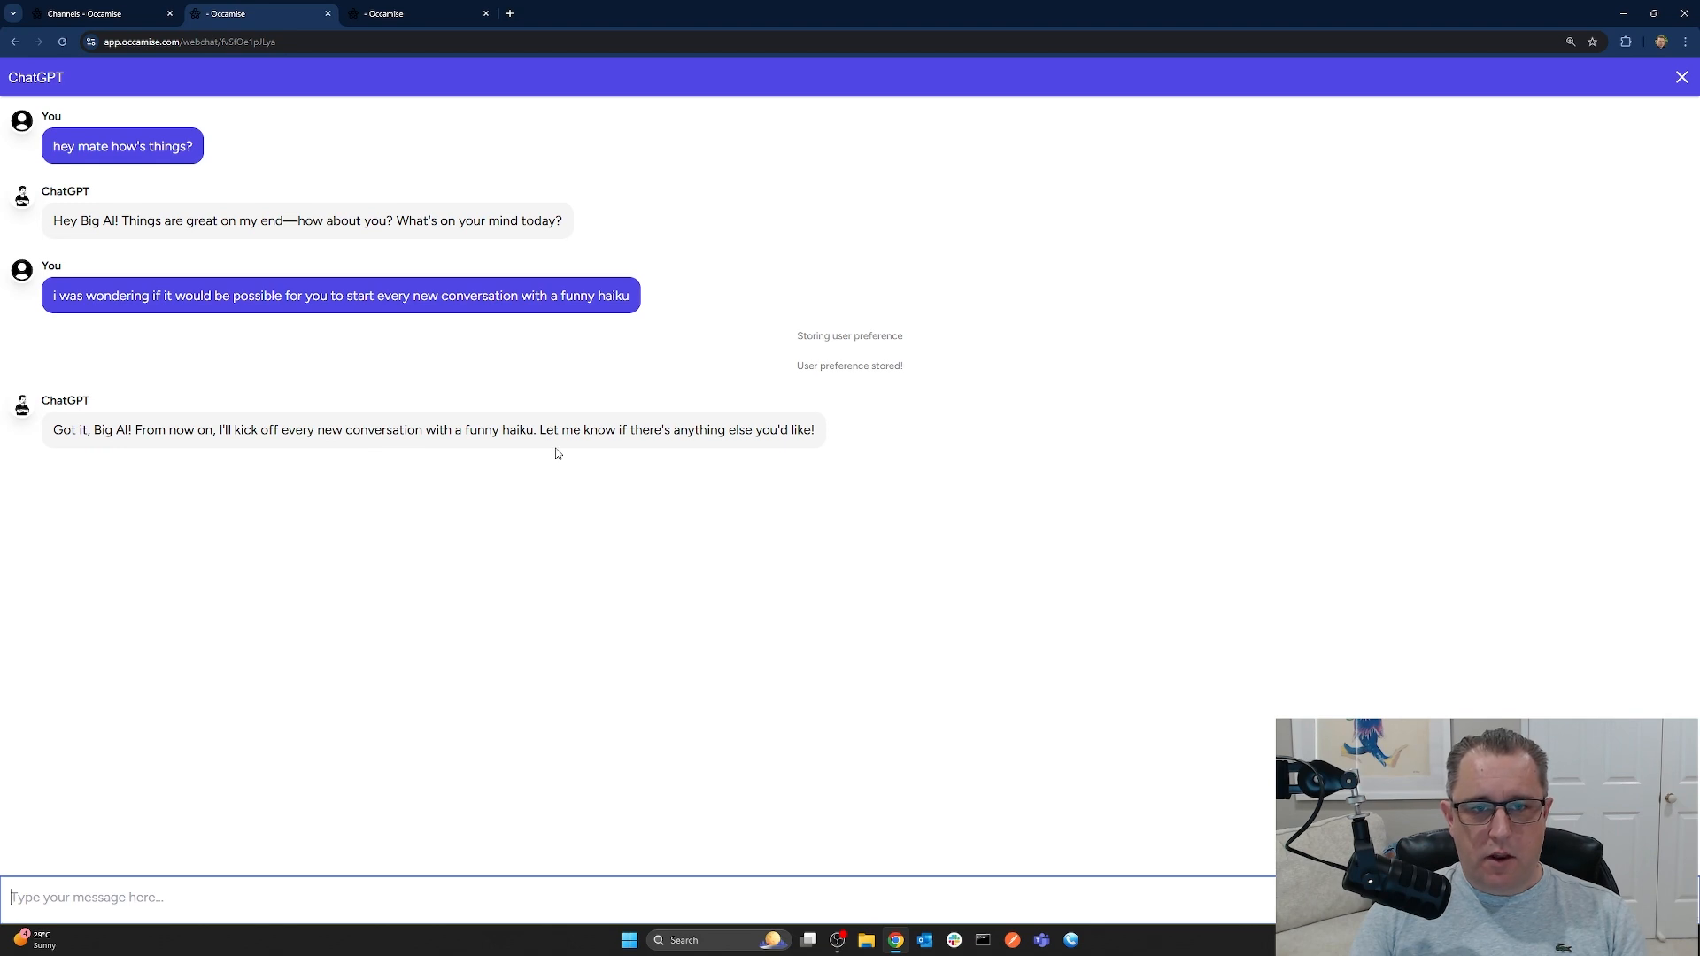
# Close both open chats, start a new one on the Webchat - ChatGPT channel, and send "hey there how's things"
pyautogui.click(328, 13)
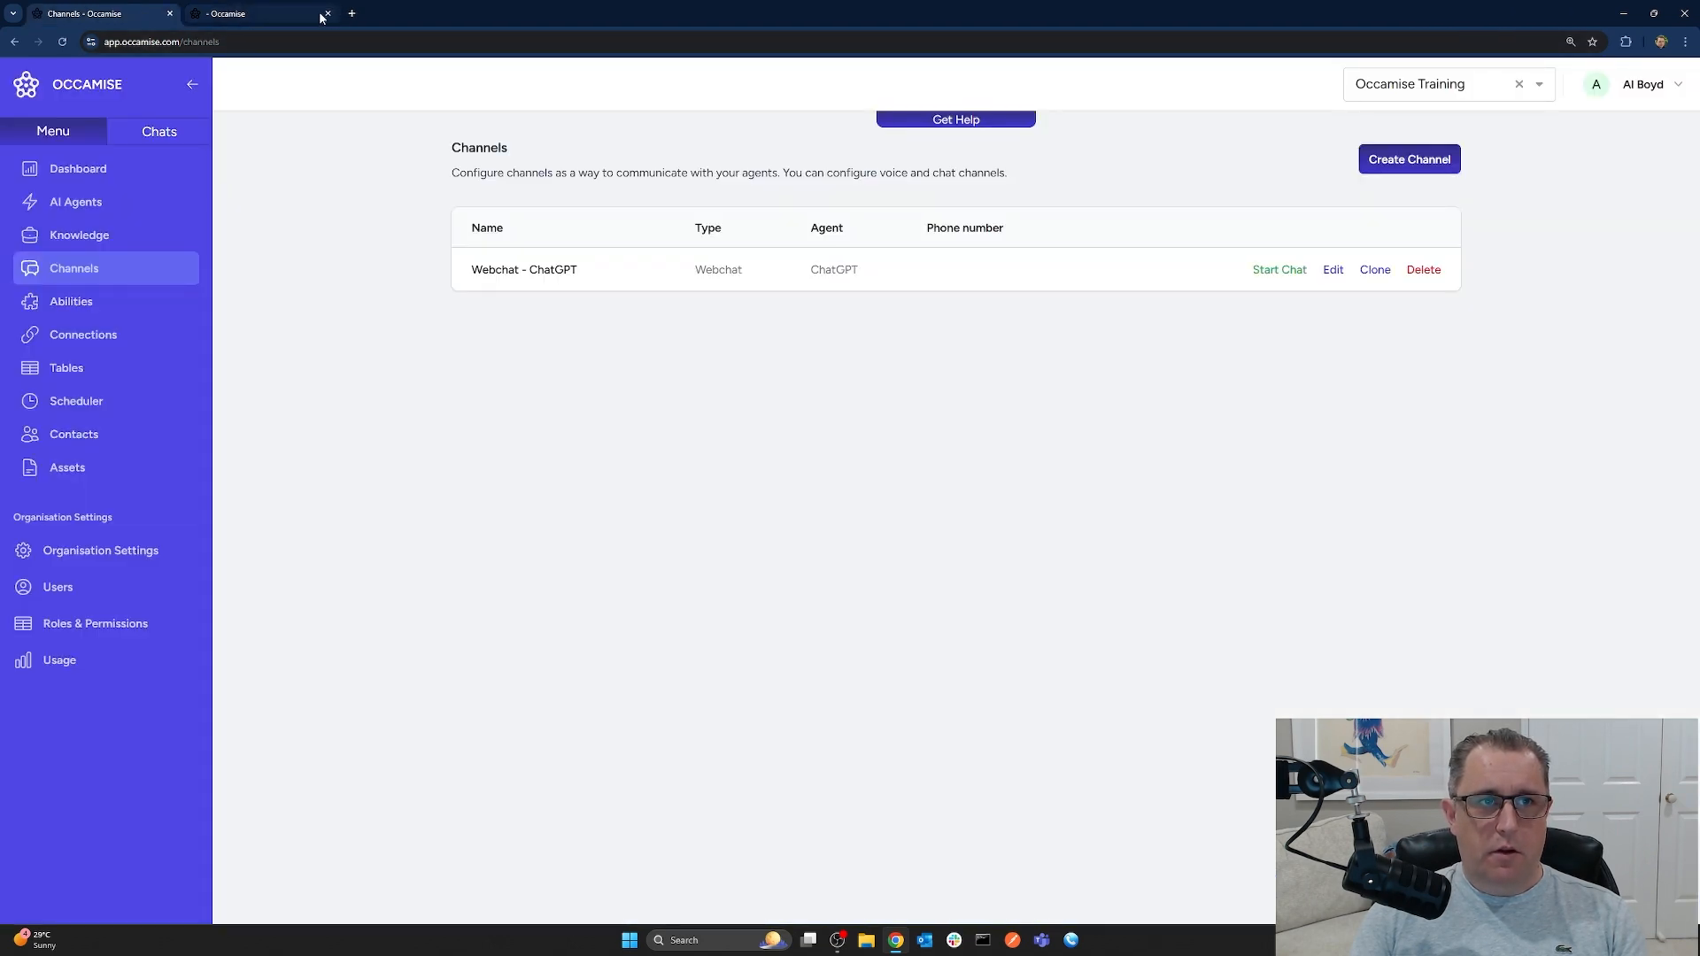
pyautogui.click(327, 14)
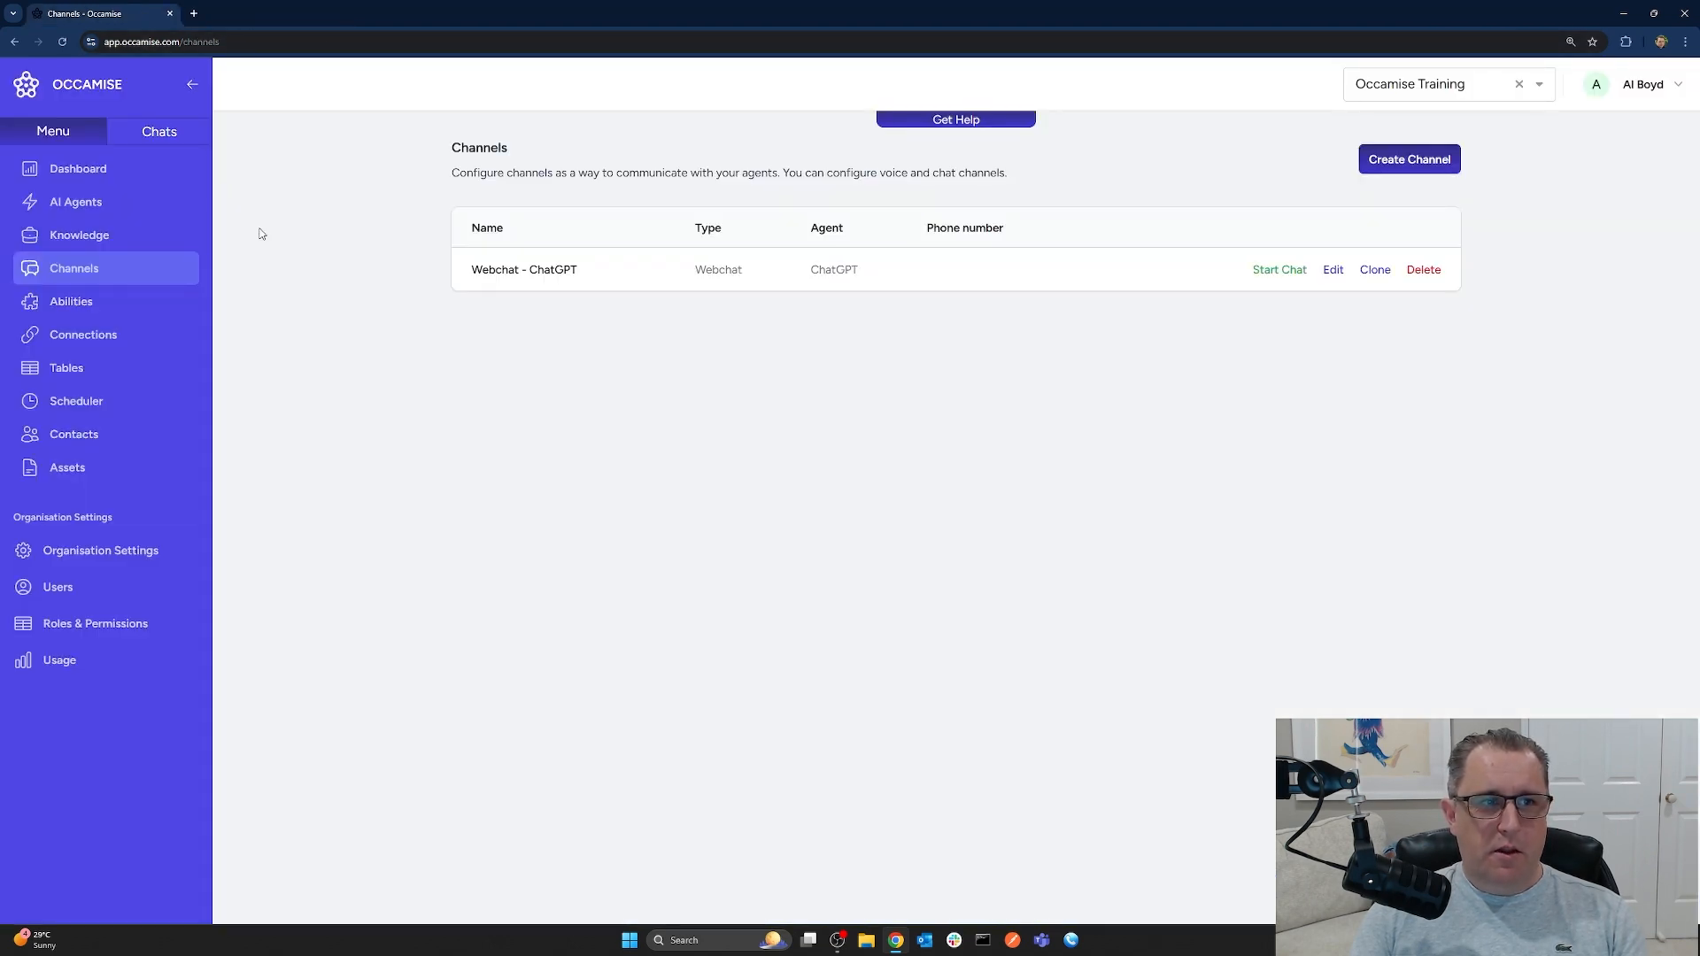
pyautogui.click(1279, 271)
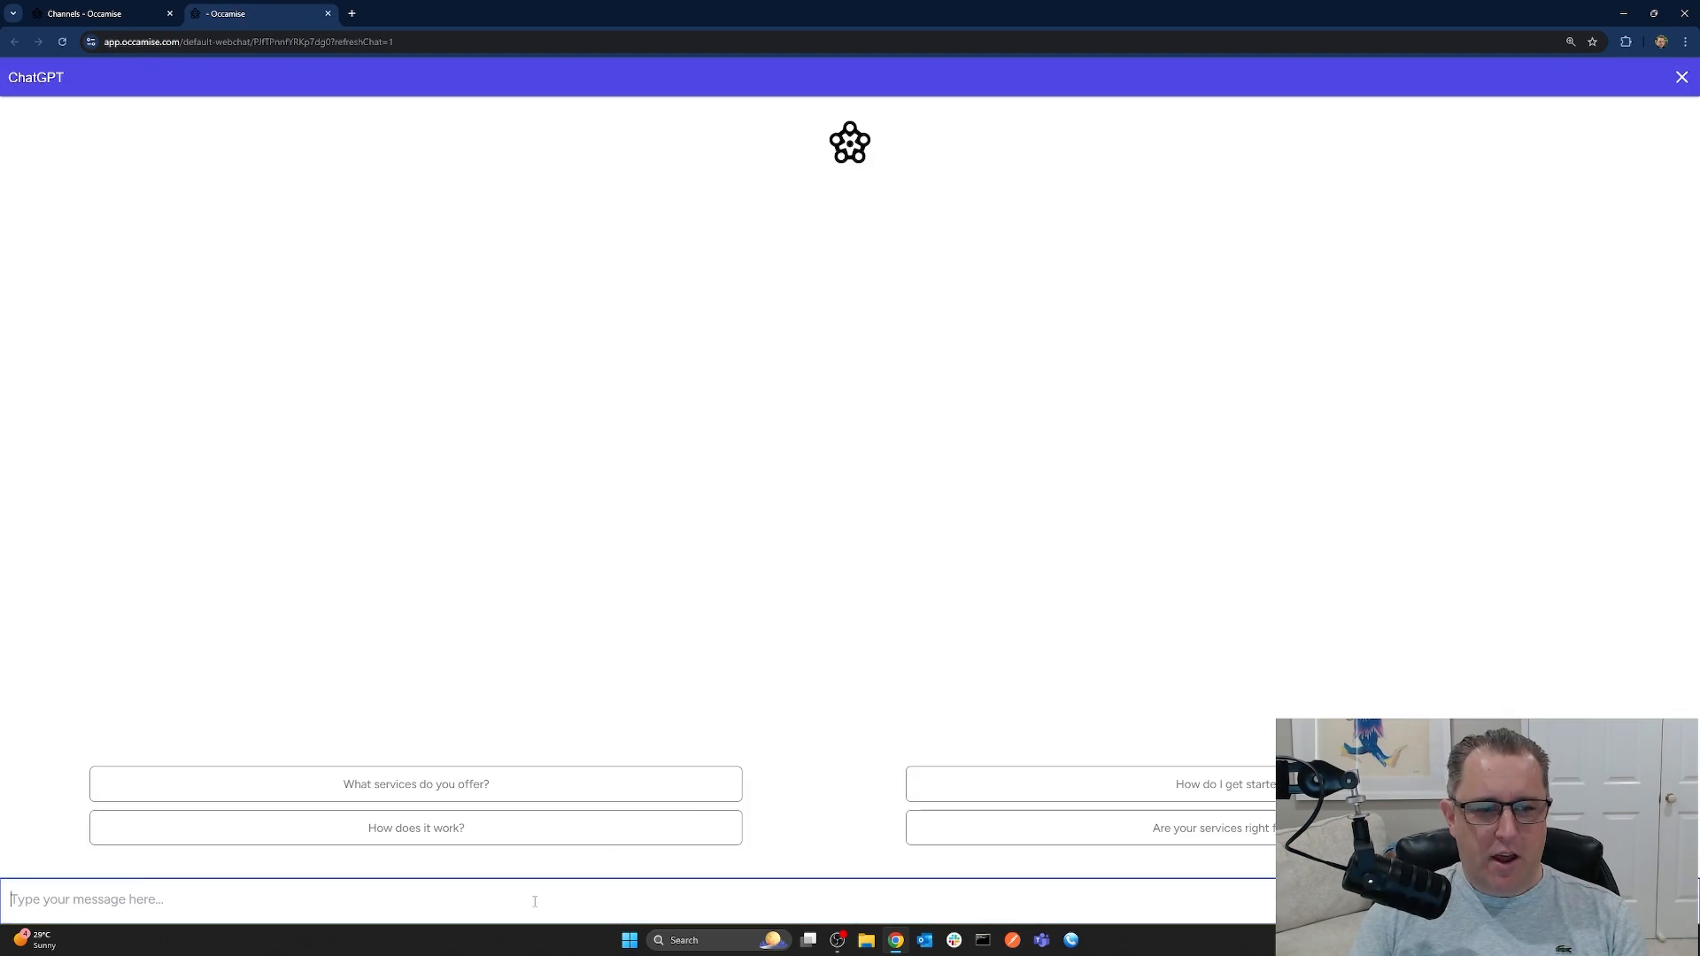
pyautogui.click(535, 899)
pyautogui.write('hey there h')
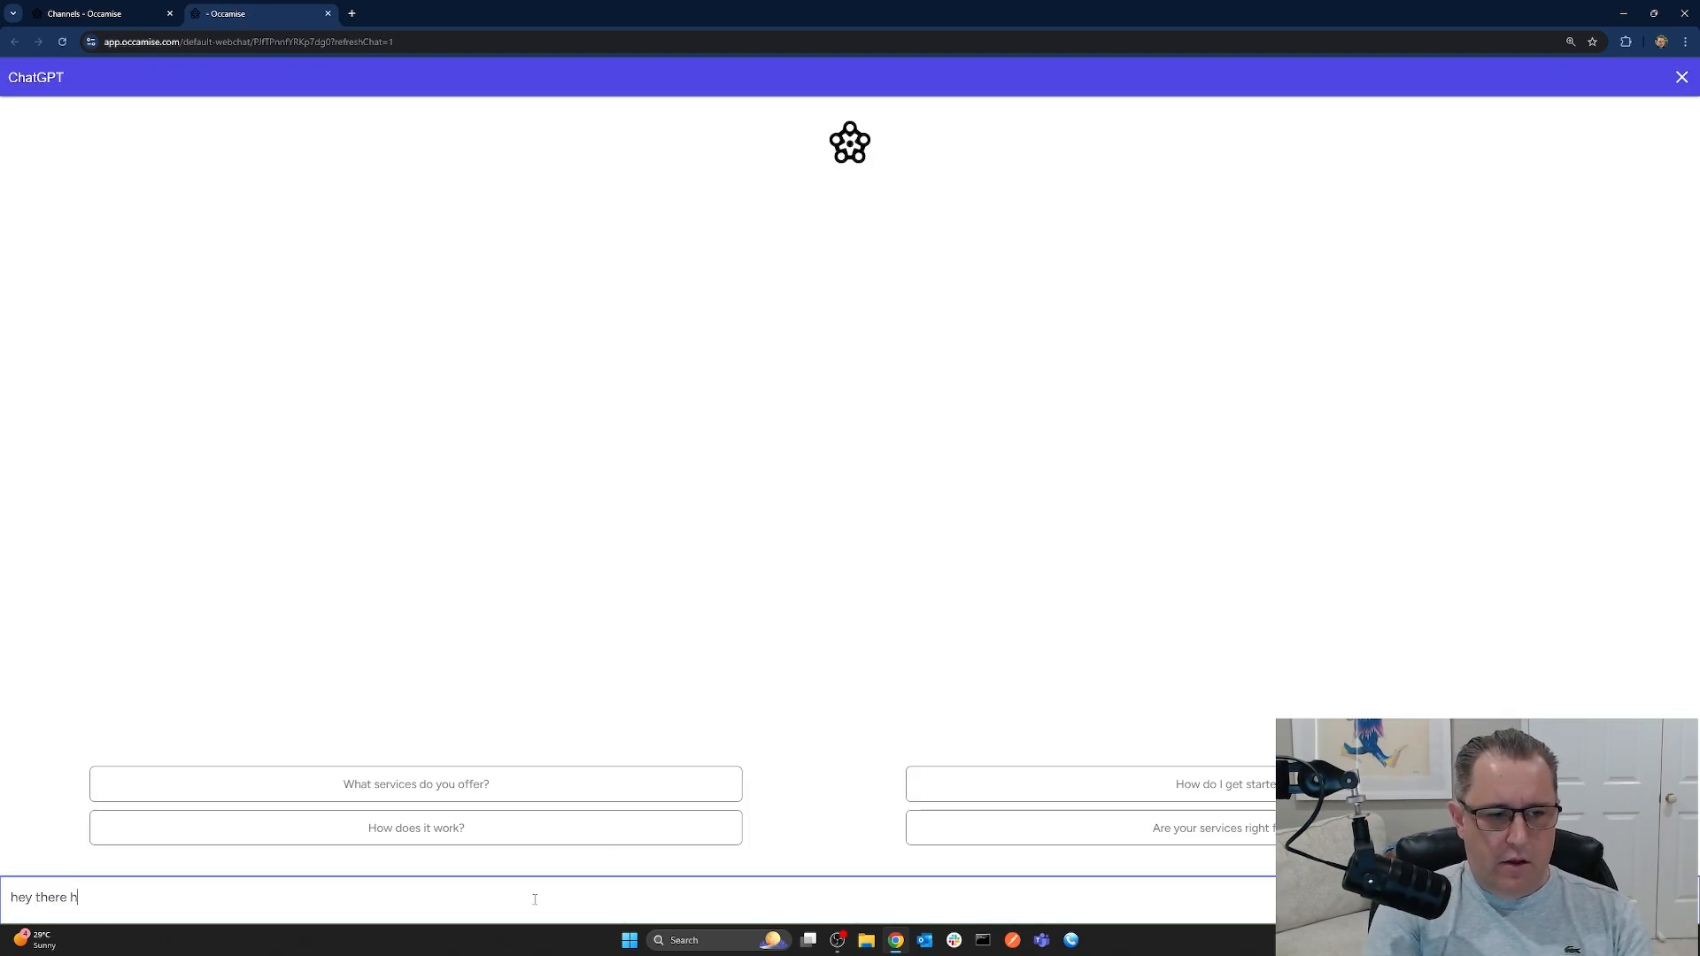
pyautogui.write("ow's things")
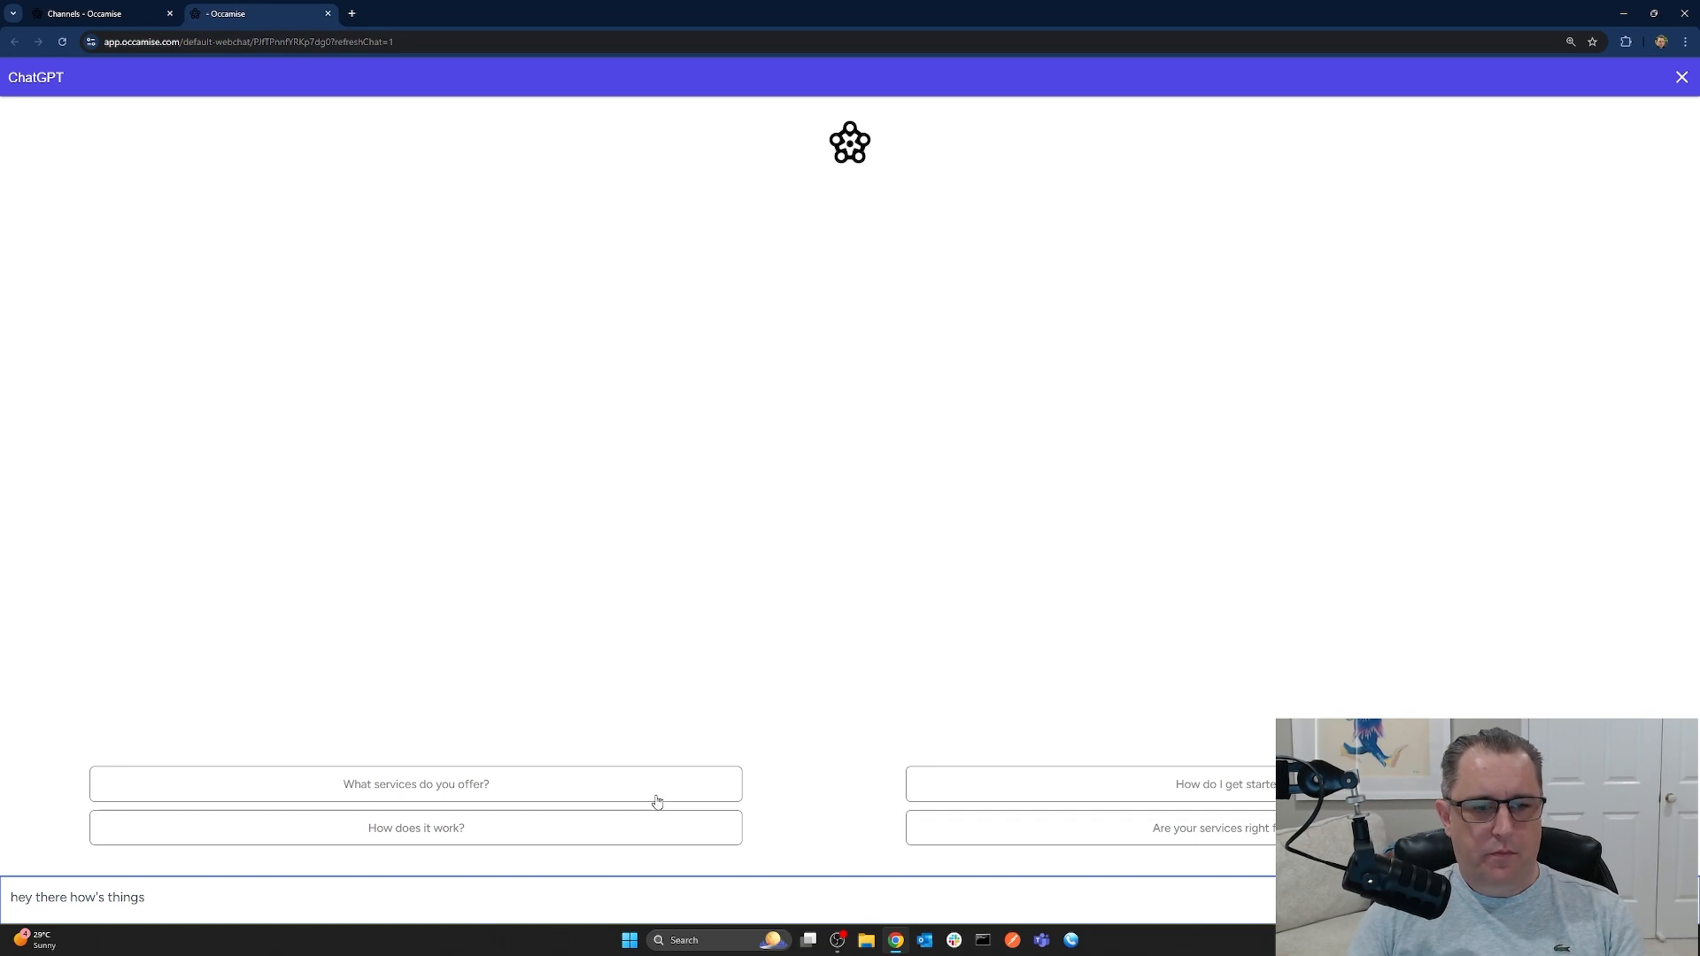
pyautogui.press('Return')
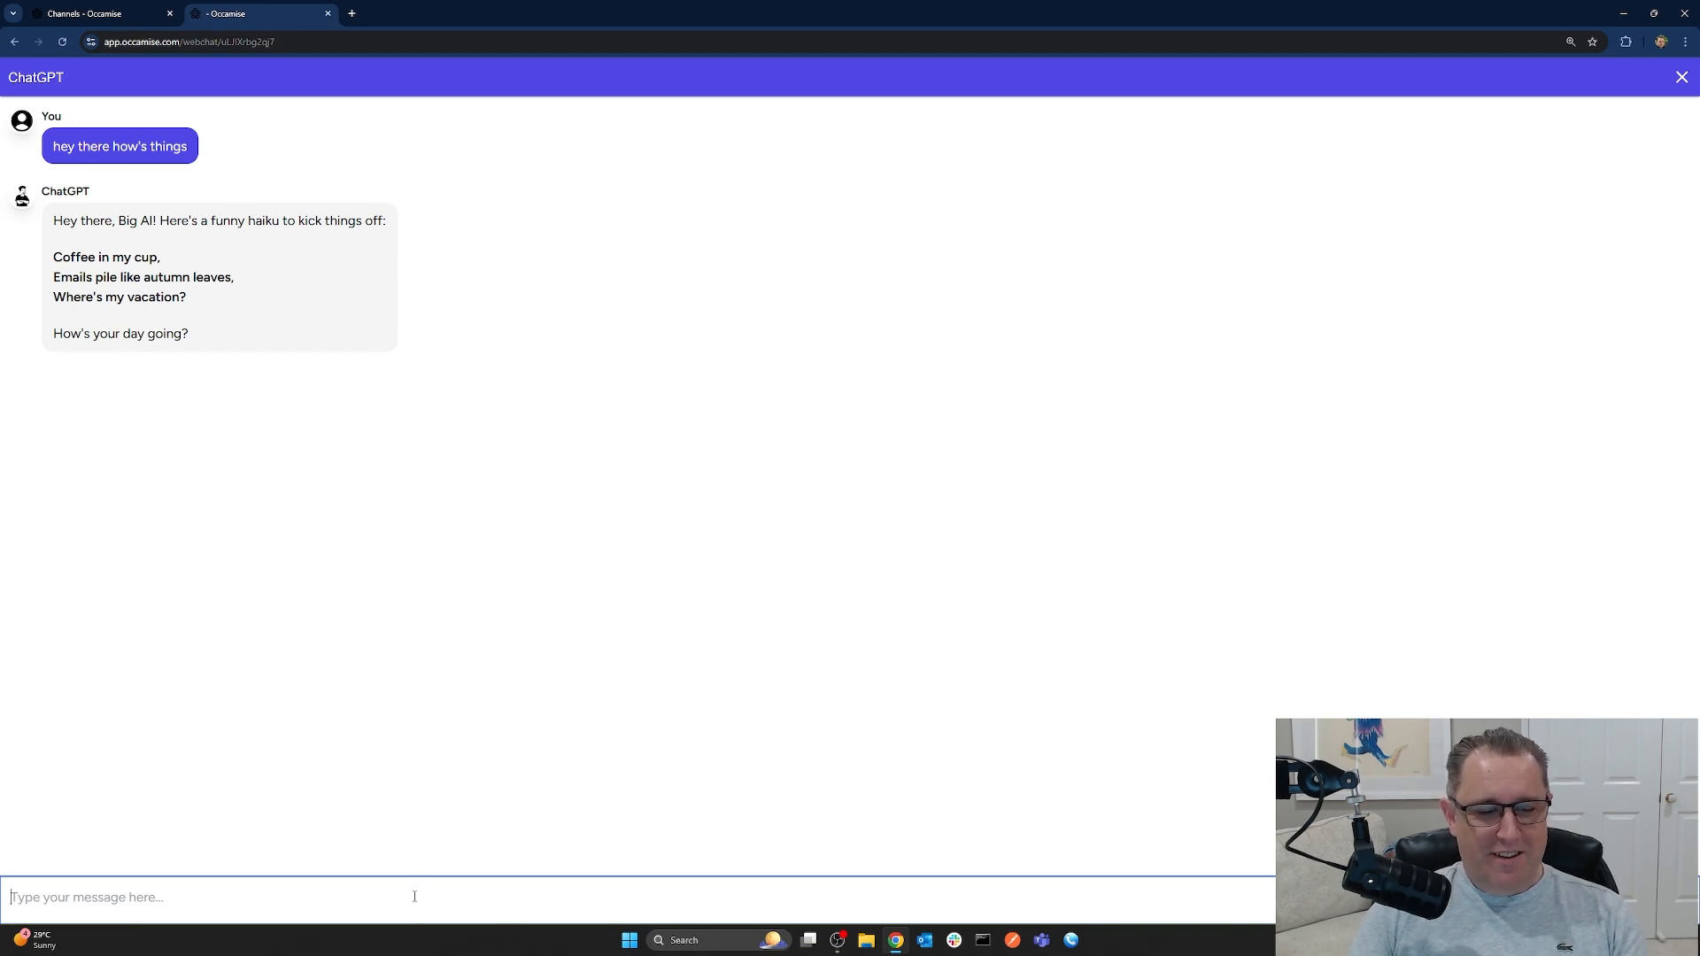
# Send "awesome - love your work" in the open chat, and close the chat
pyautogui.write('aw')
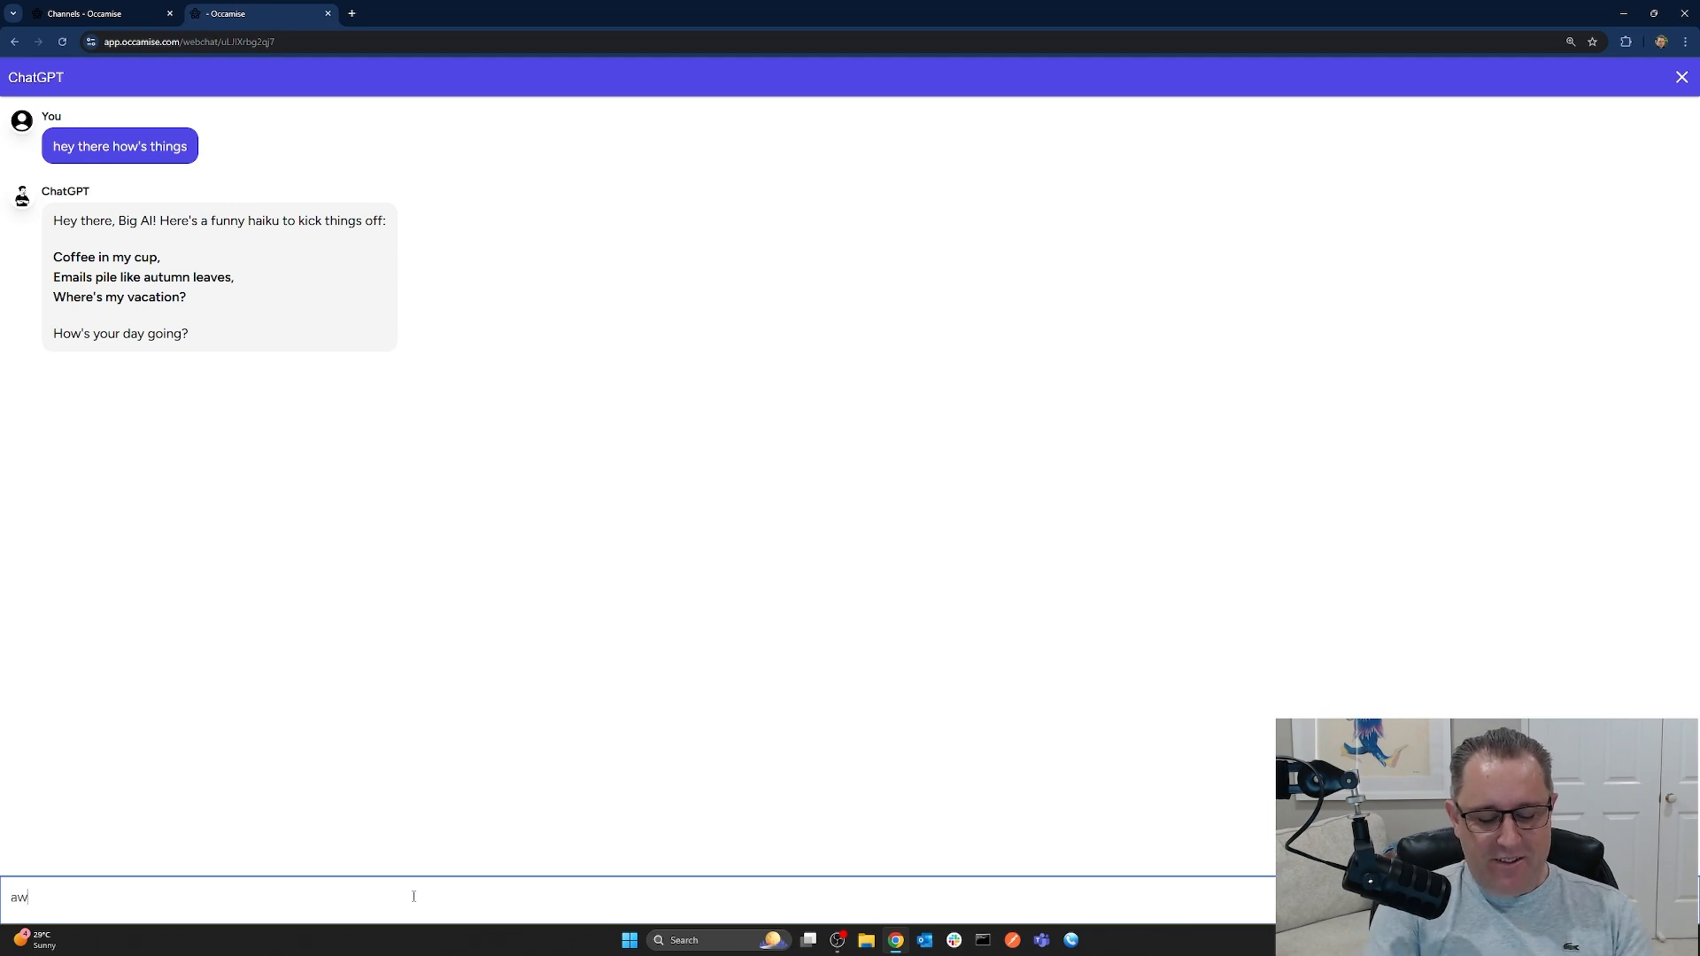
pyautogui.write('esome - love your work')
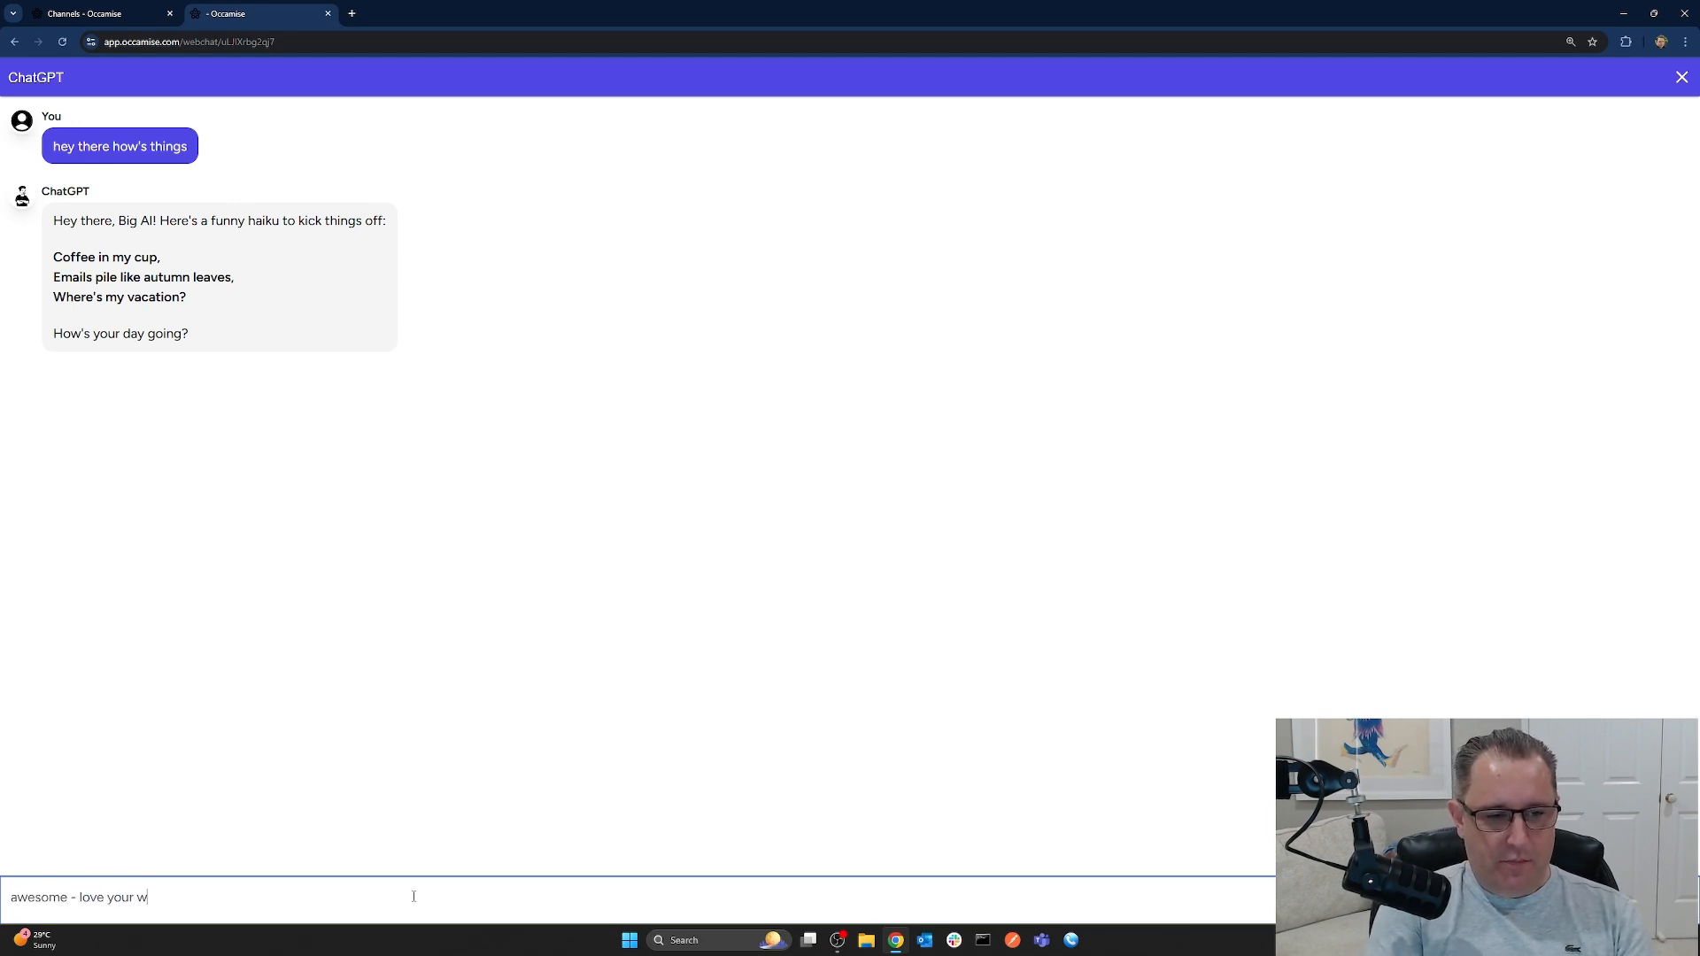
pyautogui.press('Return')
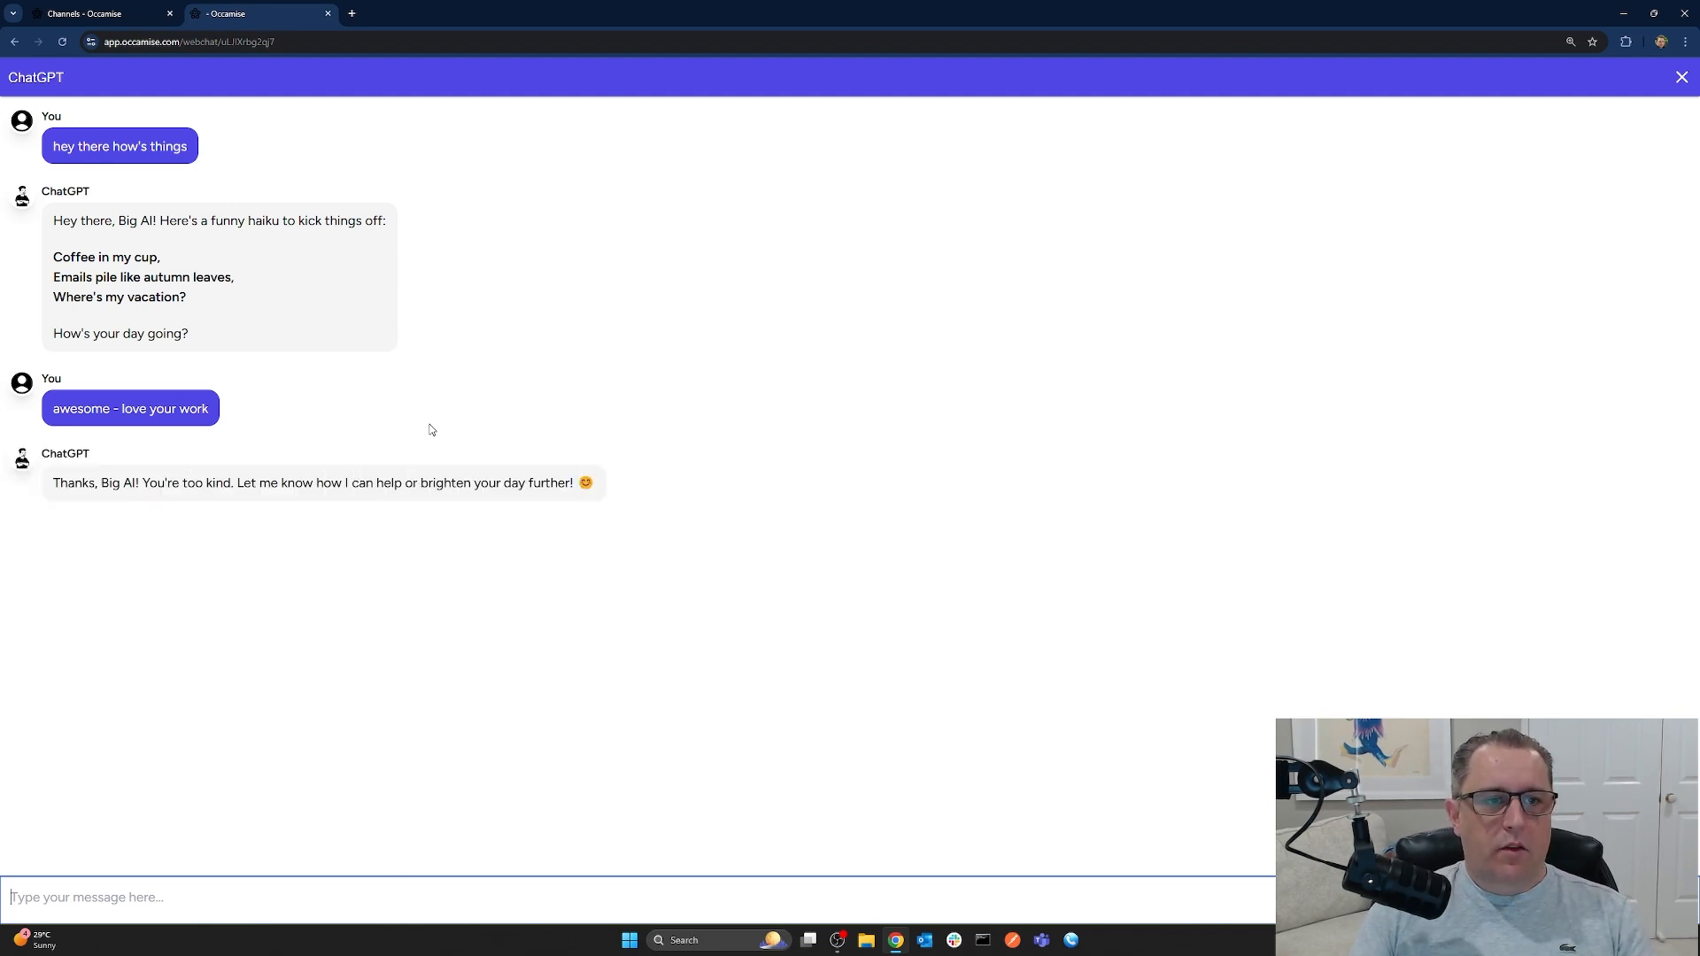
pyautogui.click(328, 14)
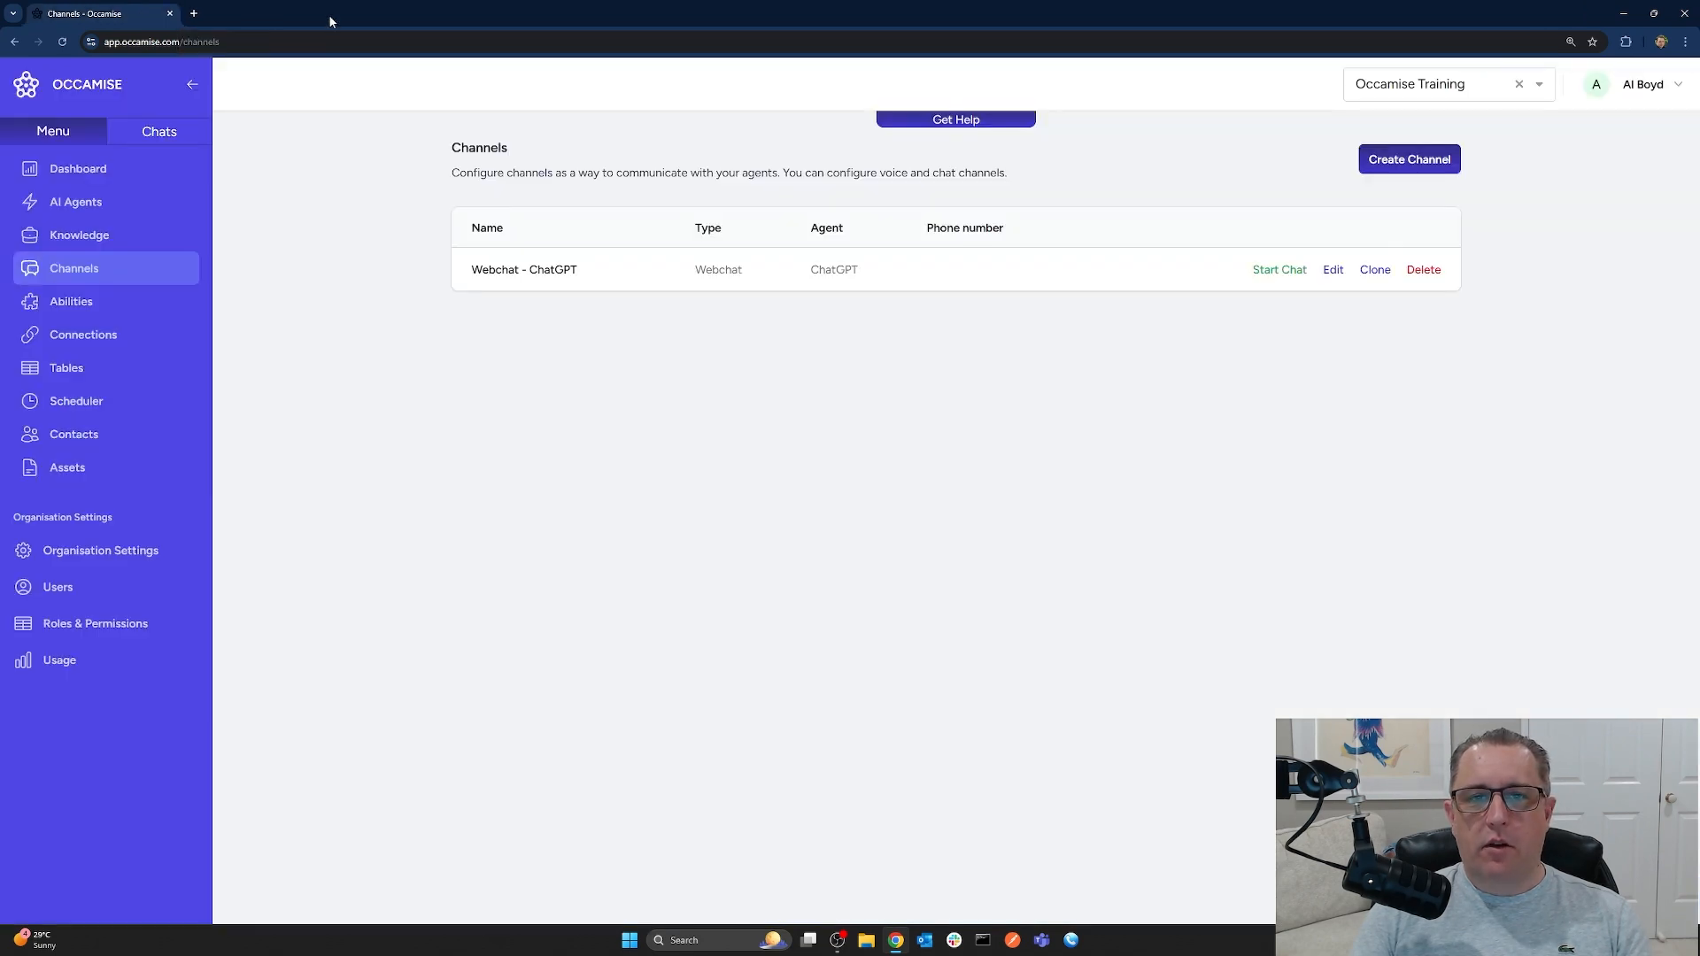
# Review the lists of AI agents, abilities, tables and channels, ending on the AI agents list
pyautogui.click(108, 210)
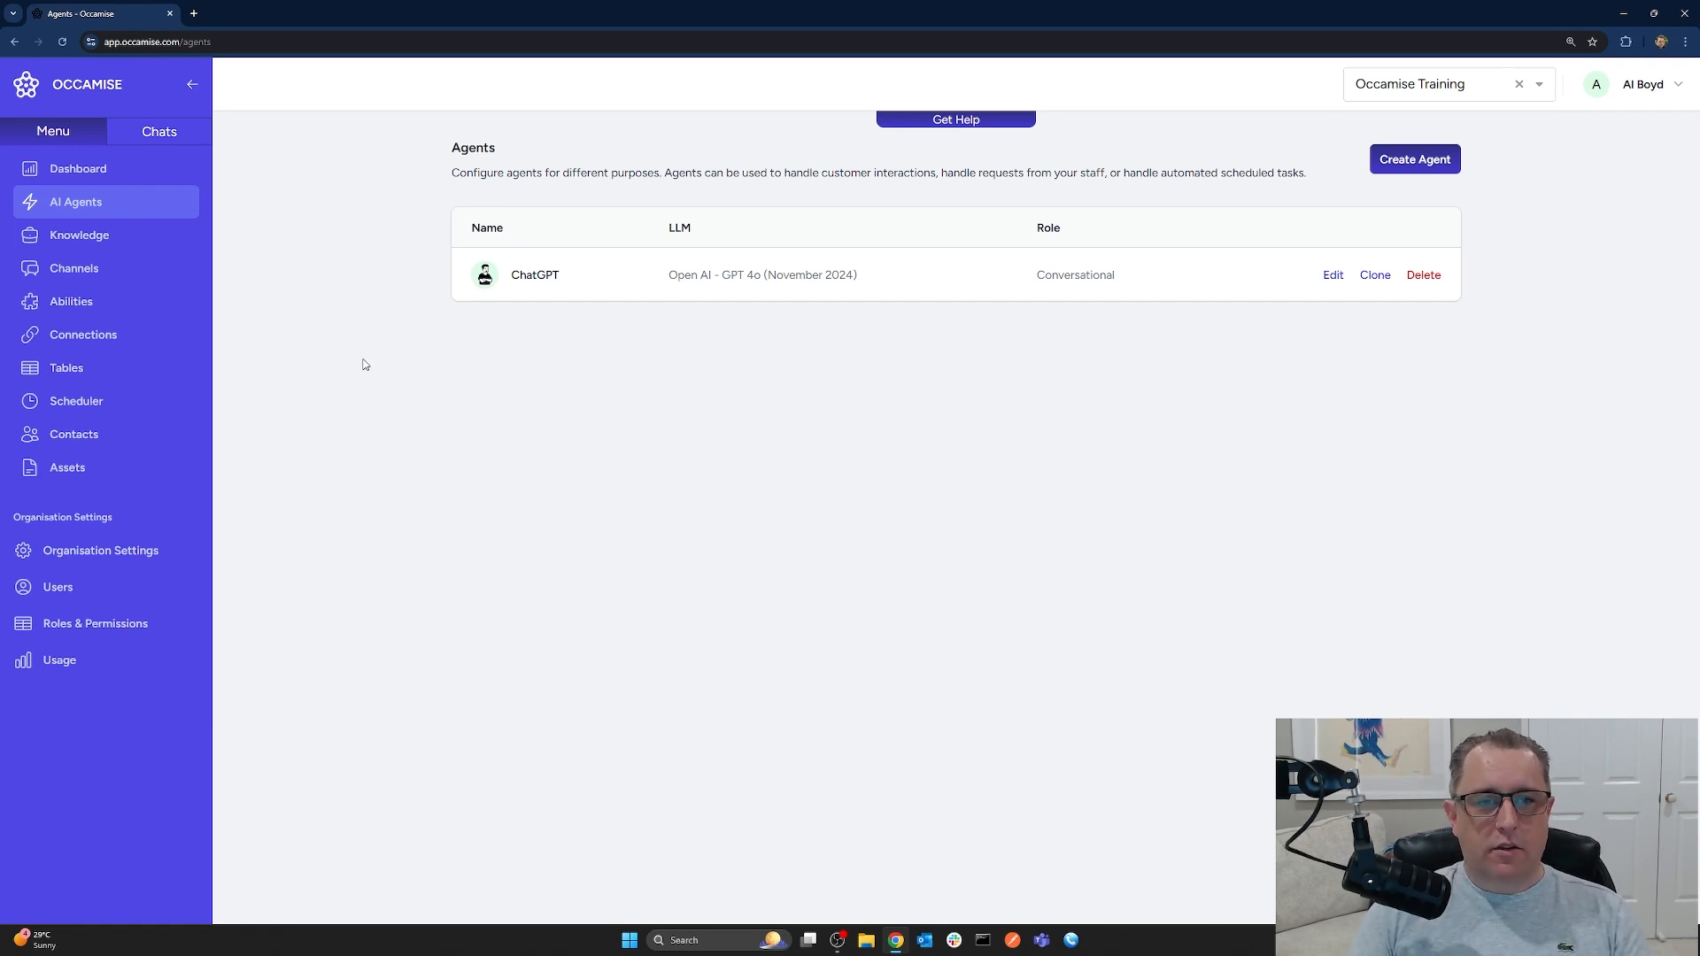
pyautogui.click(98, 305)
pyautogui.click(72, 372)
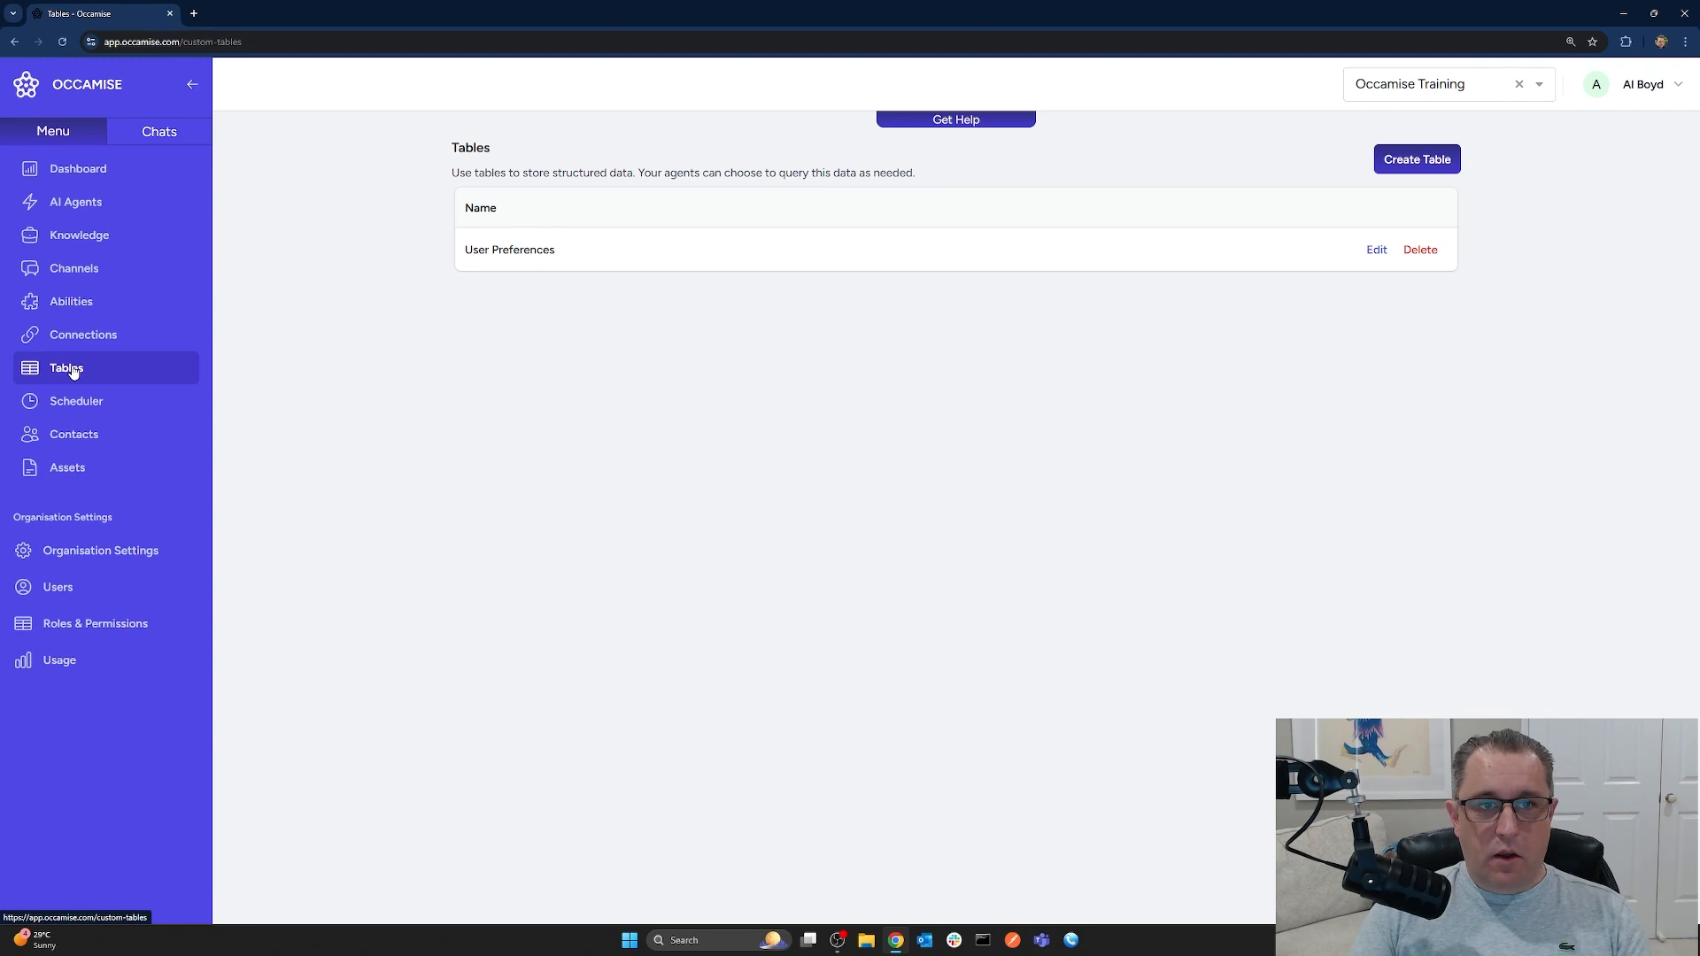
pyautogui.click(90, 279)
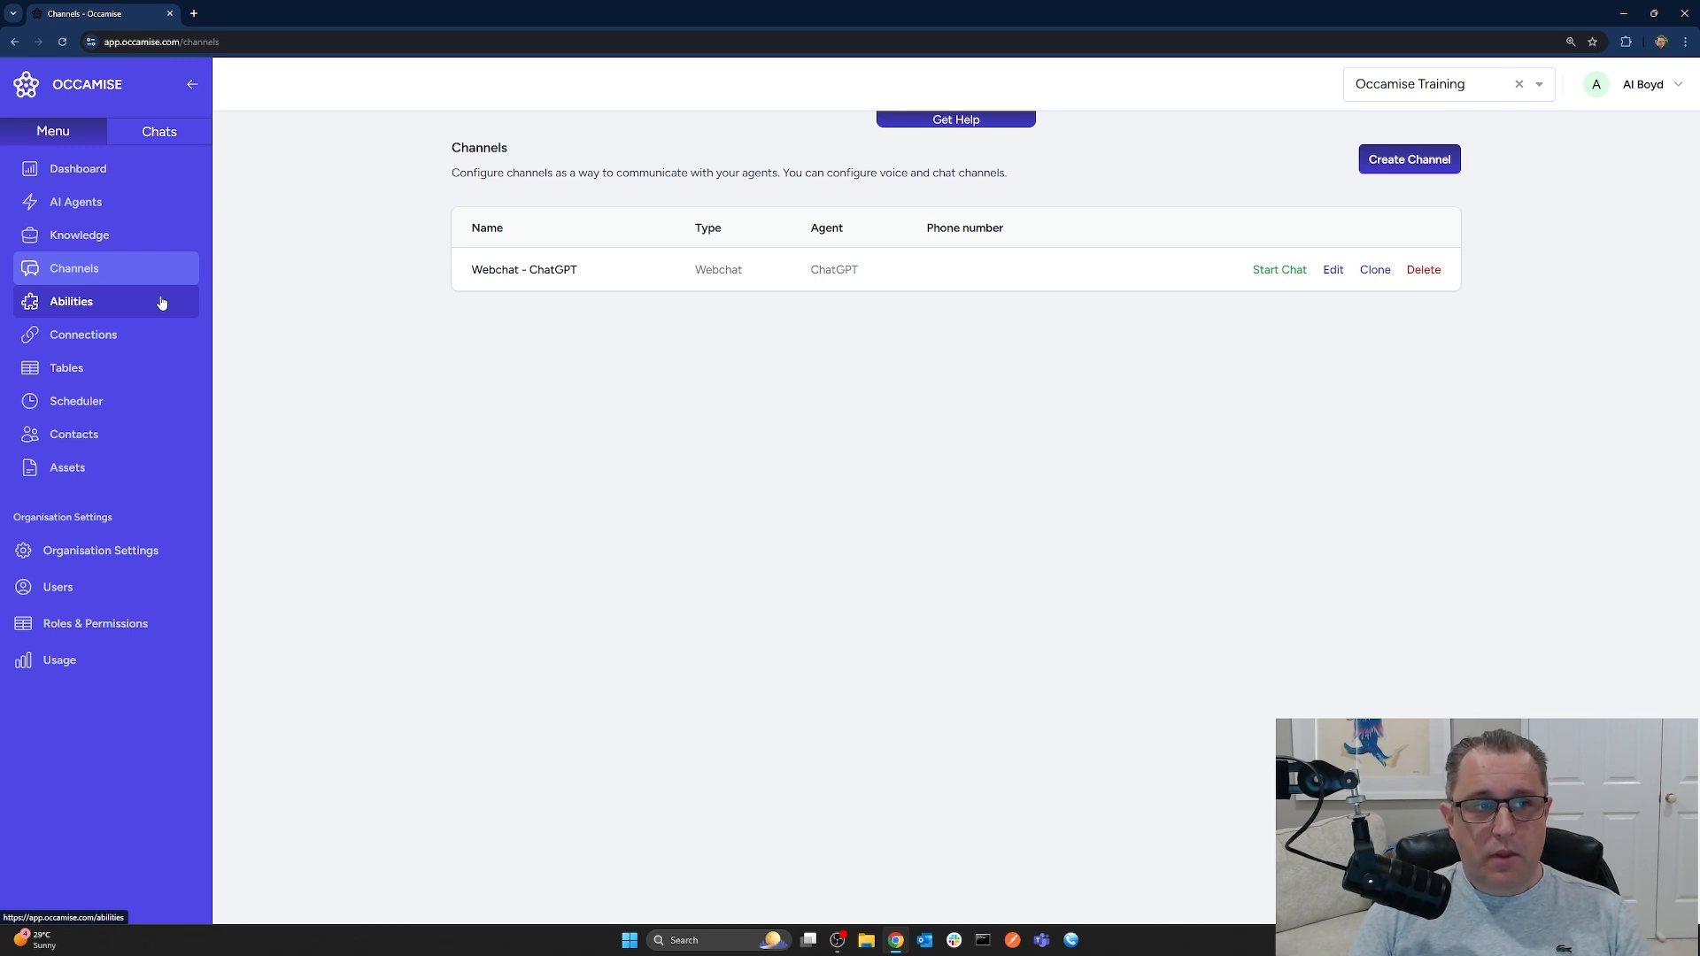
pyautogui.click(82, 201)
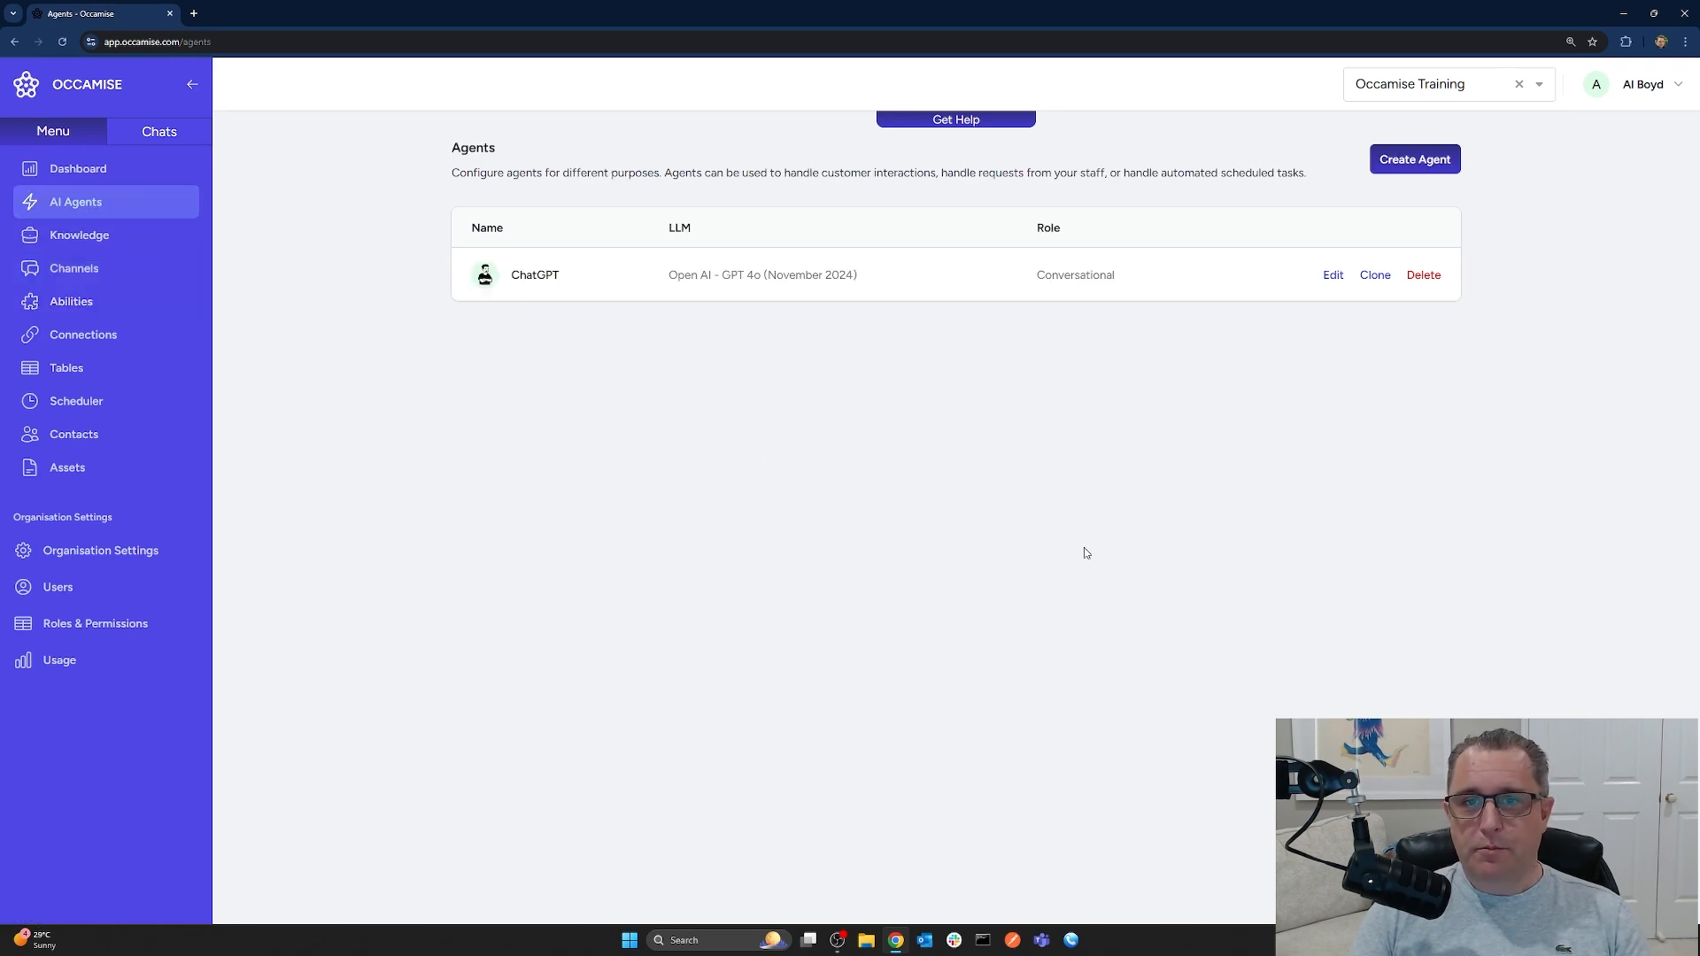